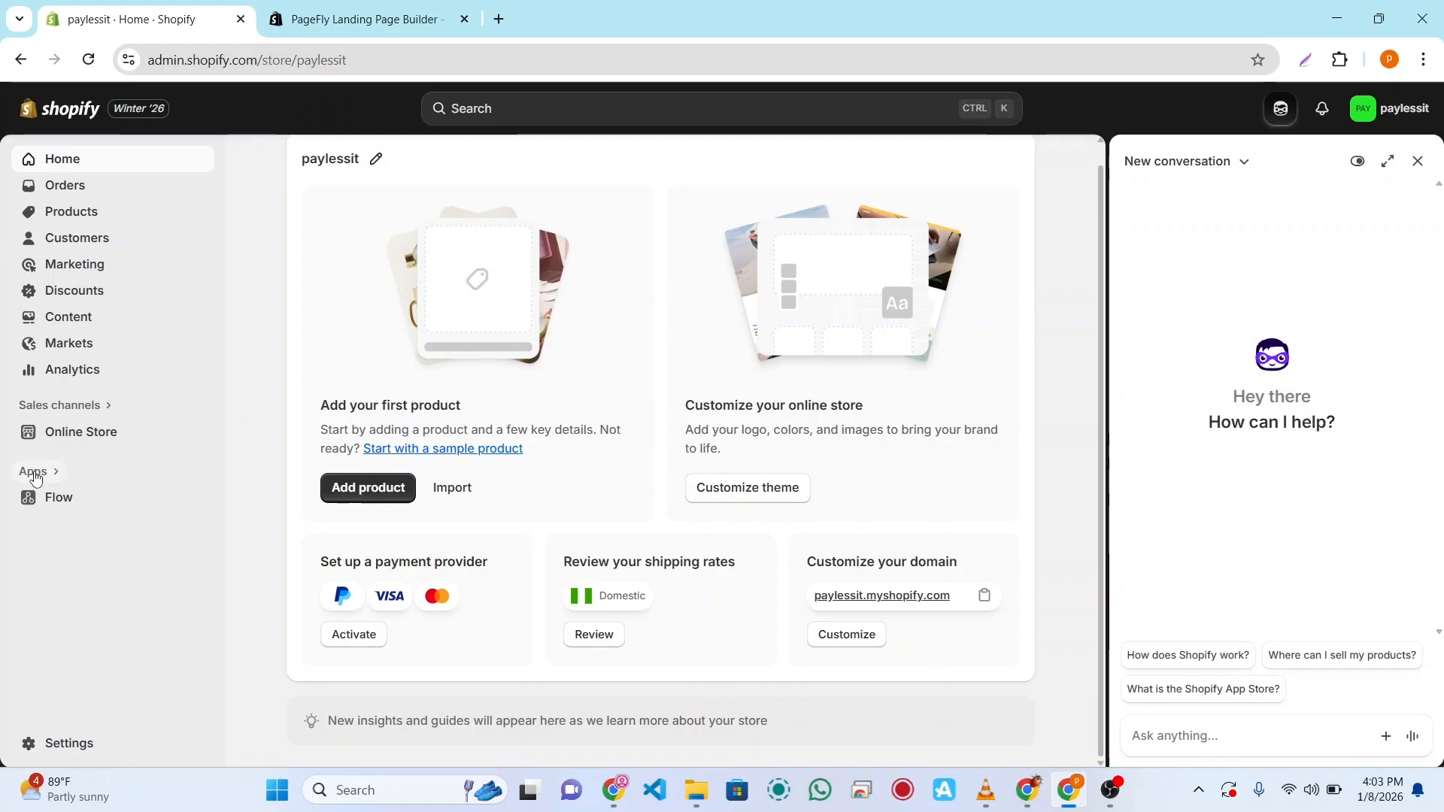
# Step: Search the store's apps for pagefly and open the PageFly Page Builder listing
pyautogui.click(34, 474)
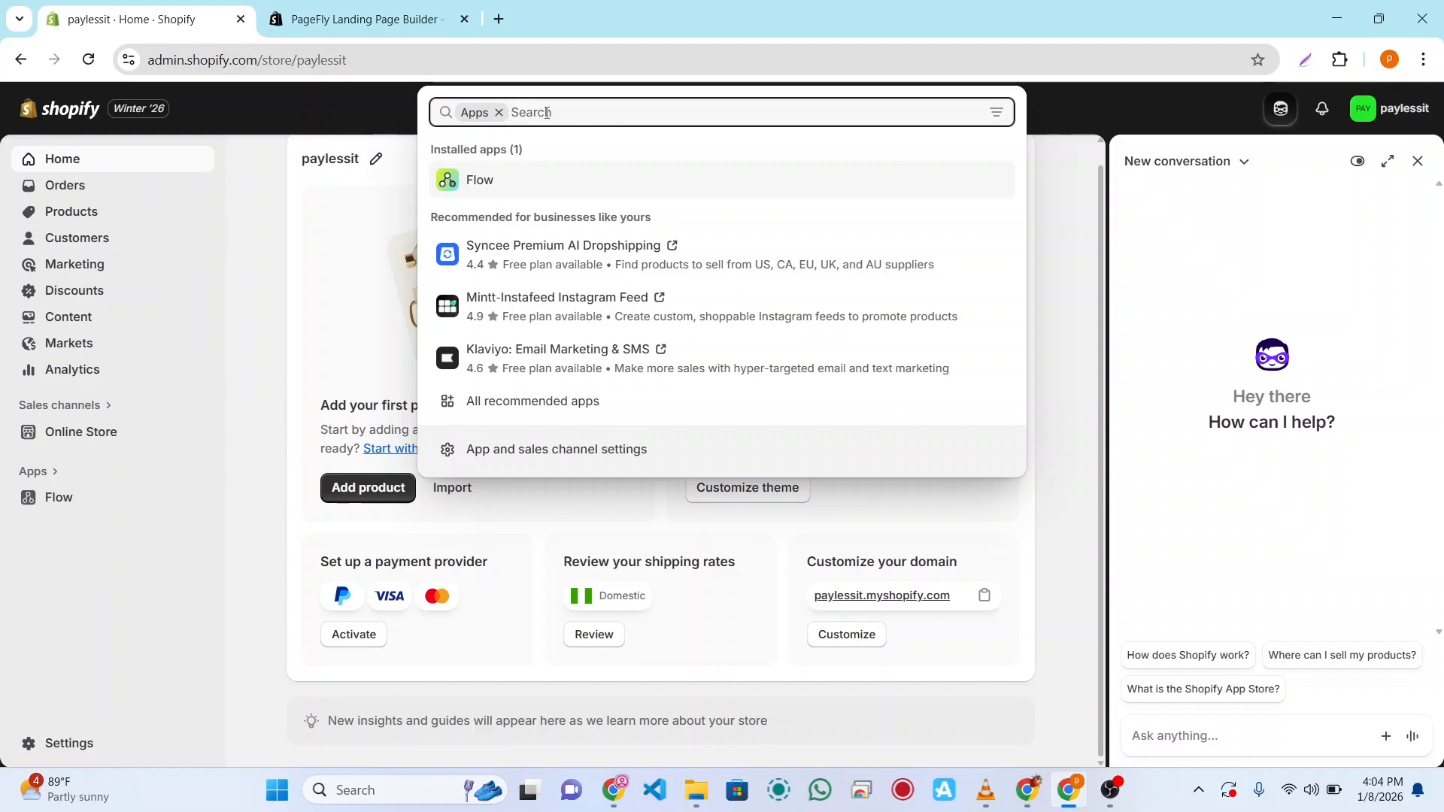
pyautogui.write('paf')
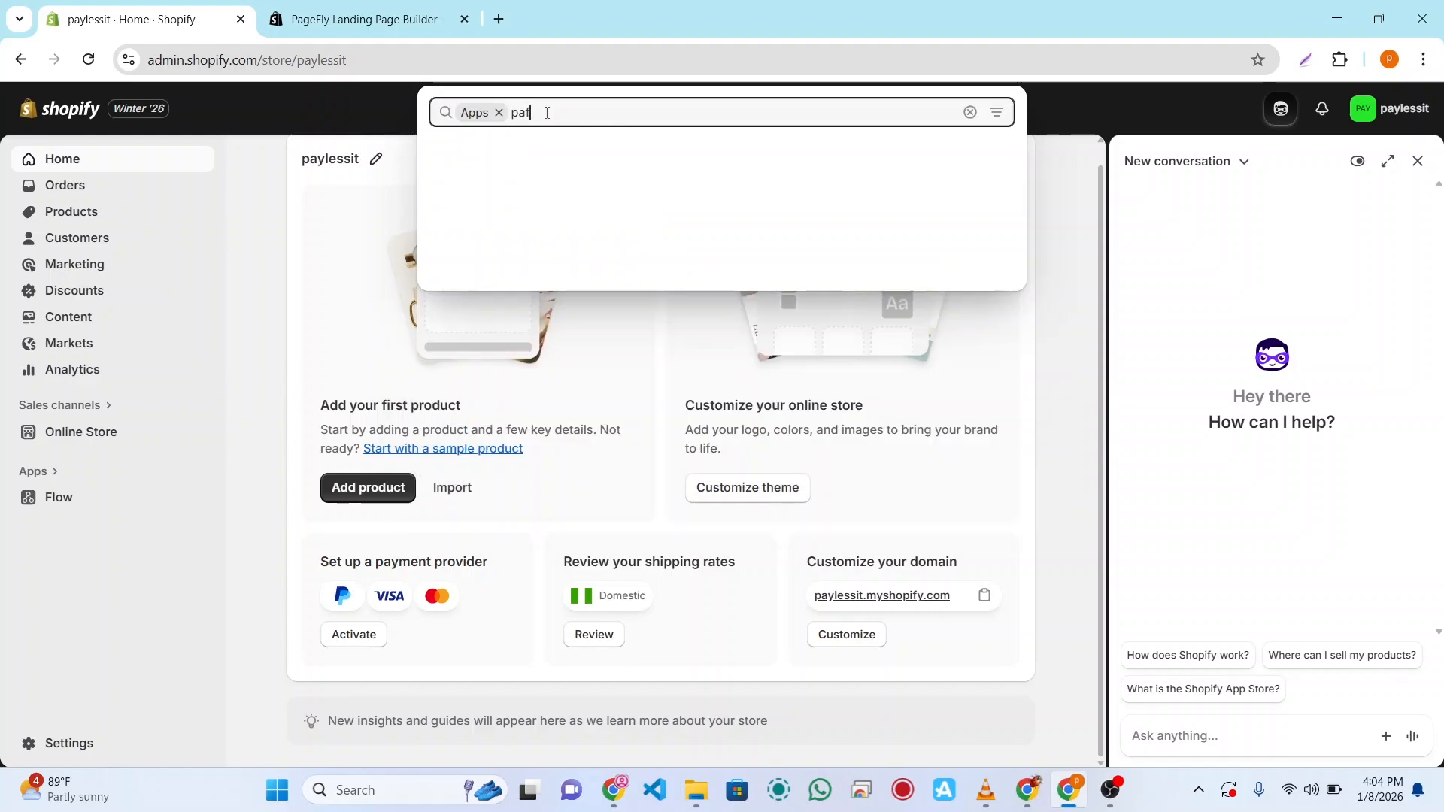
pyautogui.press('BackSpace')
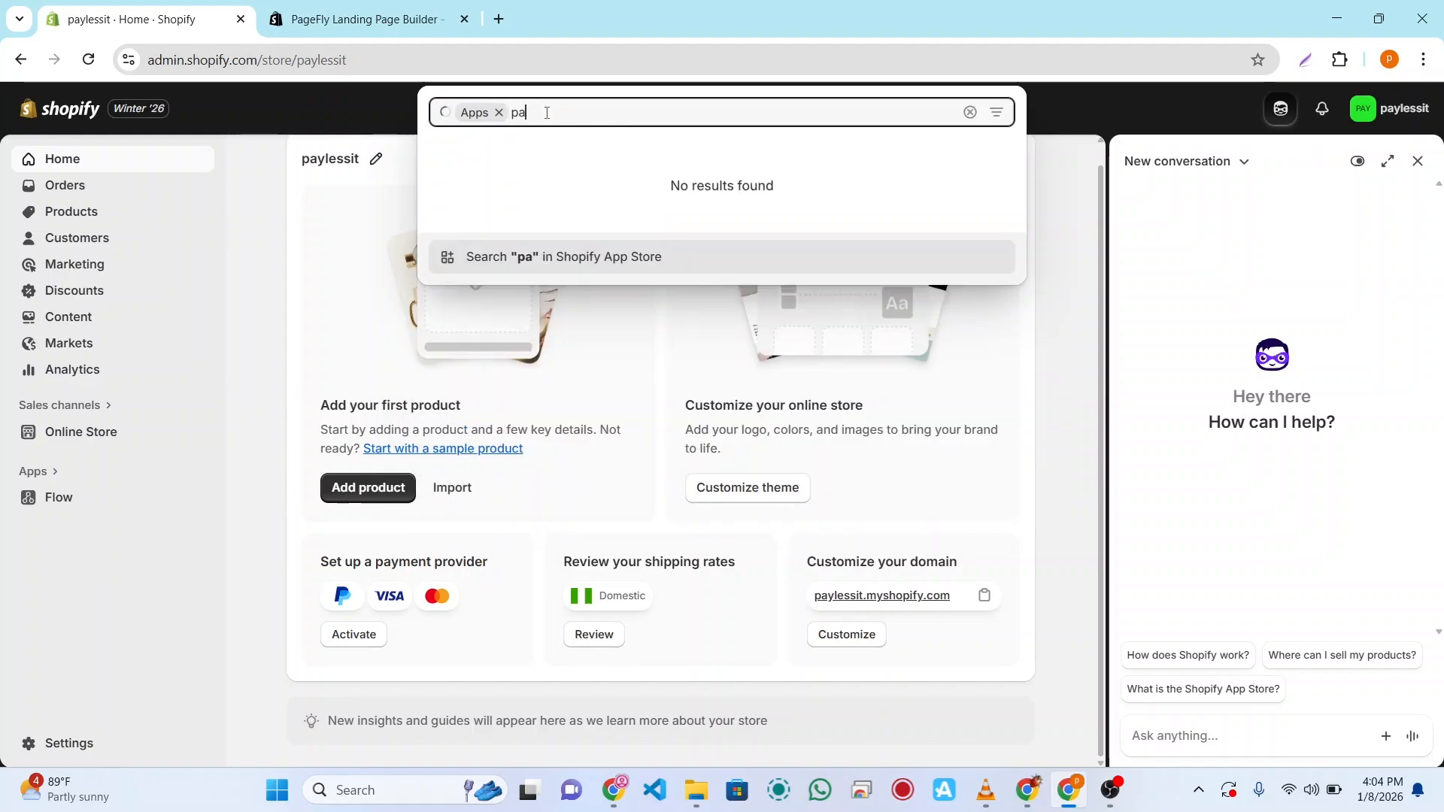
pyautogui.write('agefly')
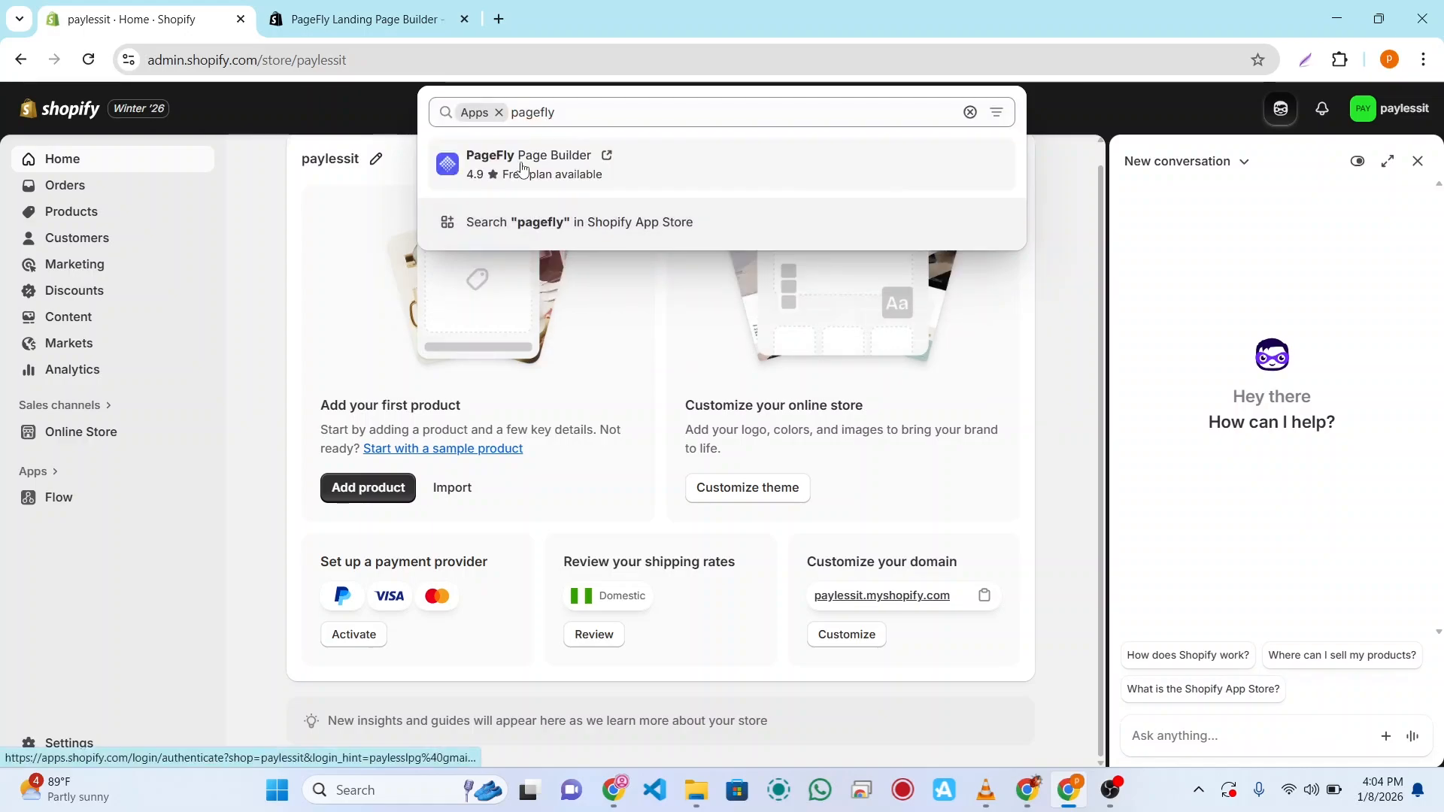
pyautogui.click(562, 167)
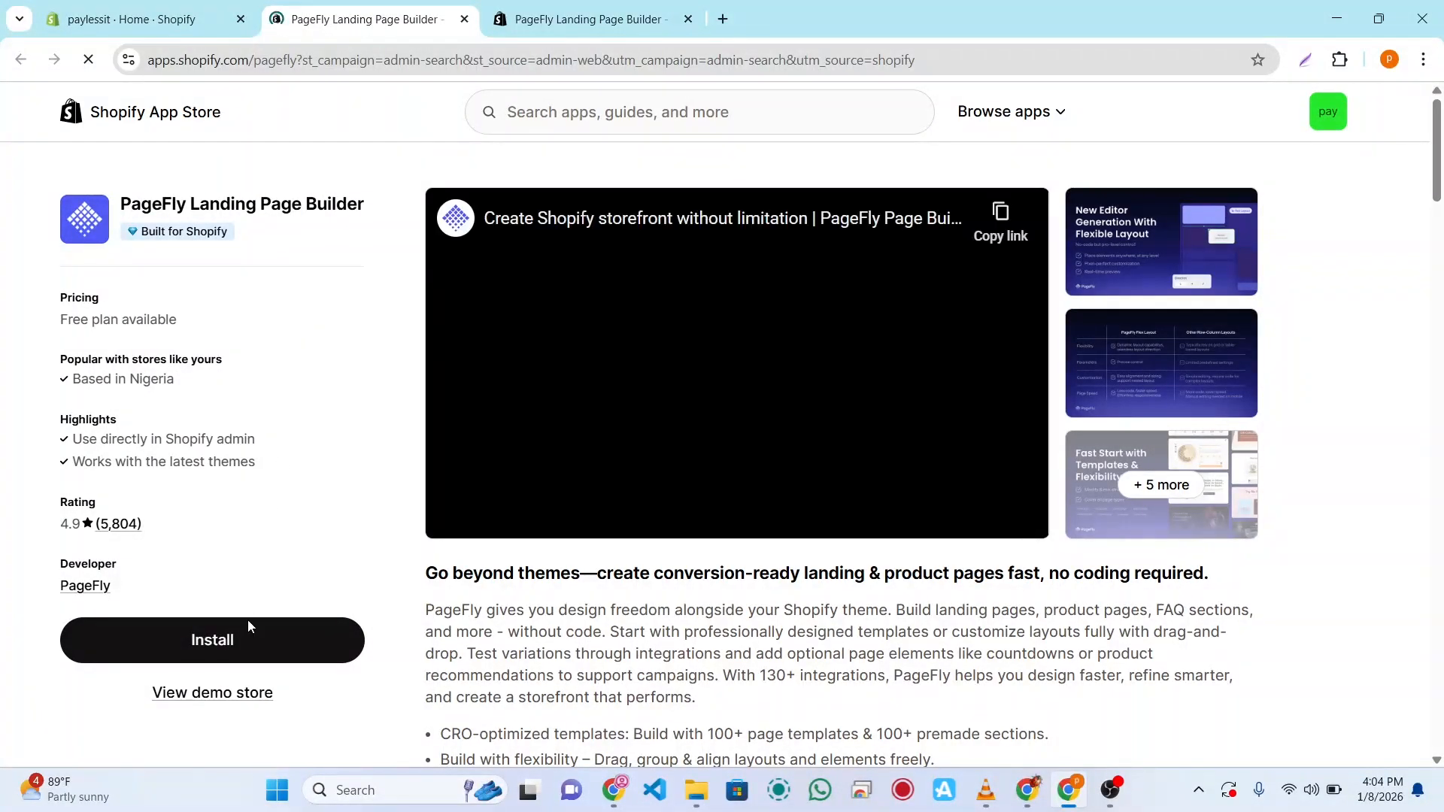
# Step: Install PageFly Page Builder with the requested data access and pin it to the store's navigation
pyautogui.click(246, 644)
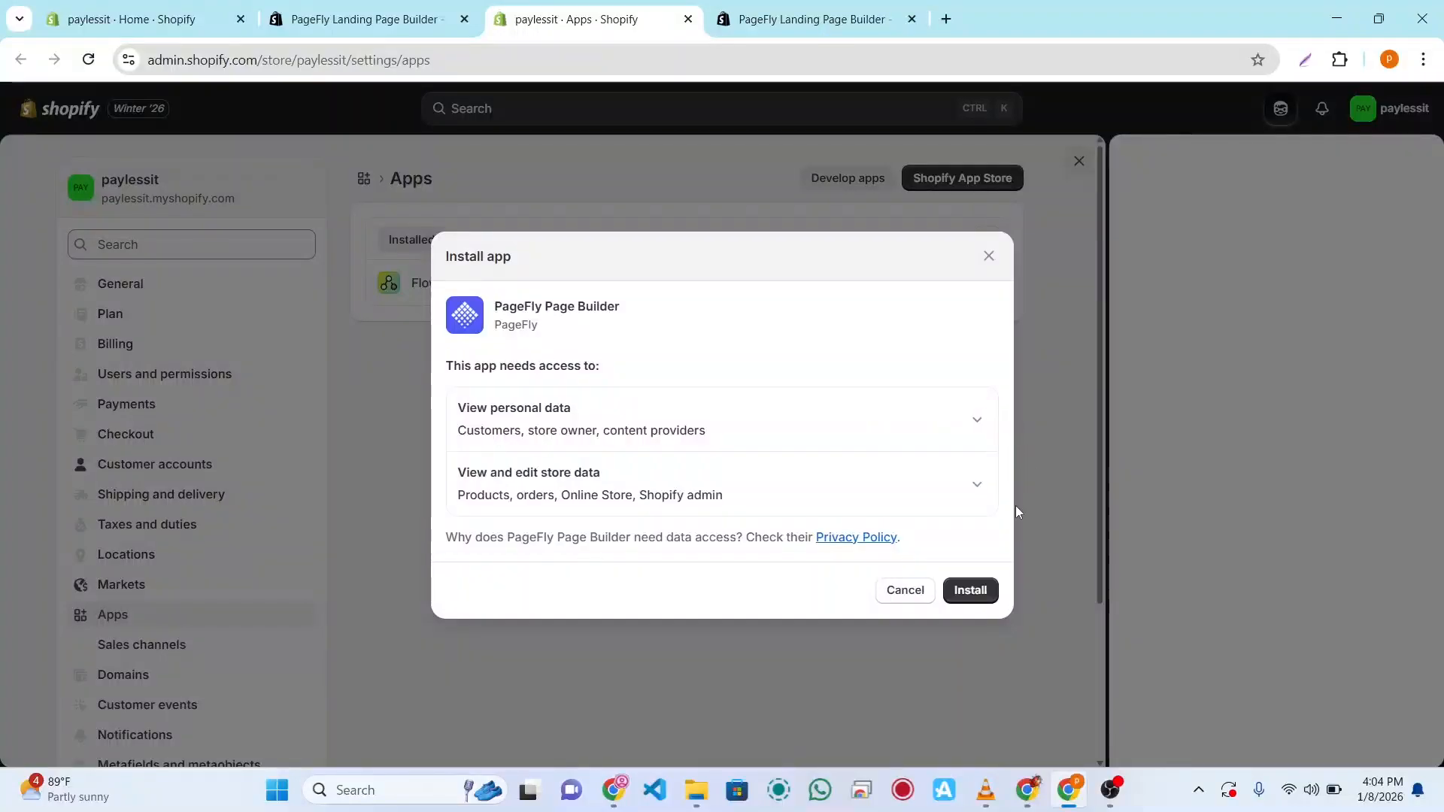
pyautogui.click(976, 595)
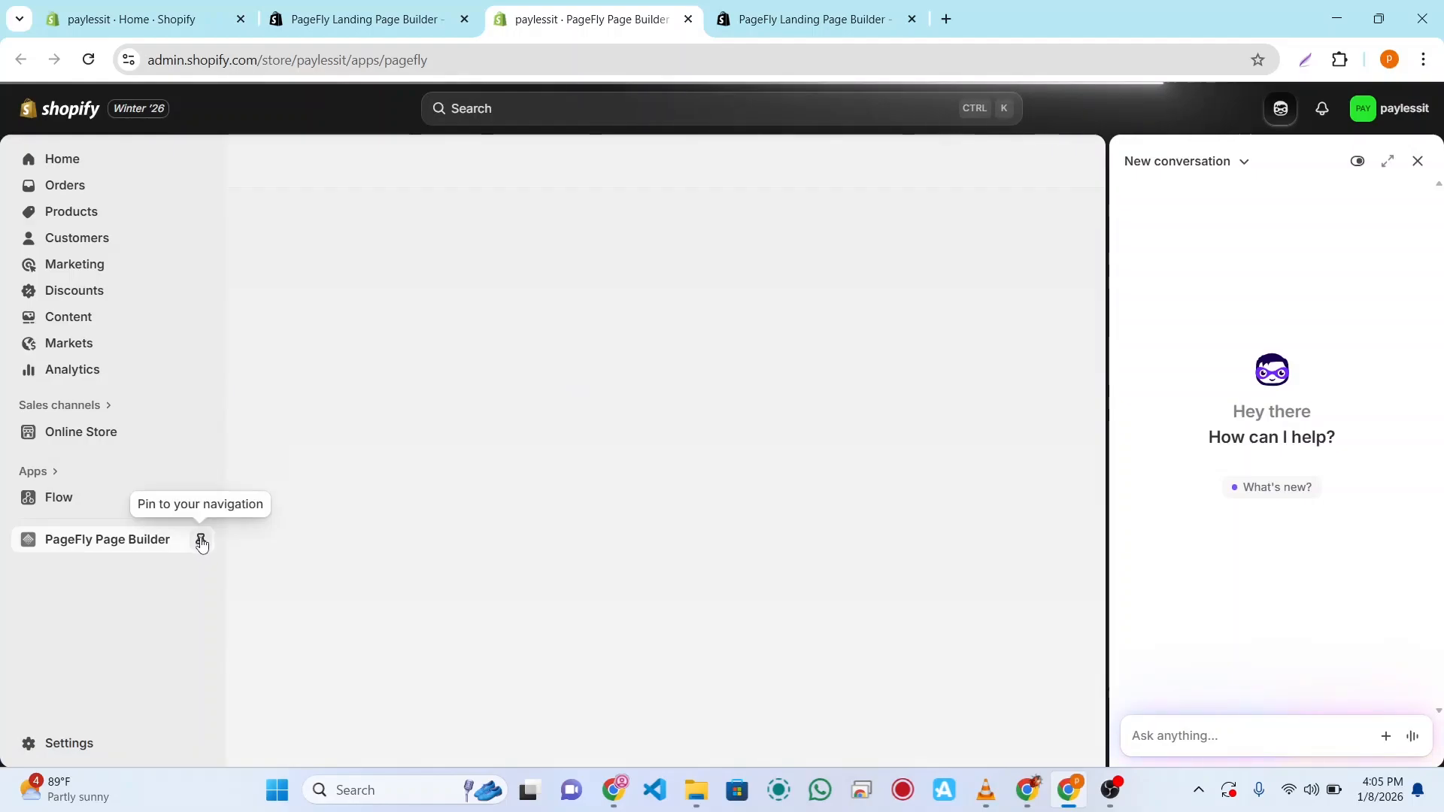
pyautogui.click(199, 543)
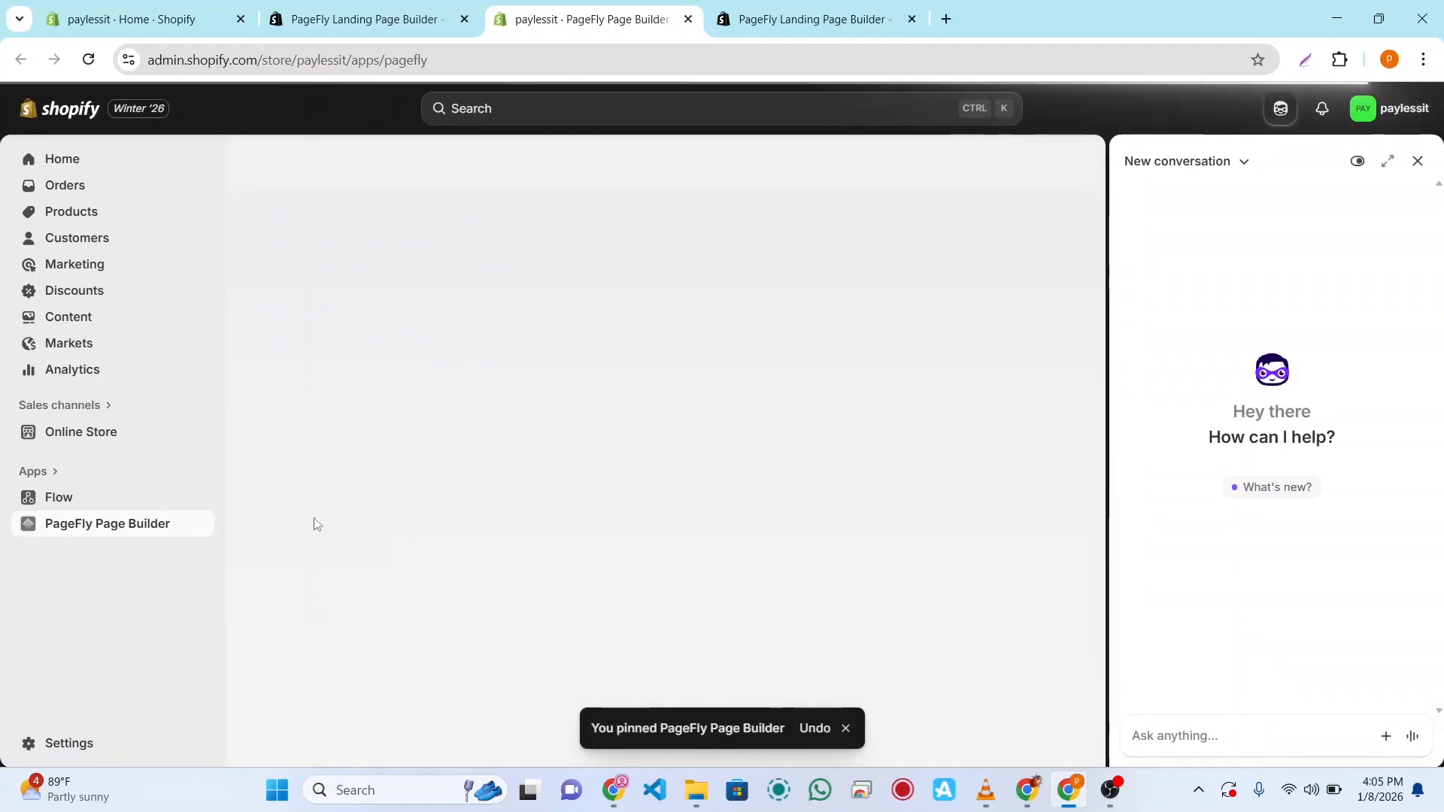
# Step: Open PageFly Page Builder and continue its setup with the theme extension enabled and all cookies accepted, dismissing the assistant and chat pop-ups
pyautogui.click(139, 533)
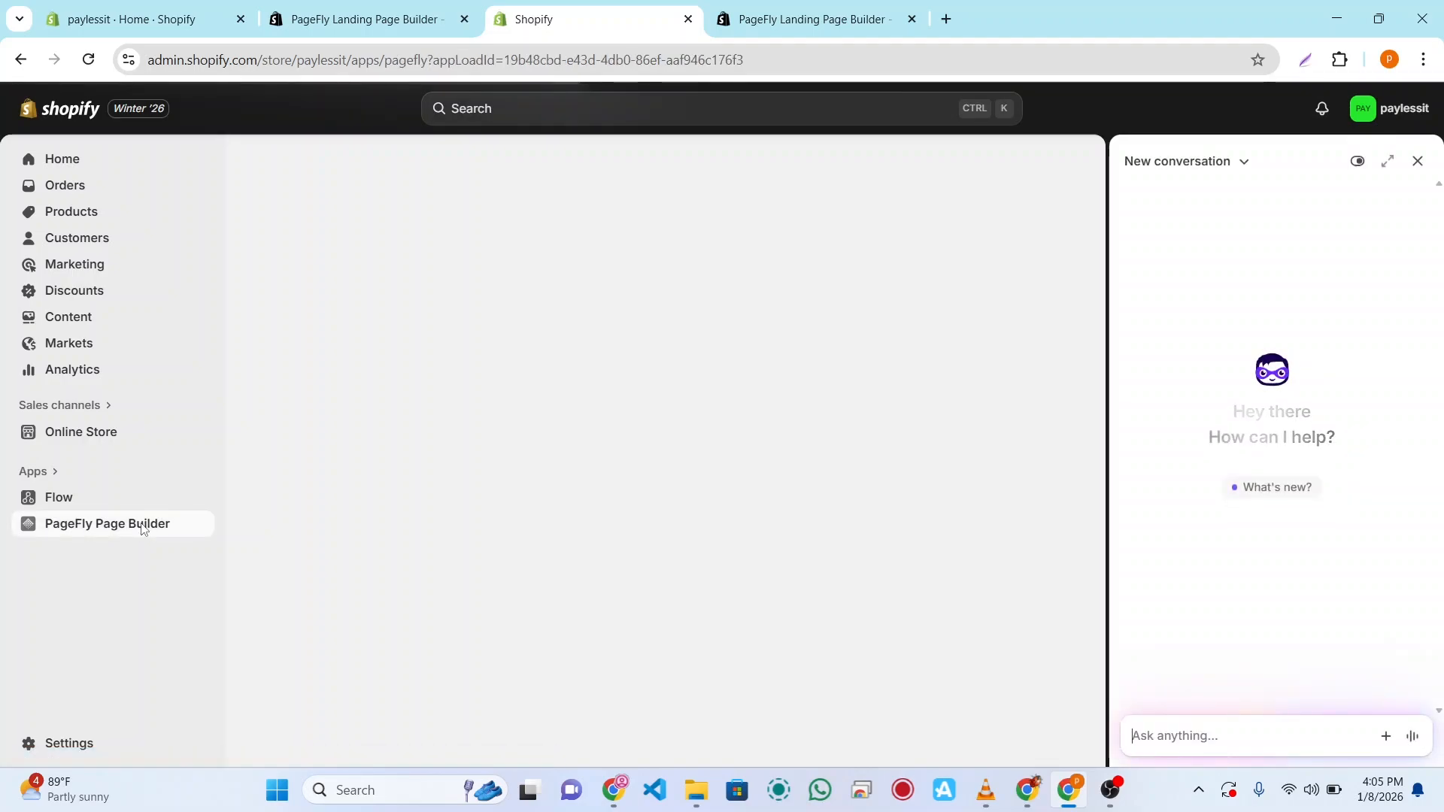
pyautogui.click(1420, 162)
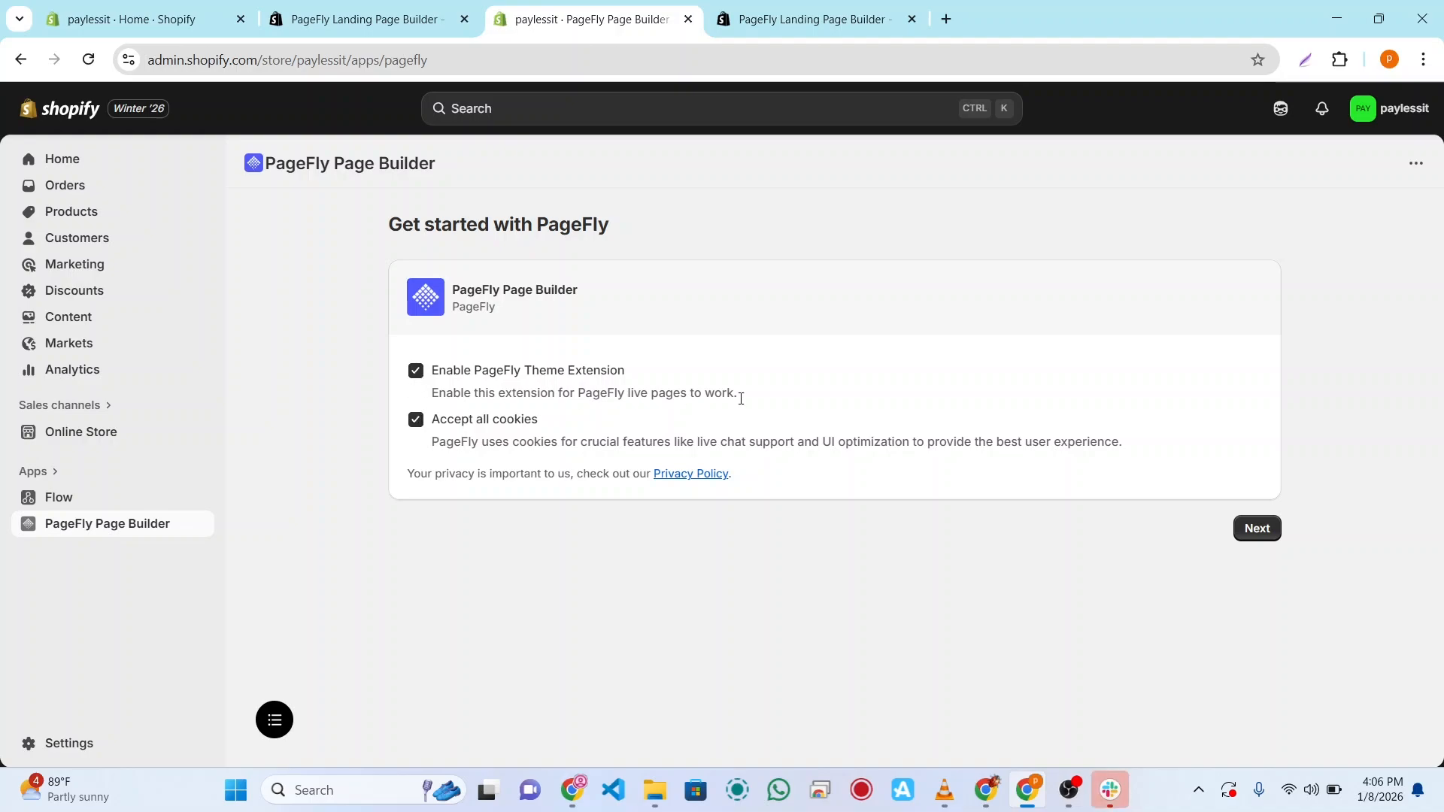
pyautogui.click(1254, 533)
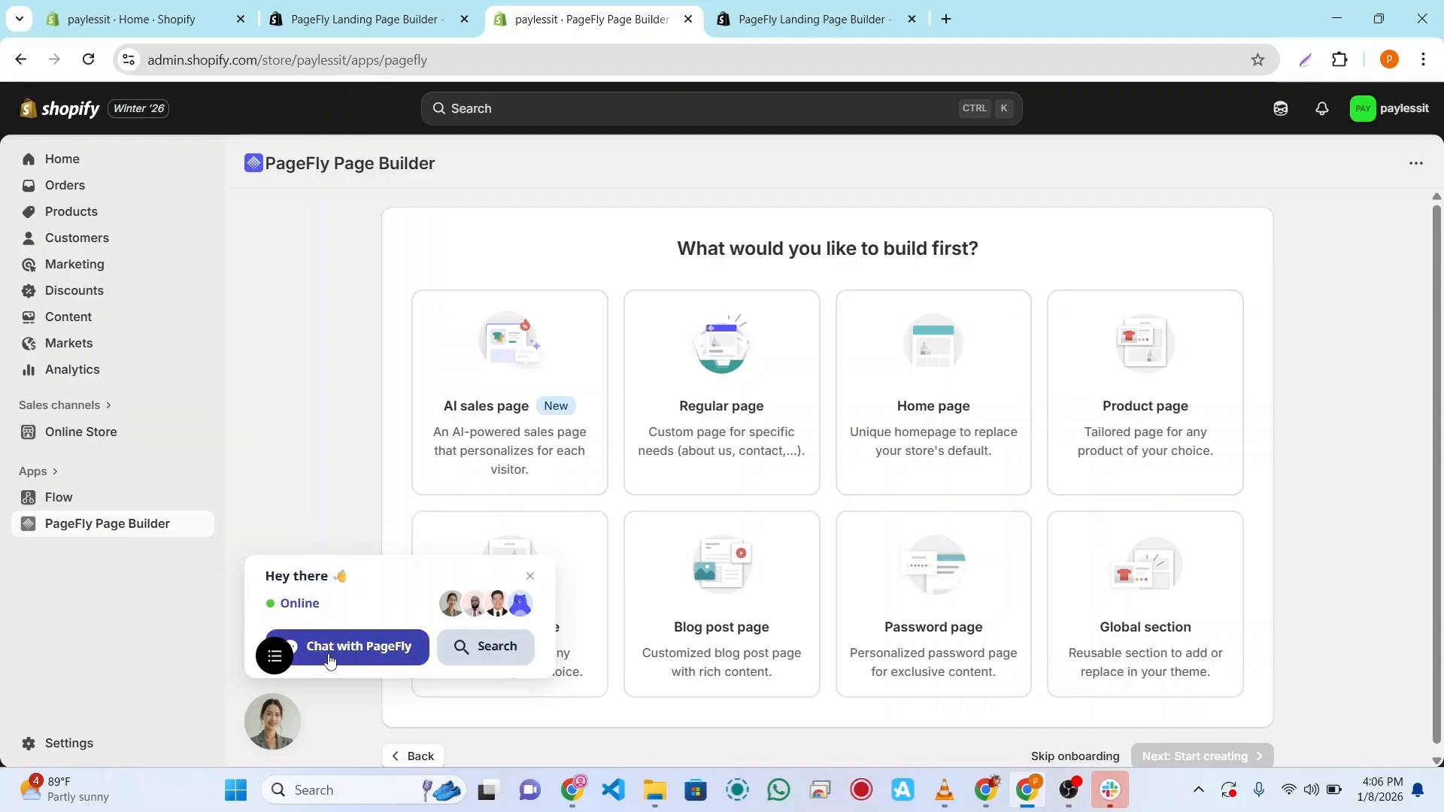
pyautogui.click(530, 578)
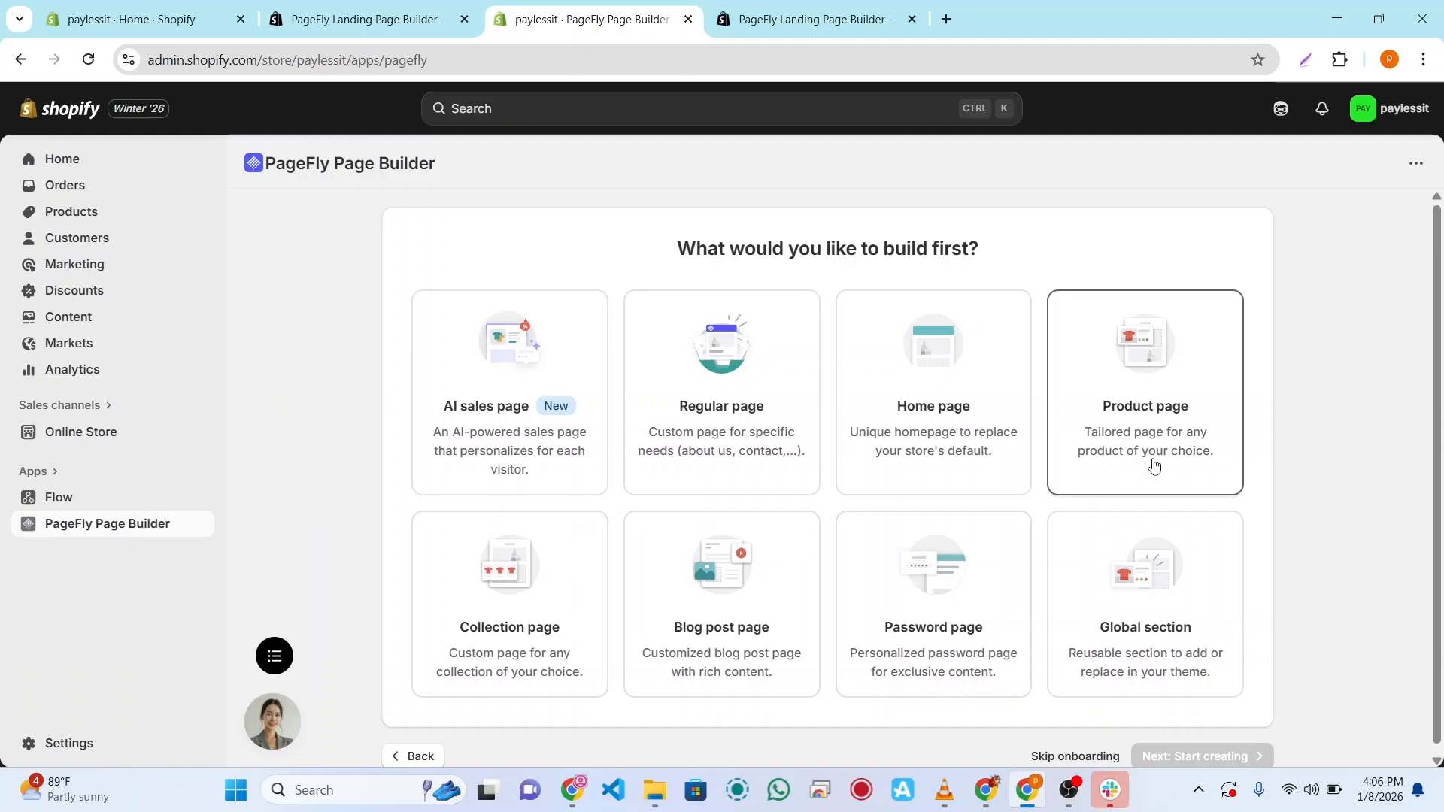
# Step: Choose Home page as the first page to build and start creating it, dismissing the A/B testing notice
pyautogui.click(946, 410)
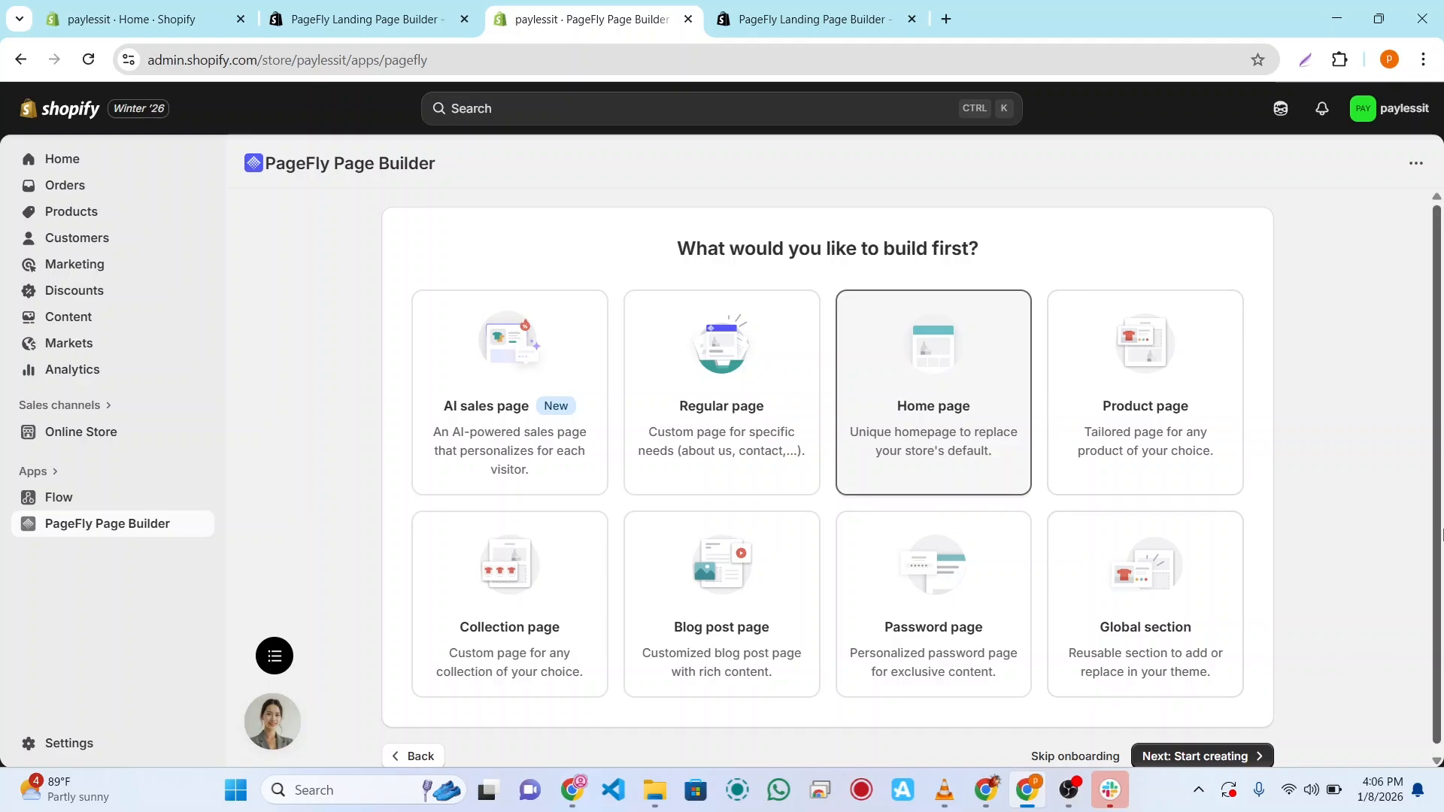
pyautogui.scroll(-1, 1428, 586)
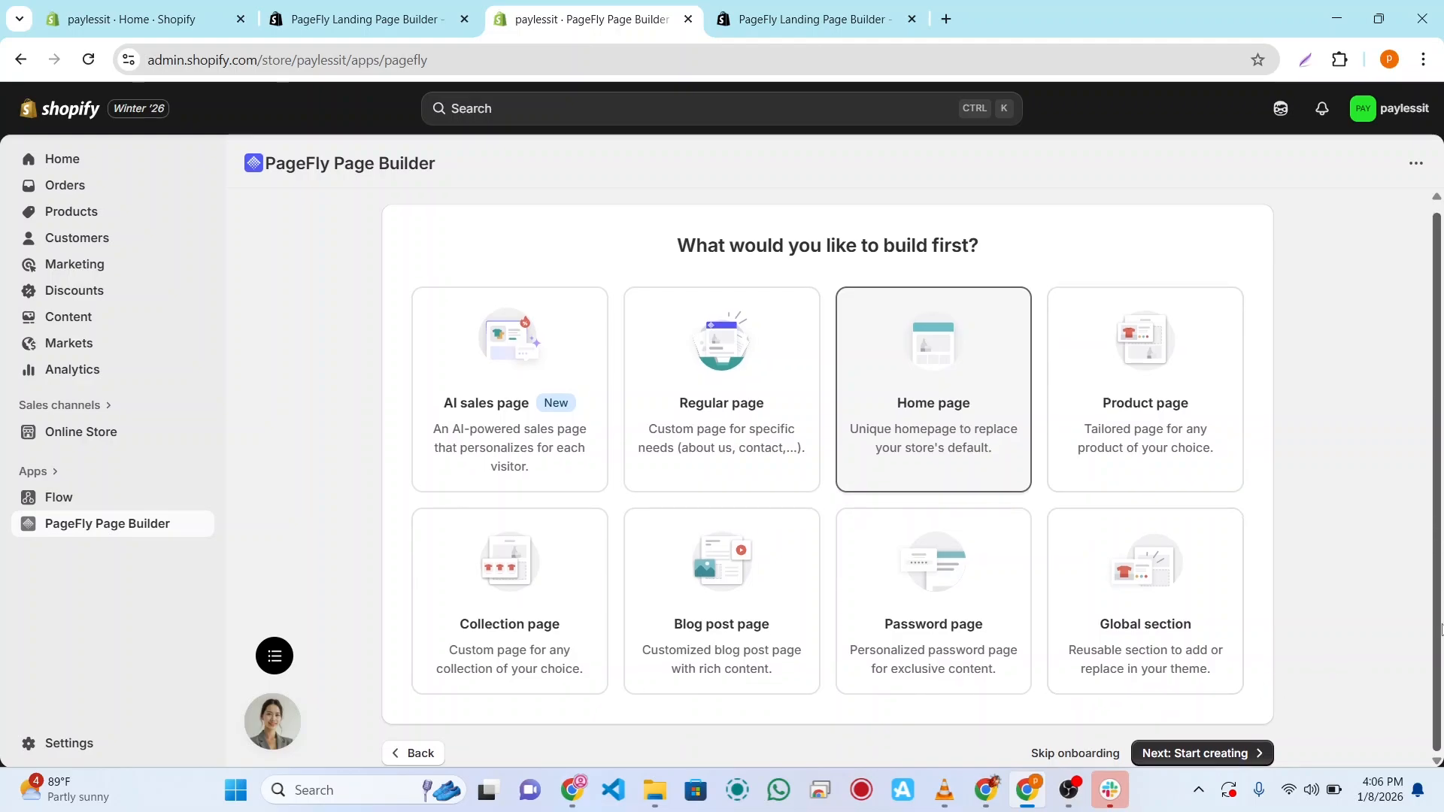
pyautogui.click(1210, 749)
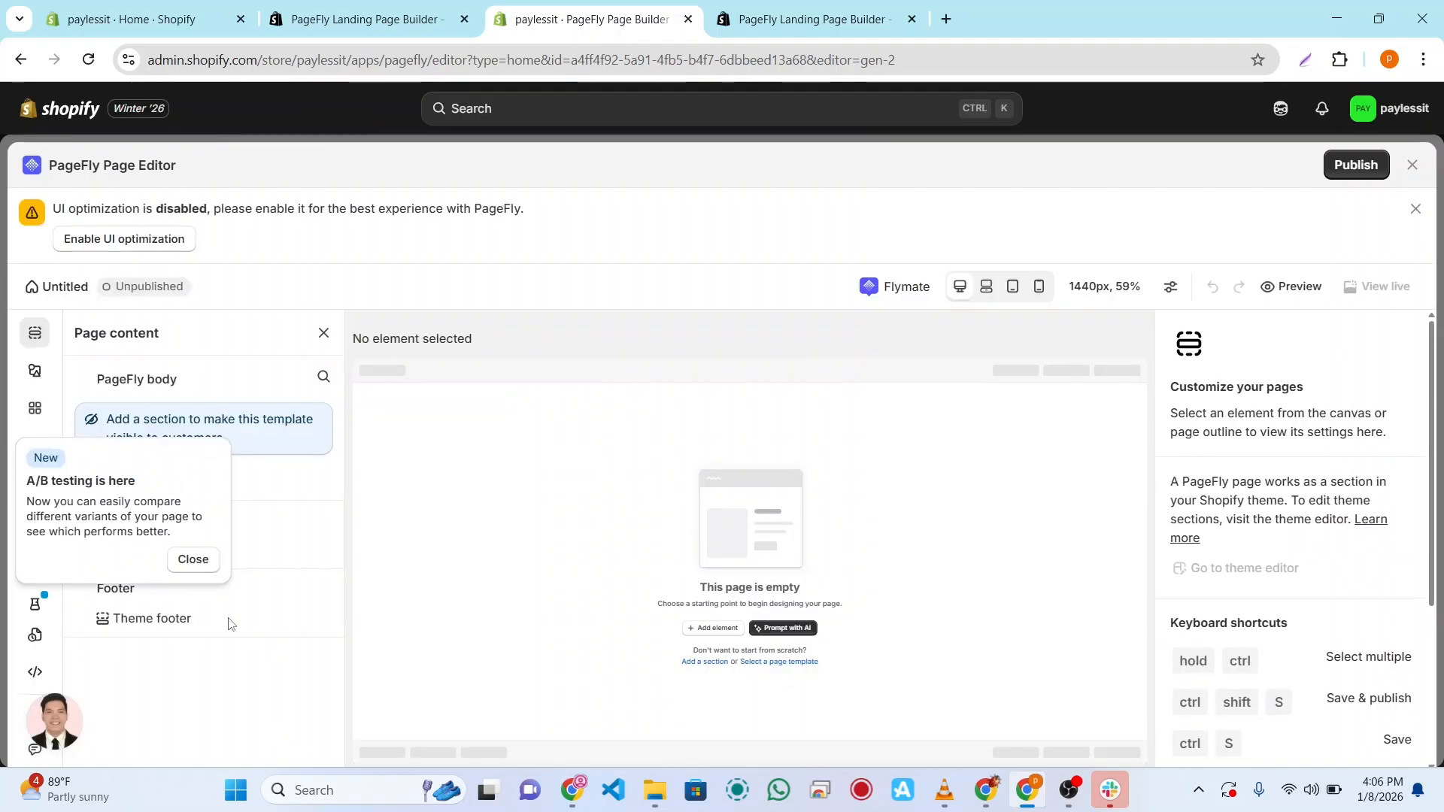
pyautogui.click(182, 560)
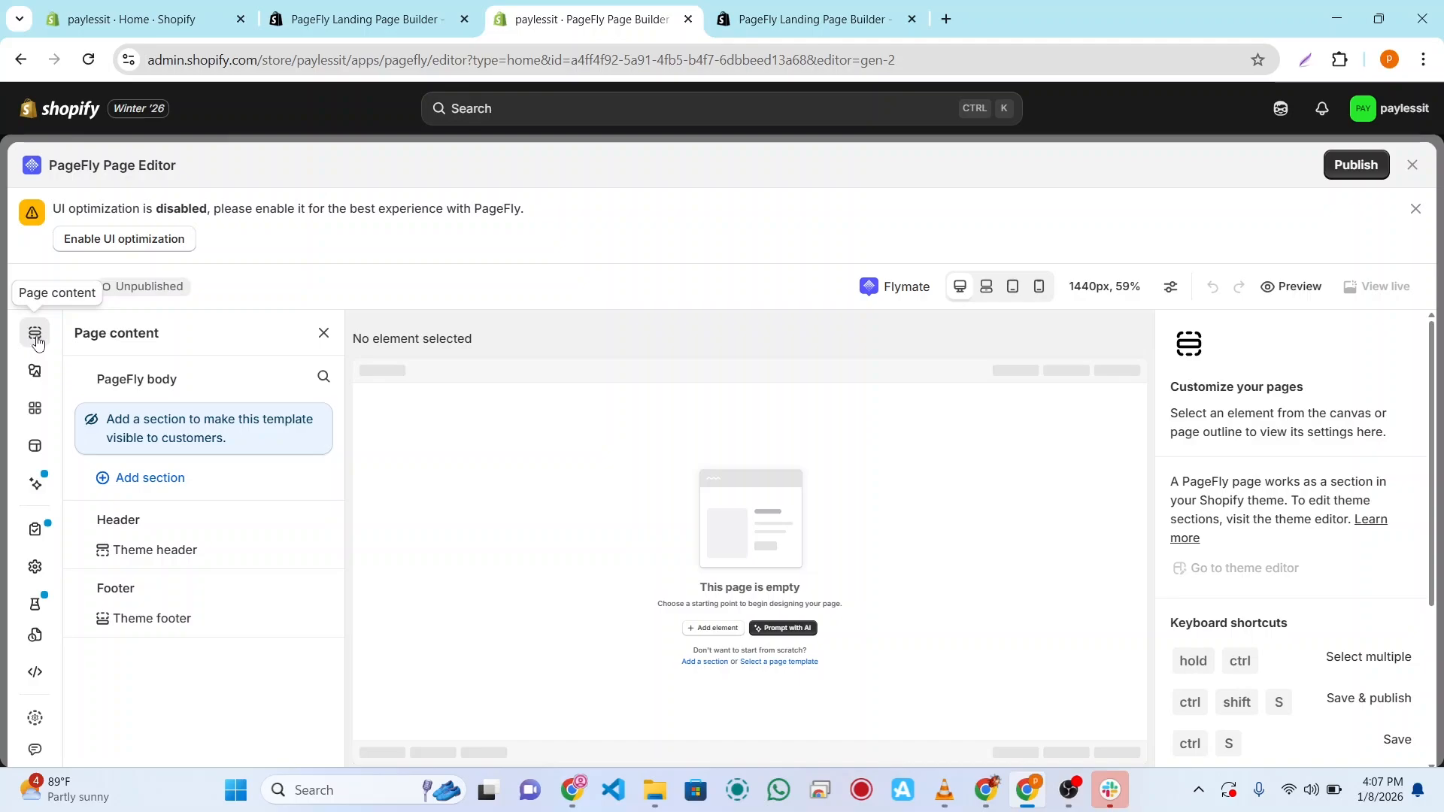
# Step: Examine the editor's elements, third-party elements, page templates and Image to PageFly tools
pyautogui.click(38, 376)
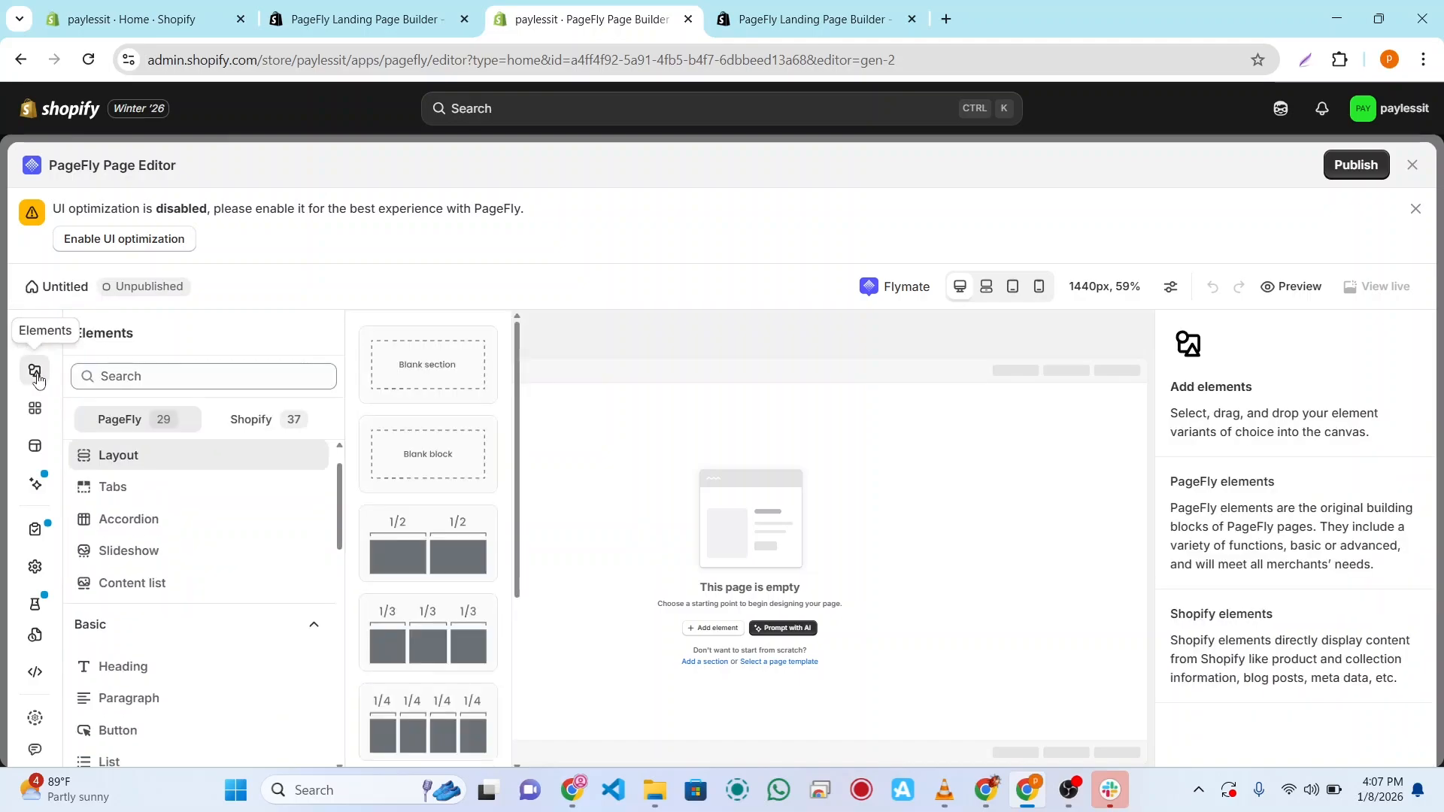
pyautogui.click(36, 408)
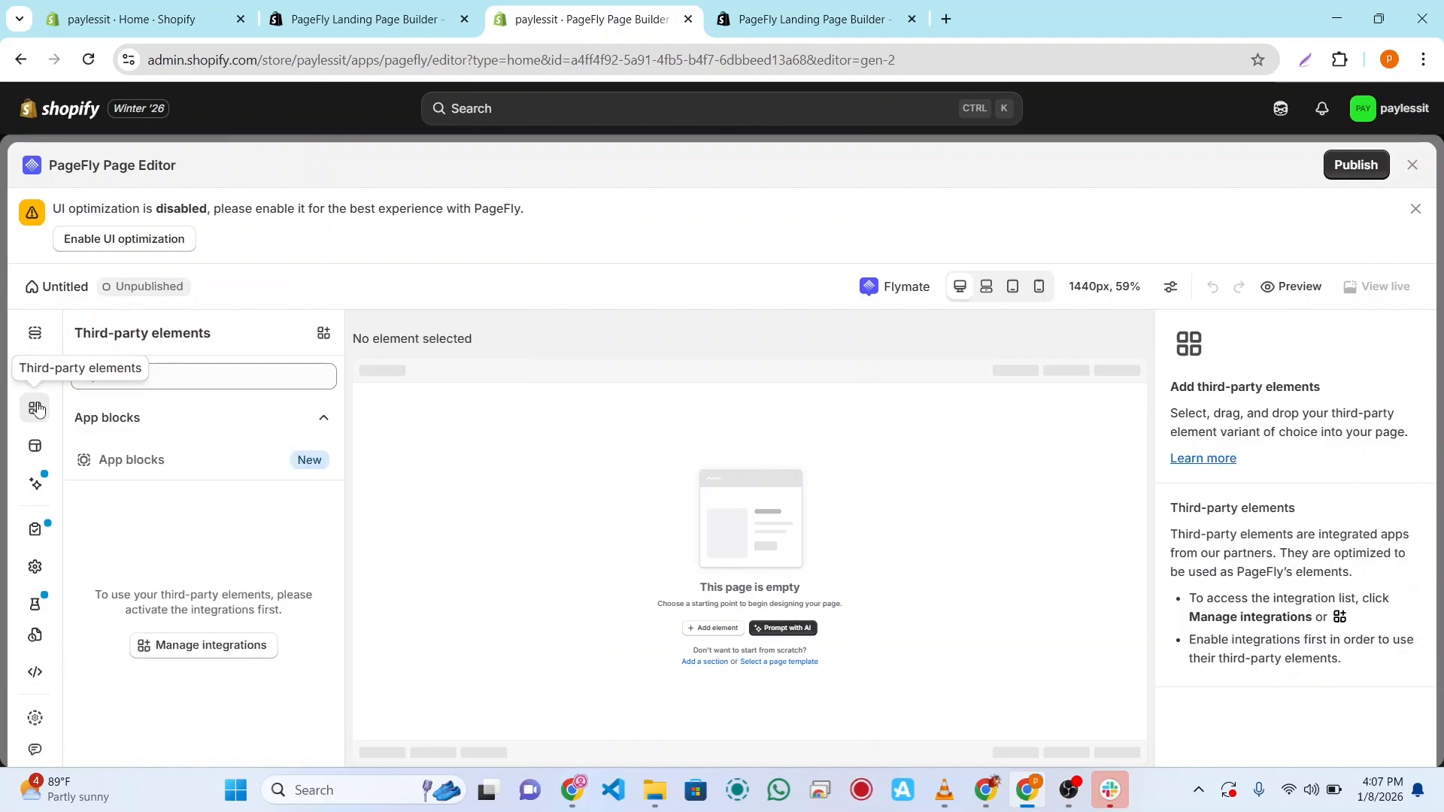
pyautogui.click(35, 448)
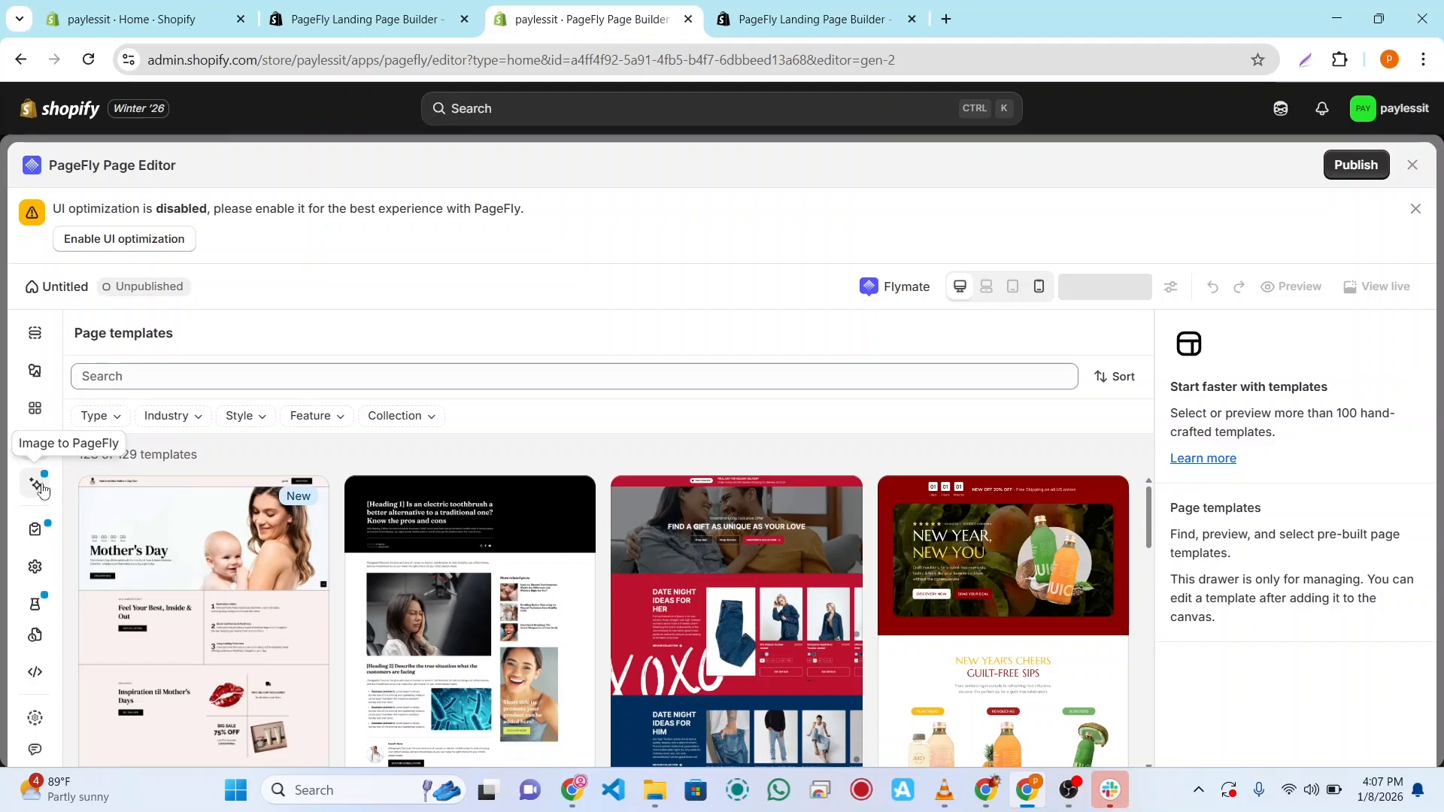
pyautogui.click(35, 485)
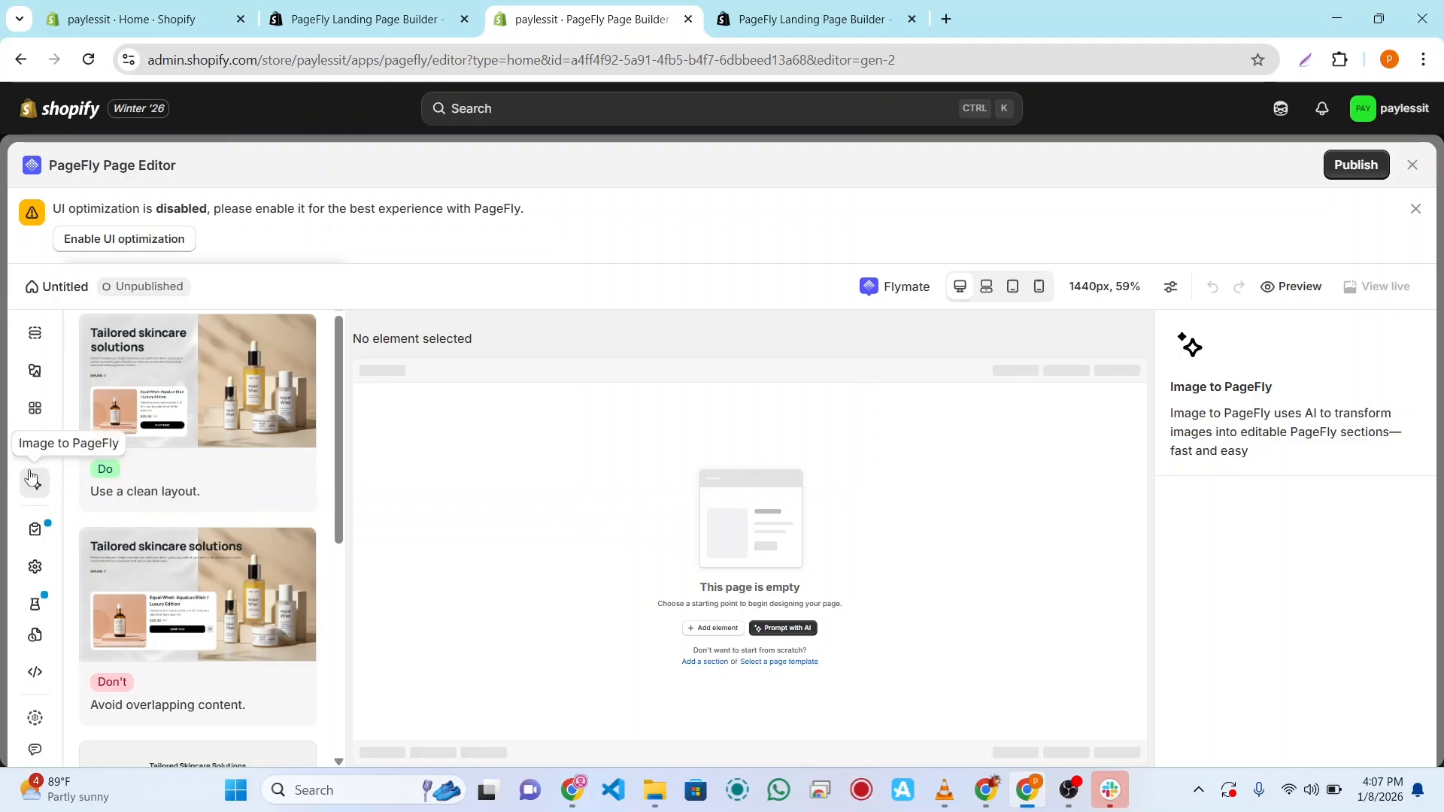
pyautogui.click(34, 535)
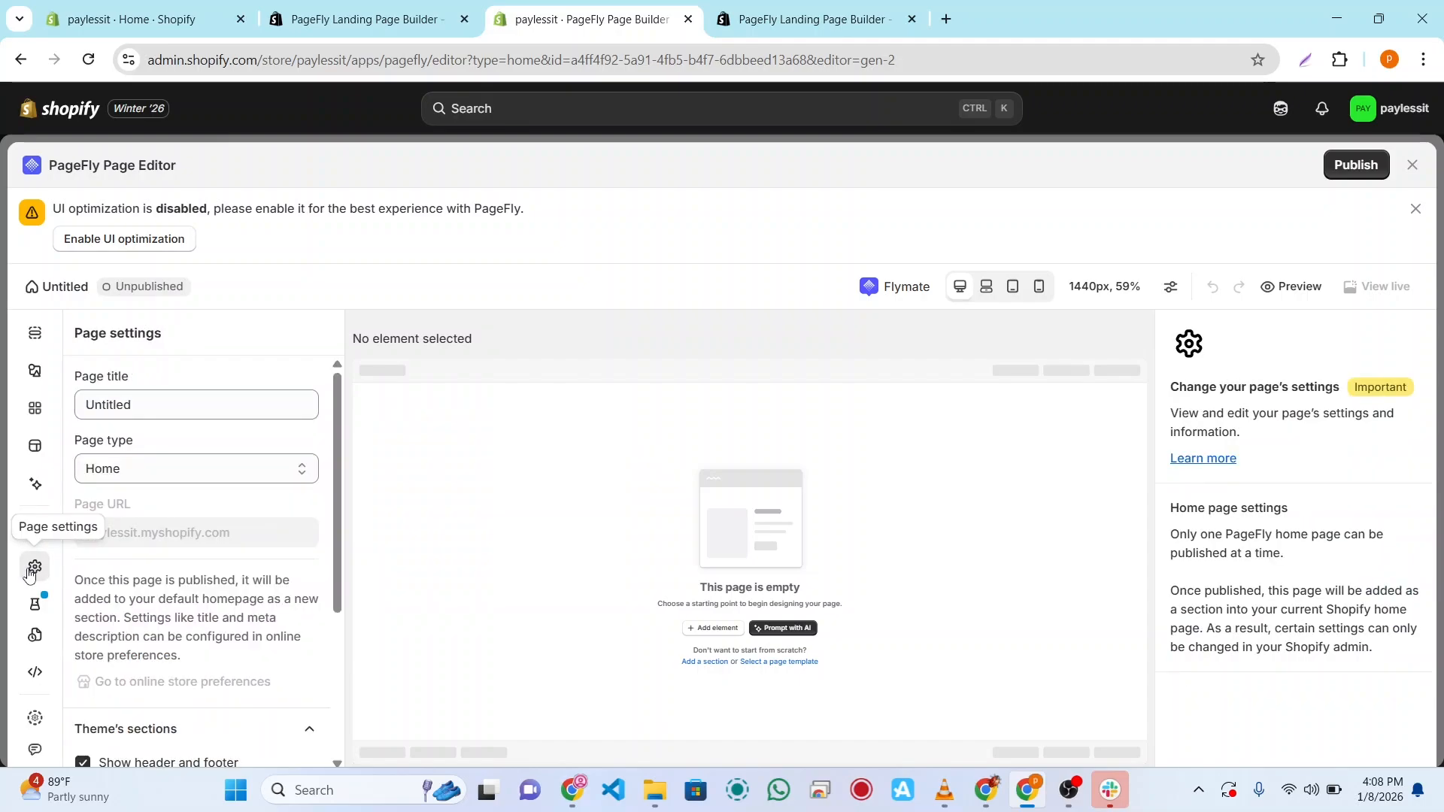
# Step: Set the page title to myhomepage in the page settings
pyautogui.click(139, 398)
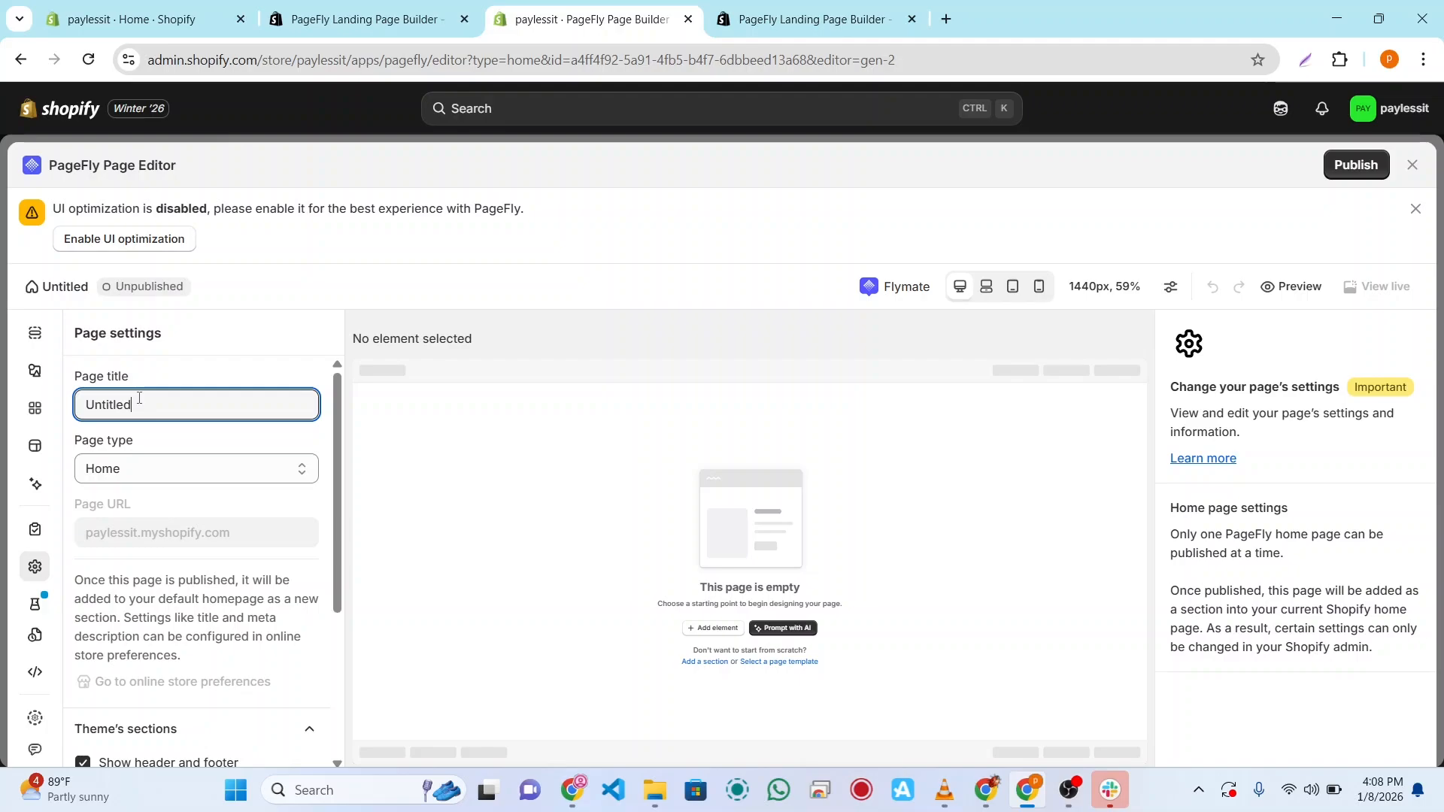
pyautogui.press('BackSpace')
pyautogui.press('BackSpace')
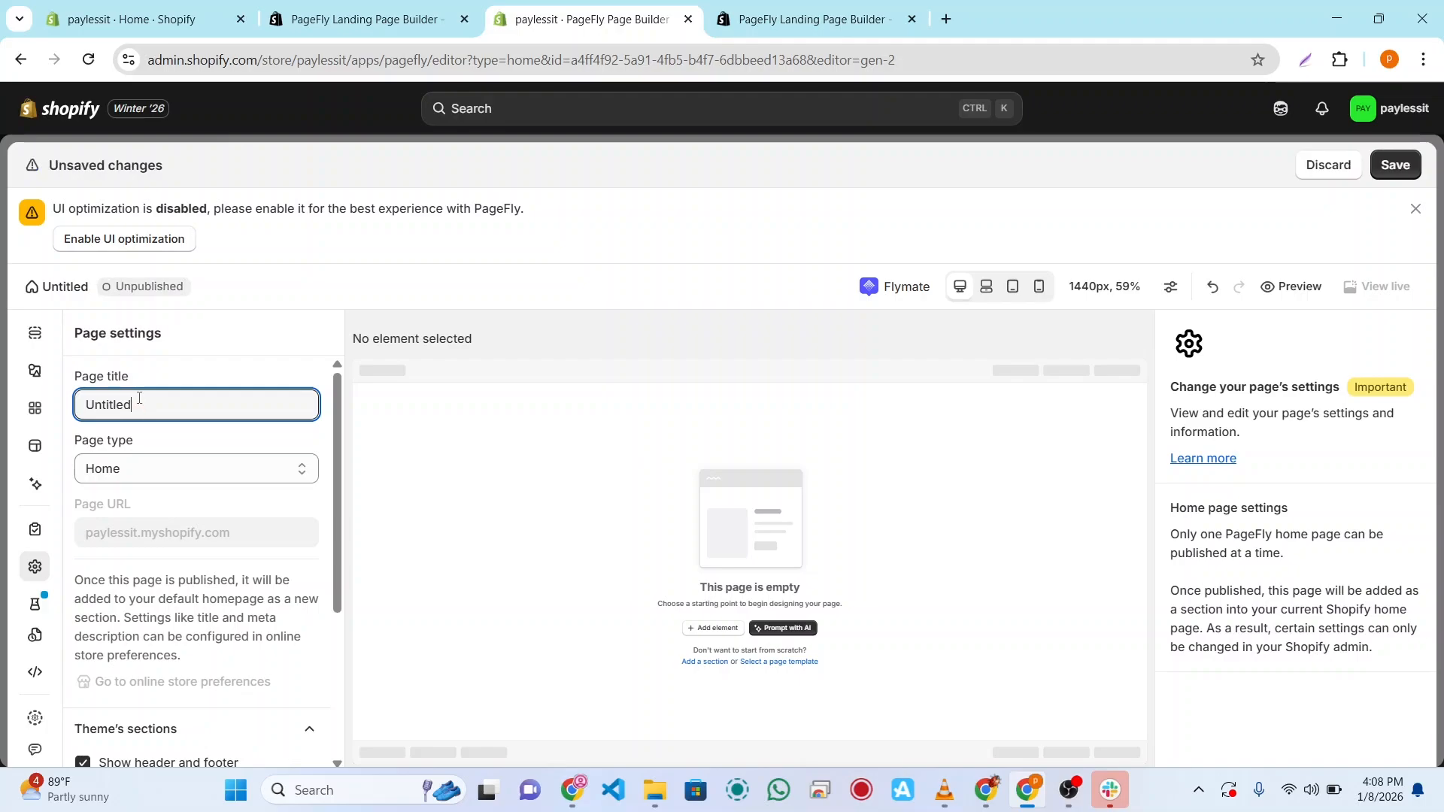
pyautogui.press('BackSpace')
pyautogui.press('BackSpace')
pyautogui.press('BackSpace')
pyautogui.press('BackSpace')
pyautogui.press('BackSpace')
pyautogui.press('BackSpace')
pyautogui.write('my')
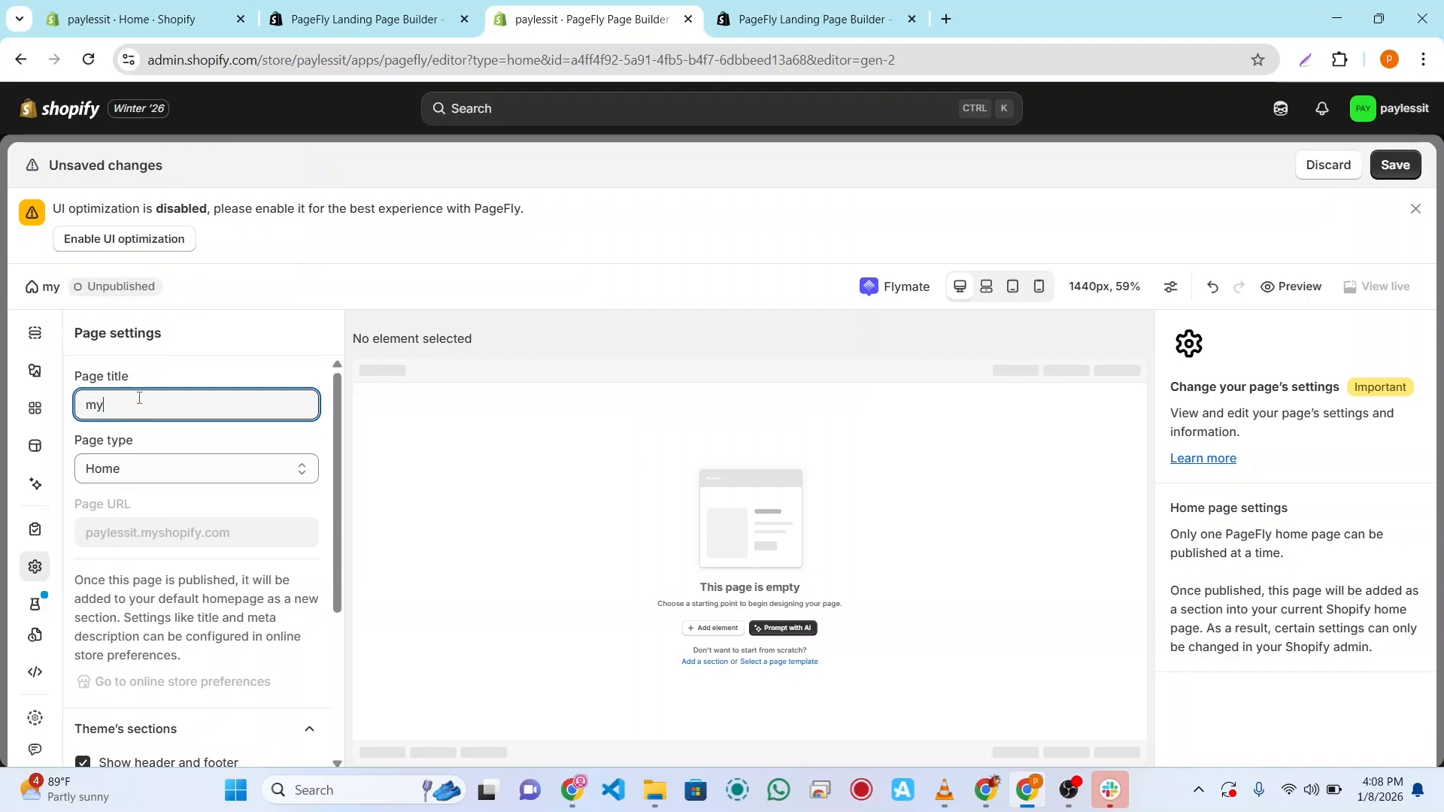
pyautogui.write('home')
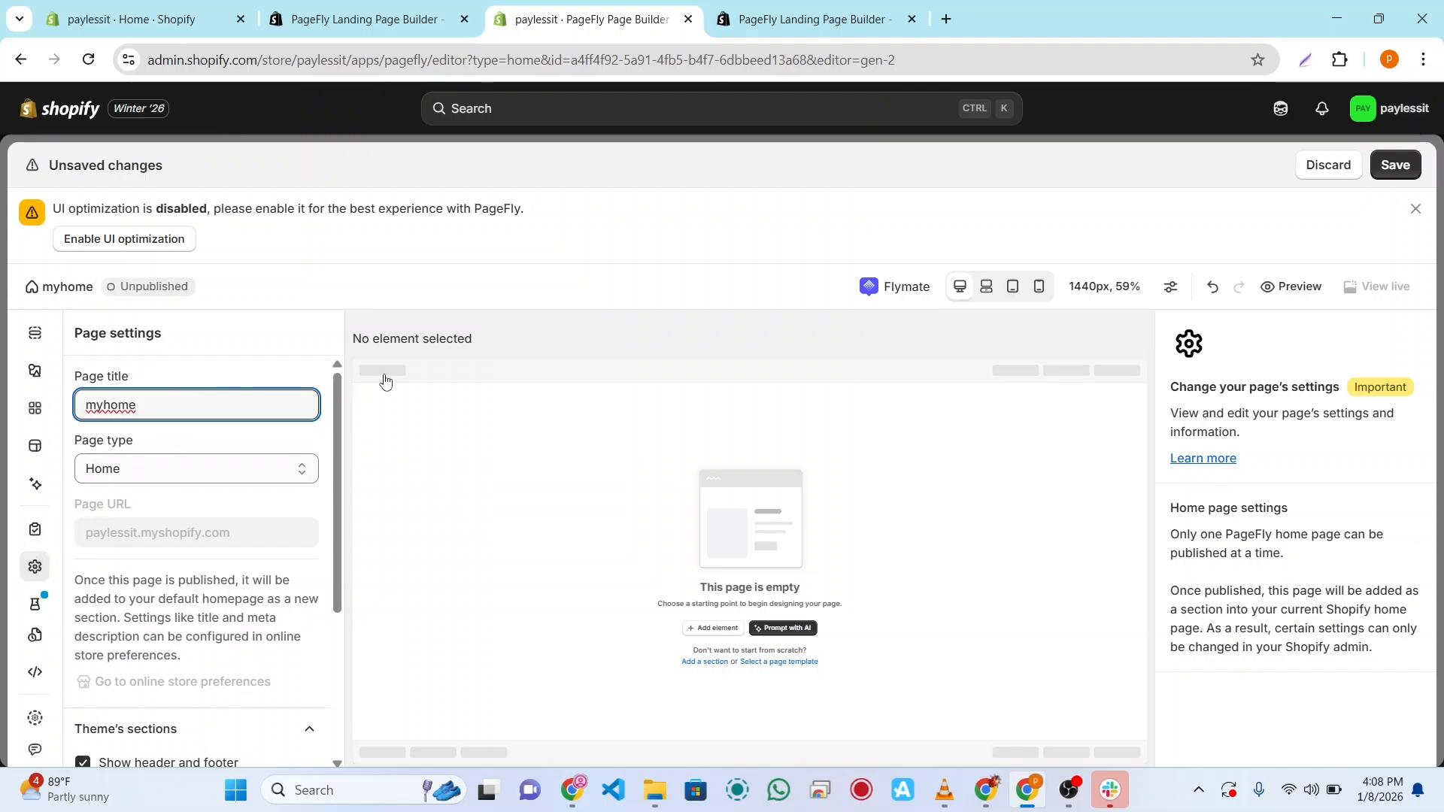
pyautogui.click(1394, 166)
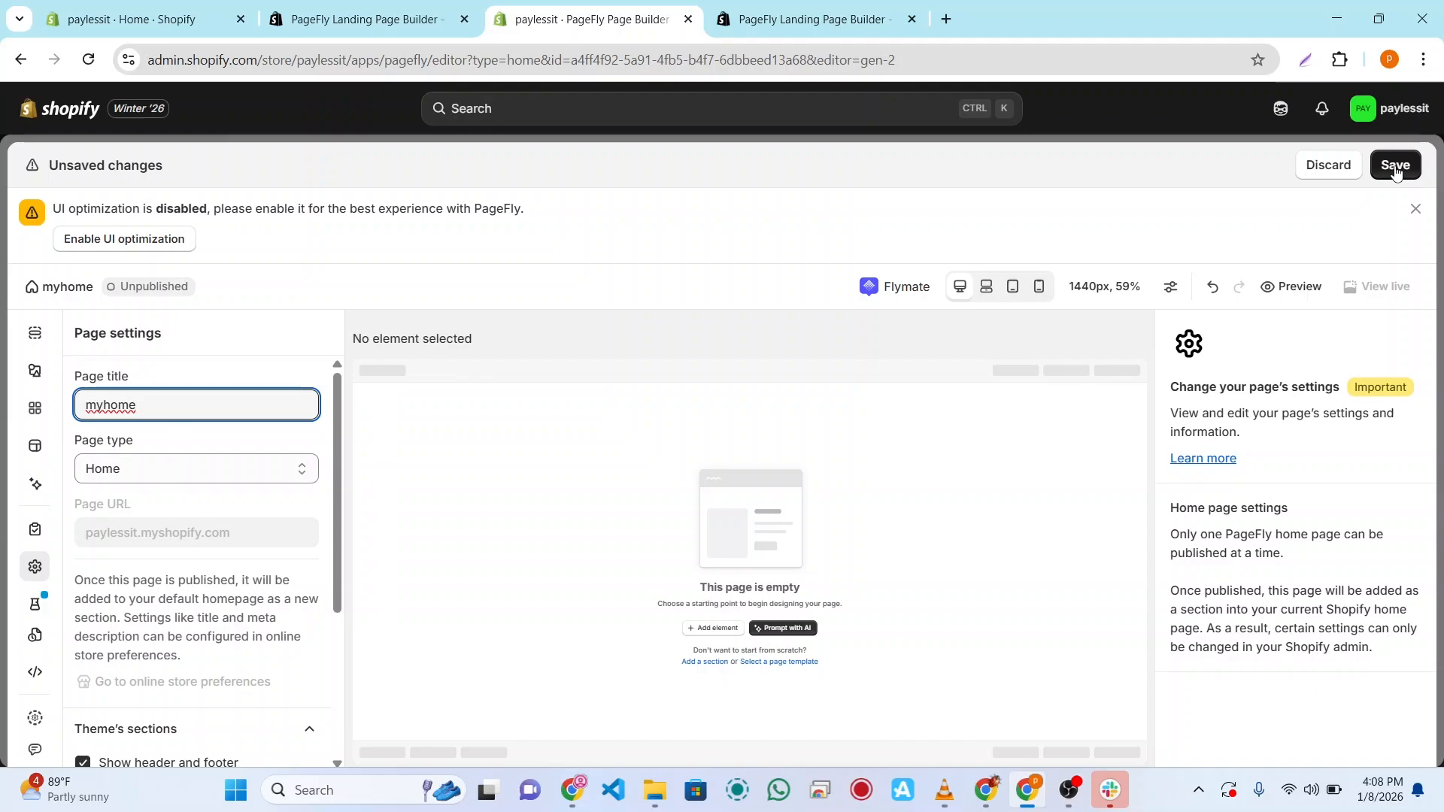
pyautogui.click(213, 406)
pyautogui.write('page')
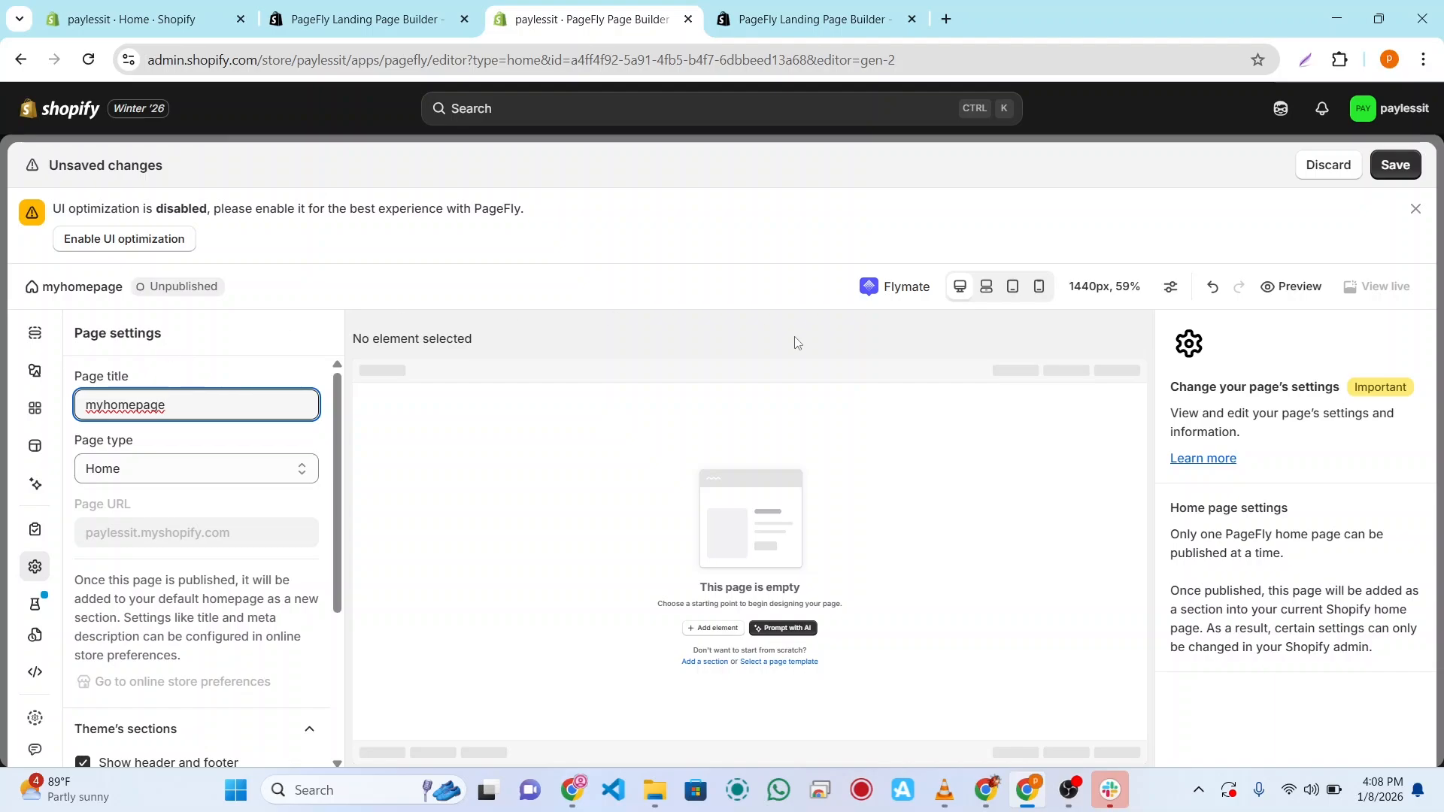
# Step: Save the page and turn off the save reminder
pyautogui.click(1396, 167)
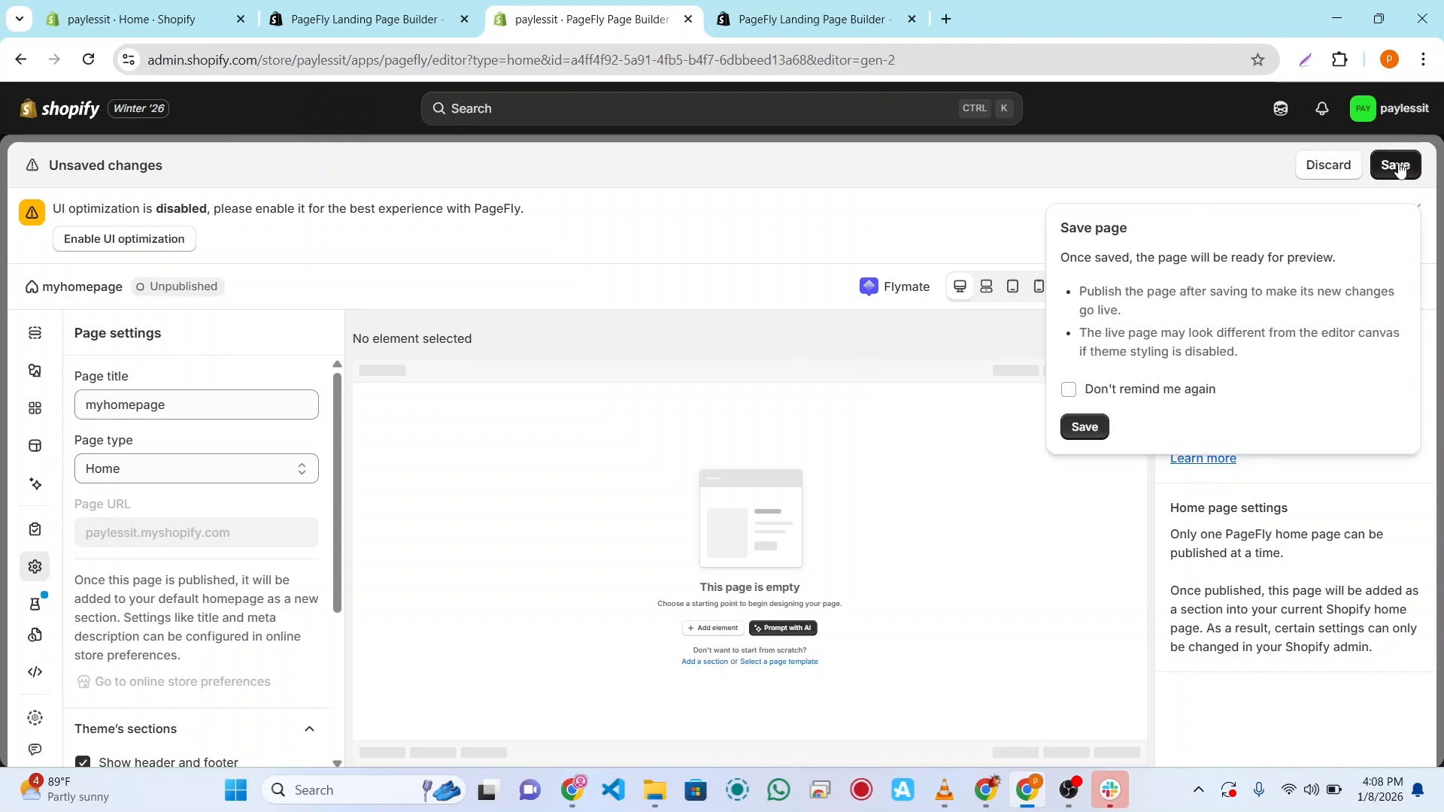
pyautogui.click(1069, 390)
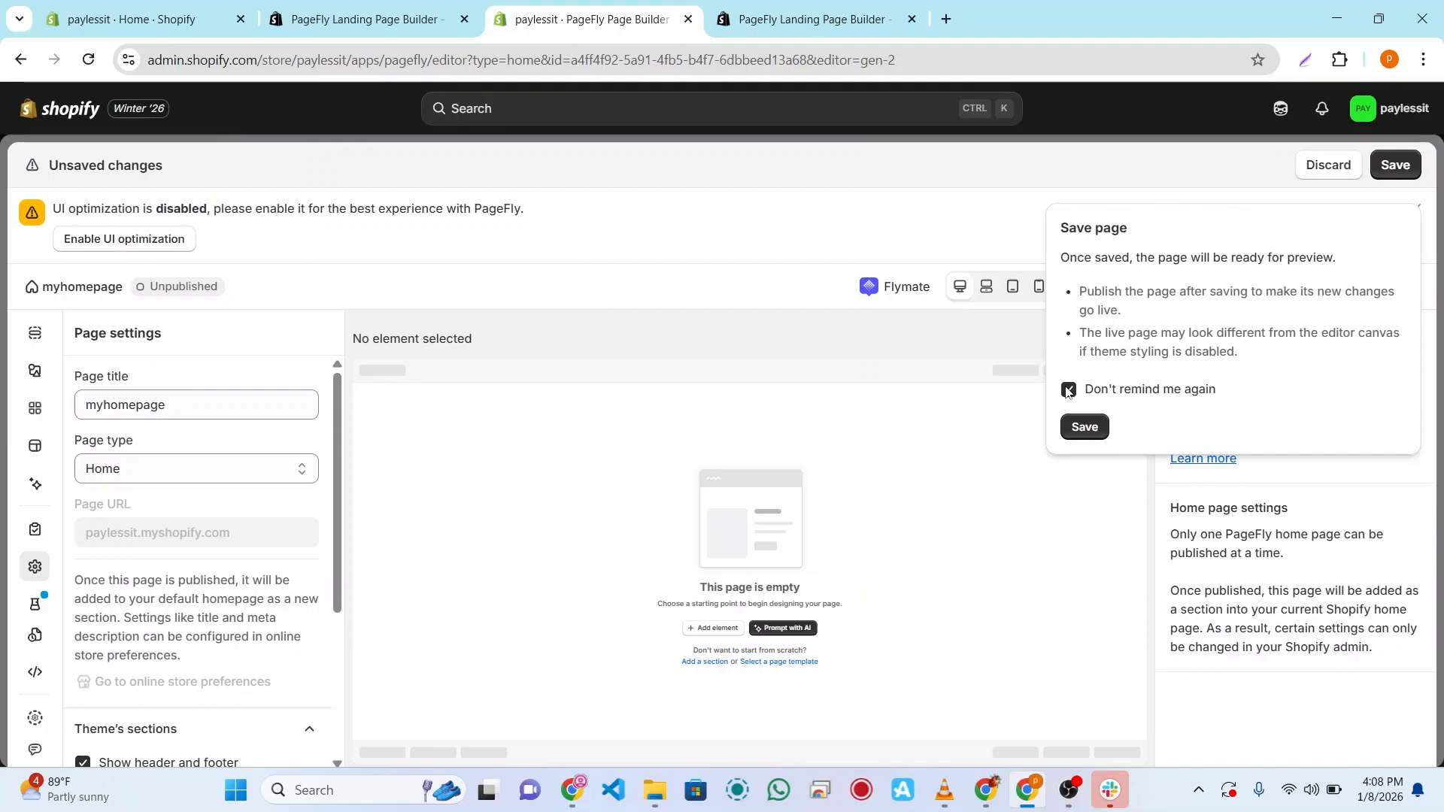
pyautogui.click(1084, 427)
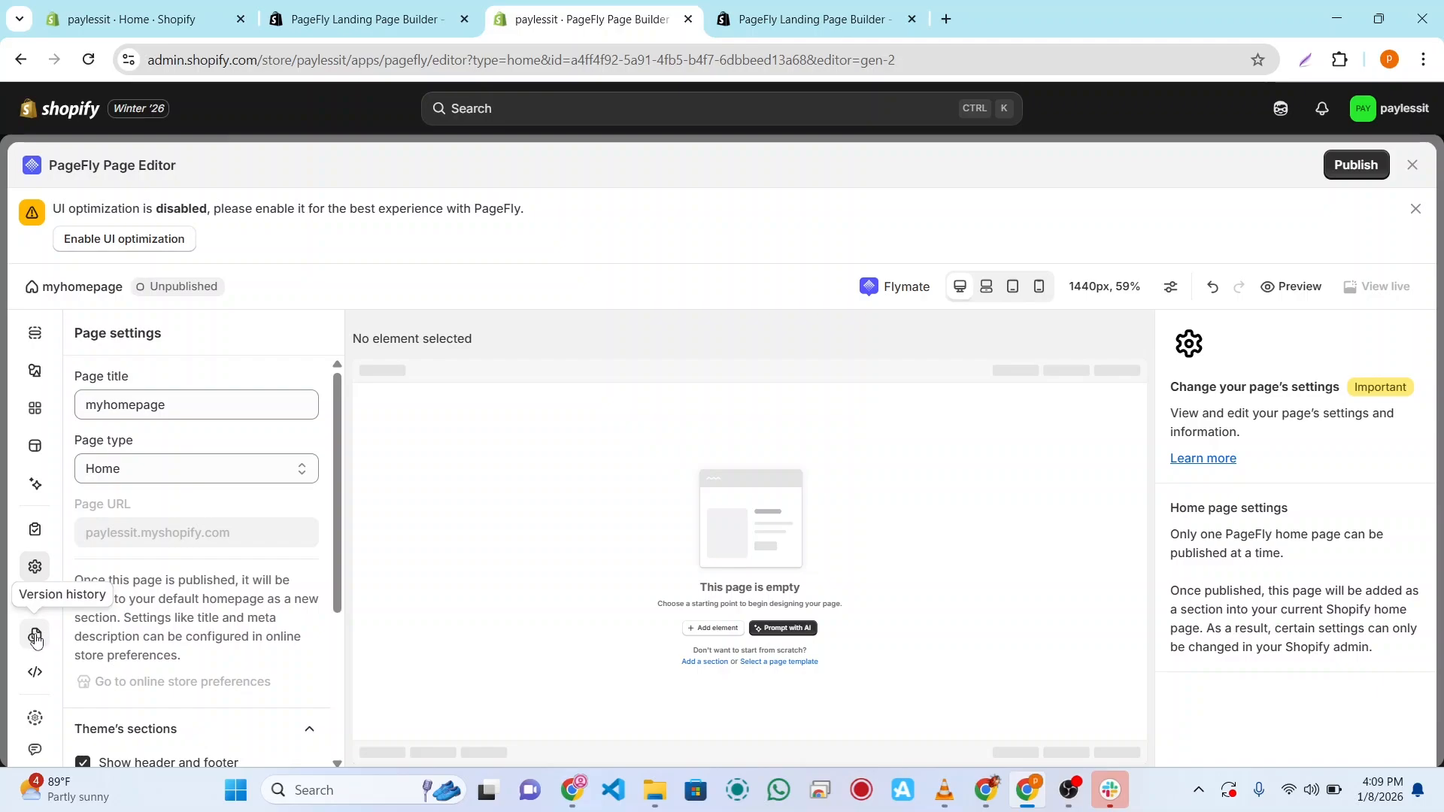
# Step: Examine the page's version history, custom code editor and background processes
pyautogui.click(36, 638)
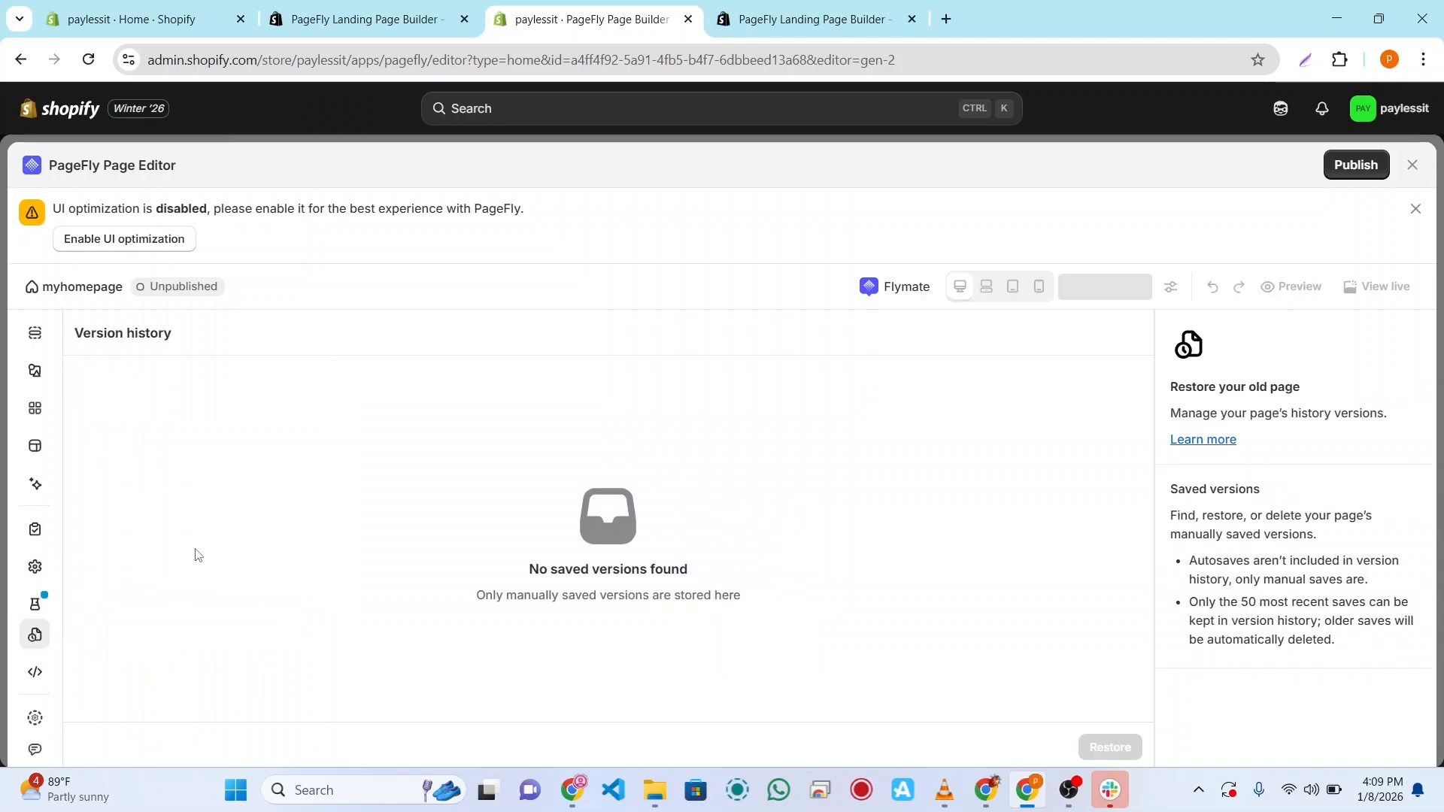
pyautogui.click(35, 673)
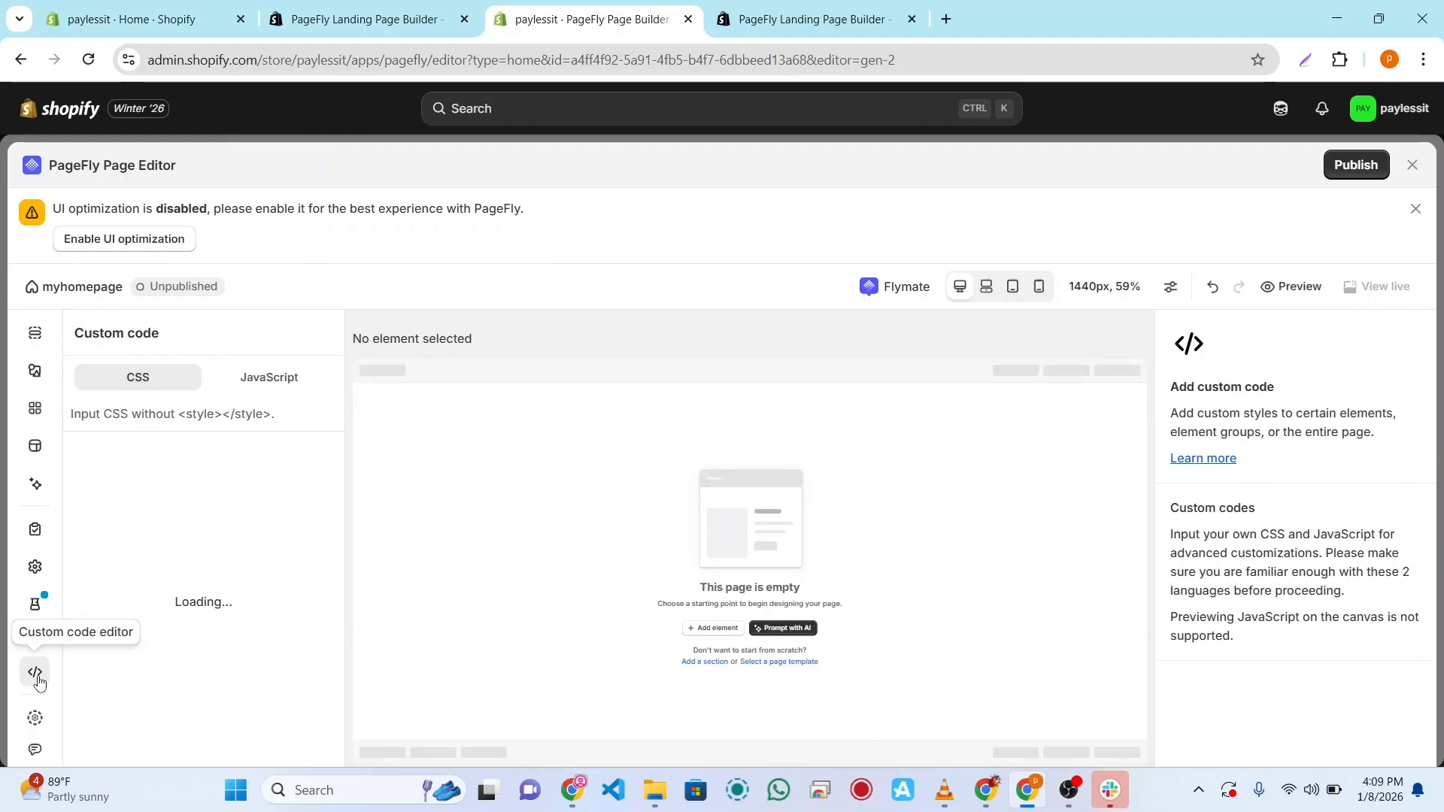
pyautogui.click(35, 718)
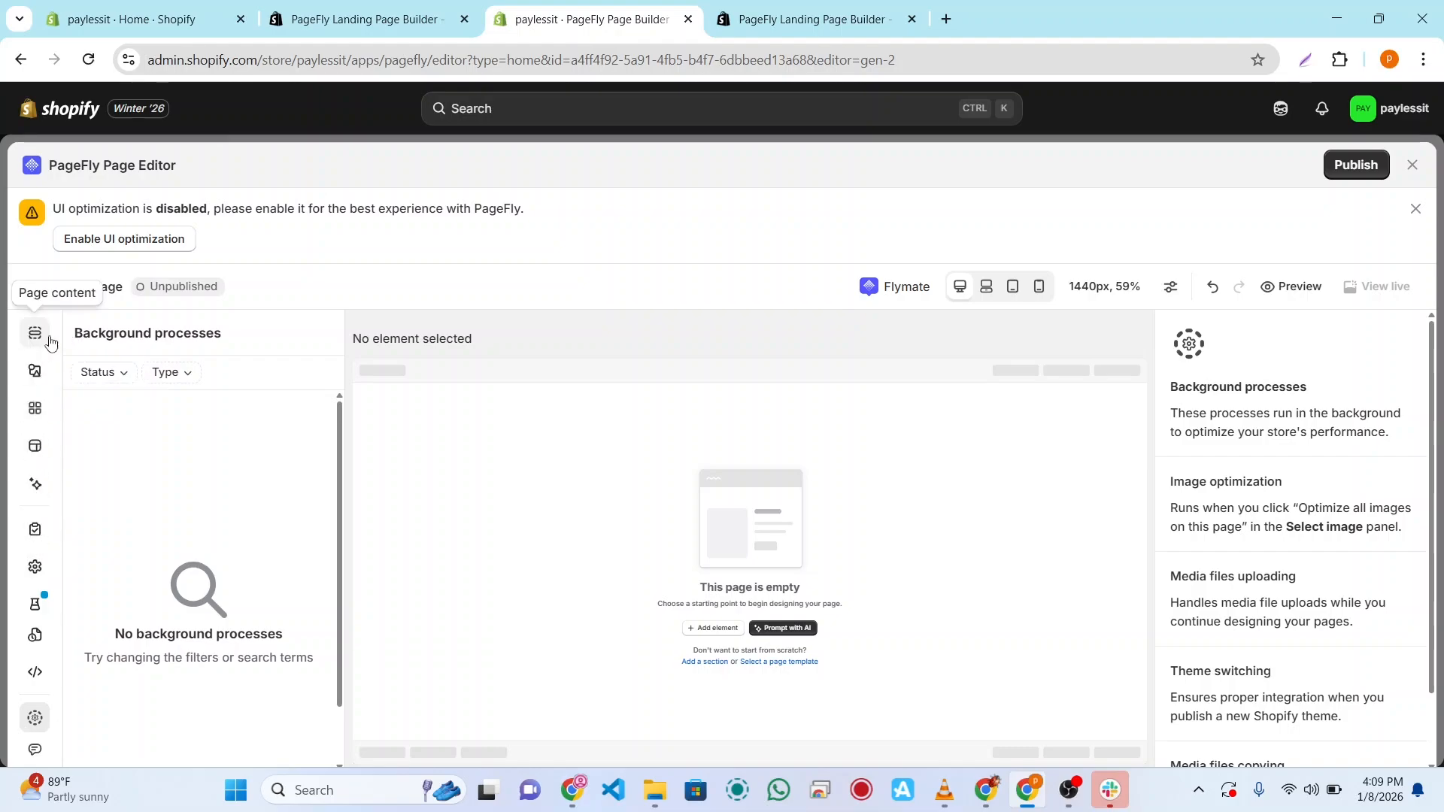
# Step: Add a blank section from the layout elements to the empty page
pyautogui.click(40, 372)
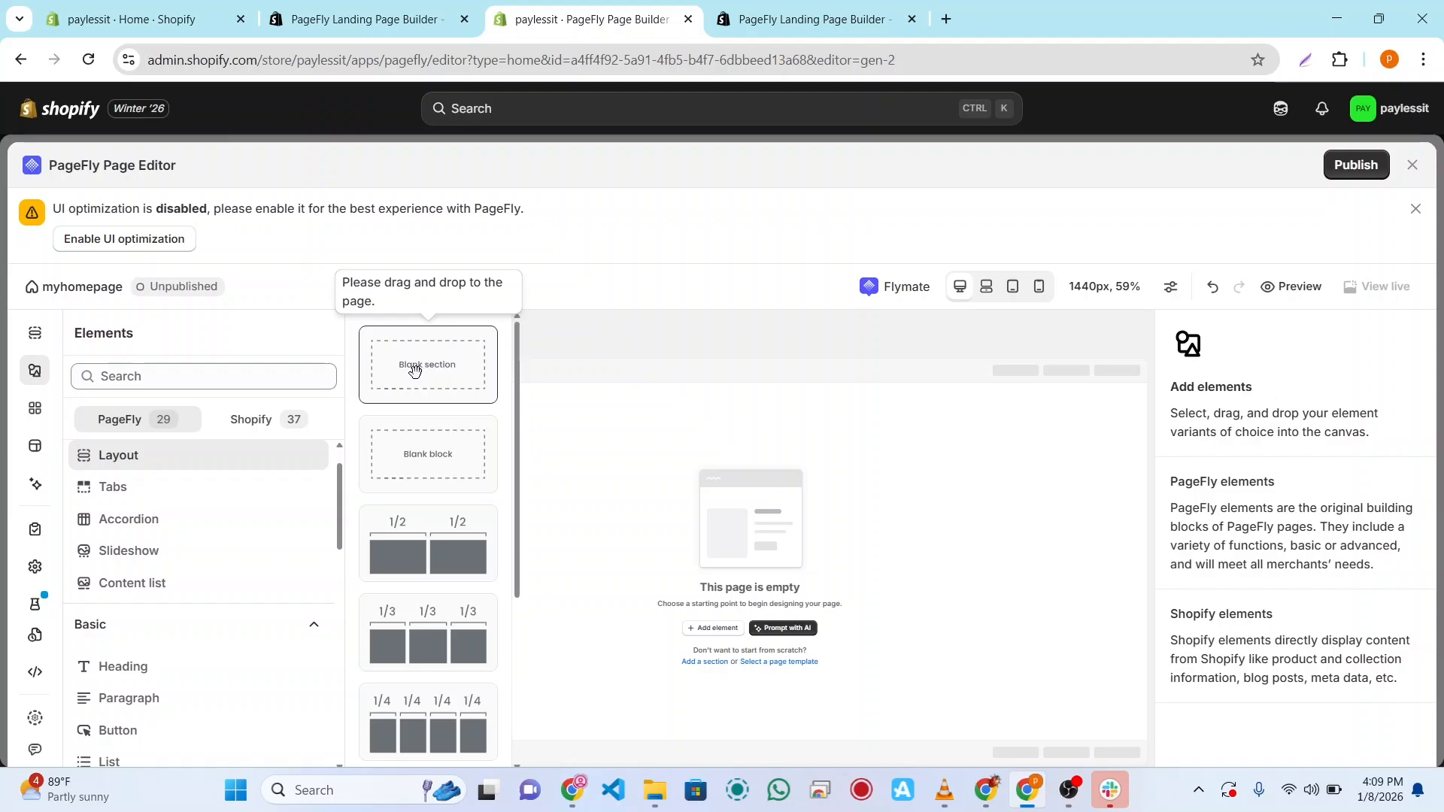
pyautogui.moveTo(408, 369); pyautogui.dragTo(647, 458)
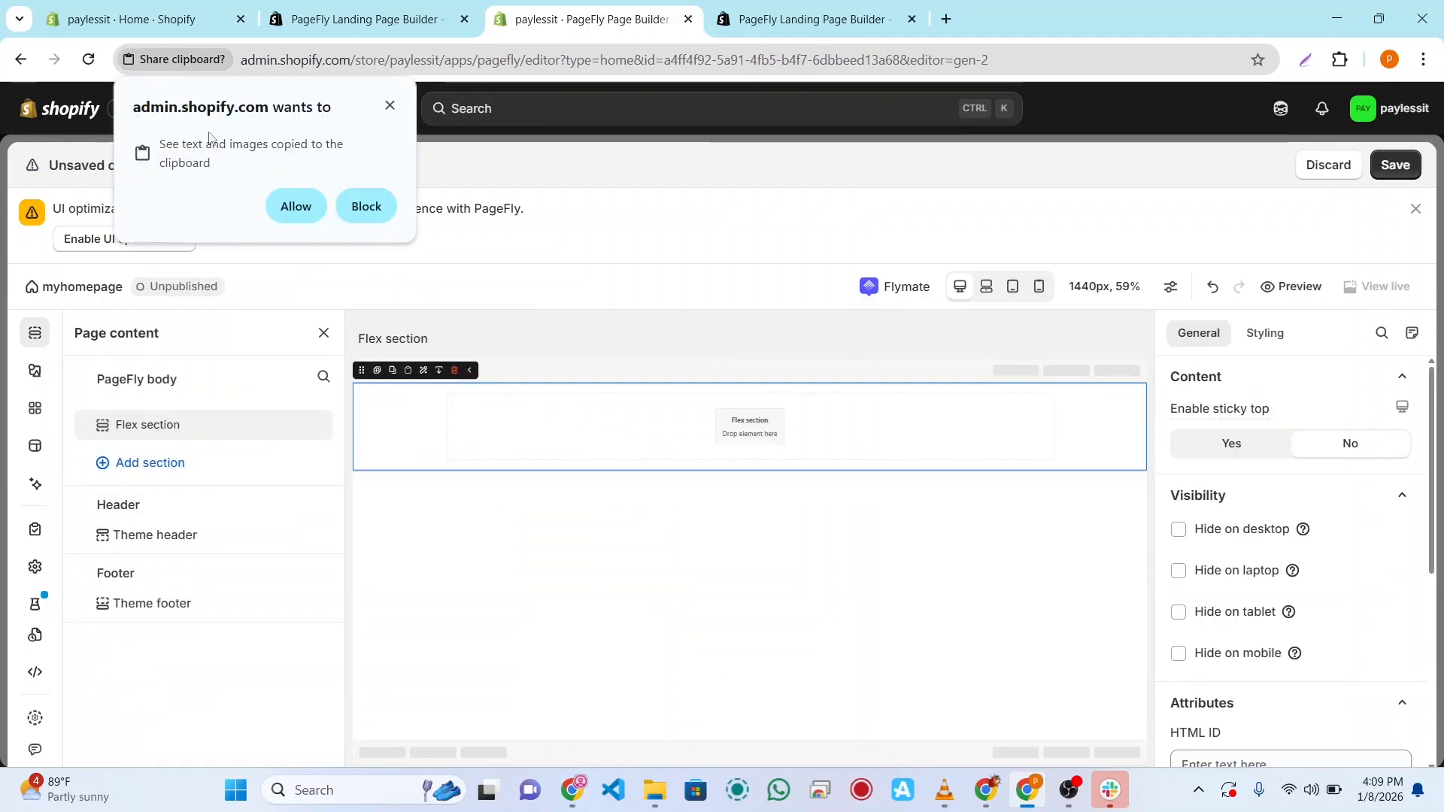
# Step: Allow the Shopify admin site to read text and images from the clipboard
pyautogui.click(295, 206)
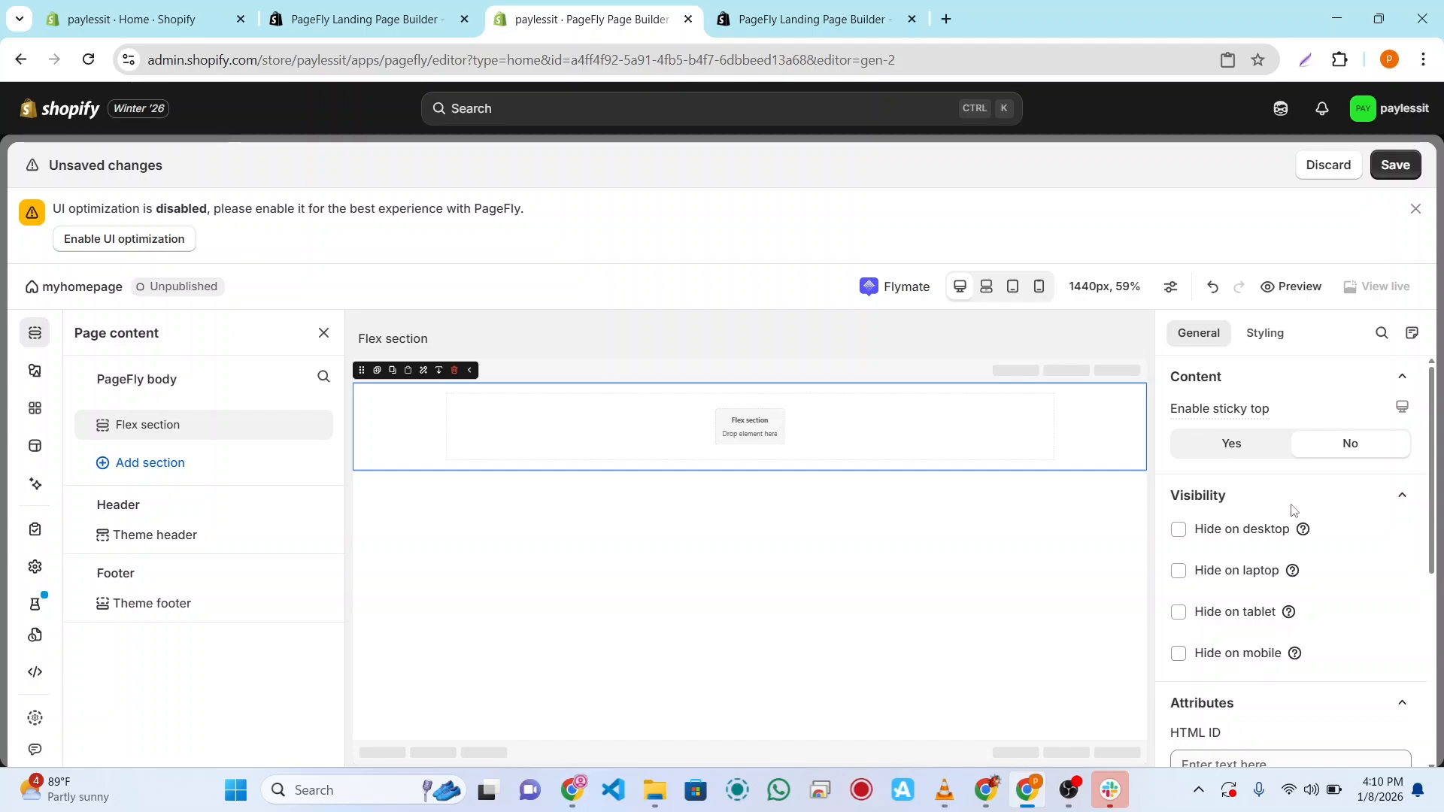
# Step: Examine the flex section's general settings and its styling options for size, layout, spacing, background and border
pyautogui.scroll(-5, 1271, 436)
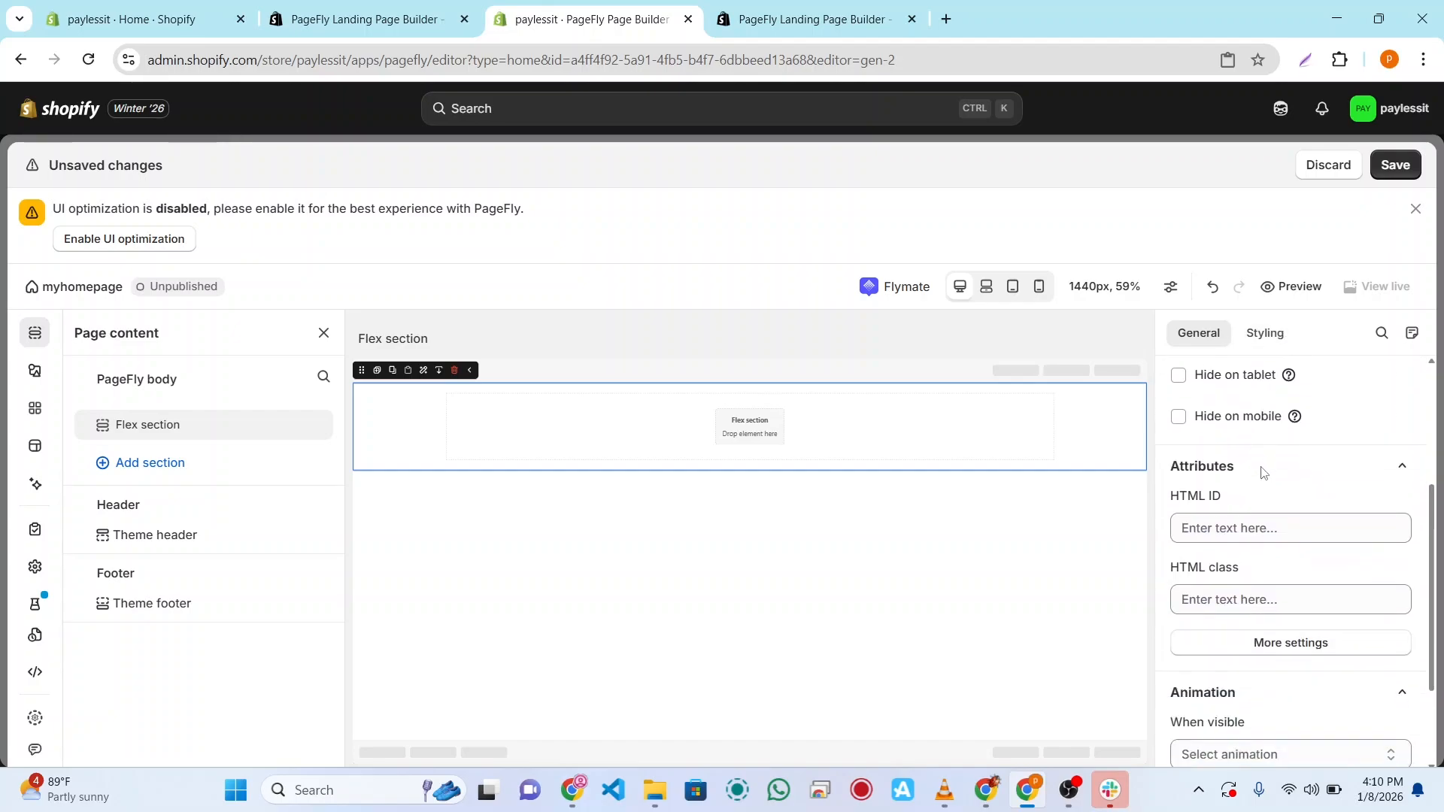
pyautogui.scroll(-1, 1262, 471)
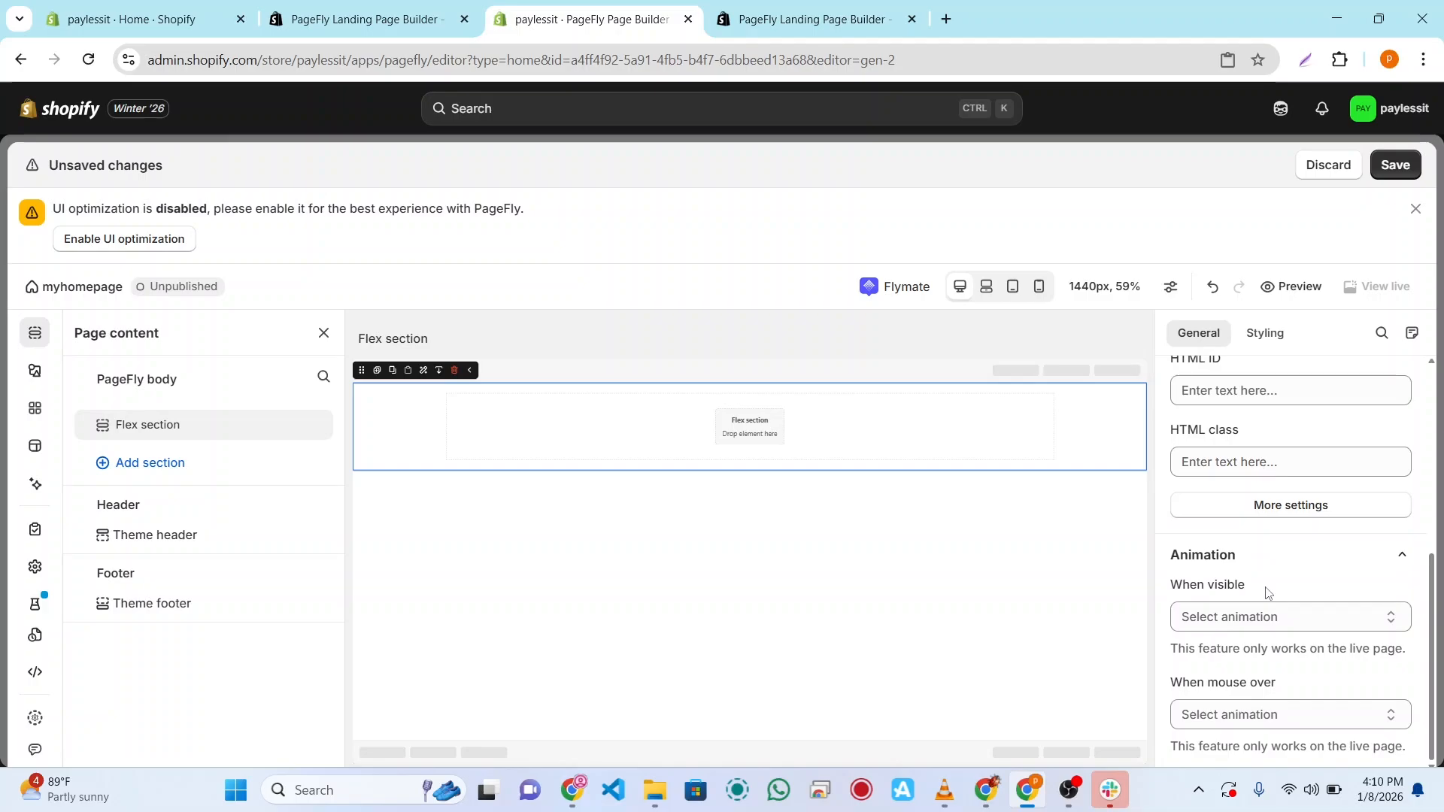
pyautogui.scroll(6, 1267, 592)
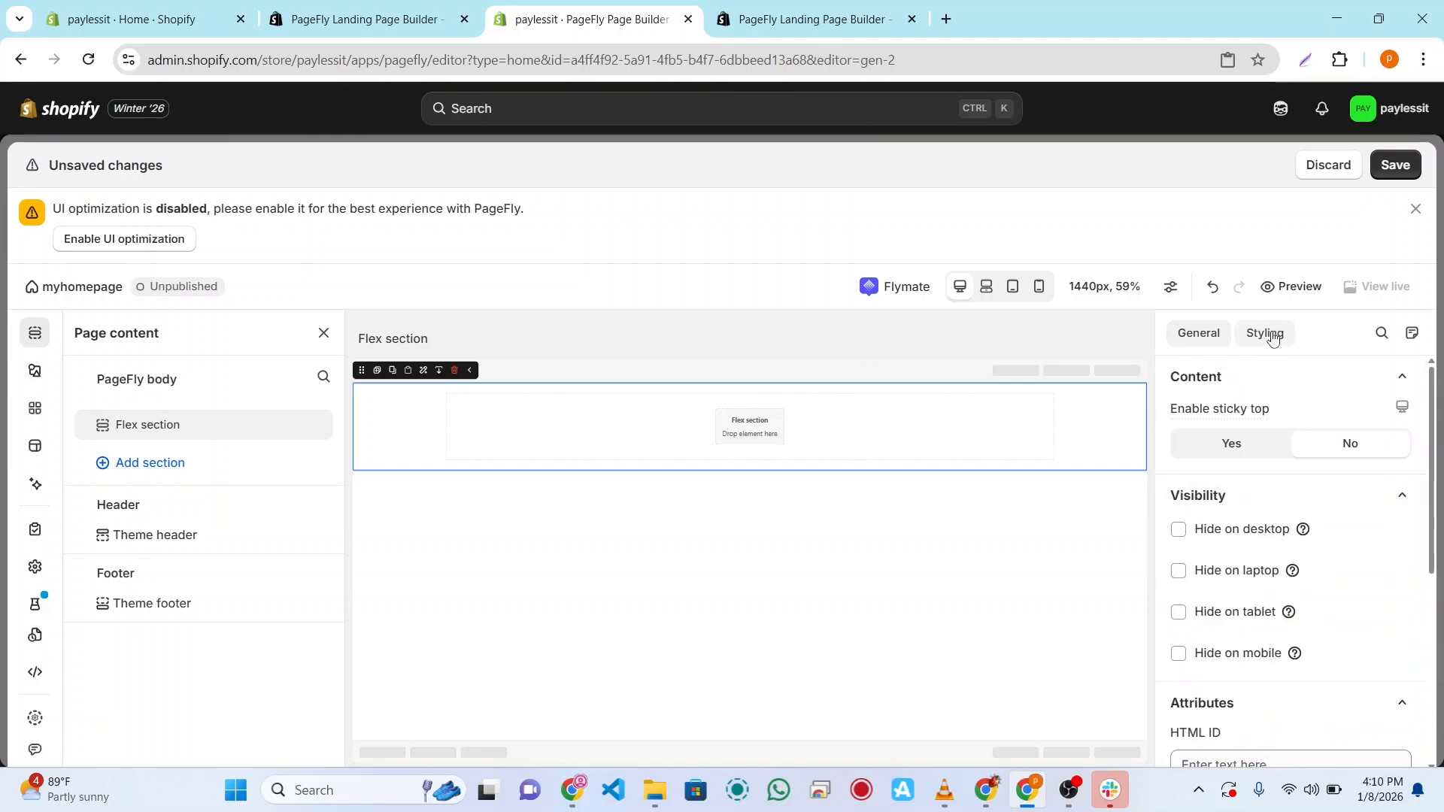
pyautogui.click(1270, 336)
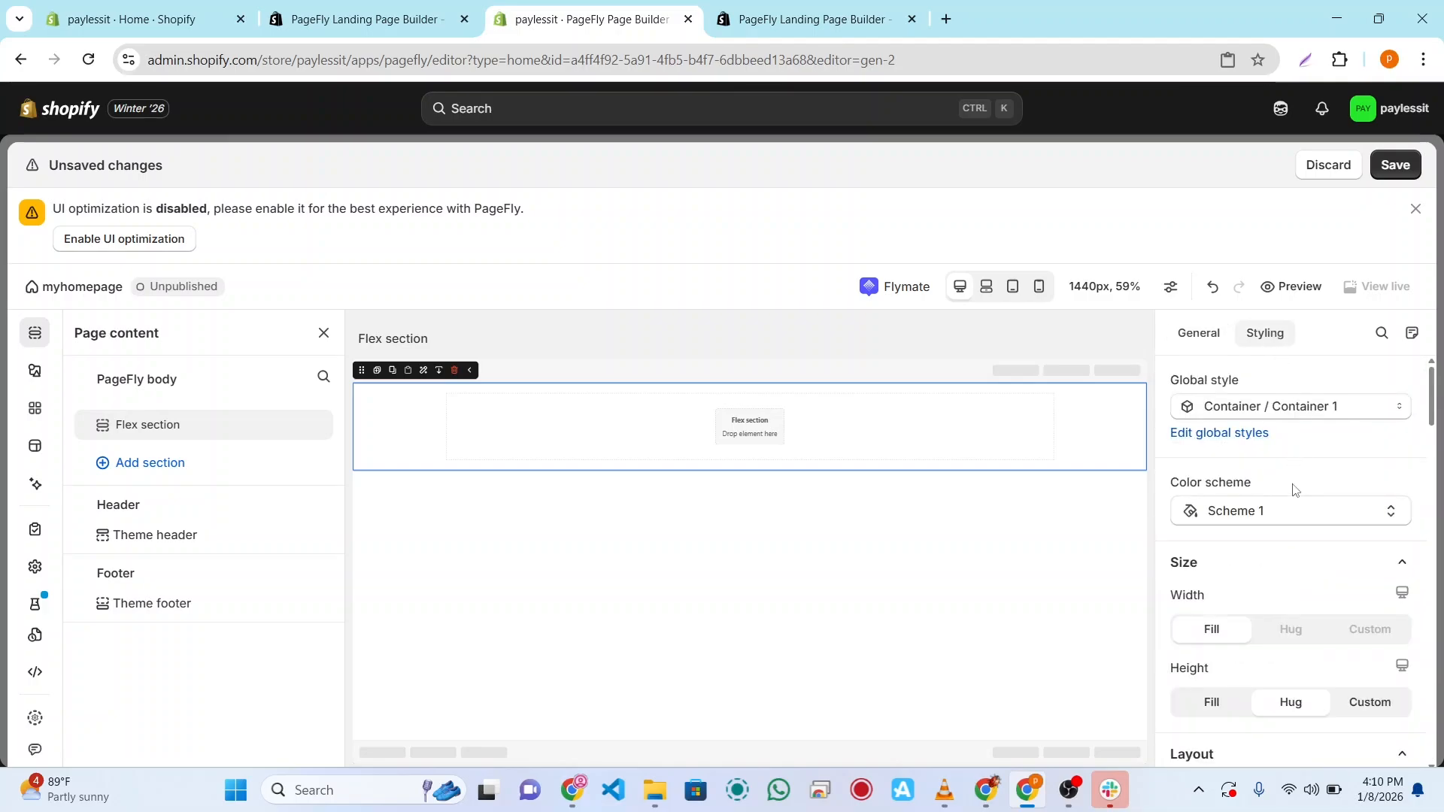
pyautogui.scroll(-1, 1295, 489)
pyautogui.scroll(-2, 1293, 489)
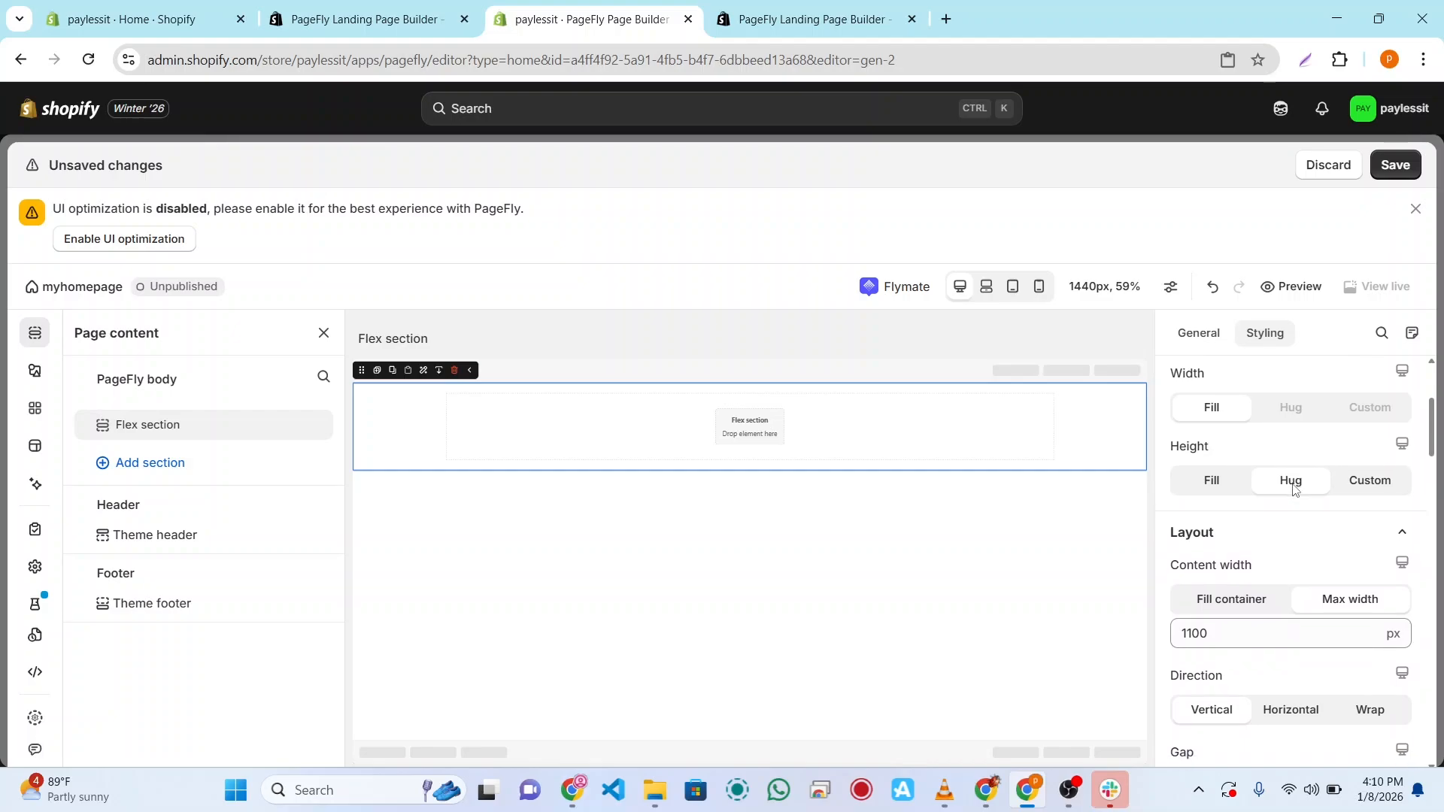
pyautogui.scroll(-3, 1293, 490)
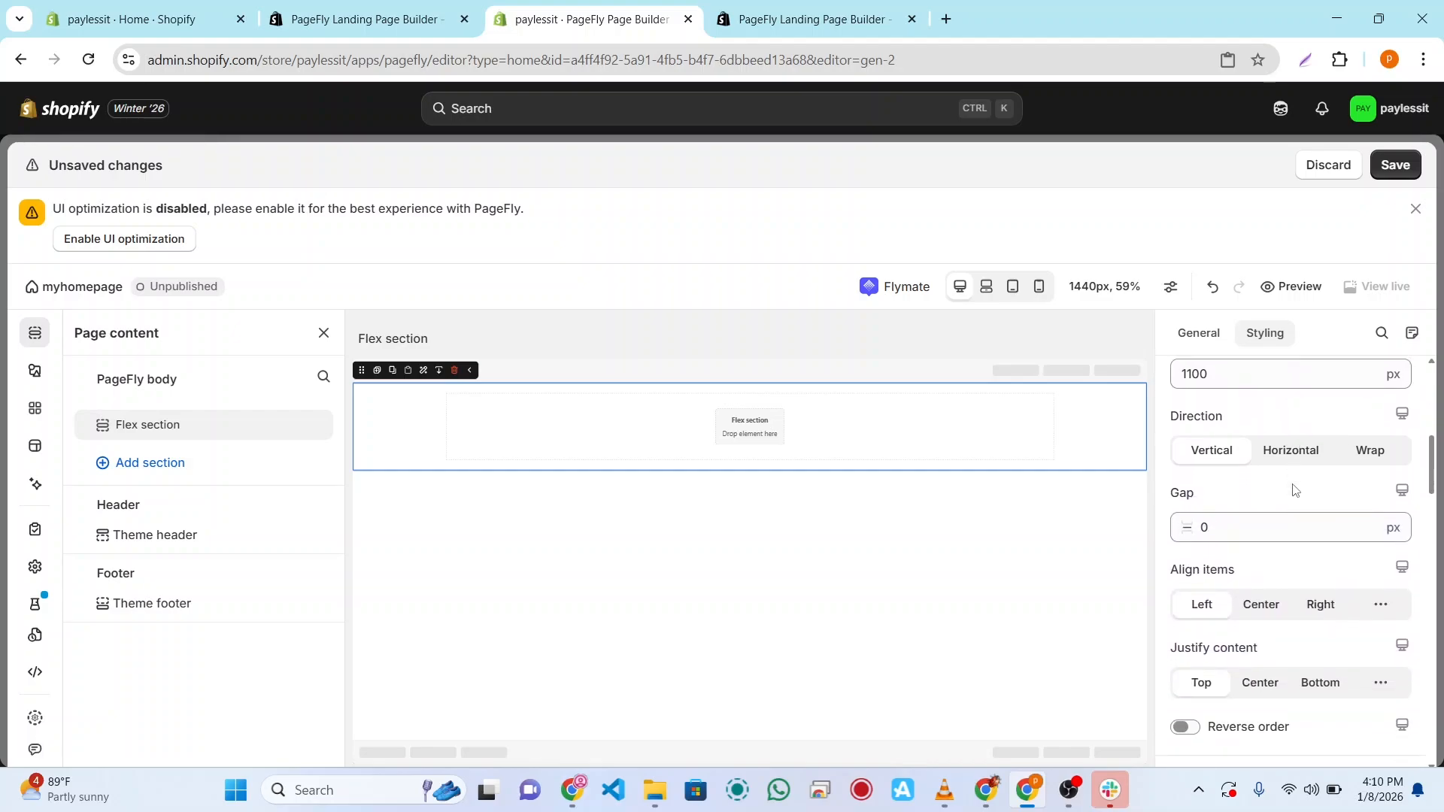
pyautogui.scroll(-6, 1293, 490)
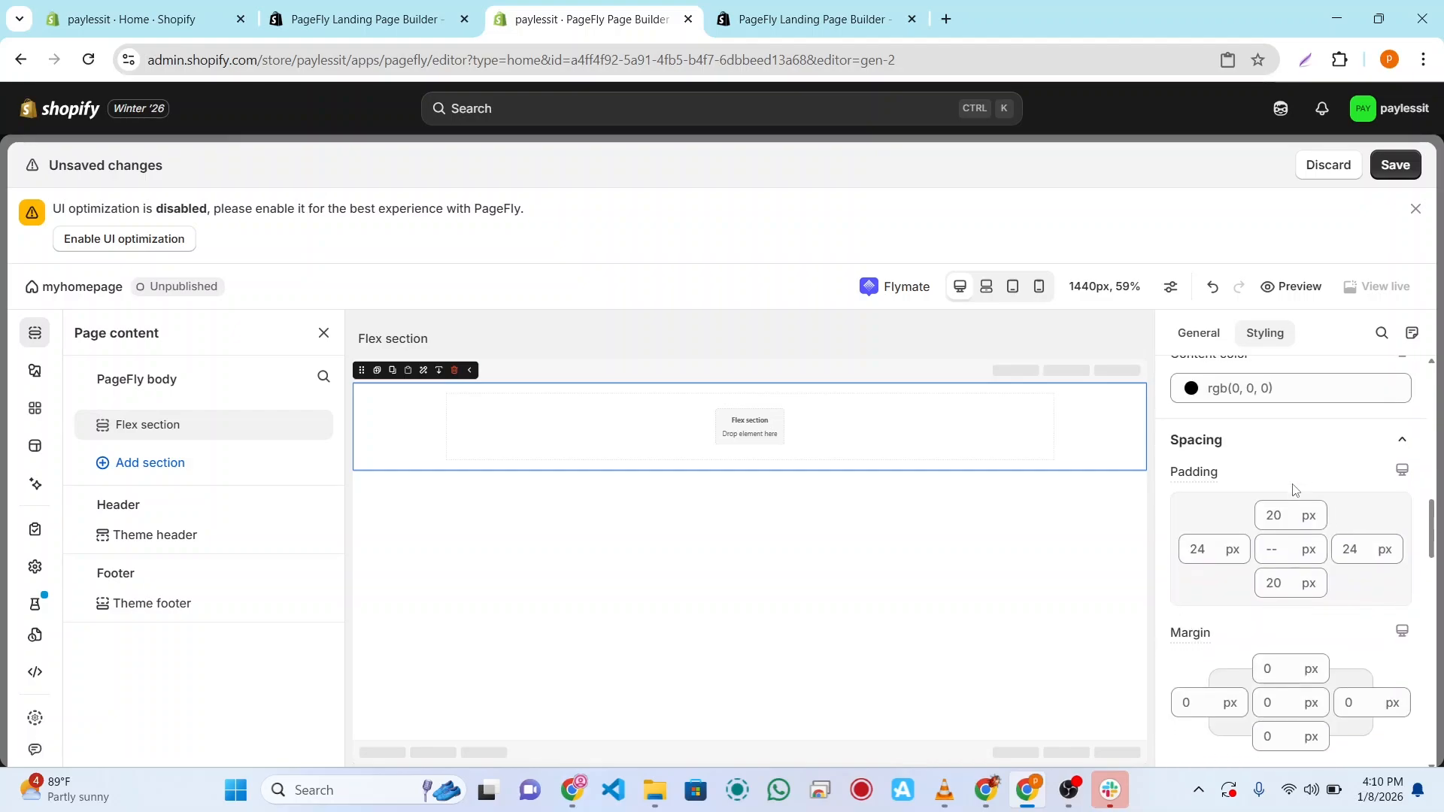
pyautogui.scroll(-8, 1293, 490)
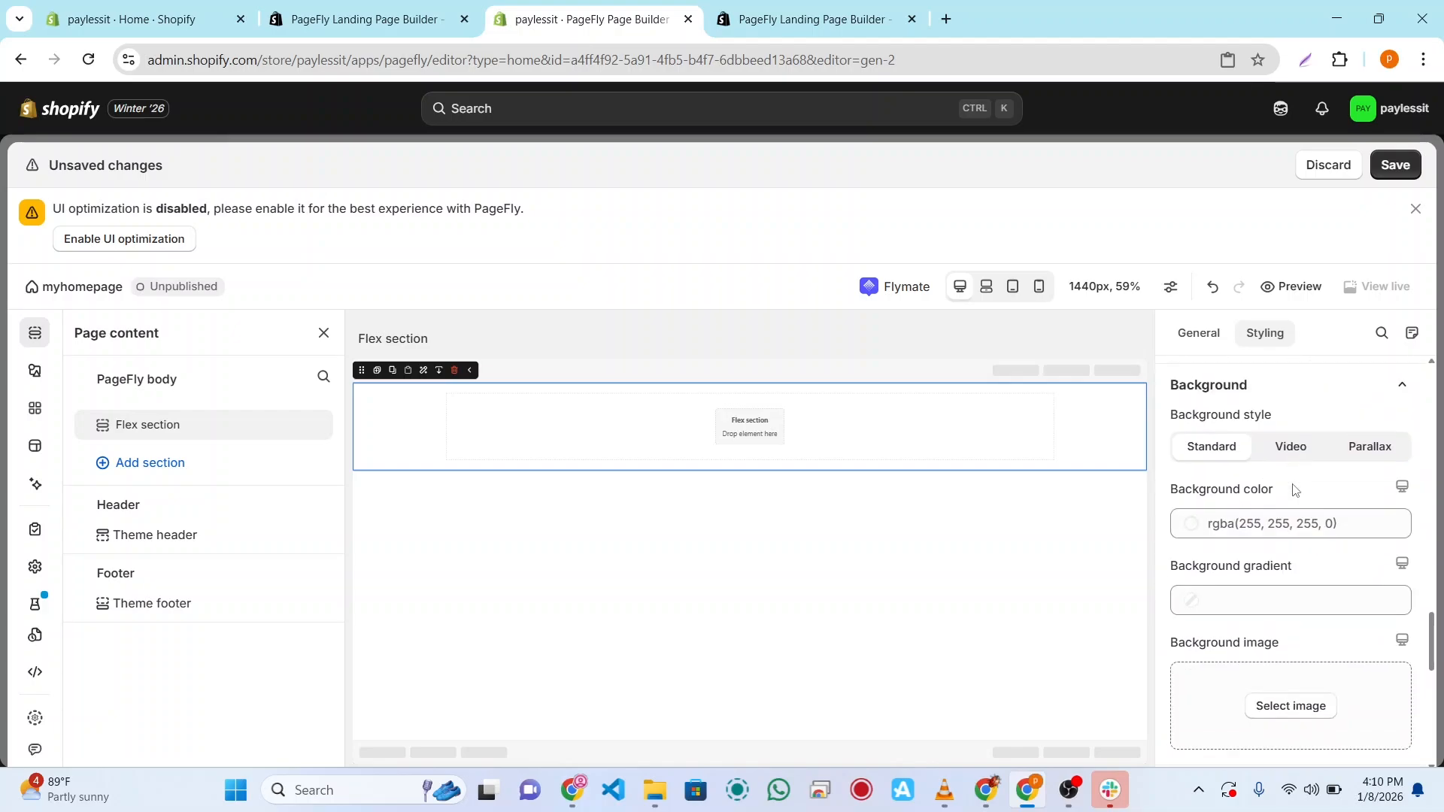
pyautogui.scroll(-3, 1294, 490)
pyautogui.scroll(2, 1294, 489)
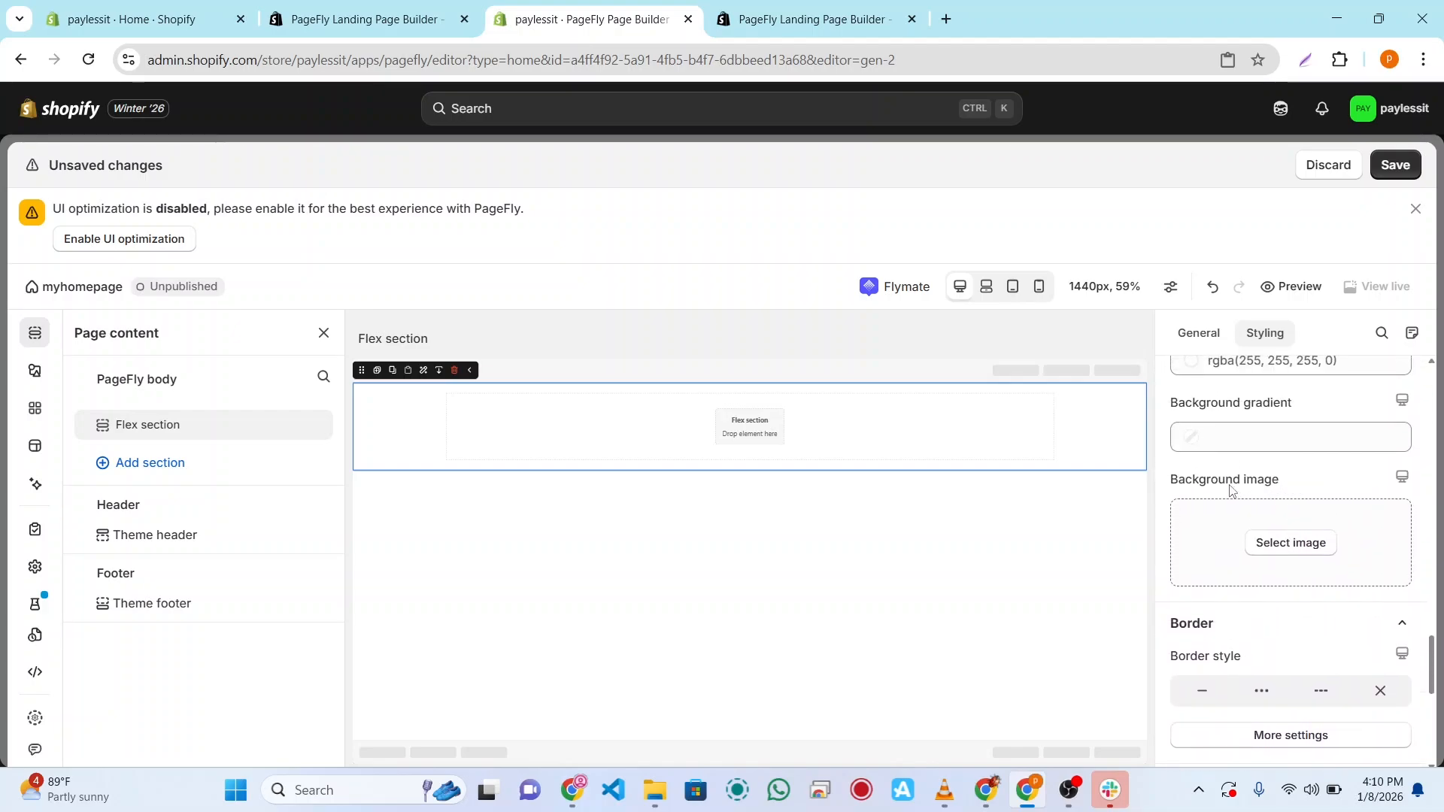
# Step: Open the image selection for the flex section's background and dismiss the file upload dialog
pyautogui.click(1287, 543)
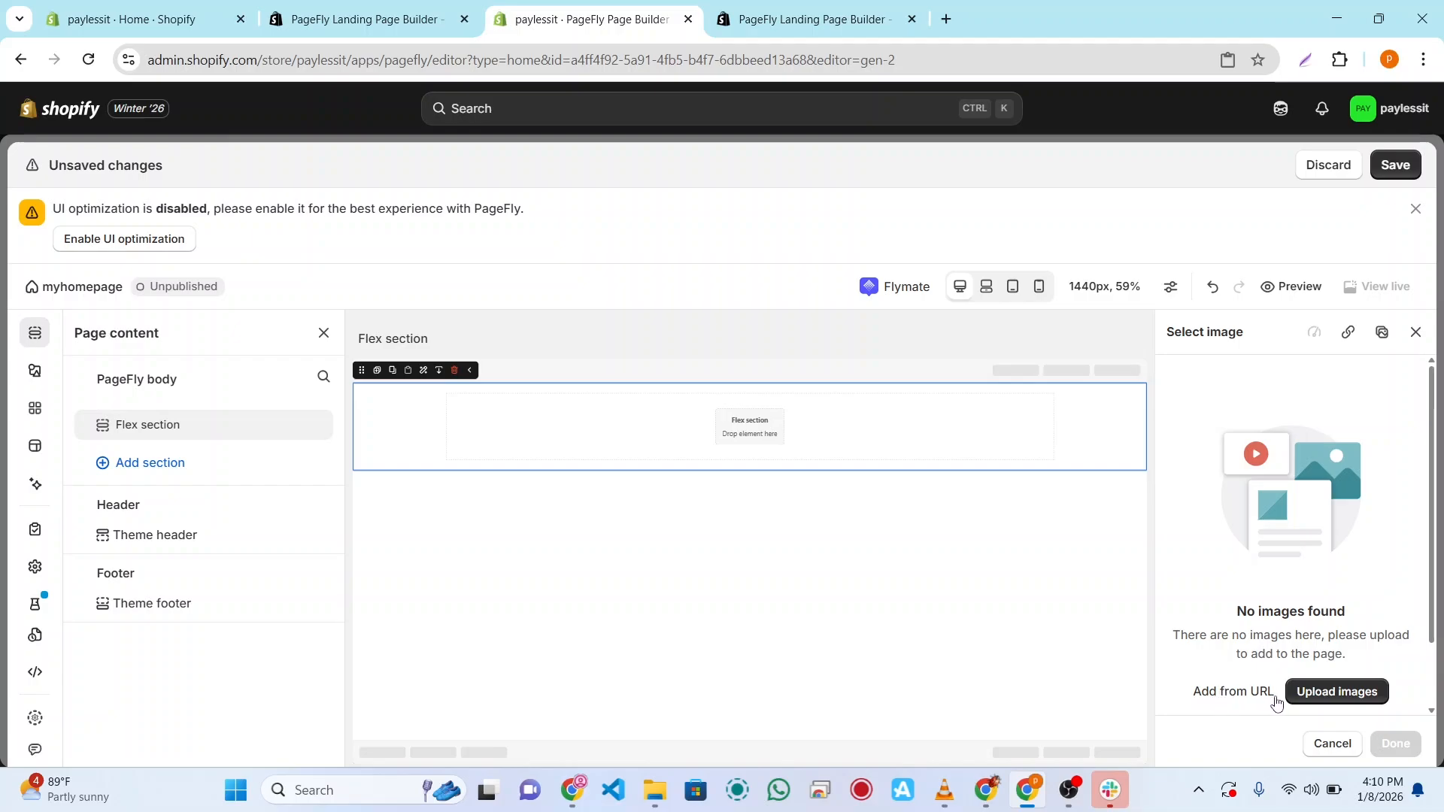
pyautogui.click(1338, 691)
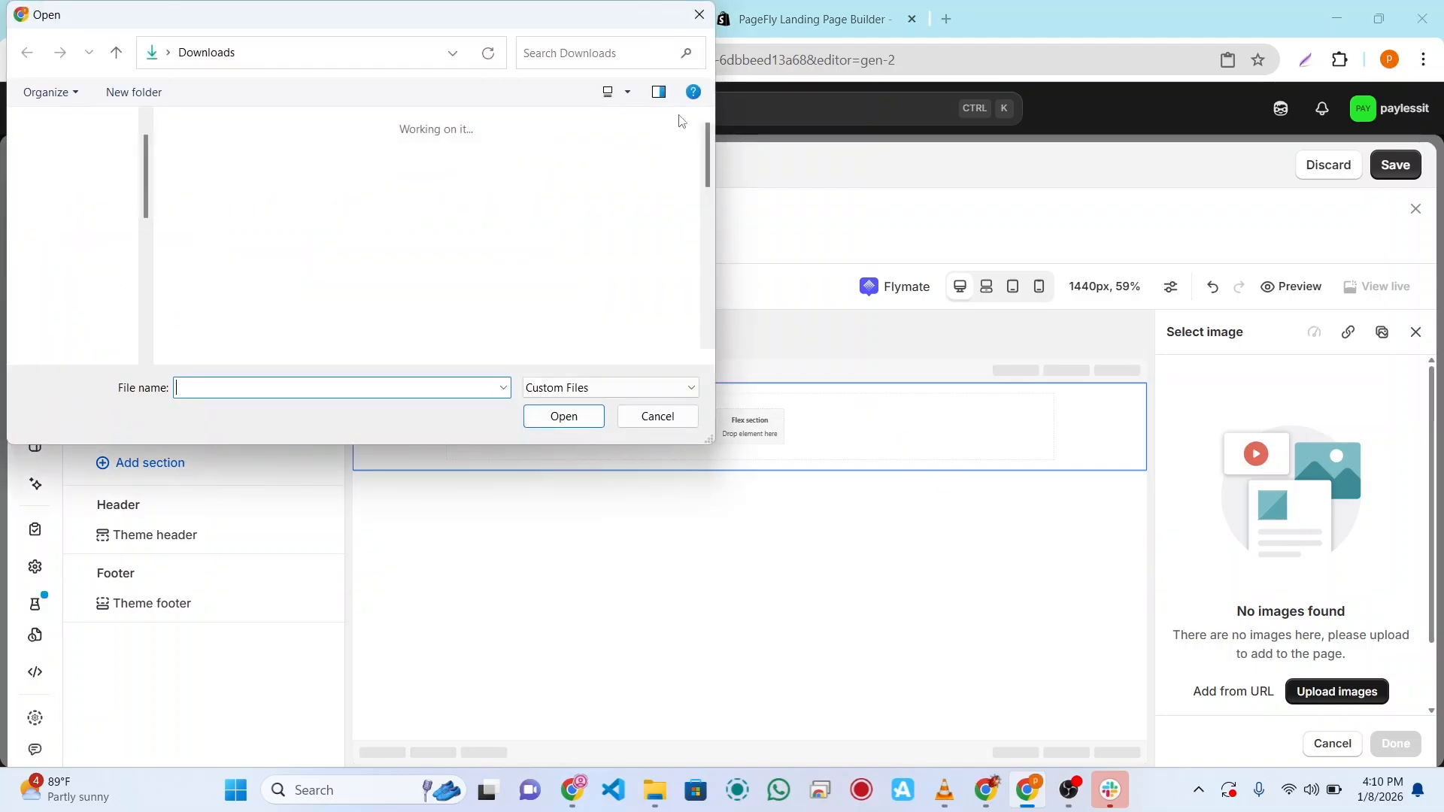
pyautogui.click(700, 14)
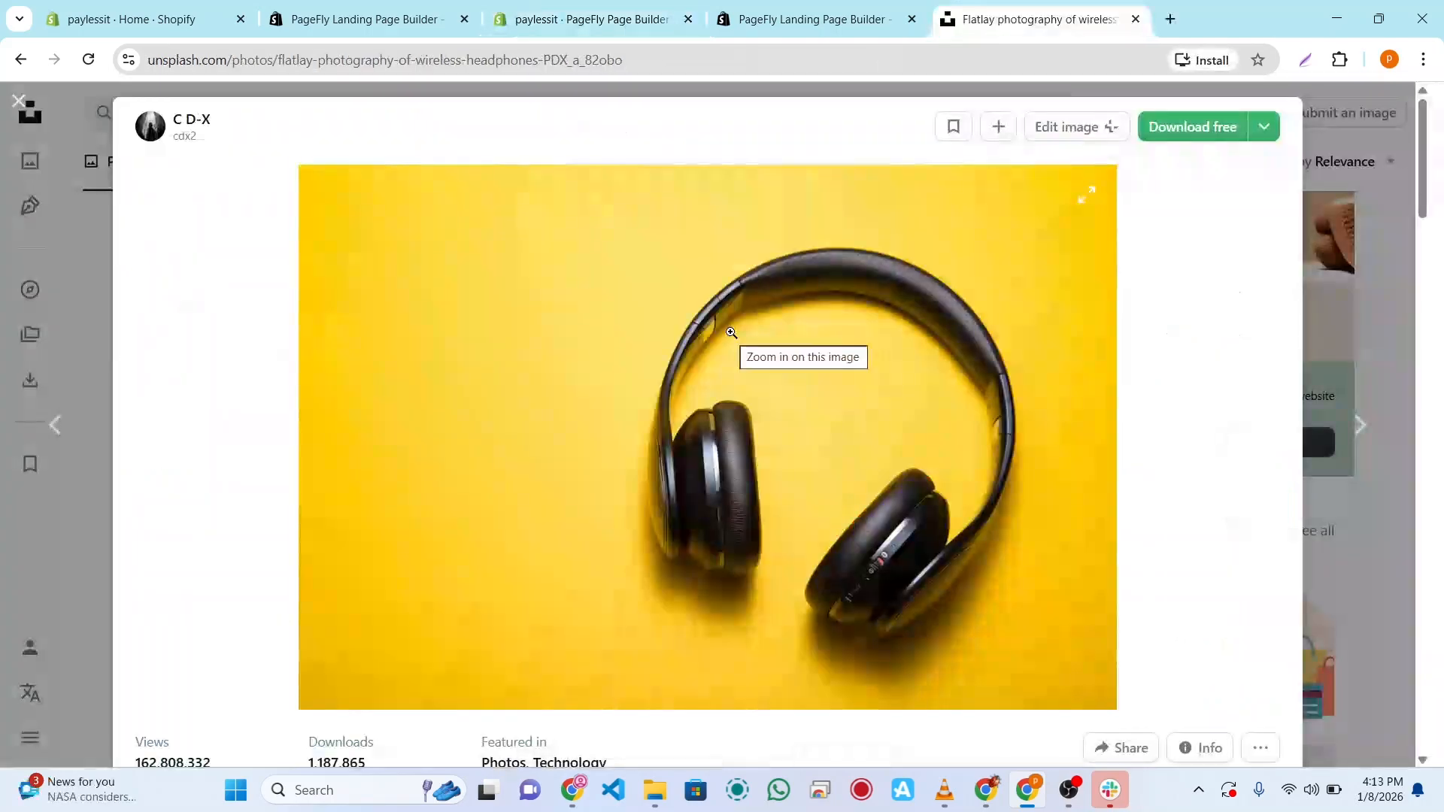
# Step: Copy the image address of the yellow headphones photo on Unsplash and return to the PageFly editor
pyautogui.rightClick(731, 336)
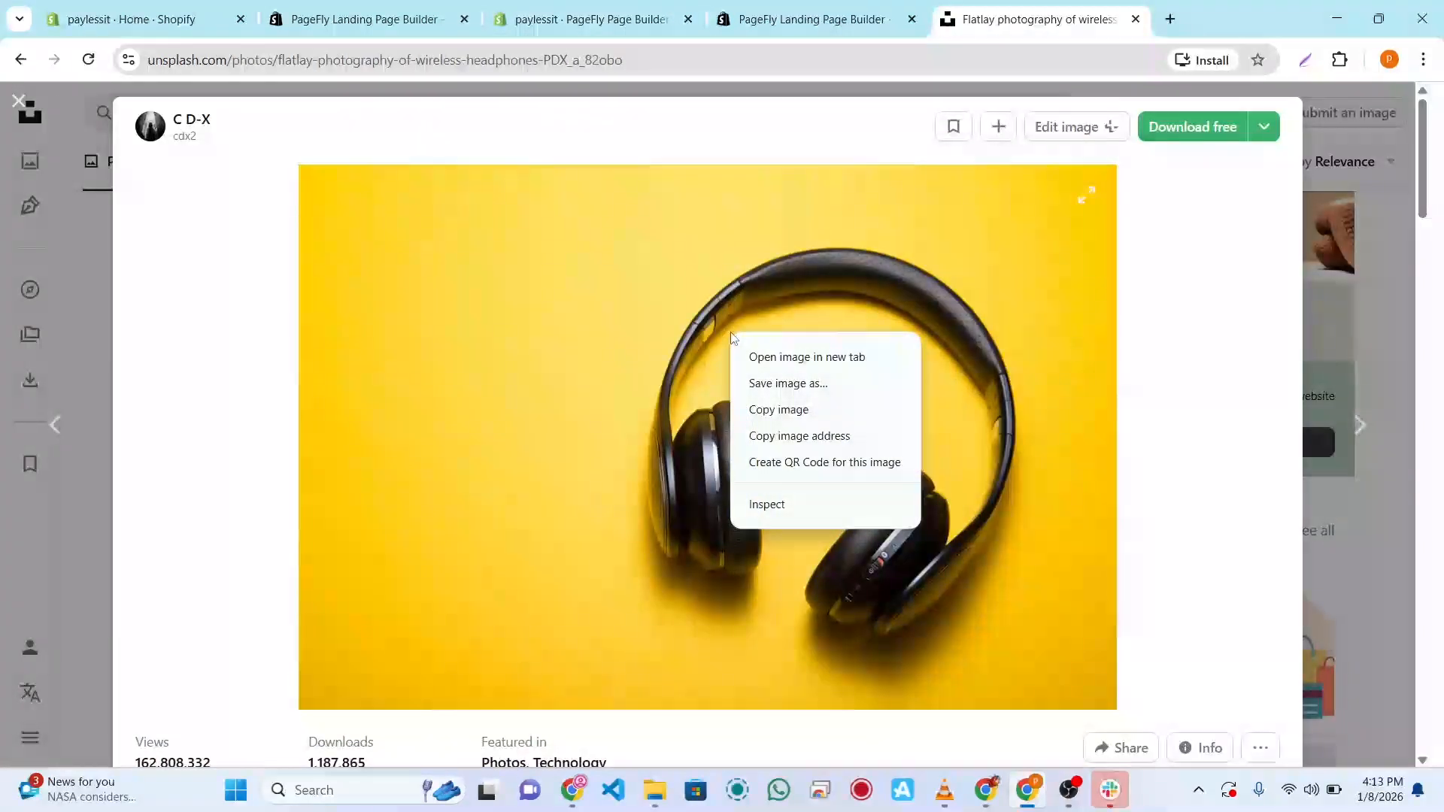
pyautogui.click(795, 438)
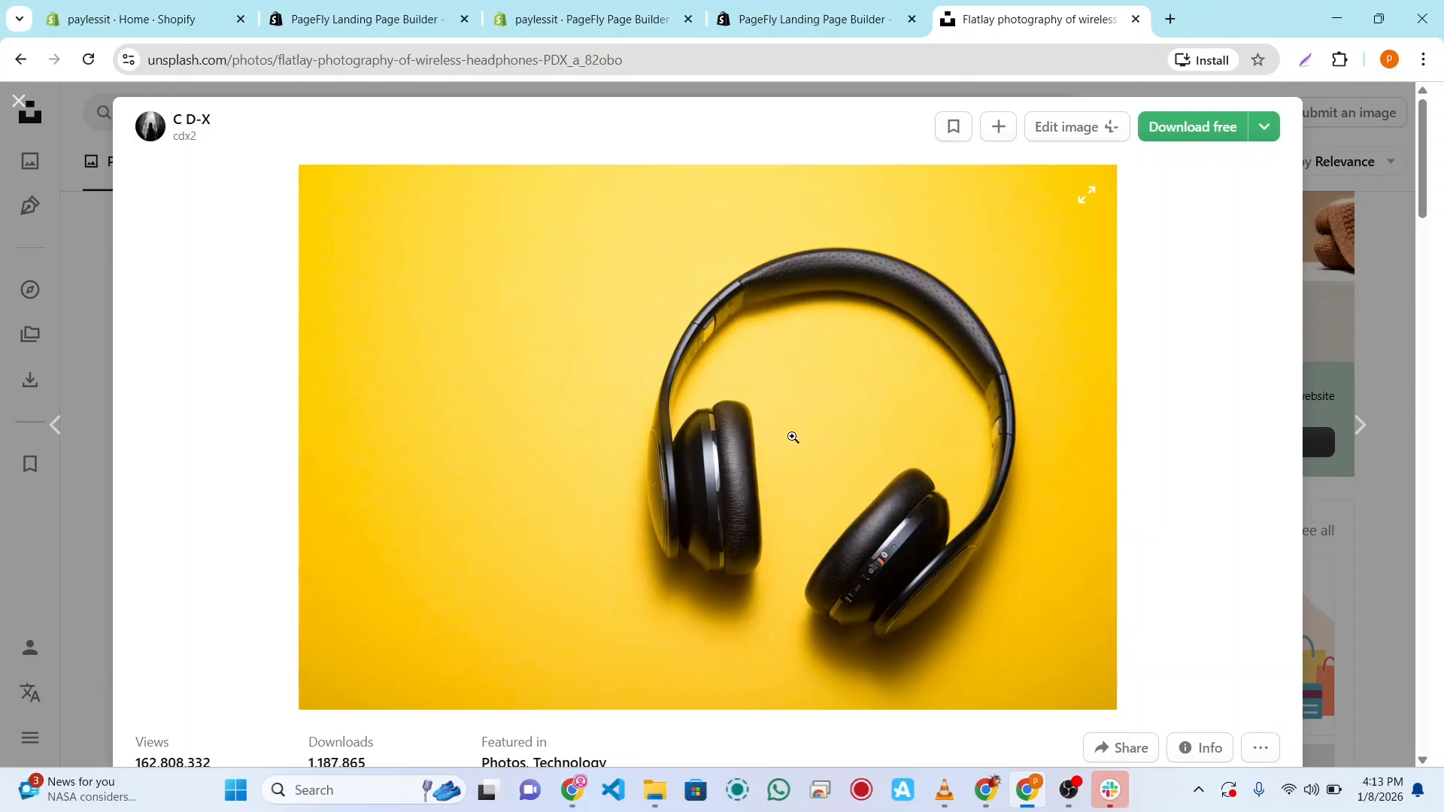
pyautogui.click(389, 20)
pyautogui.click(592, 19)
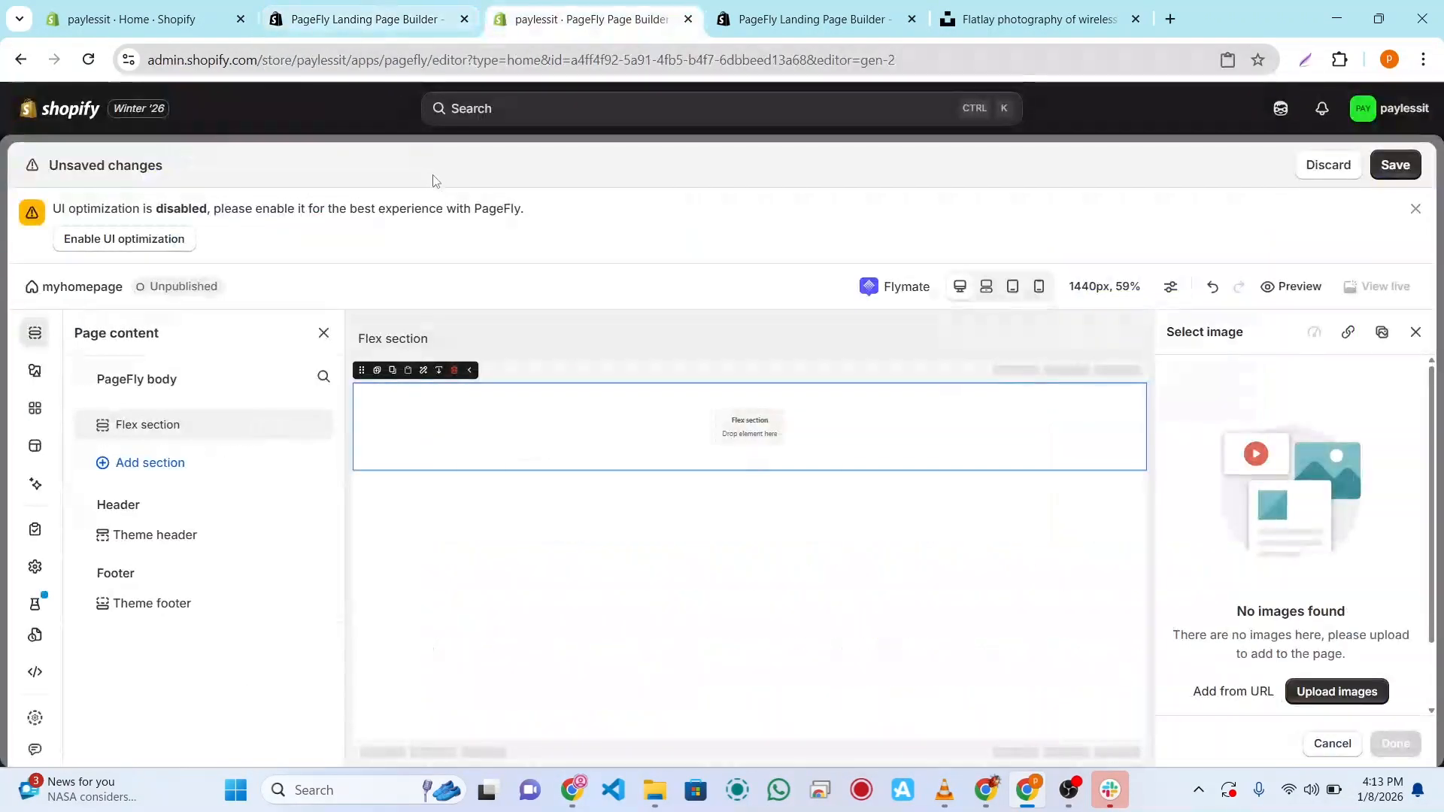
# Step: Add the headphones photo to the image library from the copied image URL
pyautogui.scroll(-1, 1338, 692)
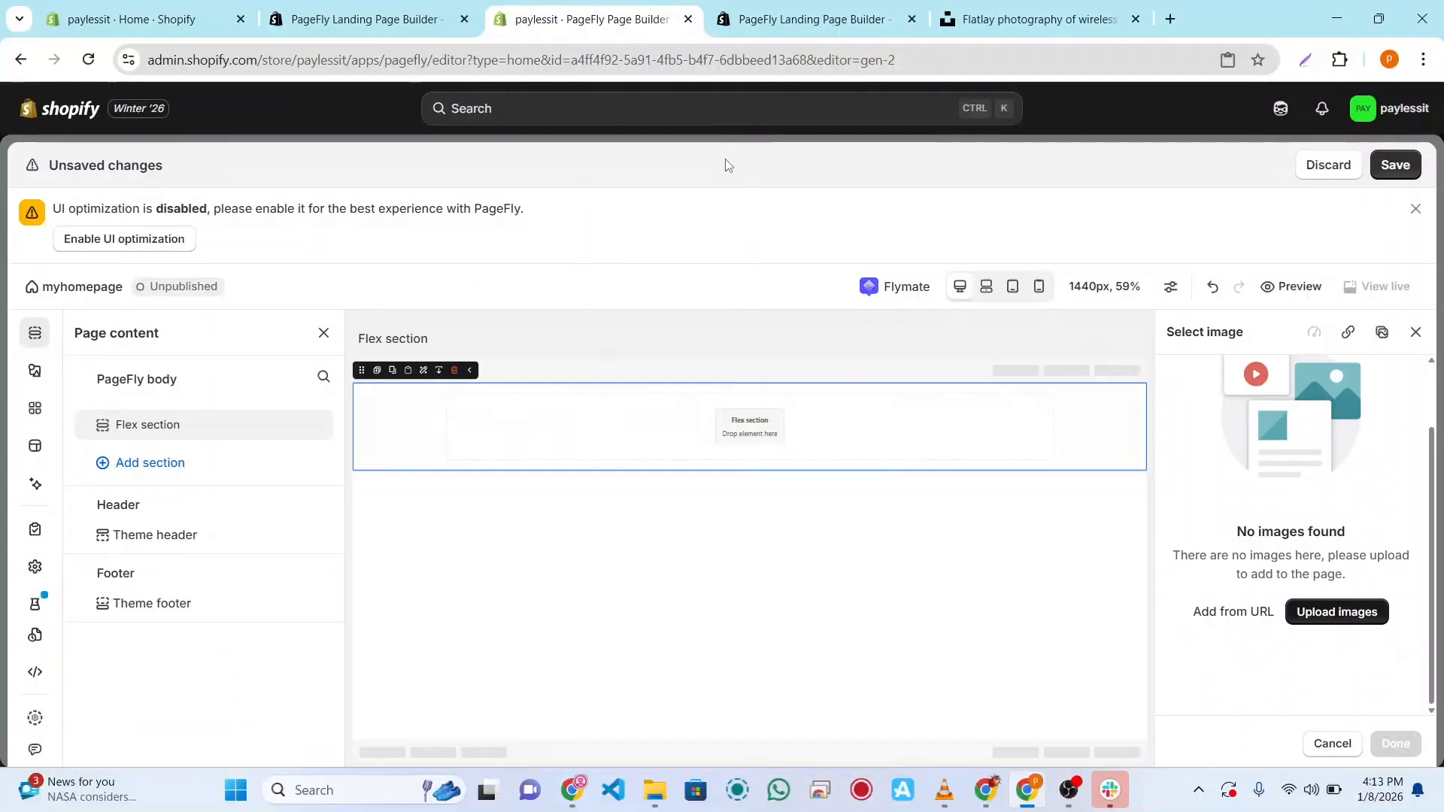
pyautogui.click(1243, 610)
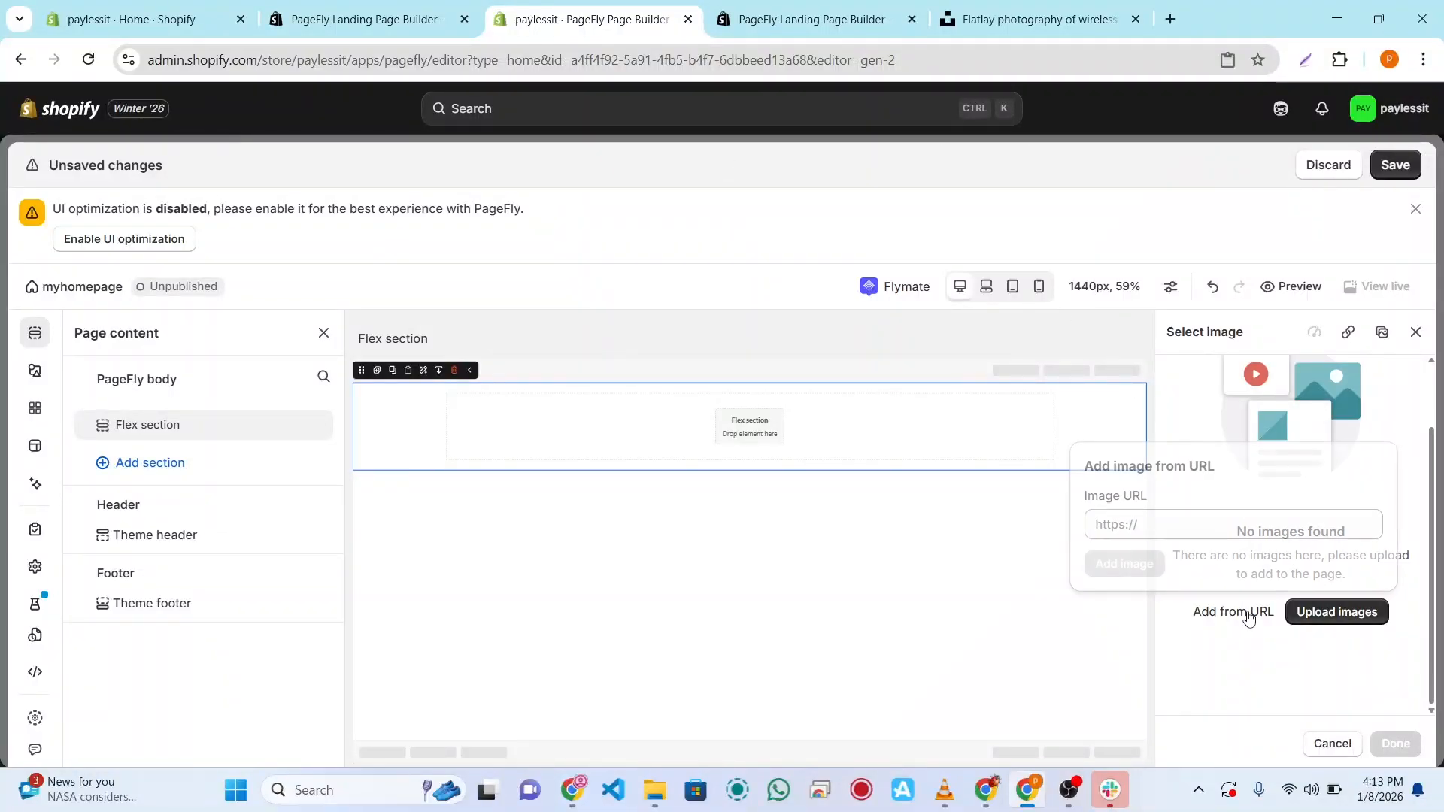
pyautogui.click(1153, 529)
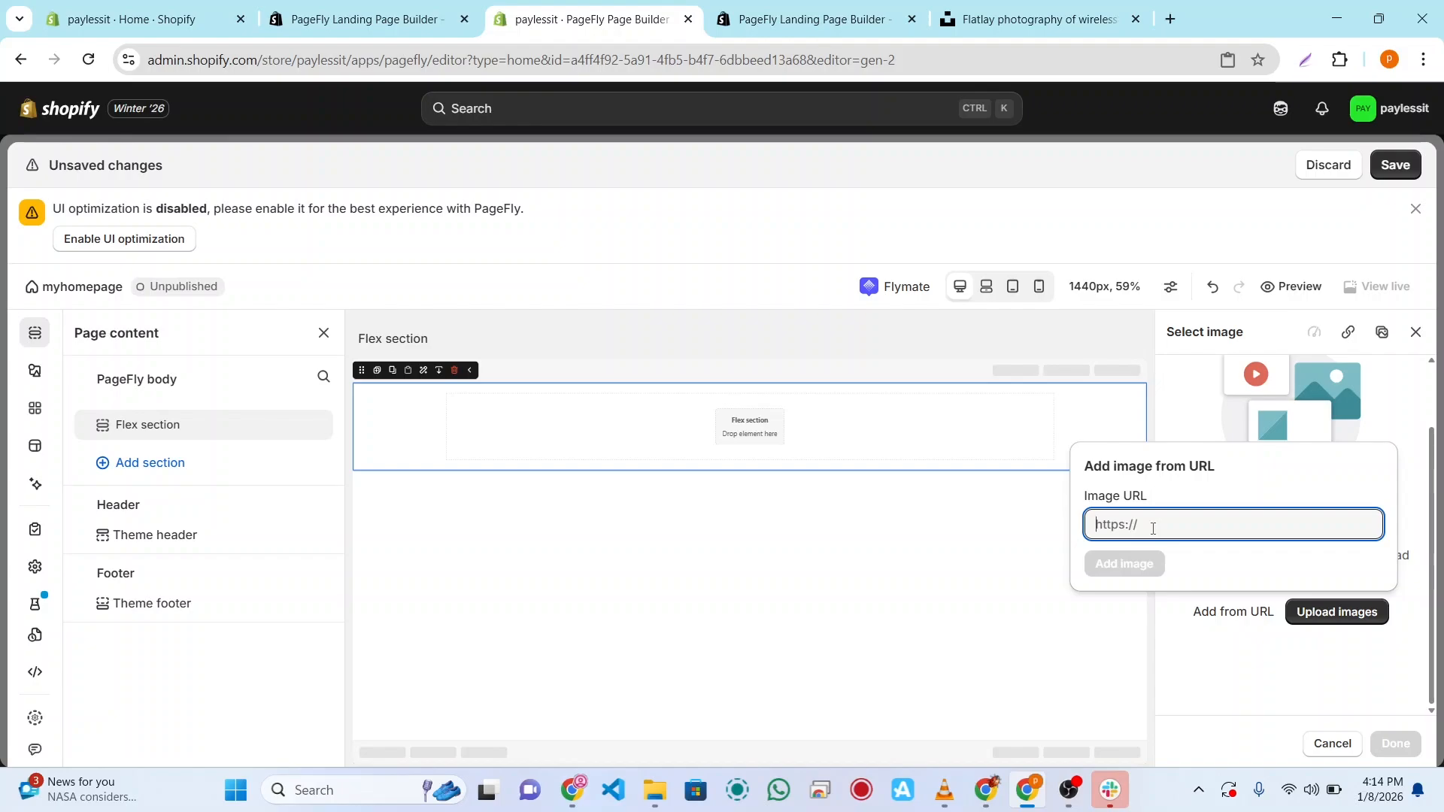
pyautogui.hotkey('ctrl', 'v')
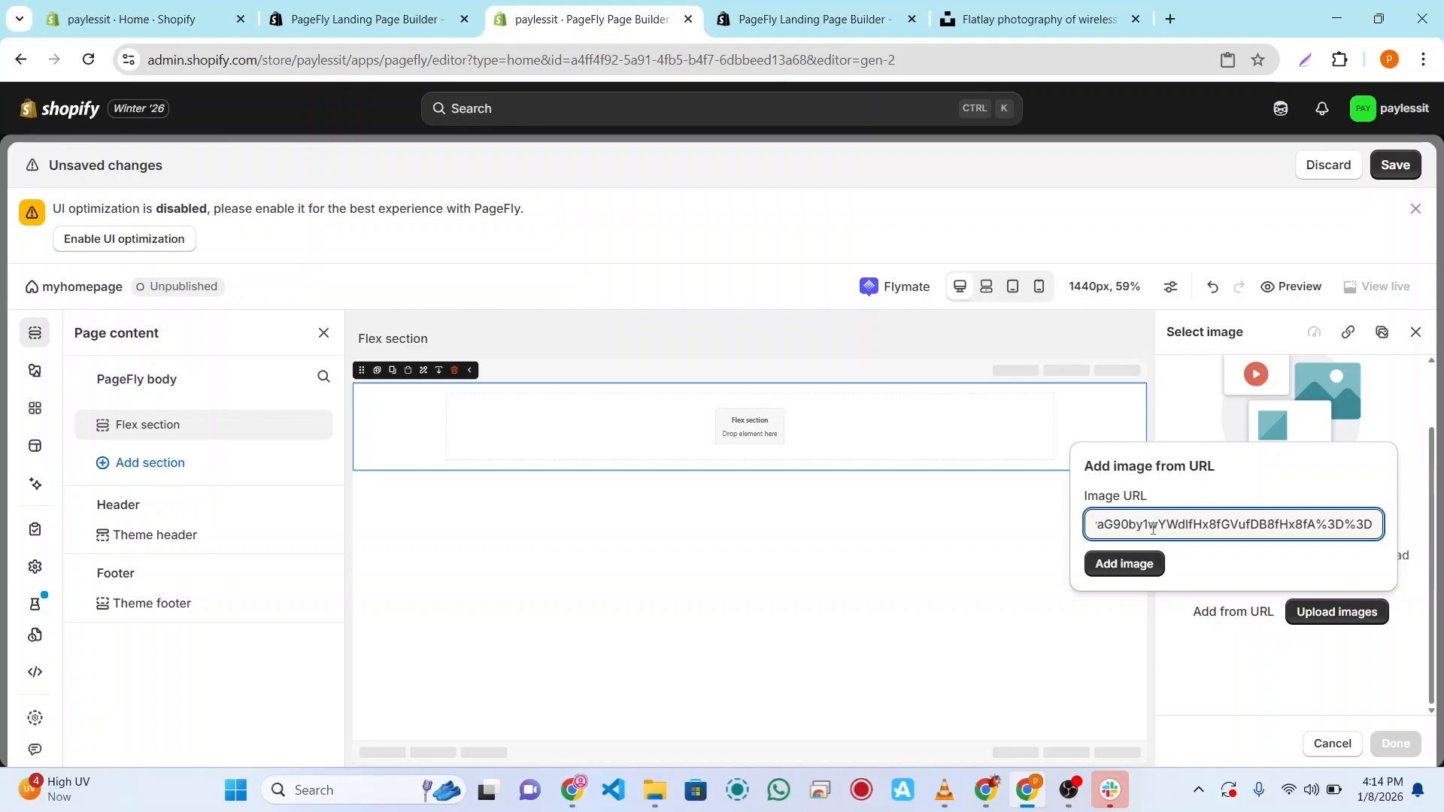
pyautogui.click(1108, 570)
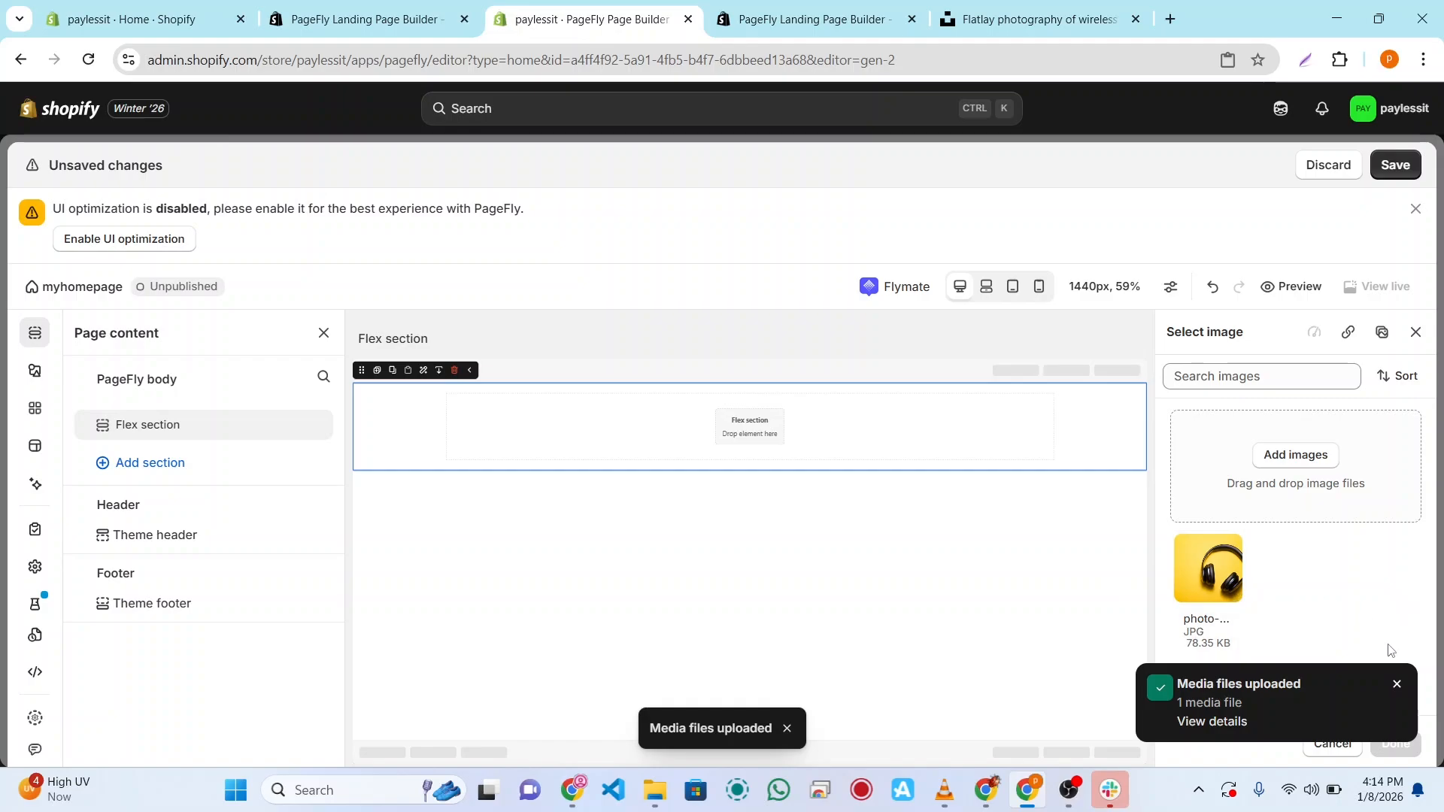
# Step: Apply the uploaded headphones photo as the flex section's background image
pyautogui.click(1397, 686)
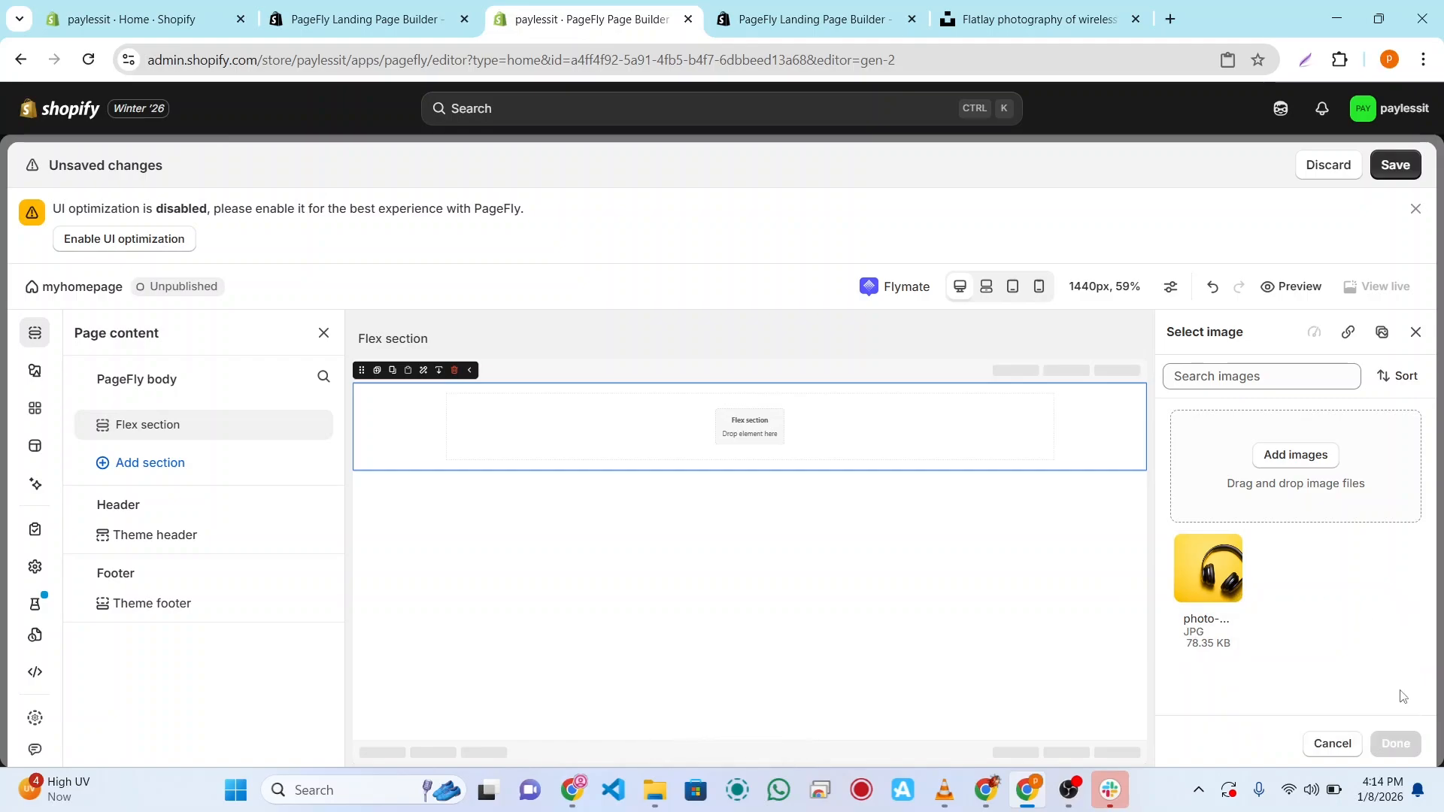
pyautogui.click(1227, 594)
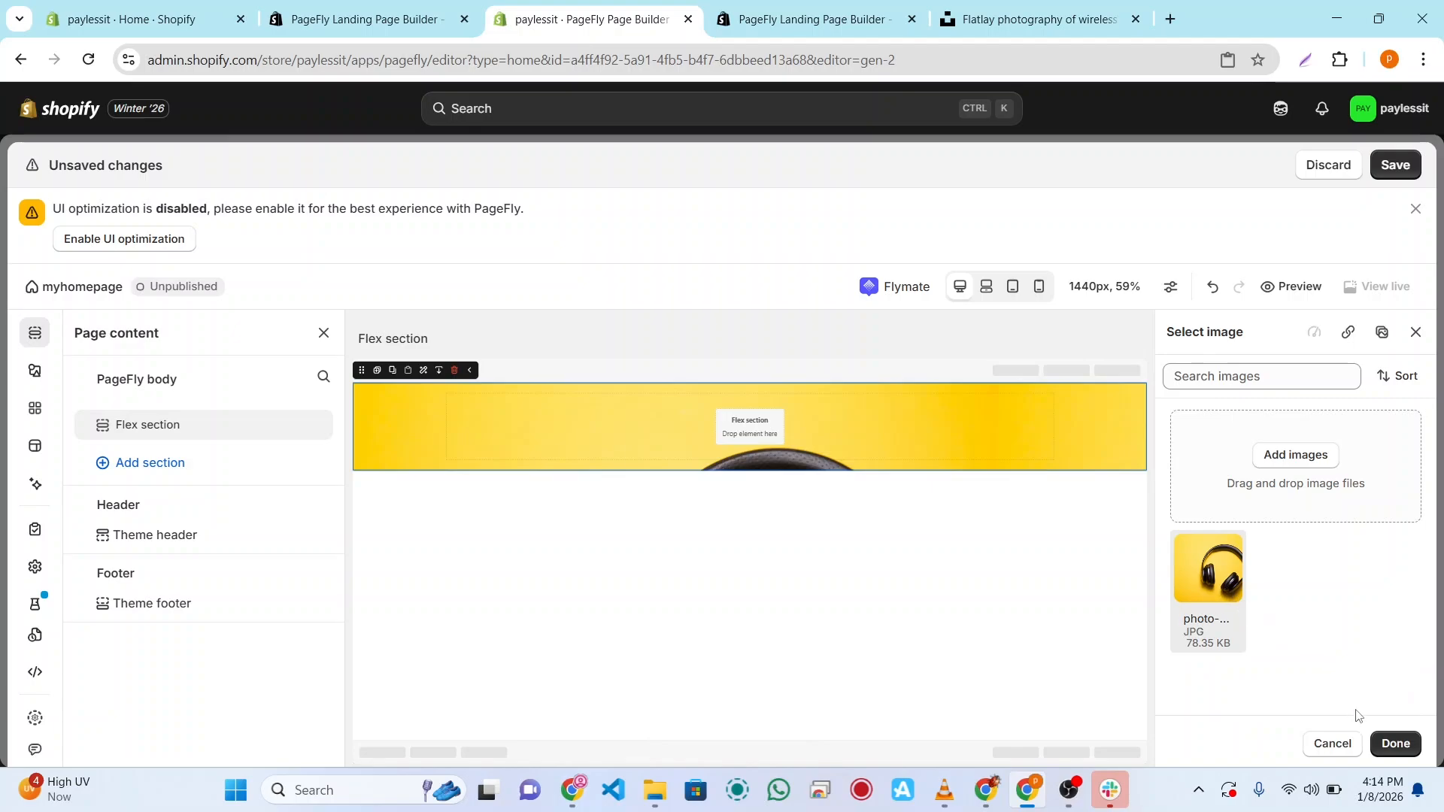
pyautogui.click(1393, 743)
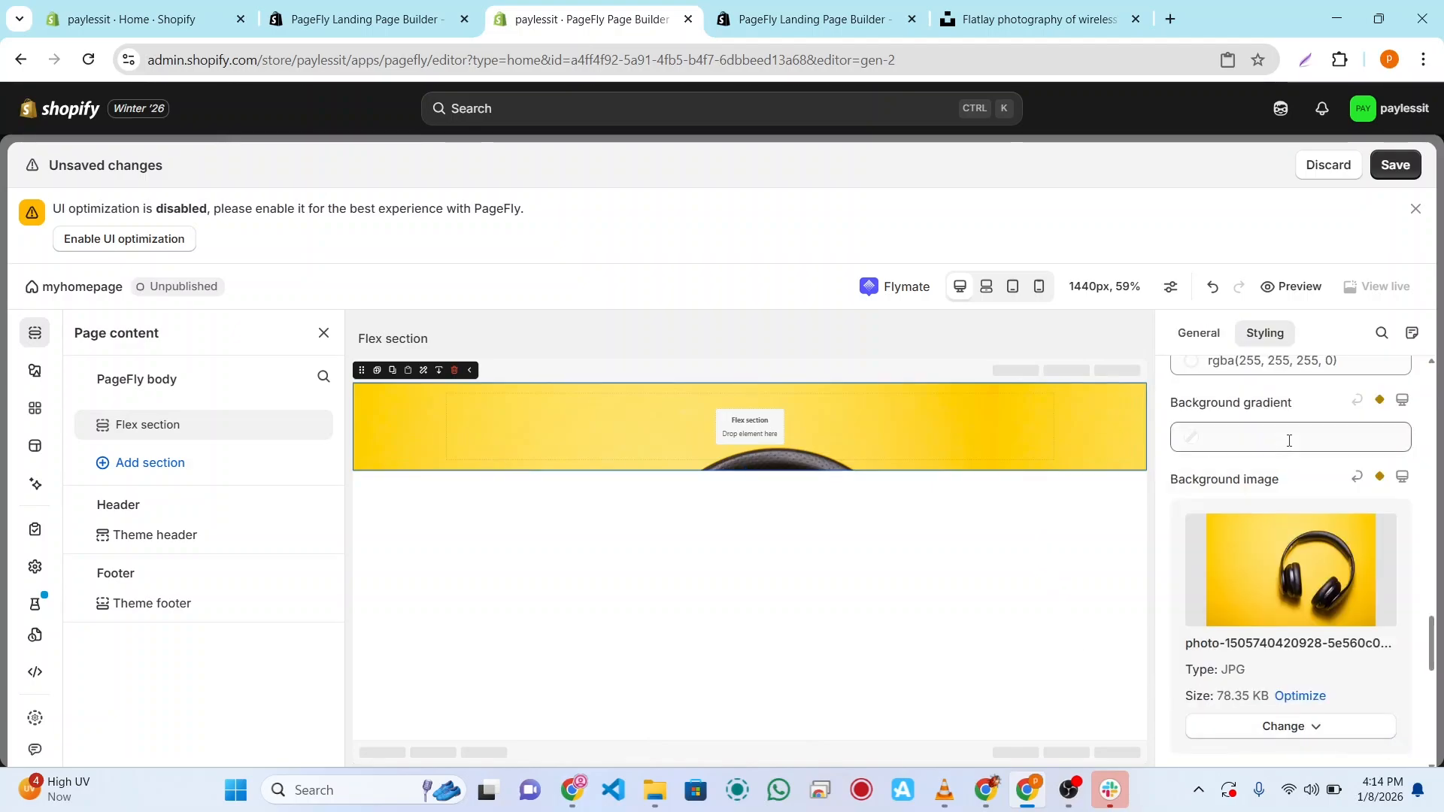
# Step: Set the flex section's top padding to 450 px
pyautogui.scroll(10, 1289, 444)
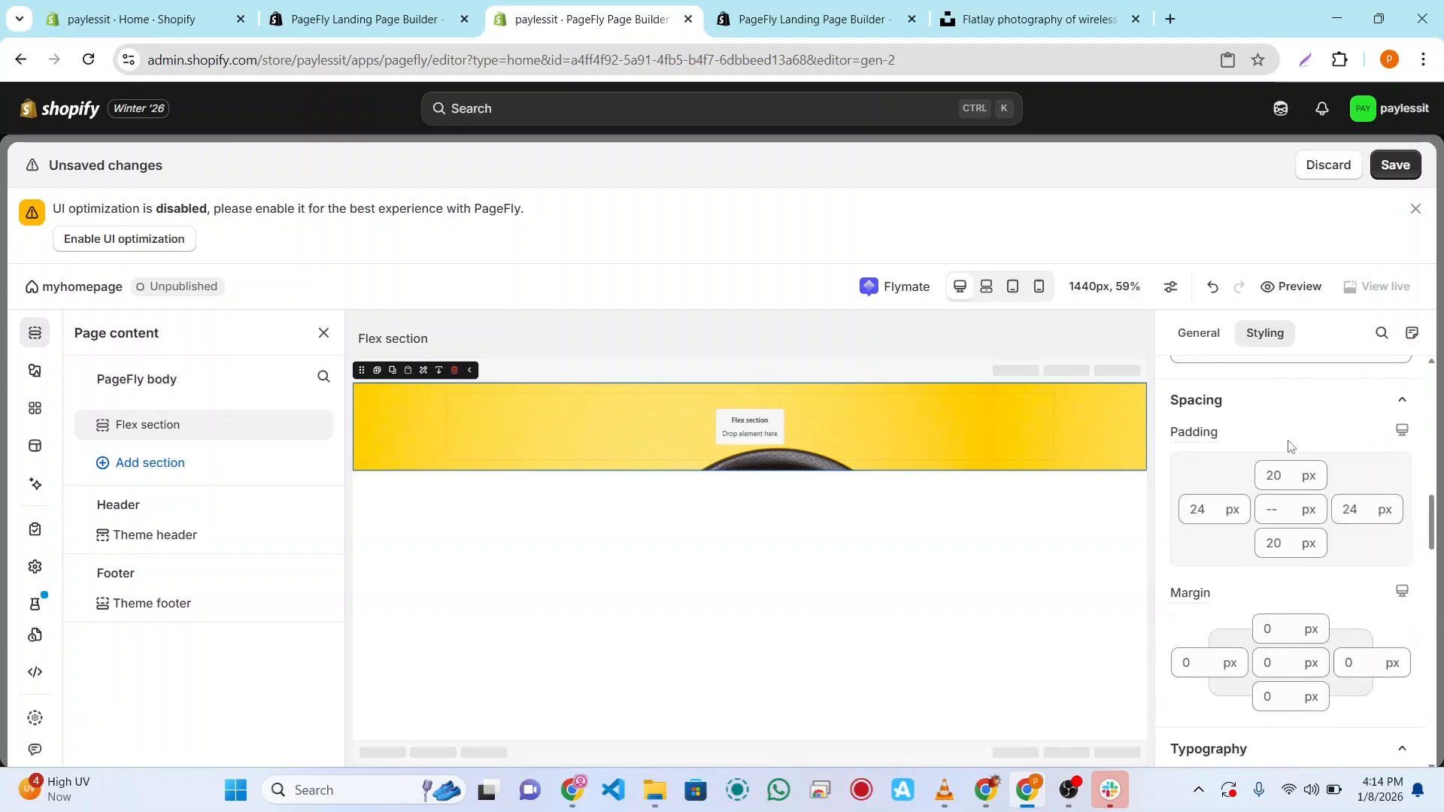
pyautogui.scroll(2, 1289, 446)
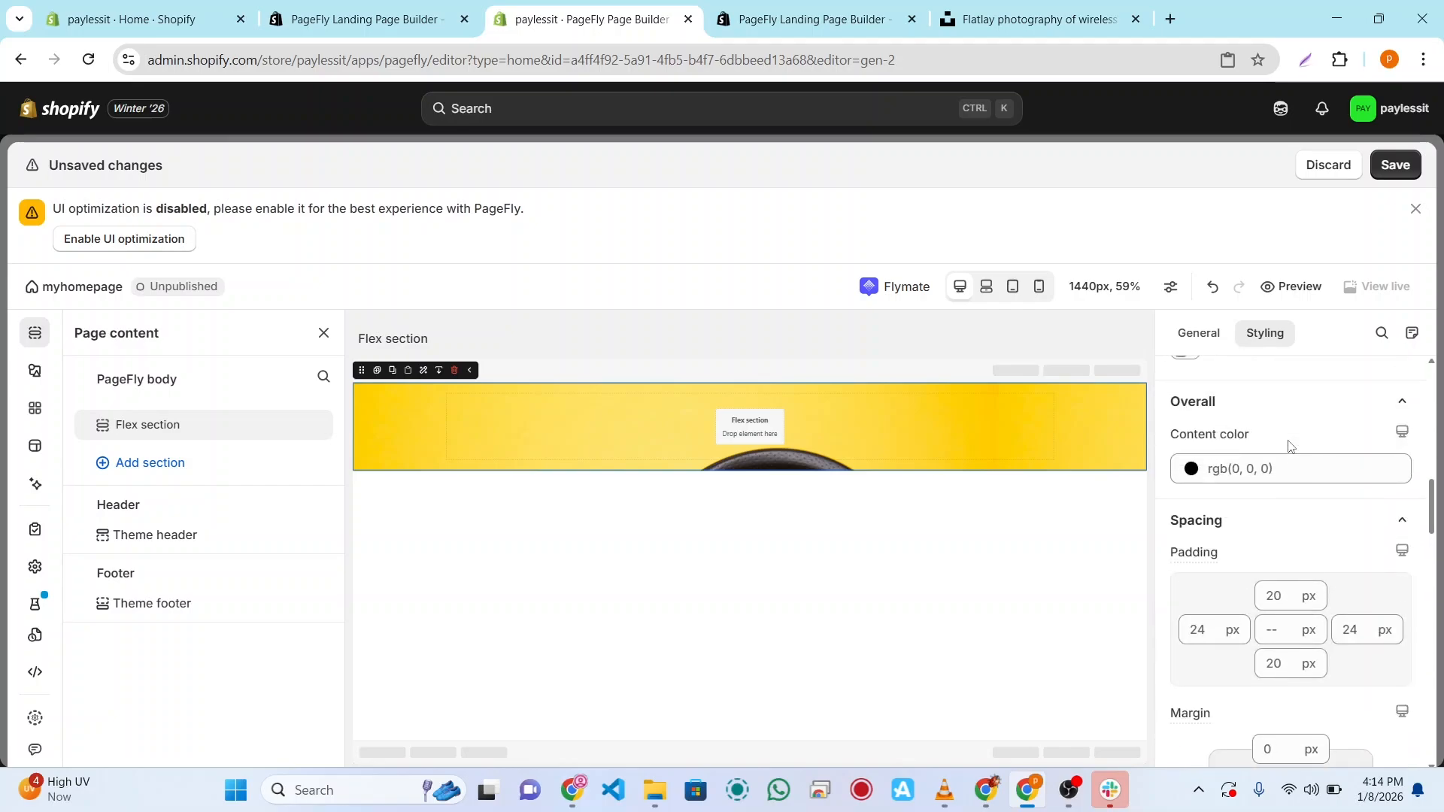
pyautogui.click(1279, 595)
pyautogui.write('45')
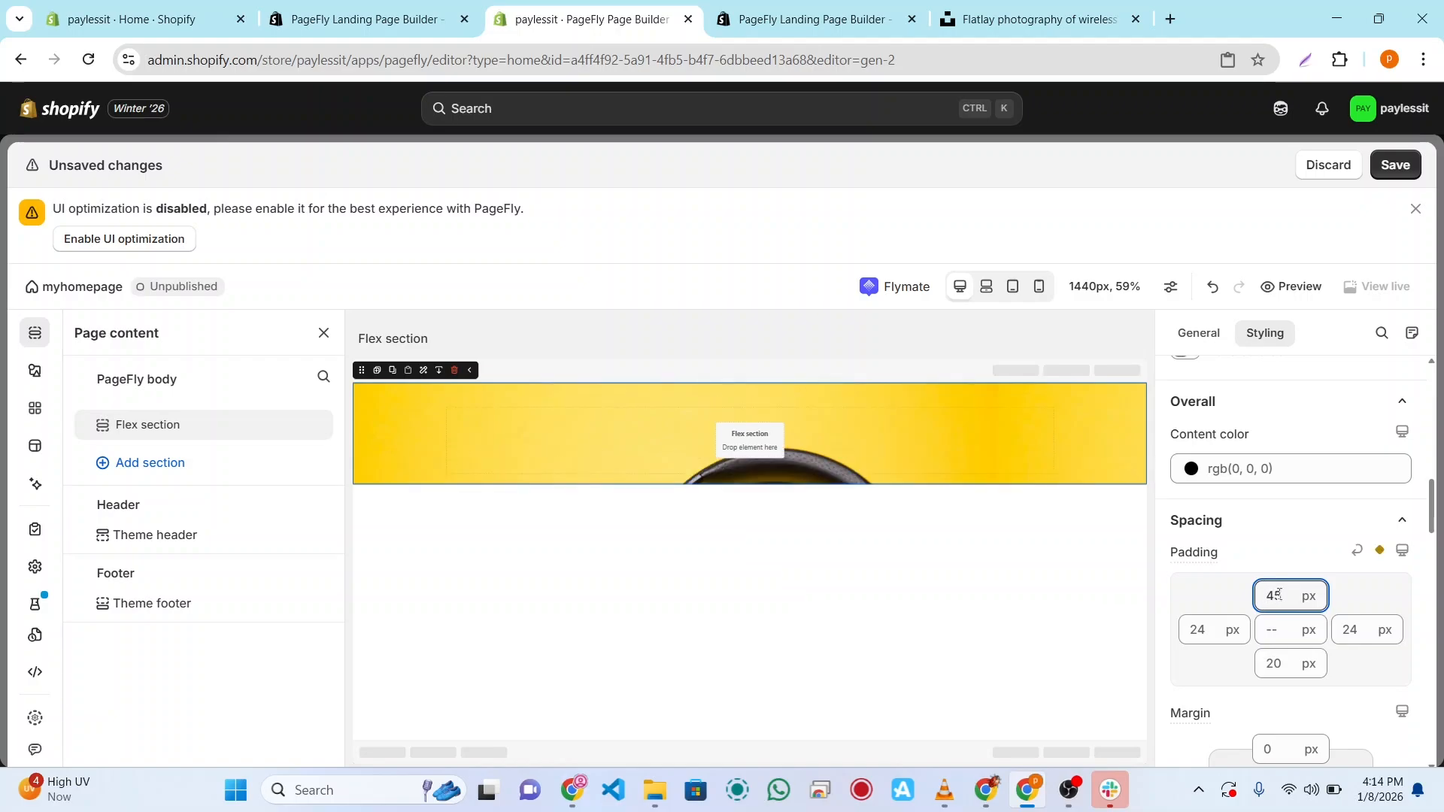
pyautogui.write('0')
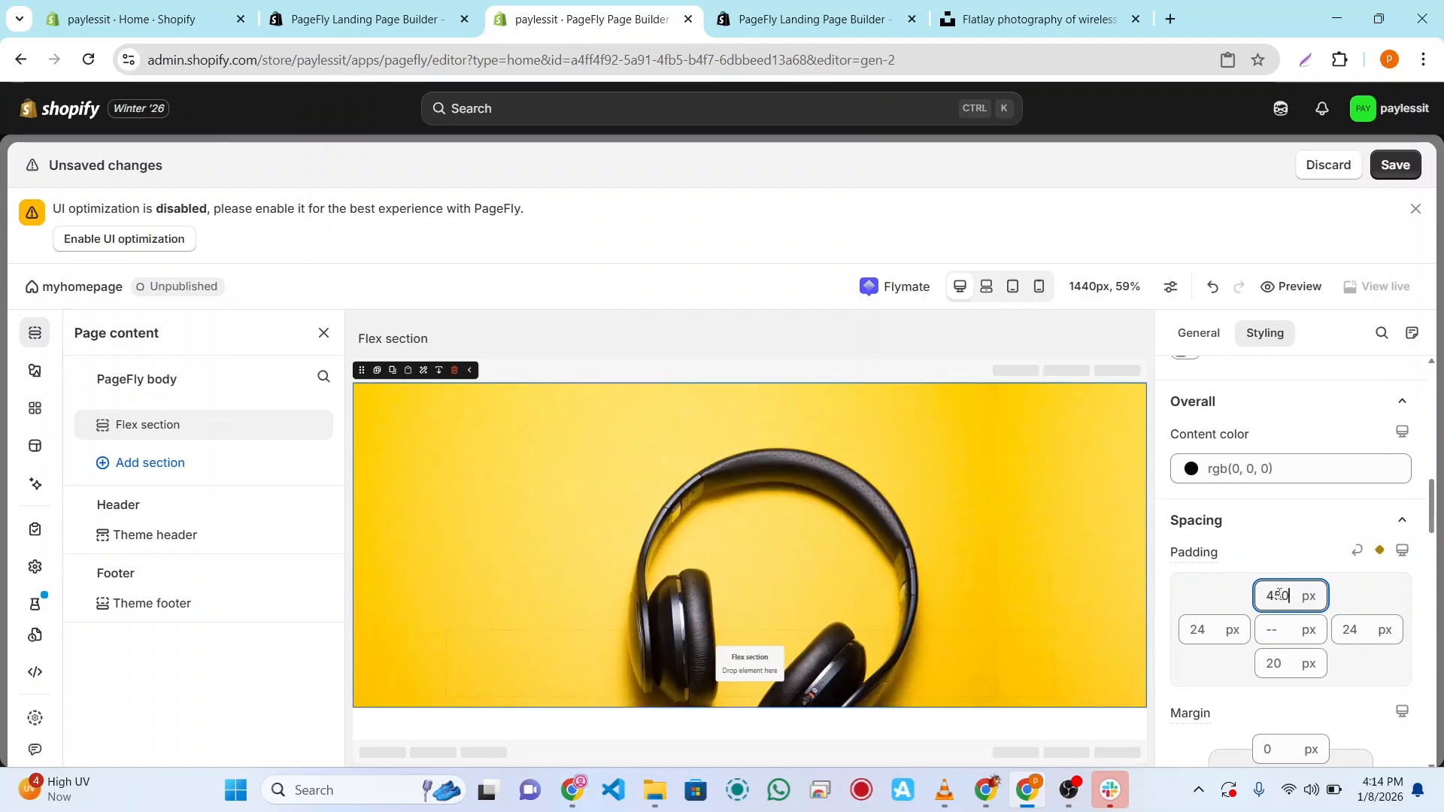
# Step: Try bottom padding values of 50 px and 70 px on the flex section
pyautogui.click(1282, 671)
pyautogui.press('BackSpace')
pyautogui.press('BackSpace')
pyautogui.write('50')
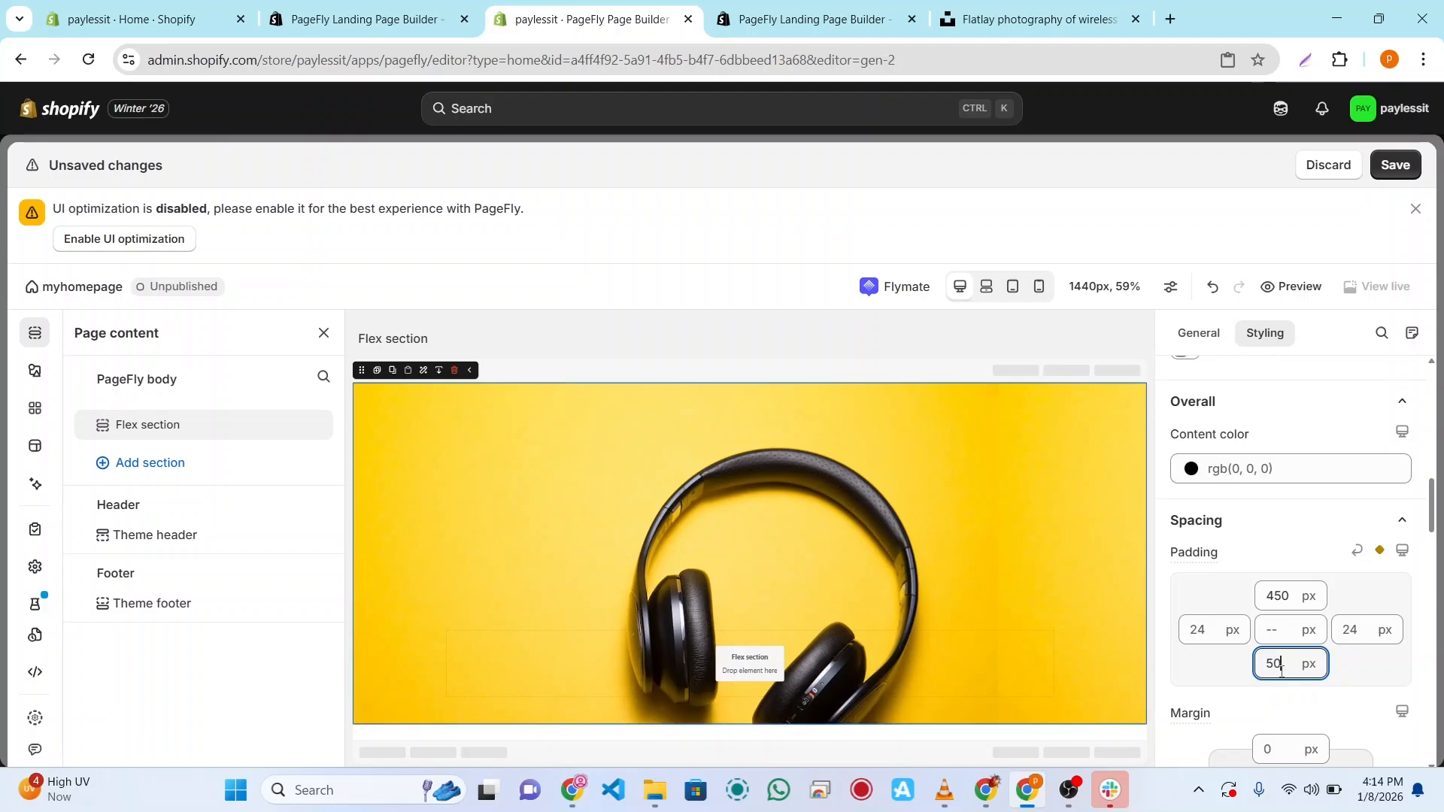
pyautogui.press('BackSpace')
pyautogui.press('BackSpace')
pyautogui.write('20')
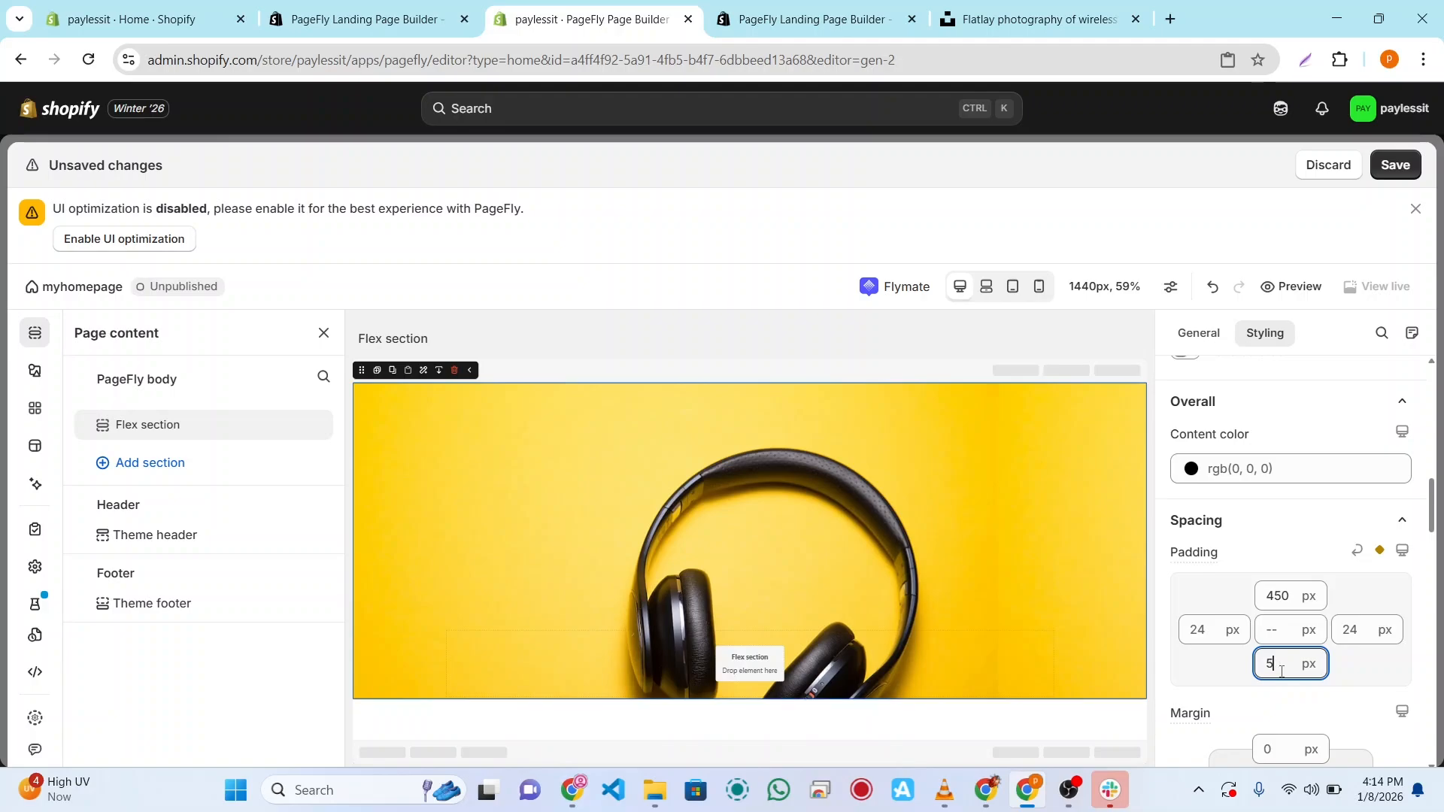
pyautogui.press('BackSpace')
pyautogui.press('BackSpace')
pyautogui.write('70')
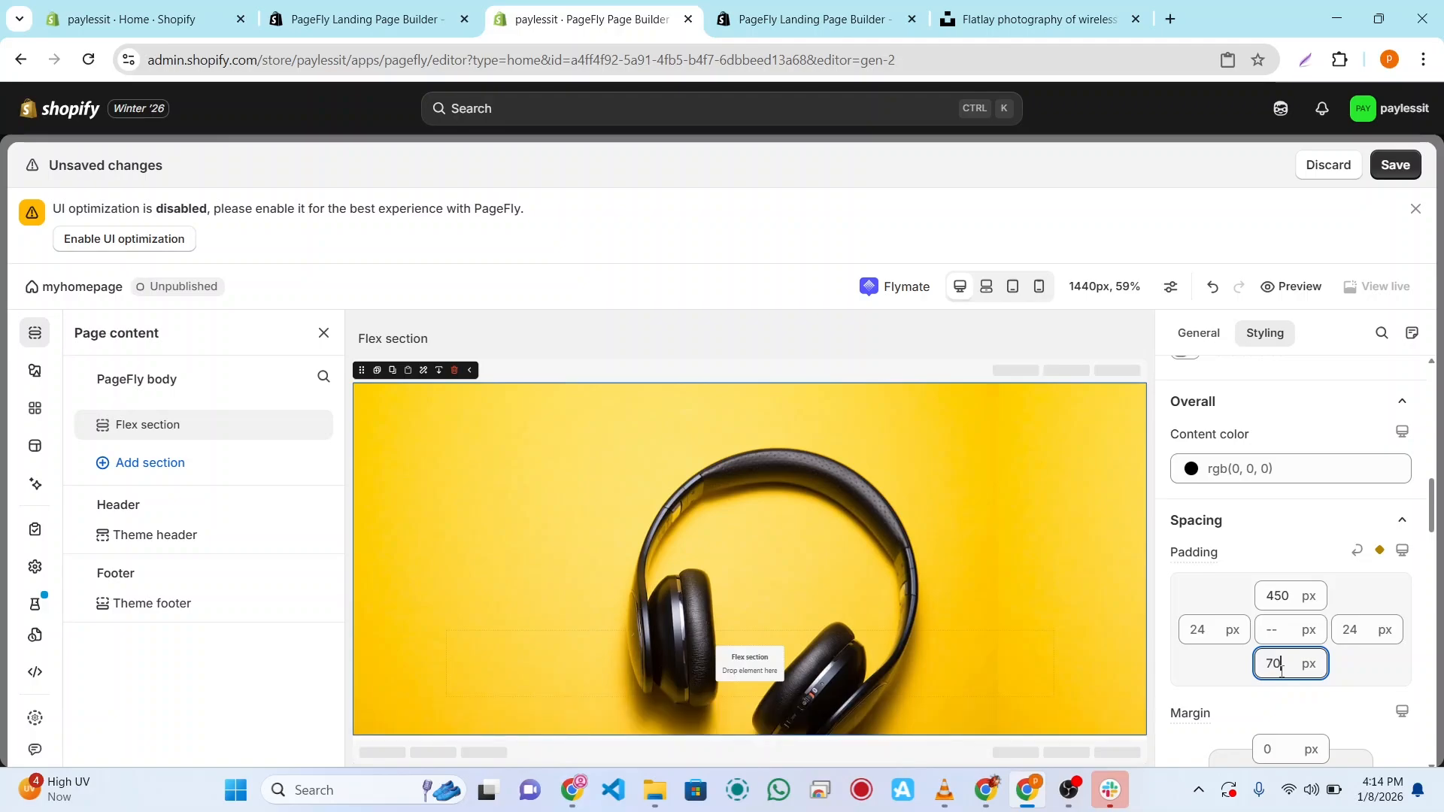
pyautogui.press('BackSpace')
pyautogui.press('BackSpace')
pyautogui.write('20')
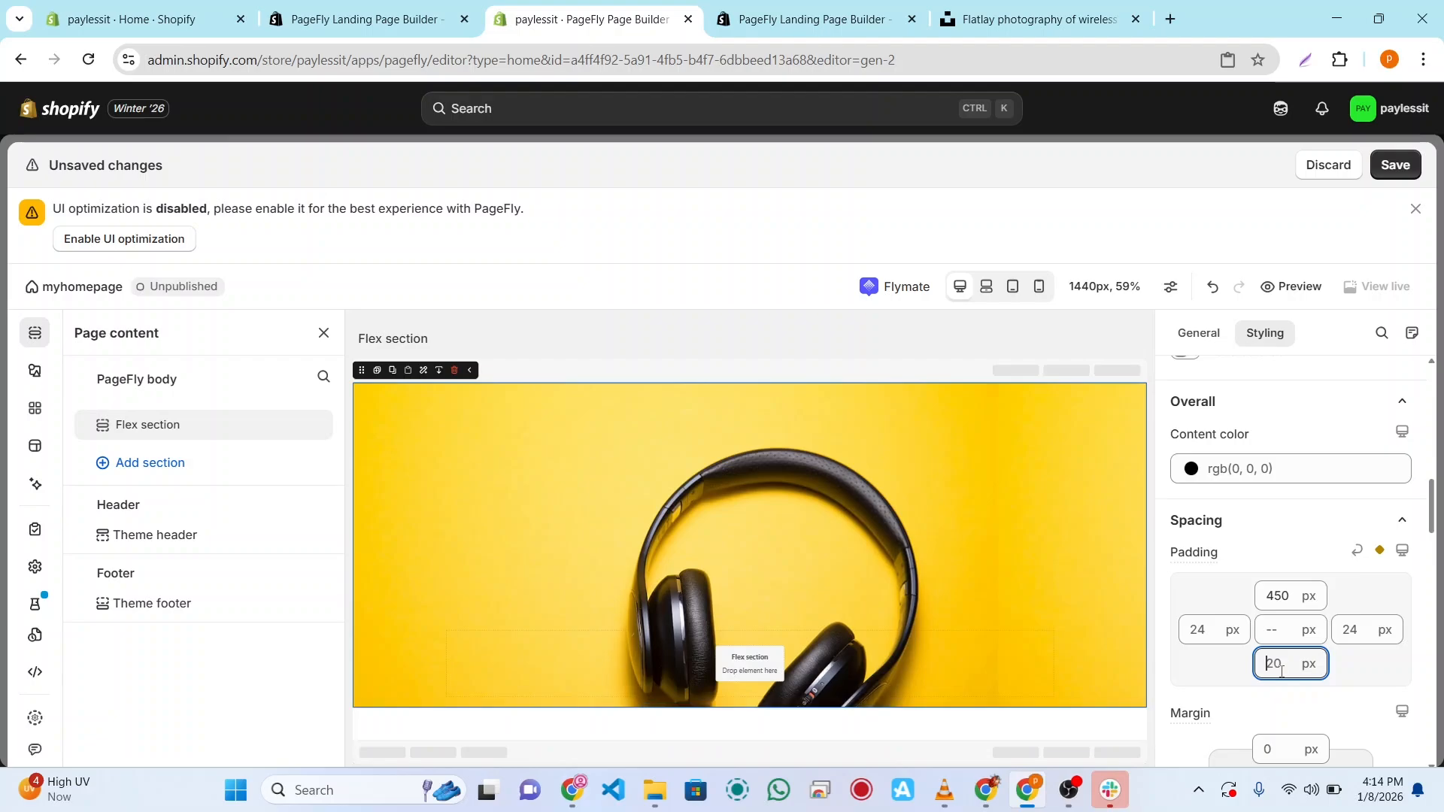
# Step: Set the flex section's bottom padding to 100 px
pyautogui.press('BackSpace')
pyautogui.press('BackSpace')
pyautogui.write('100')
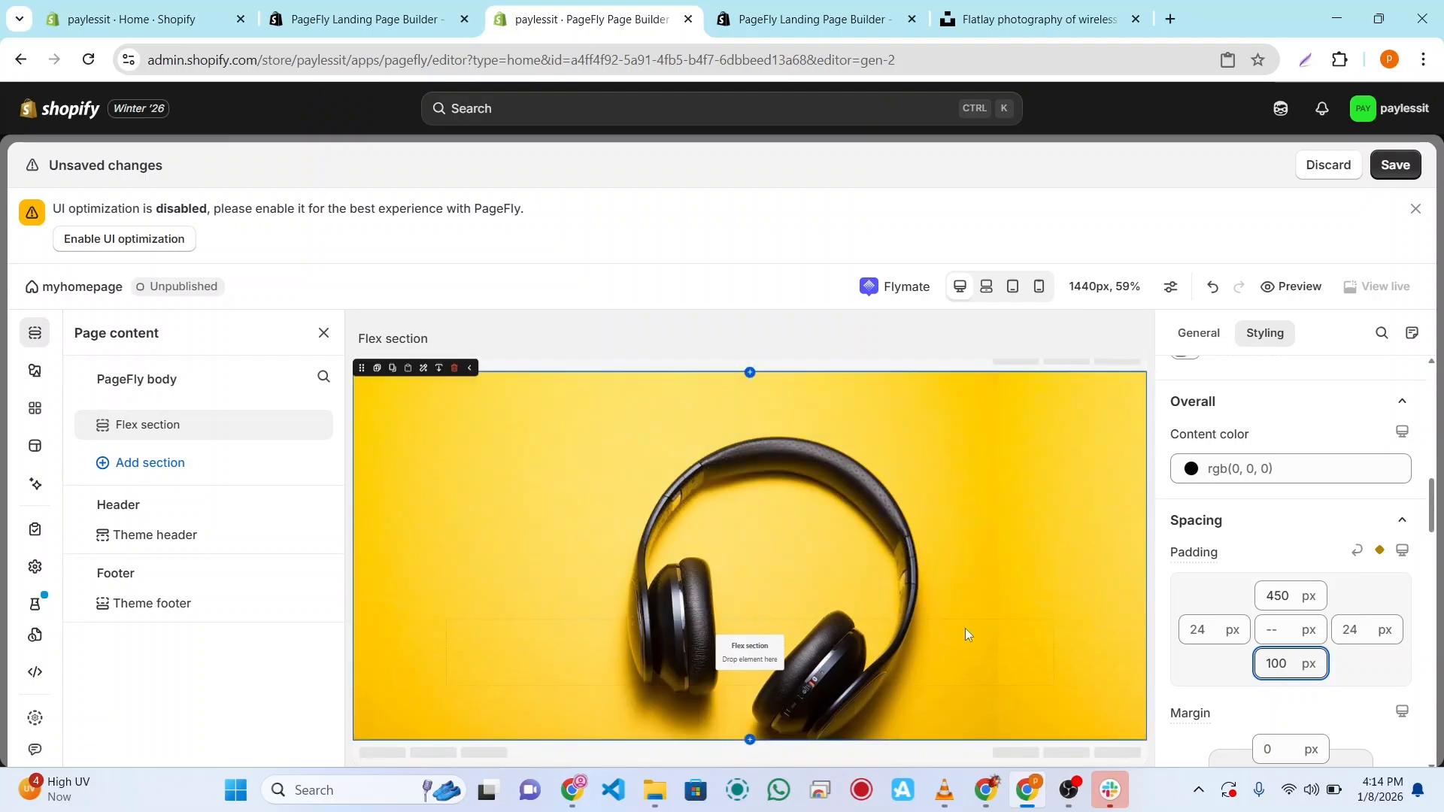
pyautogui.scroll(-2, 1307, 525)
pyautogui.scroll(6, 1307, 524)
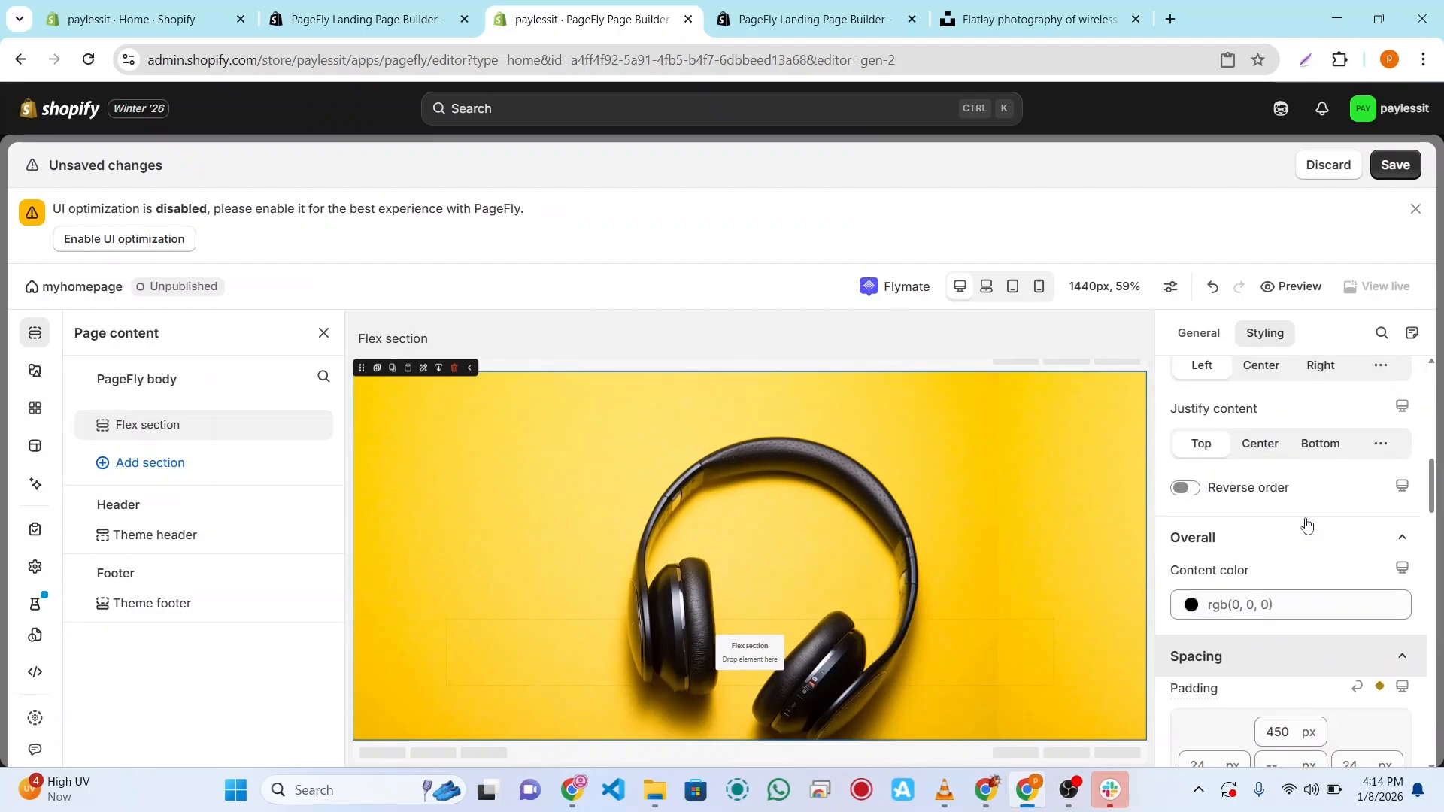
pyautogui.scroll(-4, 1306, 524)
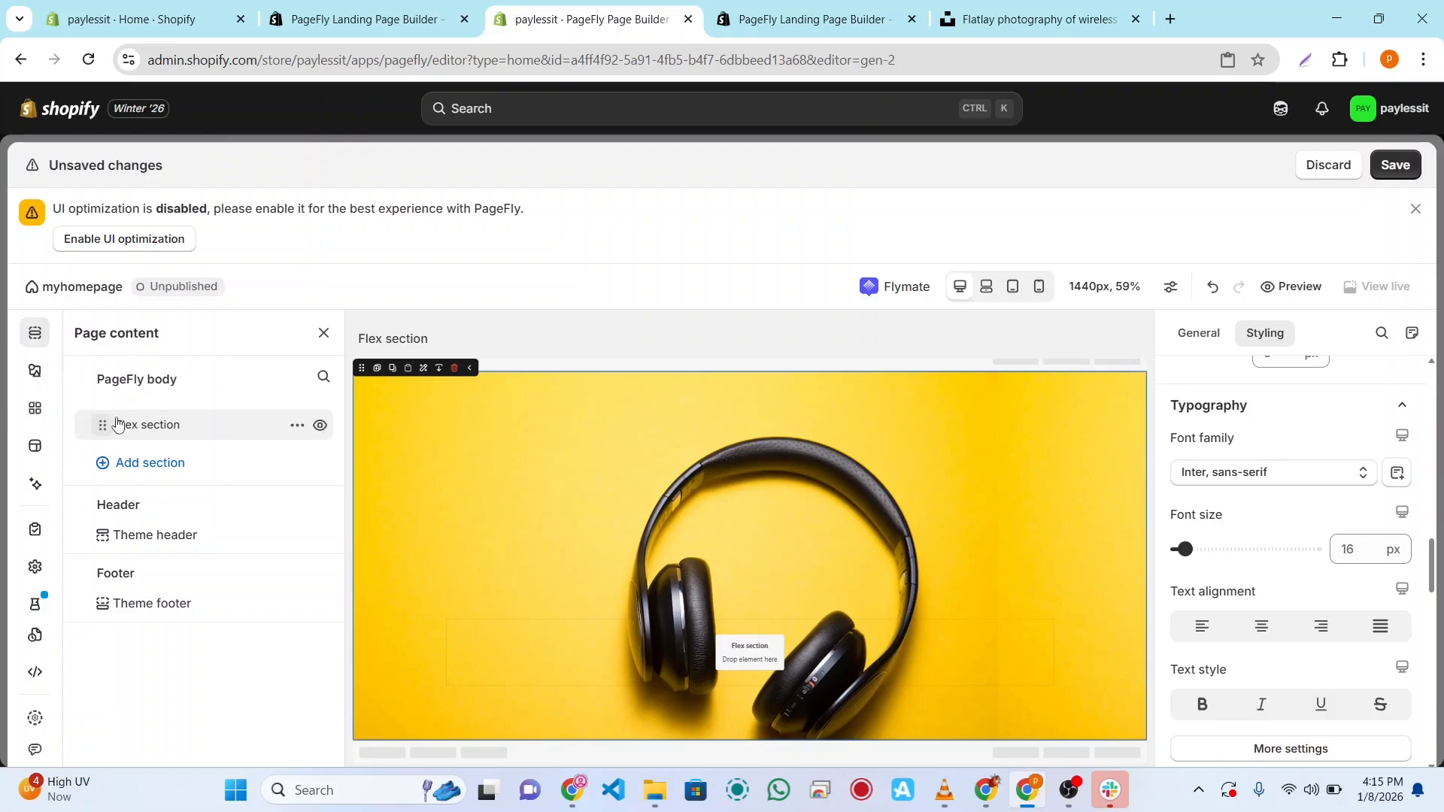
# Step: Add a plain heading element without an icon to the flex section
pyautogui.click(34, 370)
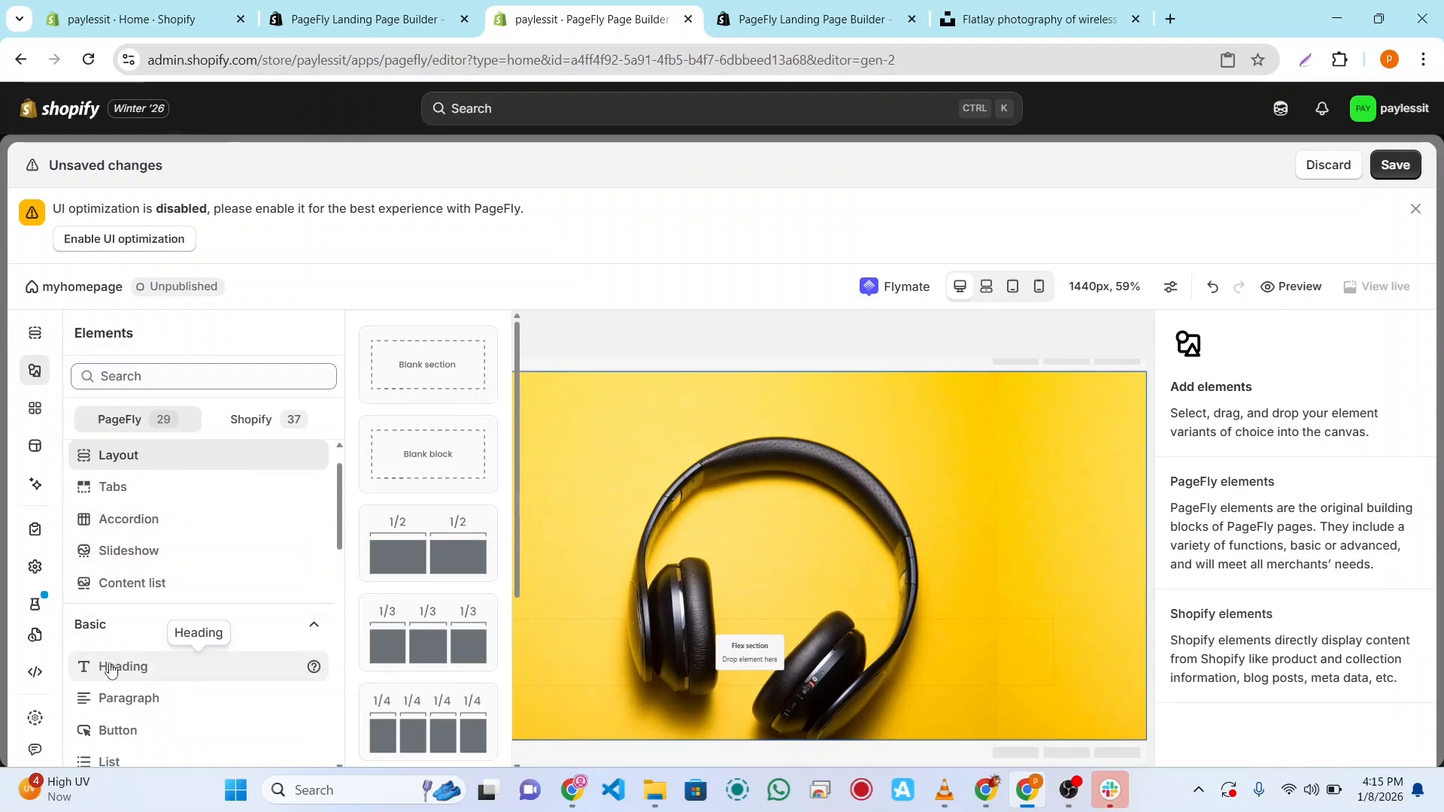
pyautogui.scroll(-1, 110, 629)
pyautogui.scroll(-10, 110, 629)
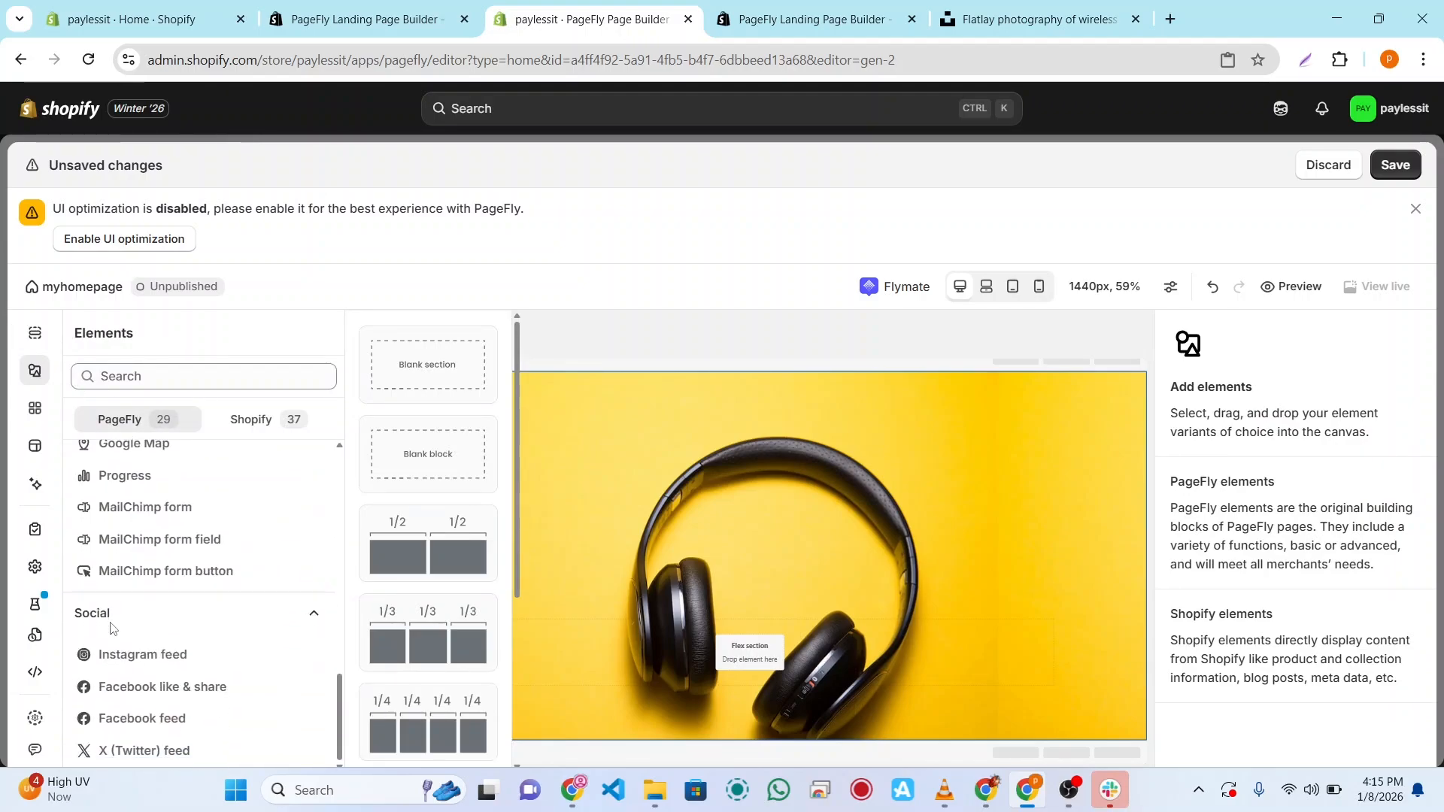
pyautogui.scroll(11, 110, 628)
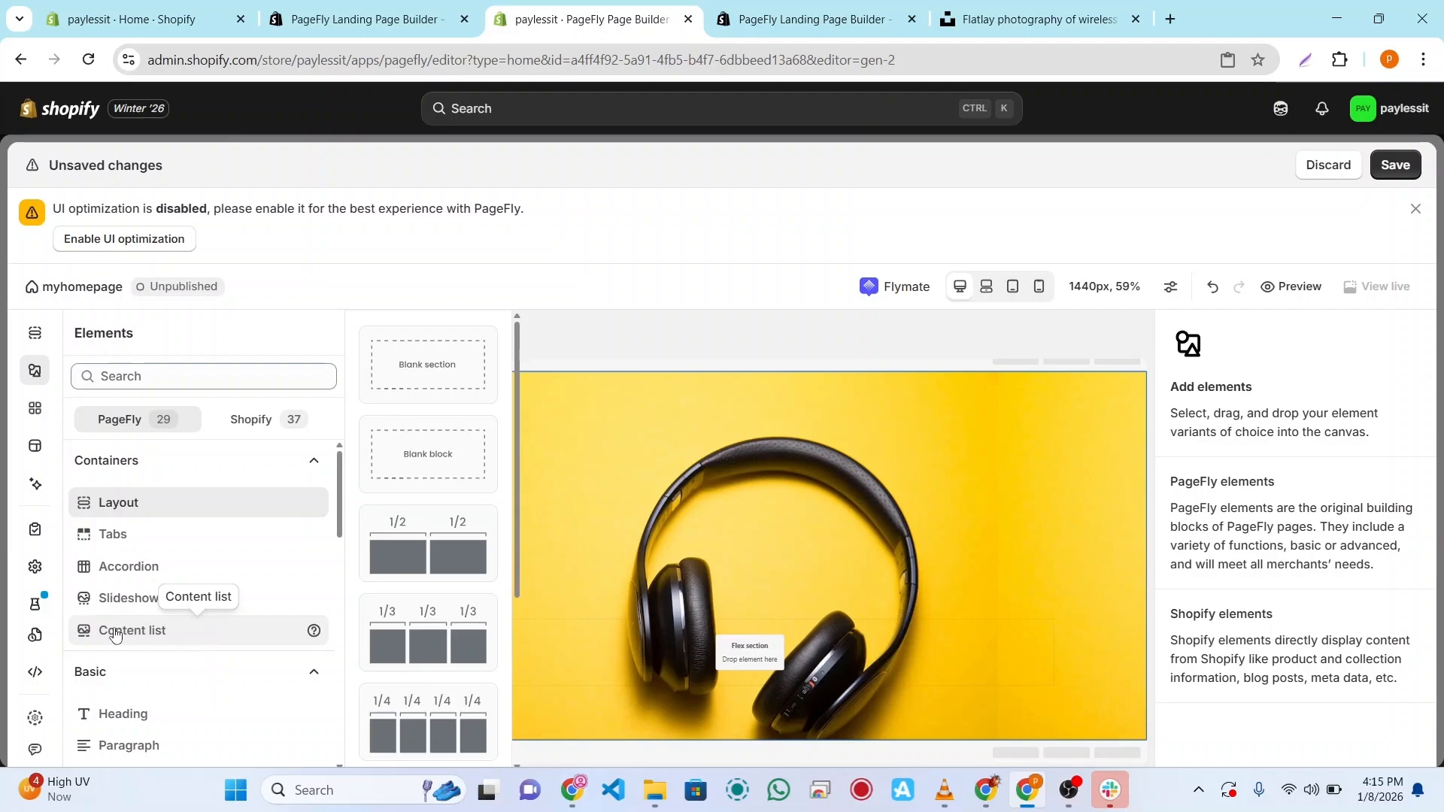
pyautogui.scroll(-2, 188, 640)
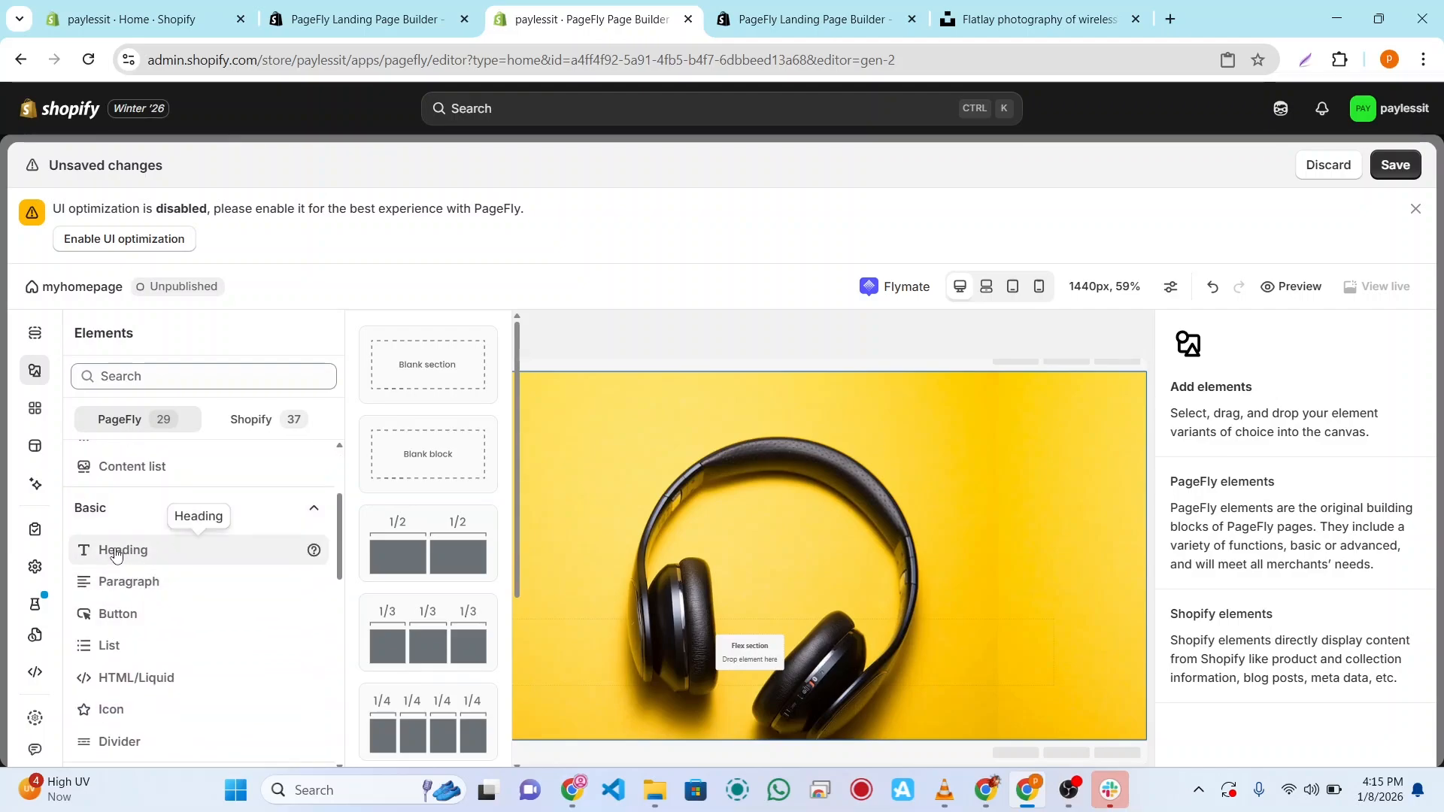
pyautogui.scroll(-1, 117, 555)
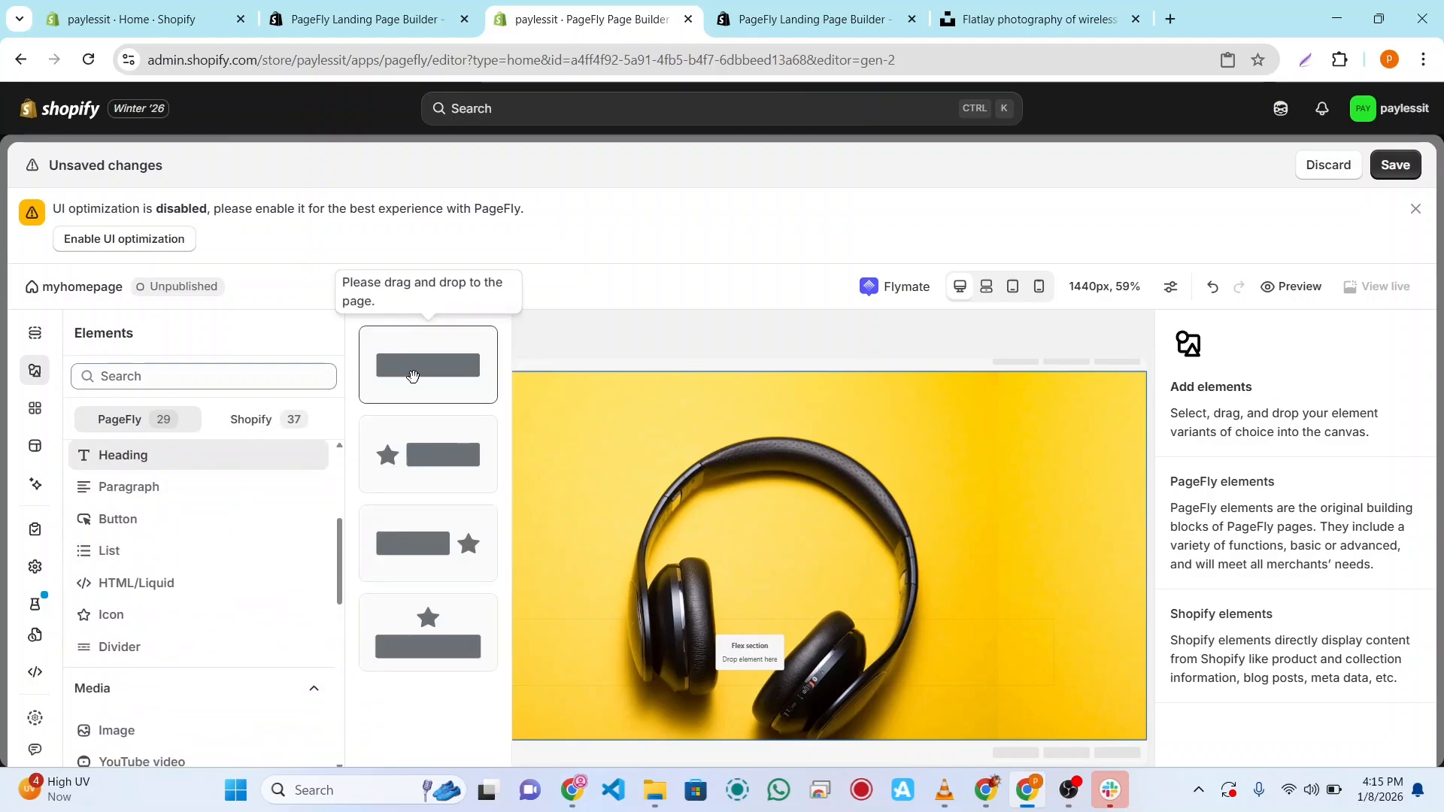
pyautogui.moveTo(423, 376); pyautogui.dragTo(486, 679)
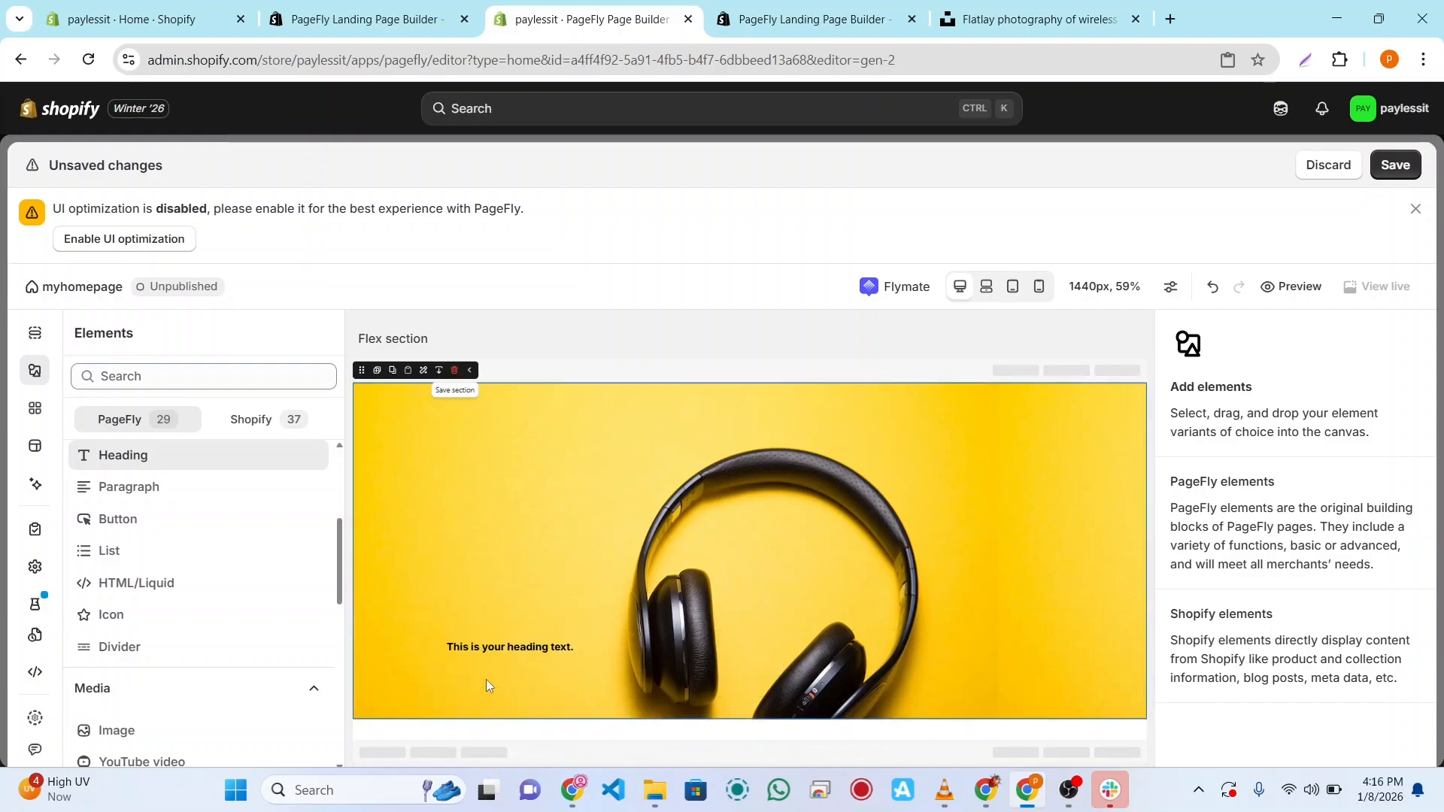
# Step: Replace the heading's placeholder text with "Awesome earphone"
pyautogui.doubleClick(556, 649)
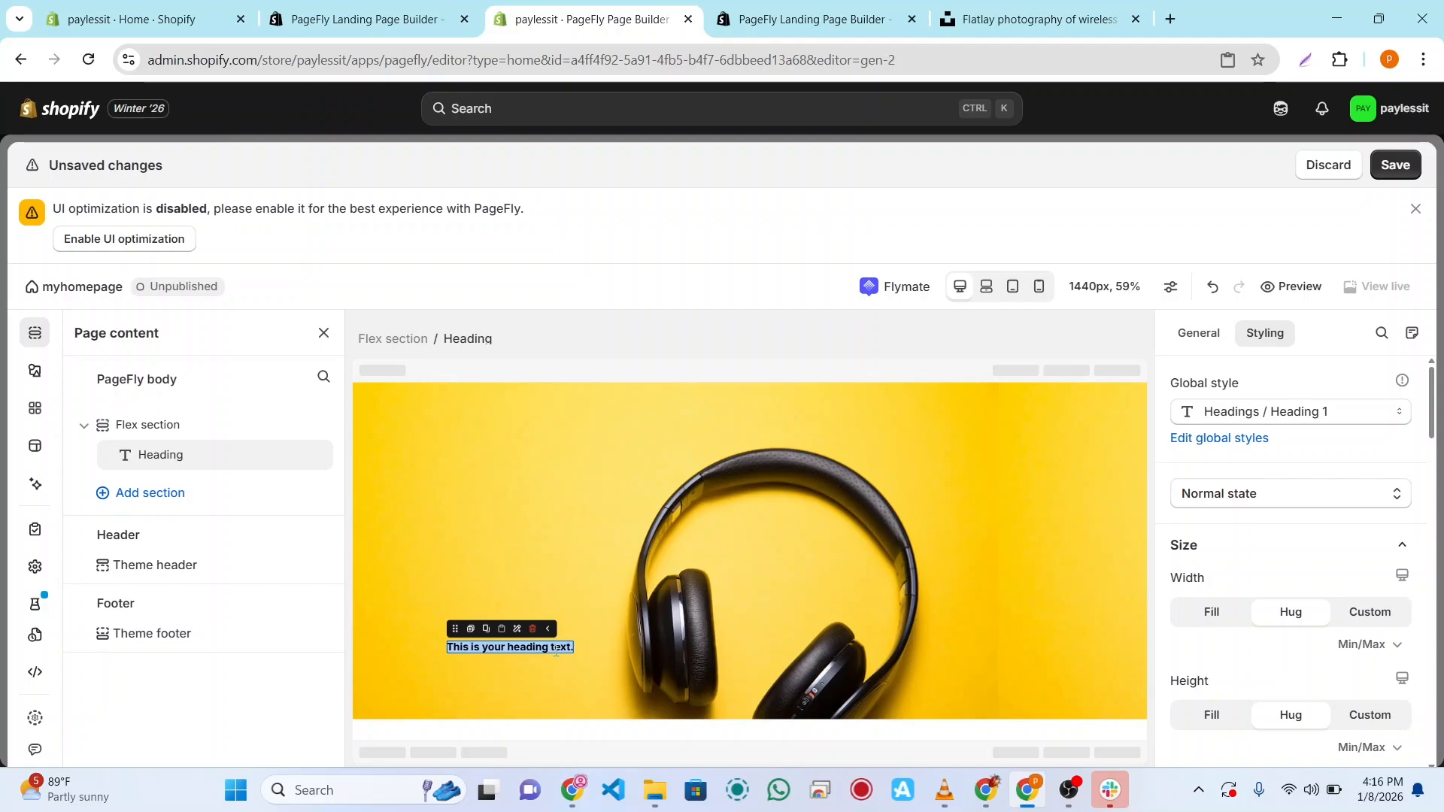
pyautogui.write('Awe')
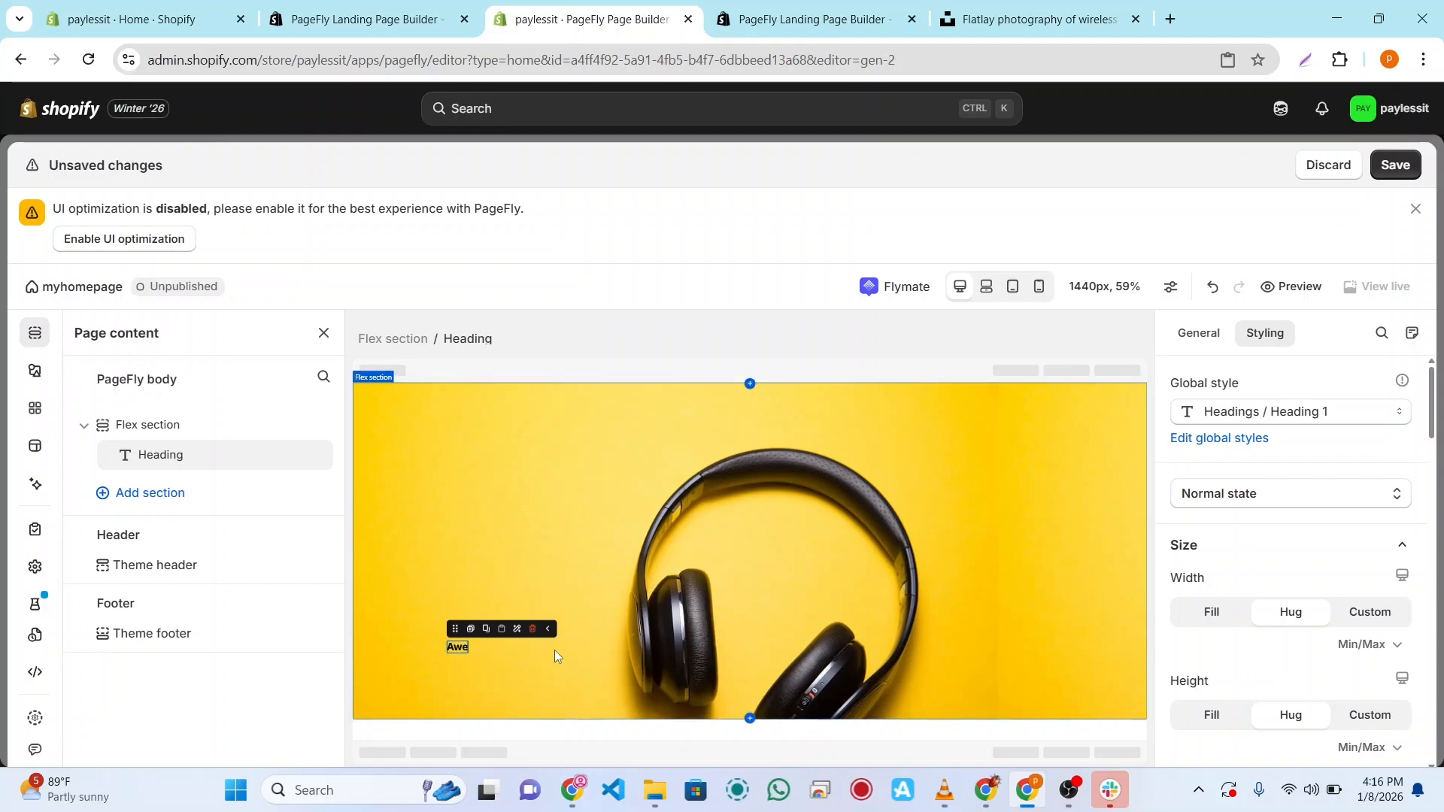
pyautogui.write('some H')
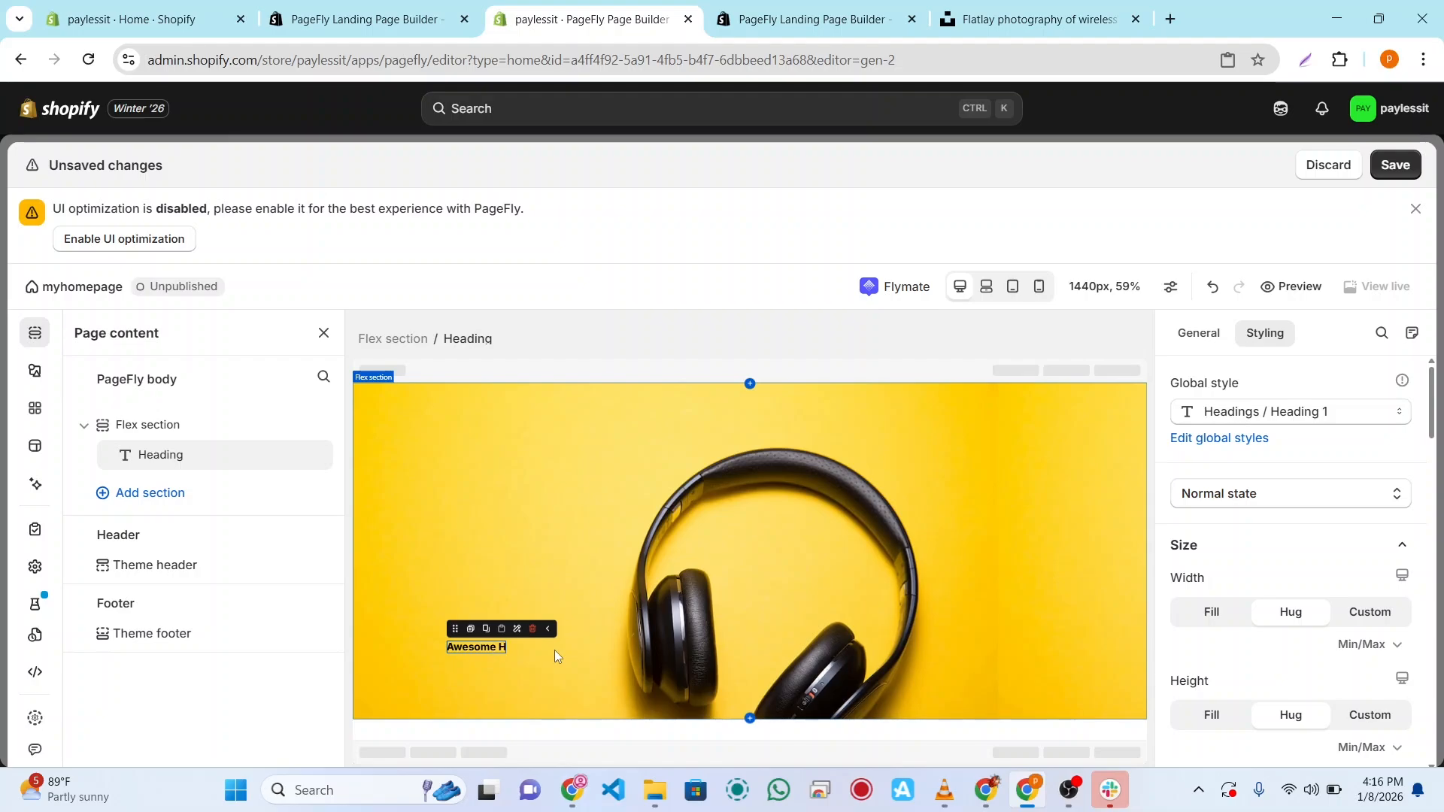
pyautogui.write('e')
pyautogui.press('BackSpace')
pyautogui.press('BackSpace')
pyautogui.press('BackSpace')
pyautogui.write('earphone')
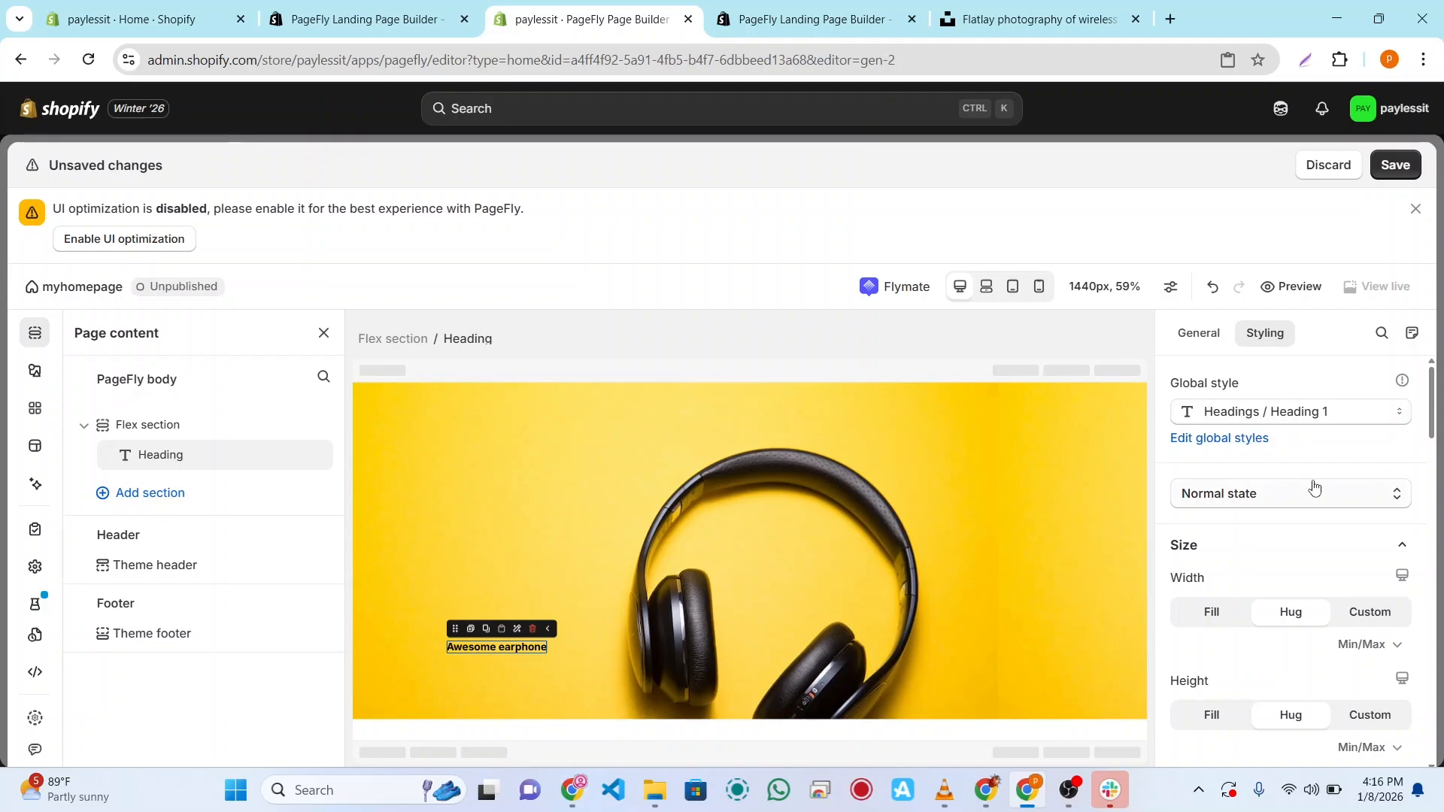
pyautogui.scroll(-3, 1312, 483)
pyautogui.scroll(3, 1314, 488)
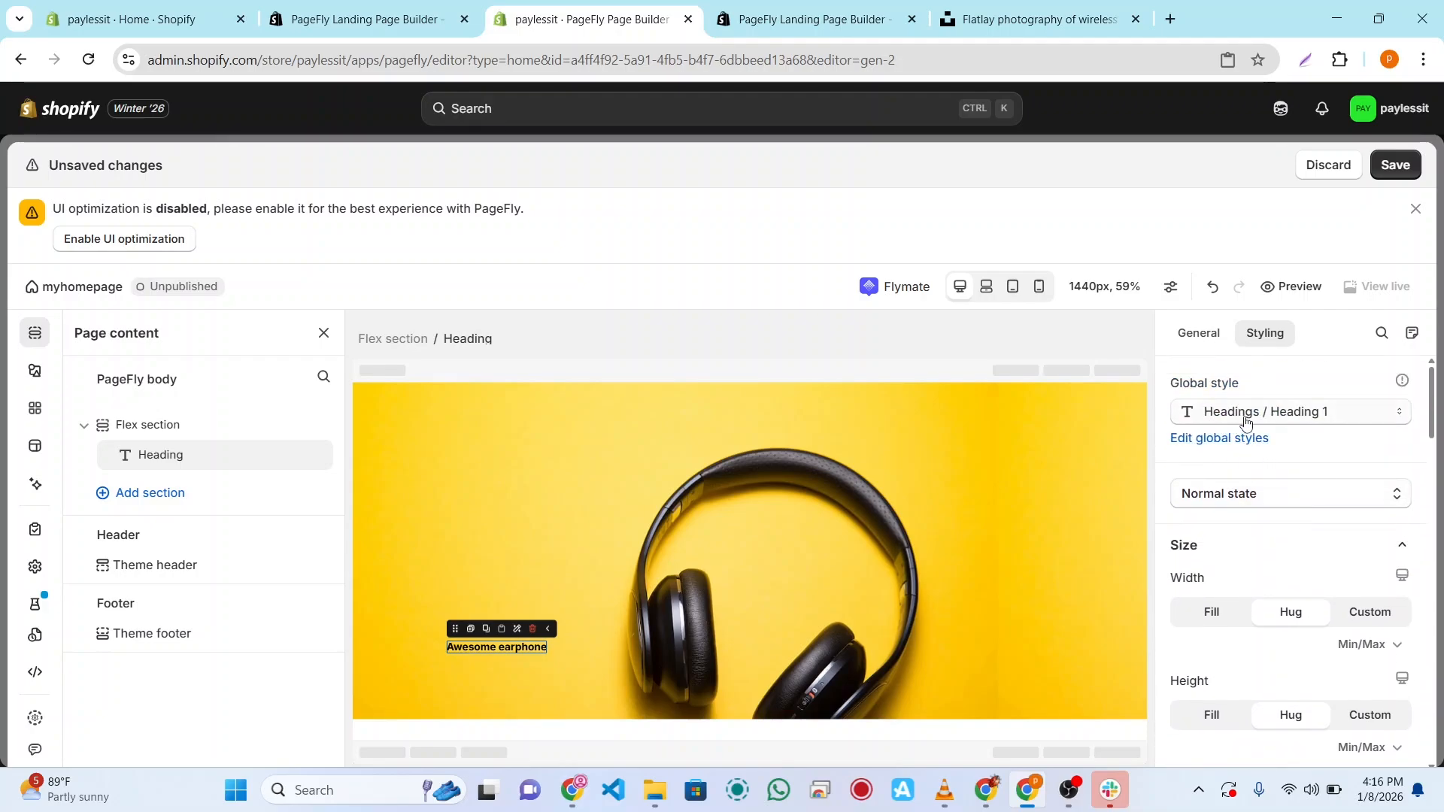
pyautogui.scroll(-1, 1300, 491)
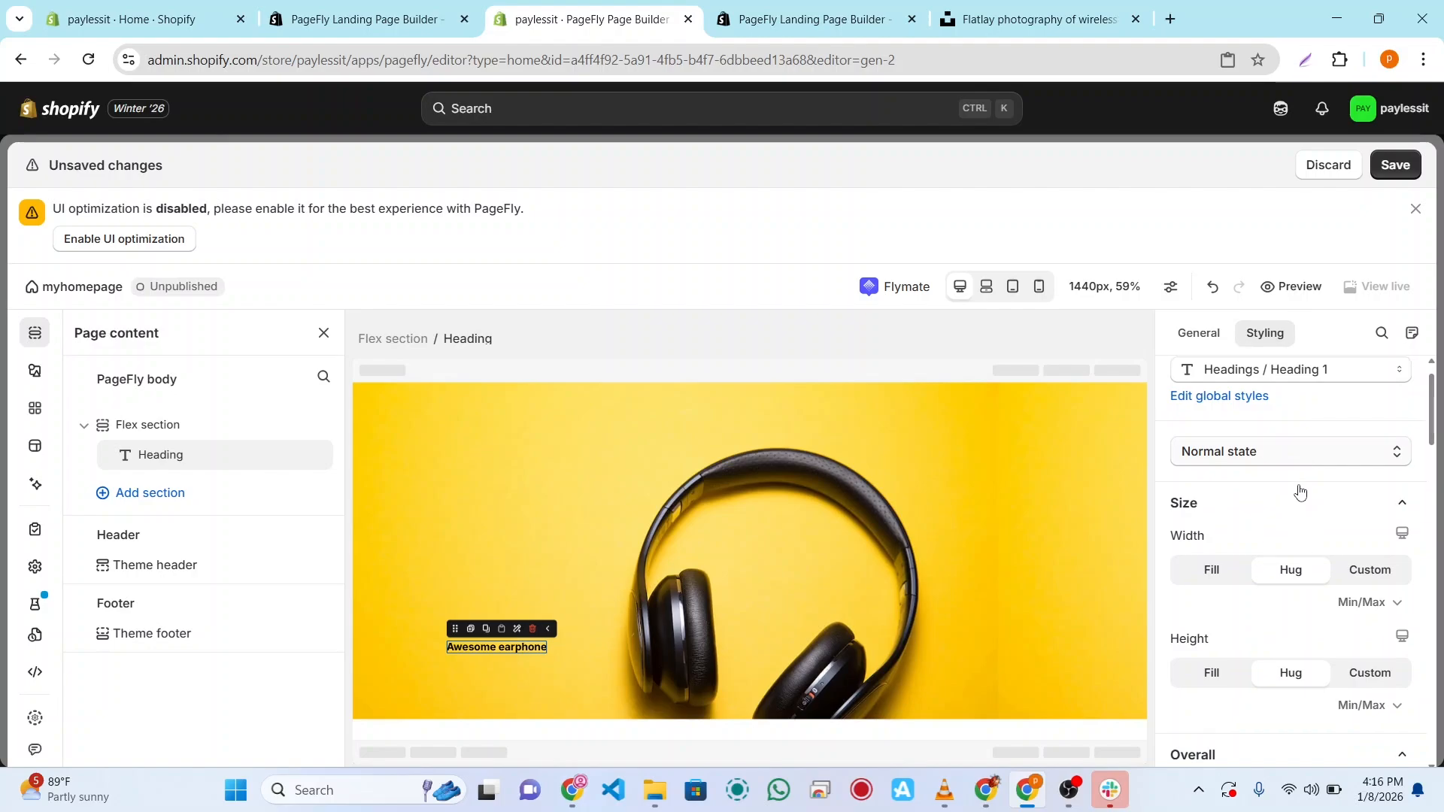
pyautogui.click(1370, 461)
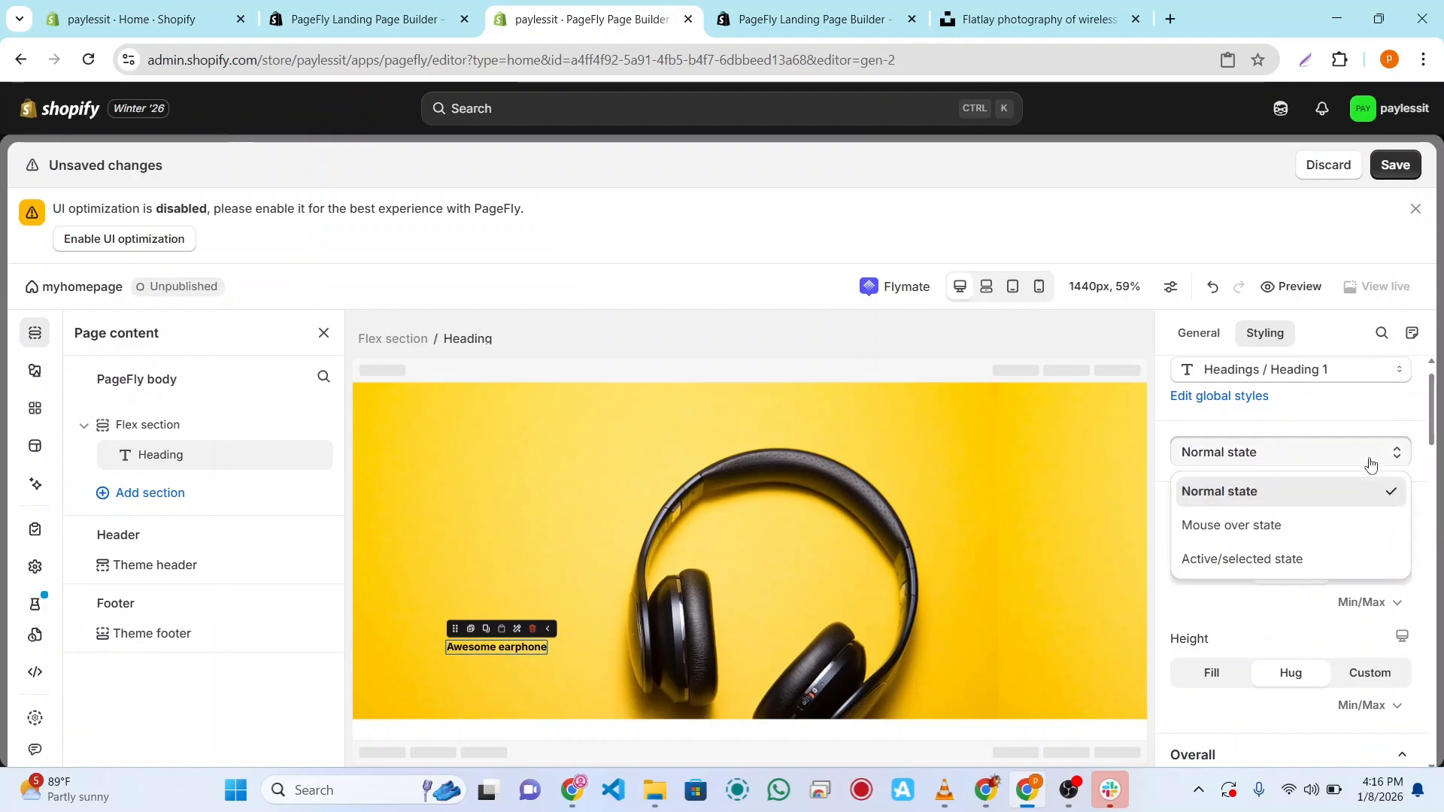
pyautogui.click(1370, 462)
pyautogui.click(1370, 462)
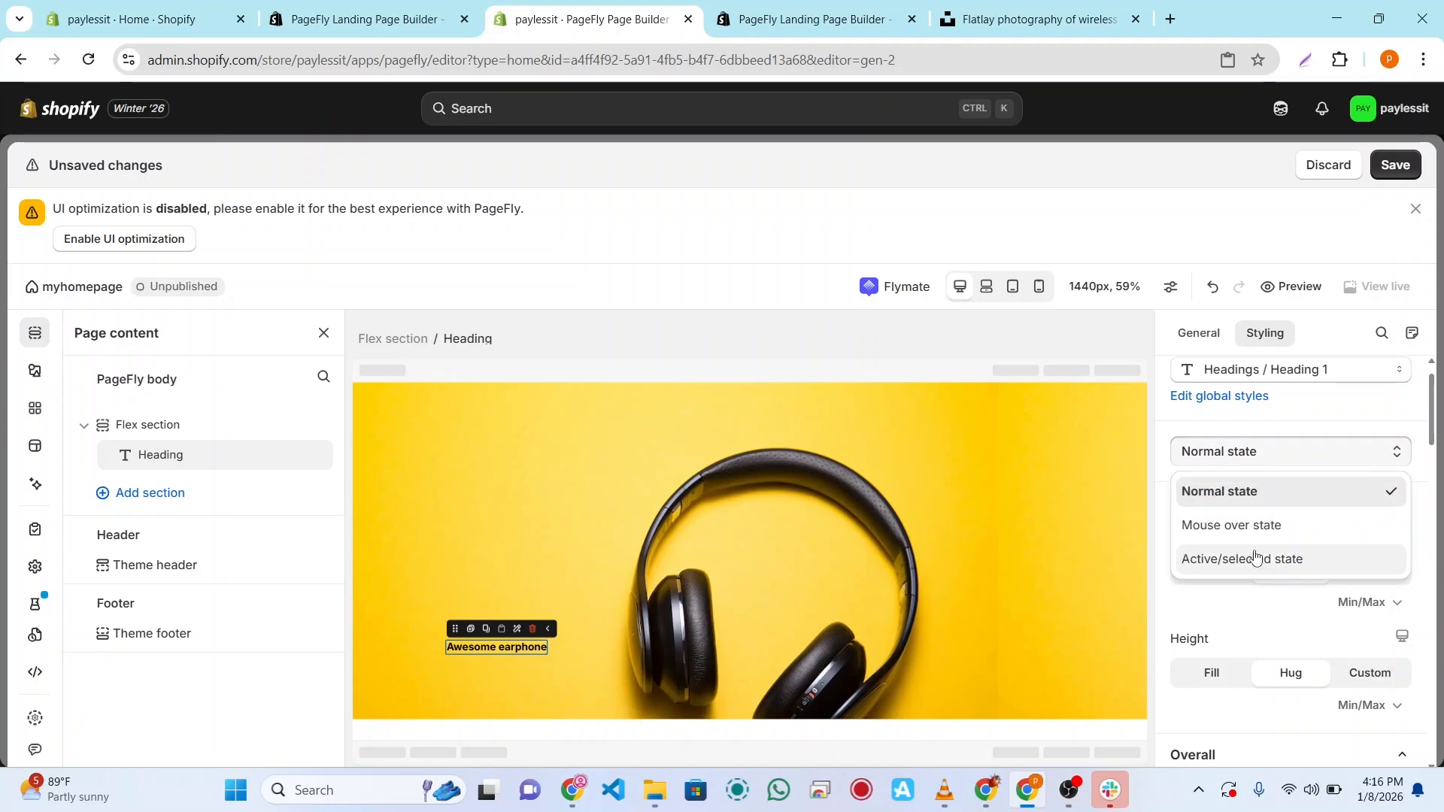
pyautogui.click(1350, 460)
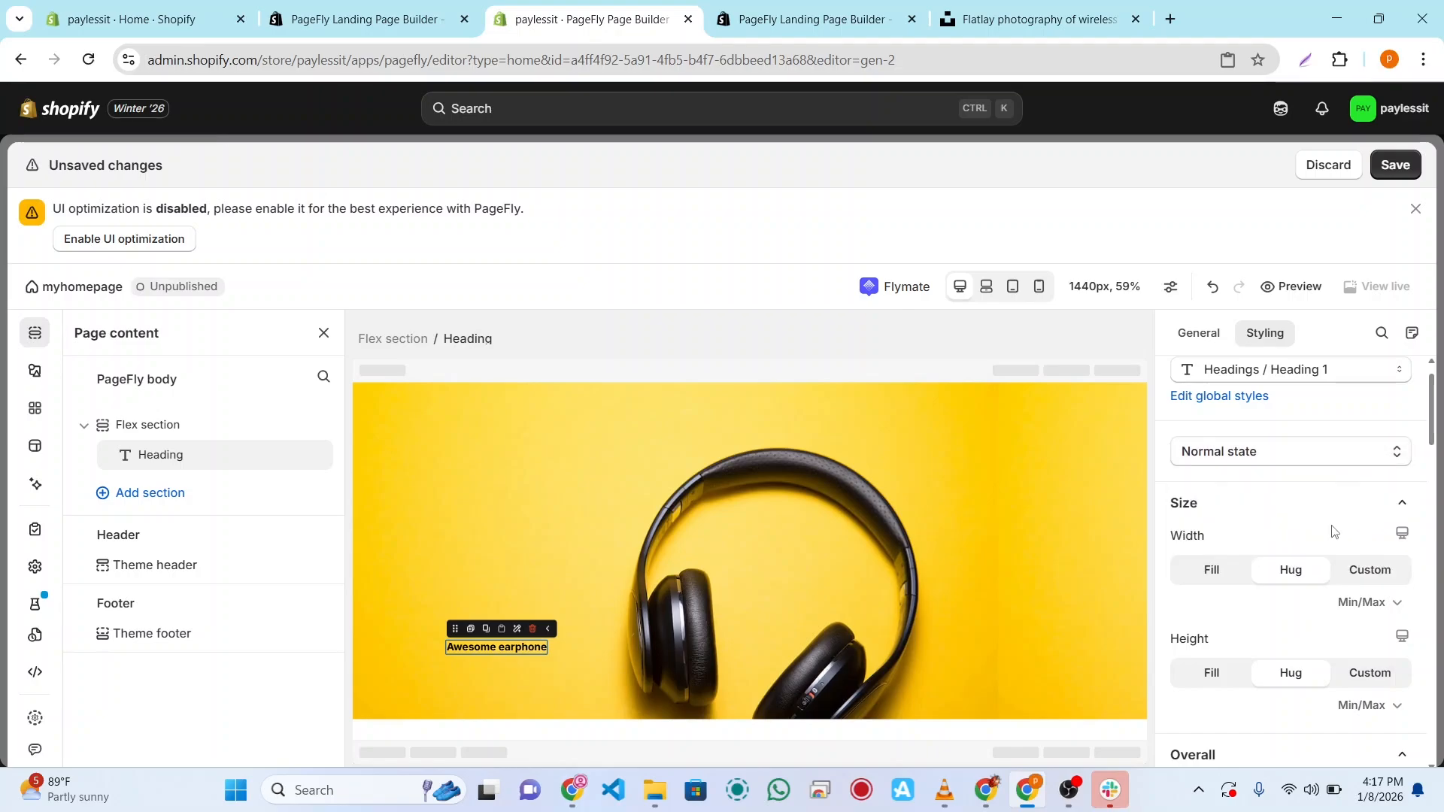
# Step: Try green and orange as the heading's content color, and settle on black, rgb(0, 0, 0)
pyautogui.scroll(-2, 1333, 532)
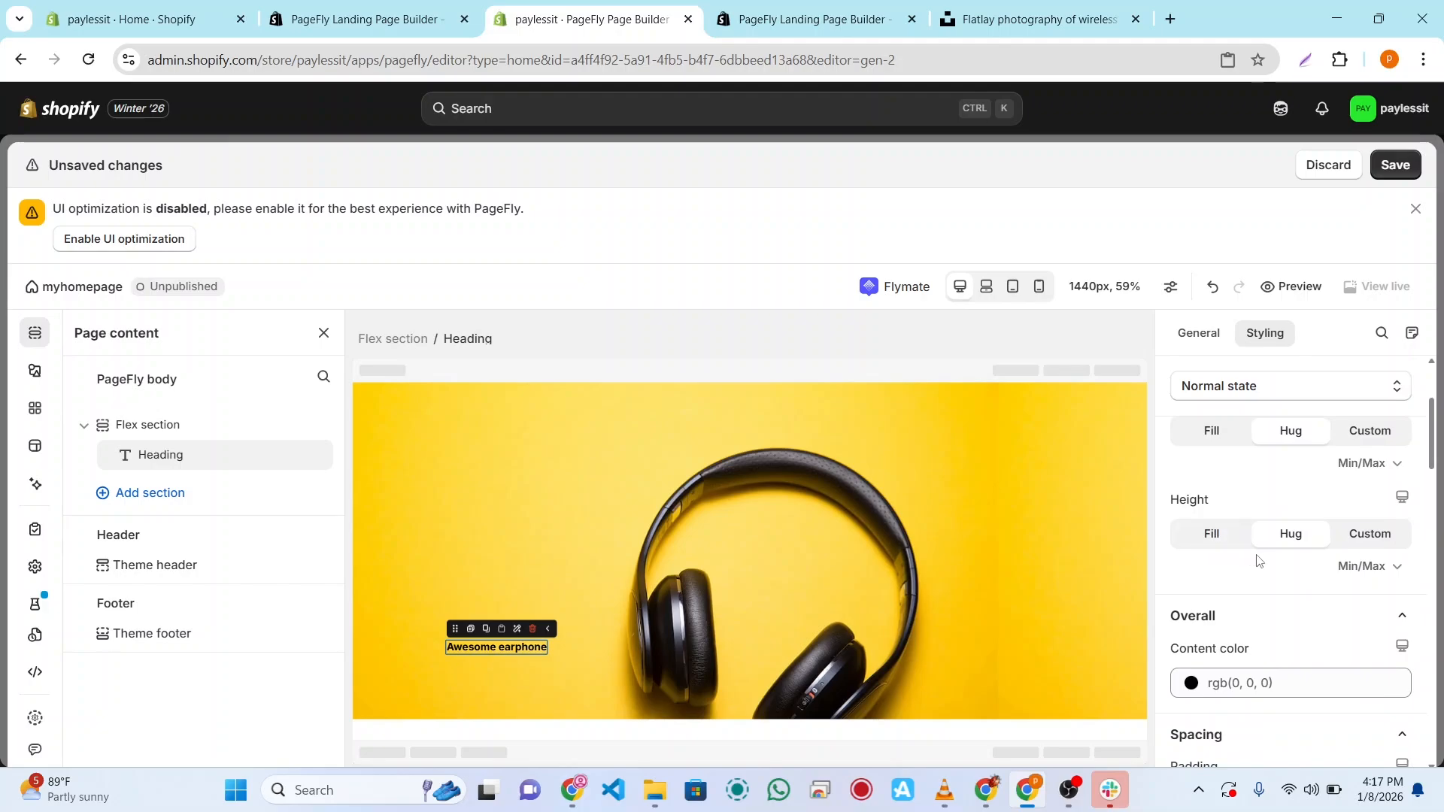
pyautogui.scroll(-2, 1256, 560)
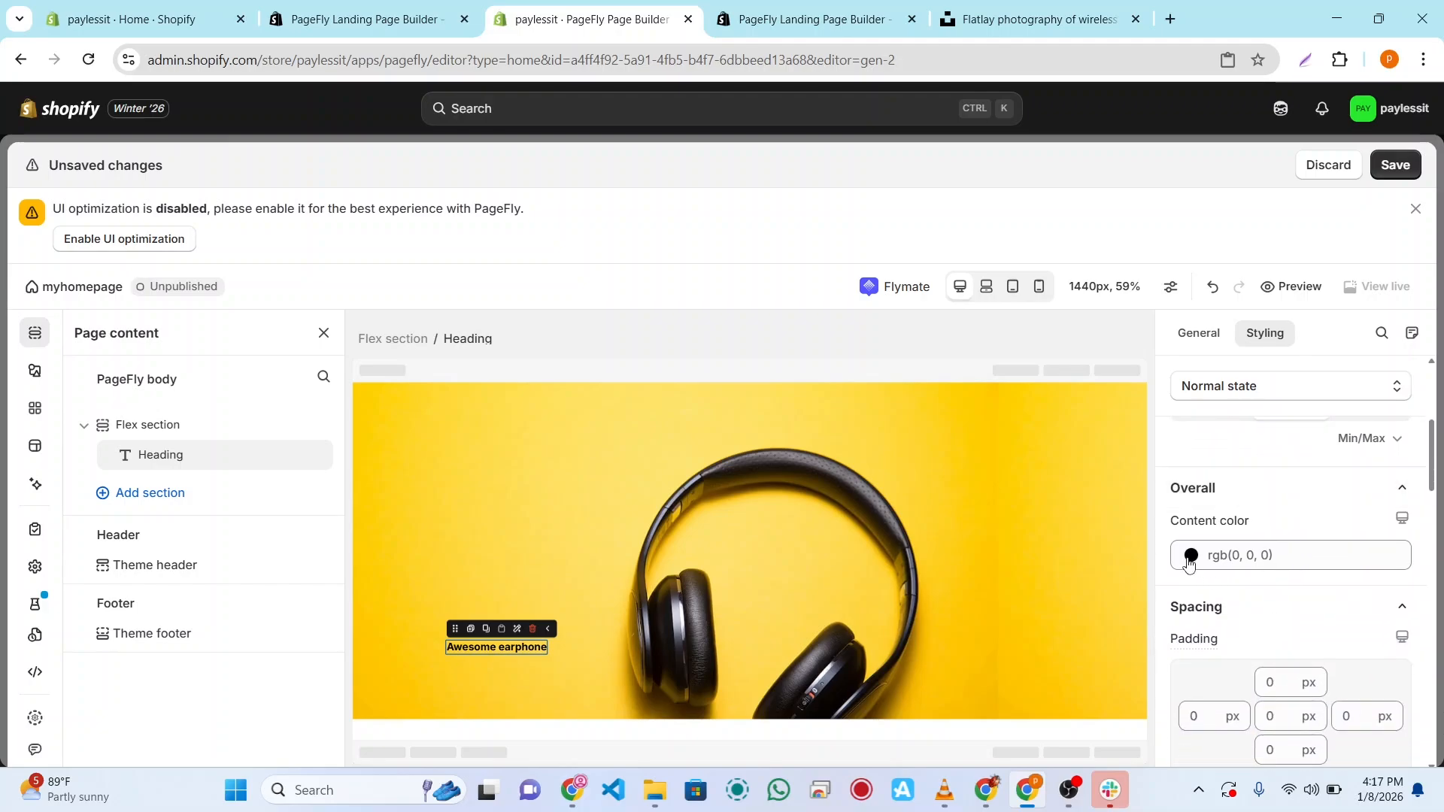
pyautogui.click(1228, 556)
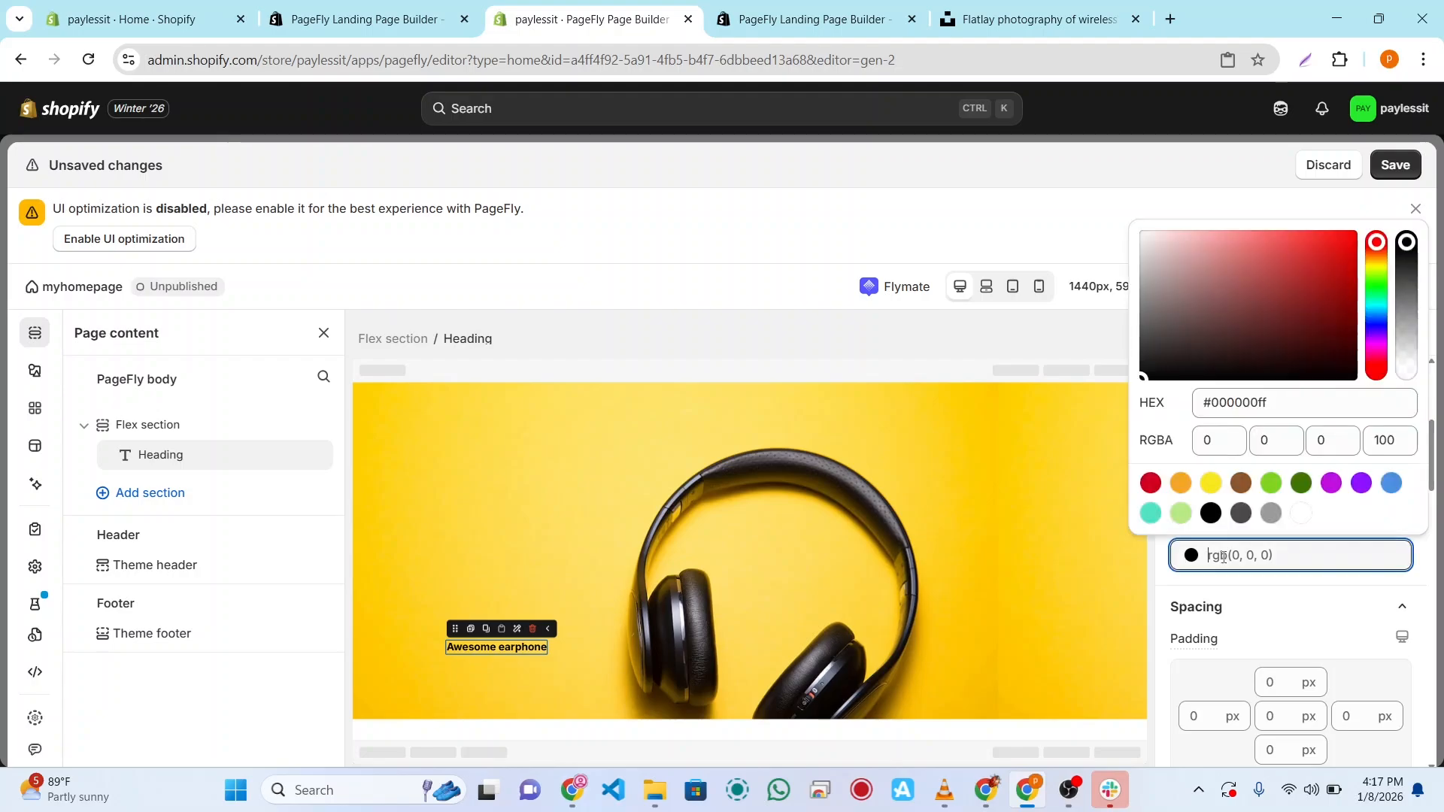
pyautogui.click(1269, 483)
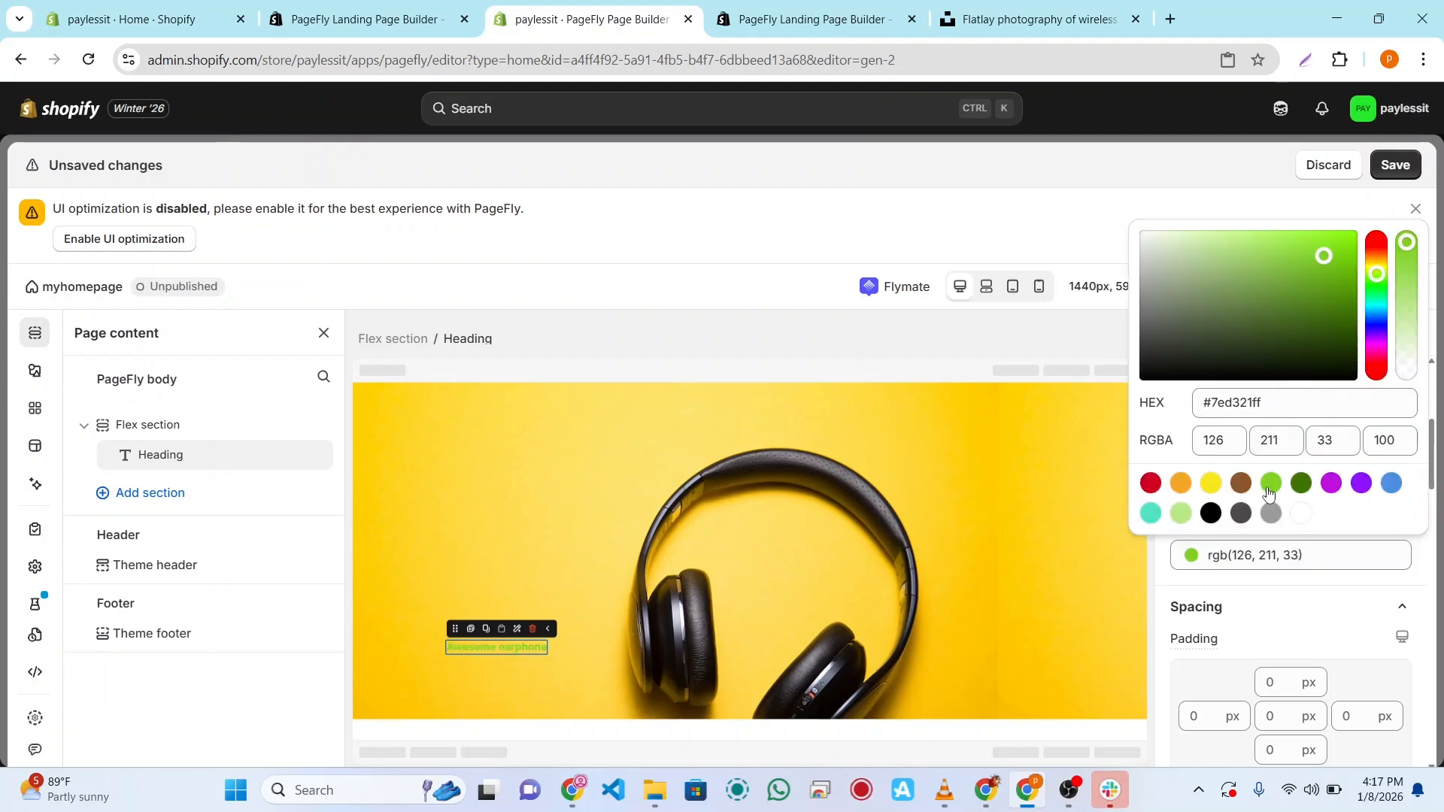
pyautogui.click(1182, 483)
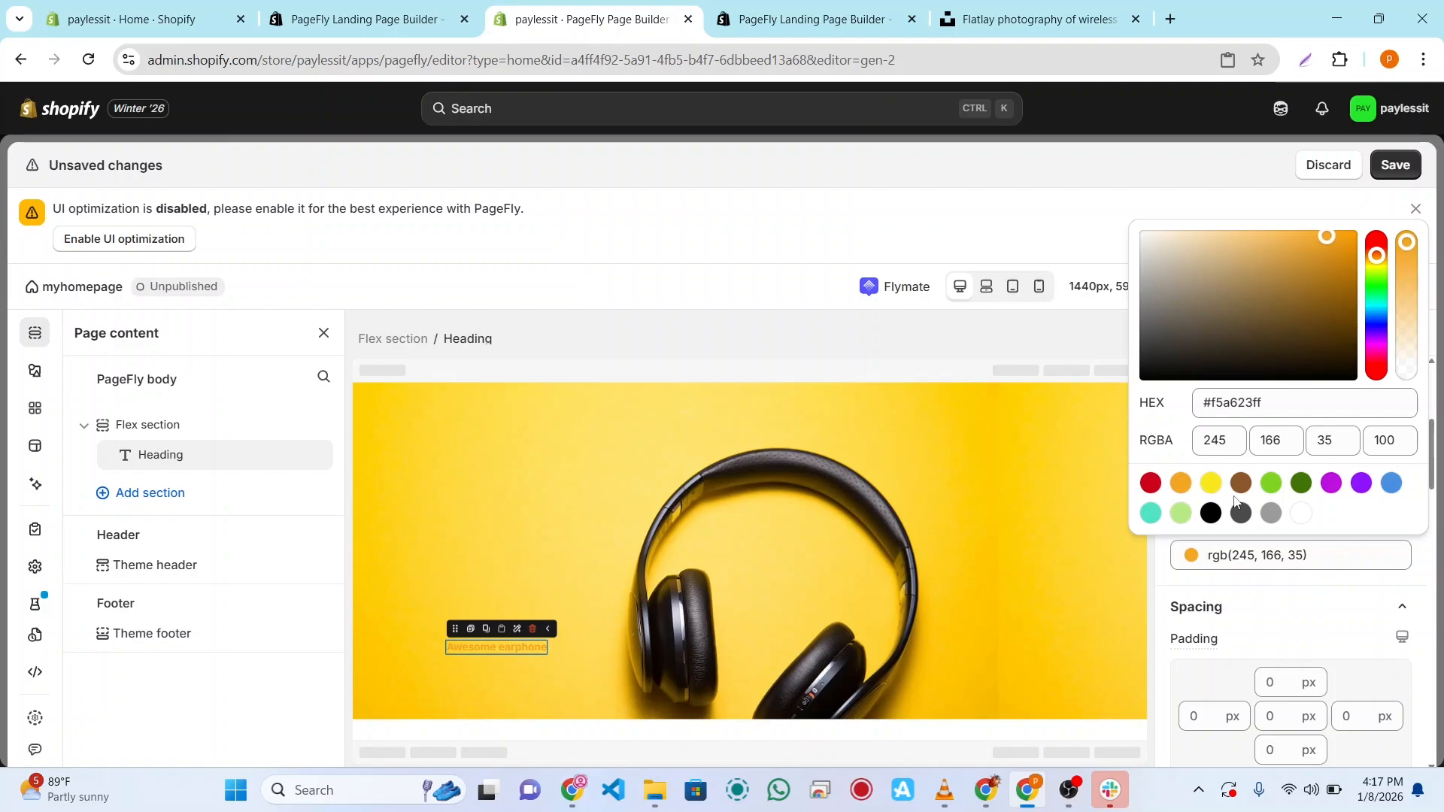
pyautogui.click(1212, 515)
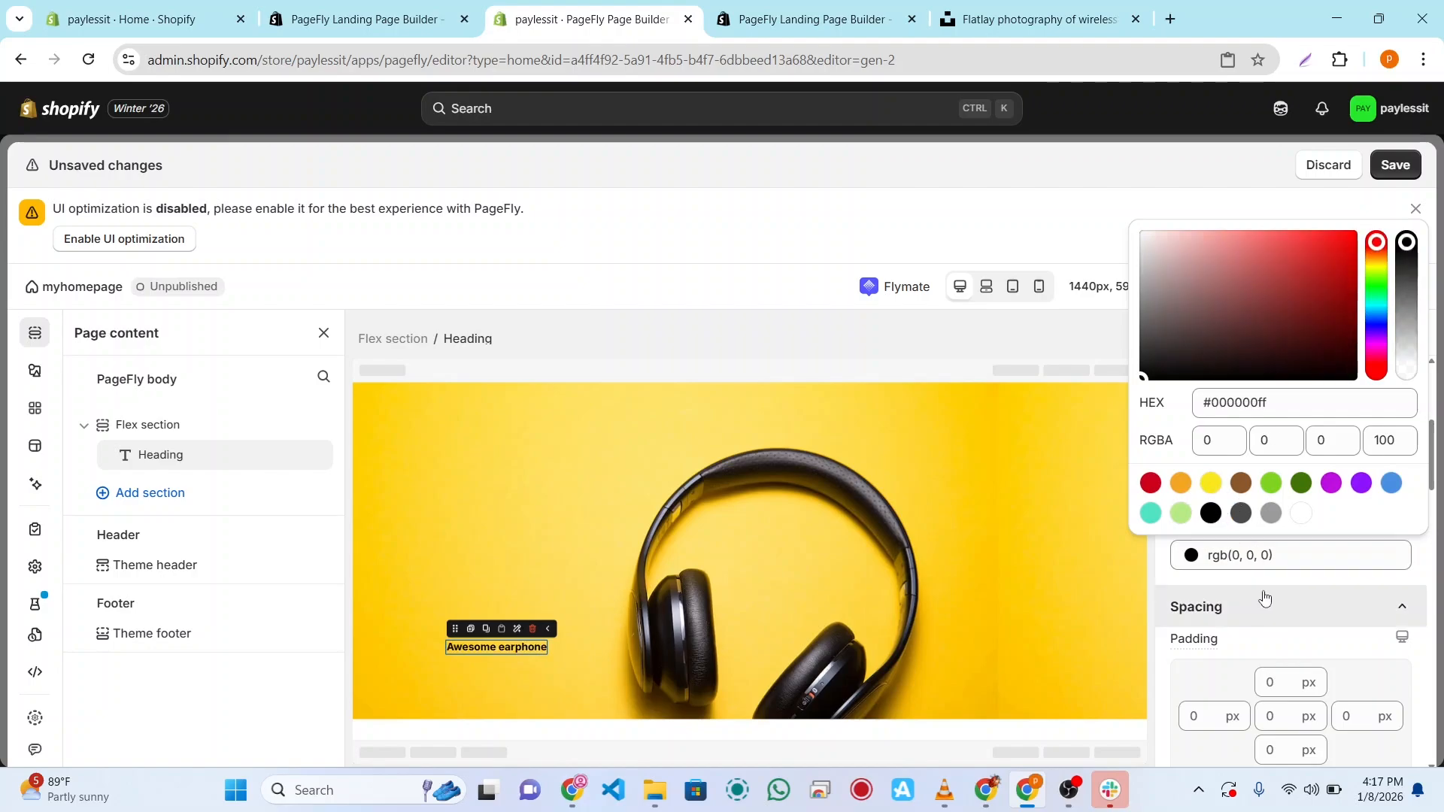
pyautogui.click(1424, 566)
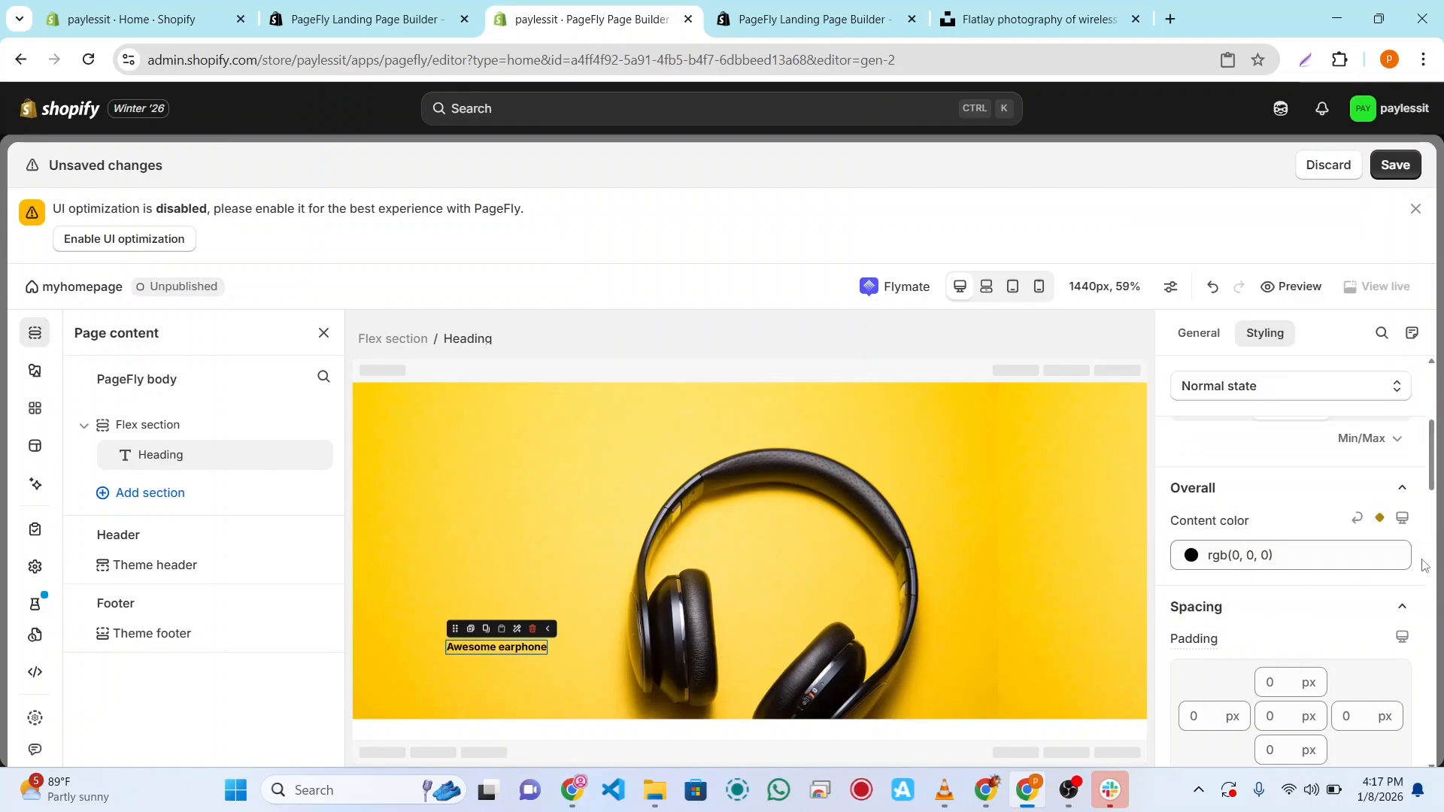
# Step: Set the heading's font family to type-heading-font (Inter Bold) and its font size to 20 px
pyautogui.scroll(-3, 1424, 566)
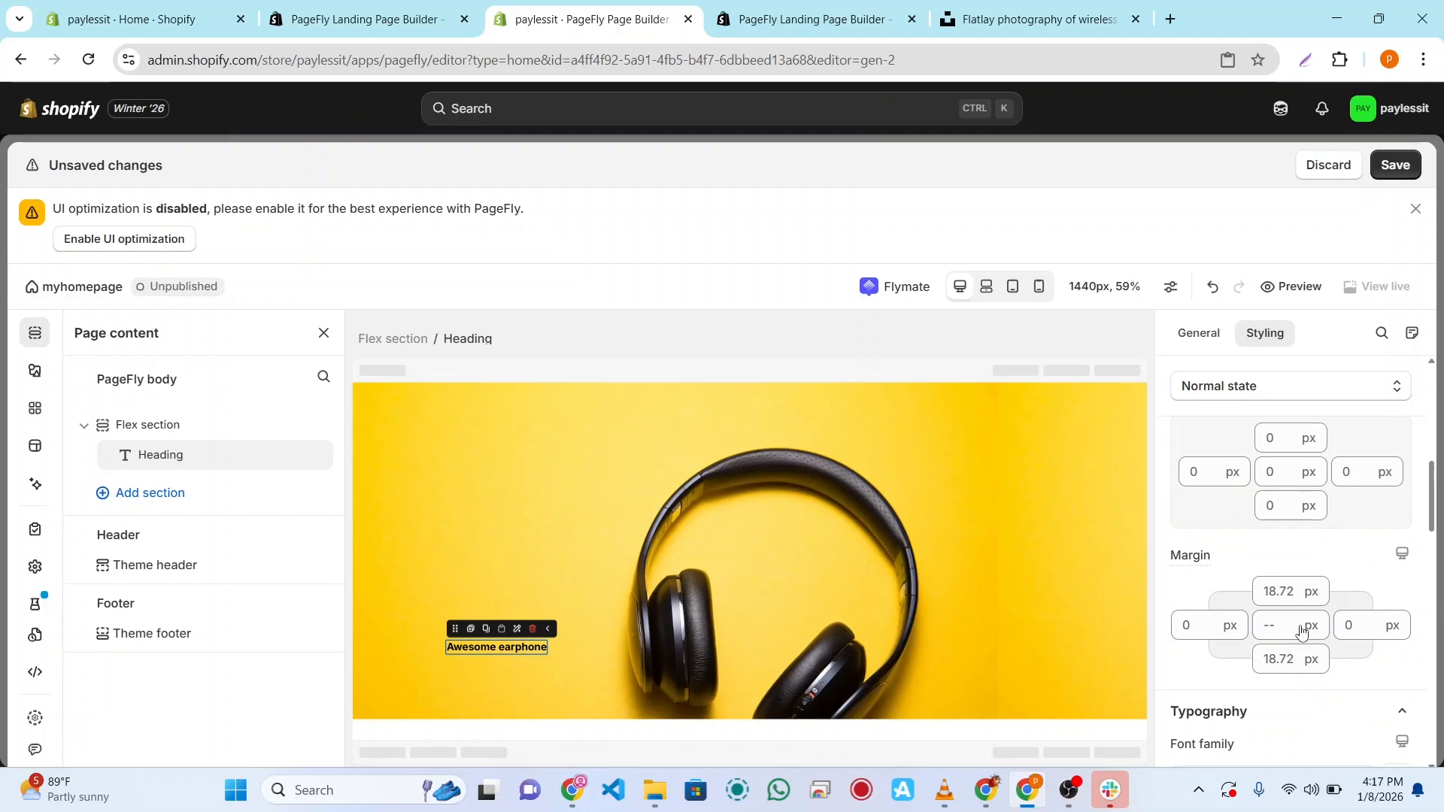
pyautogui.scroll(-2, 1302, 632)
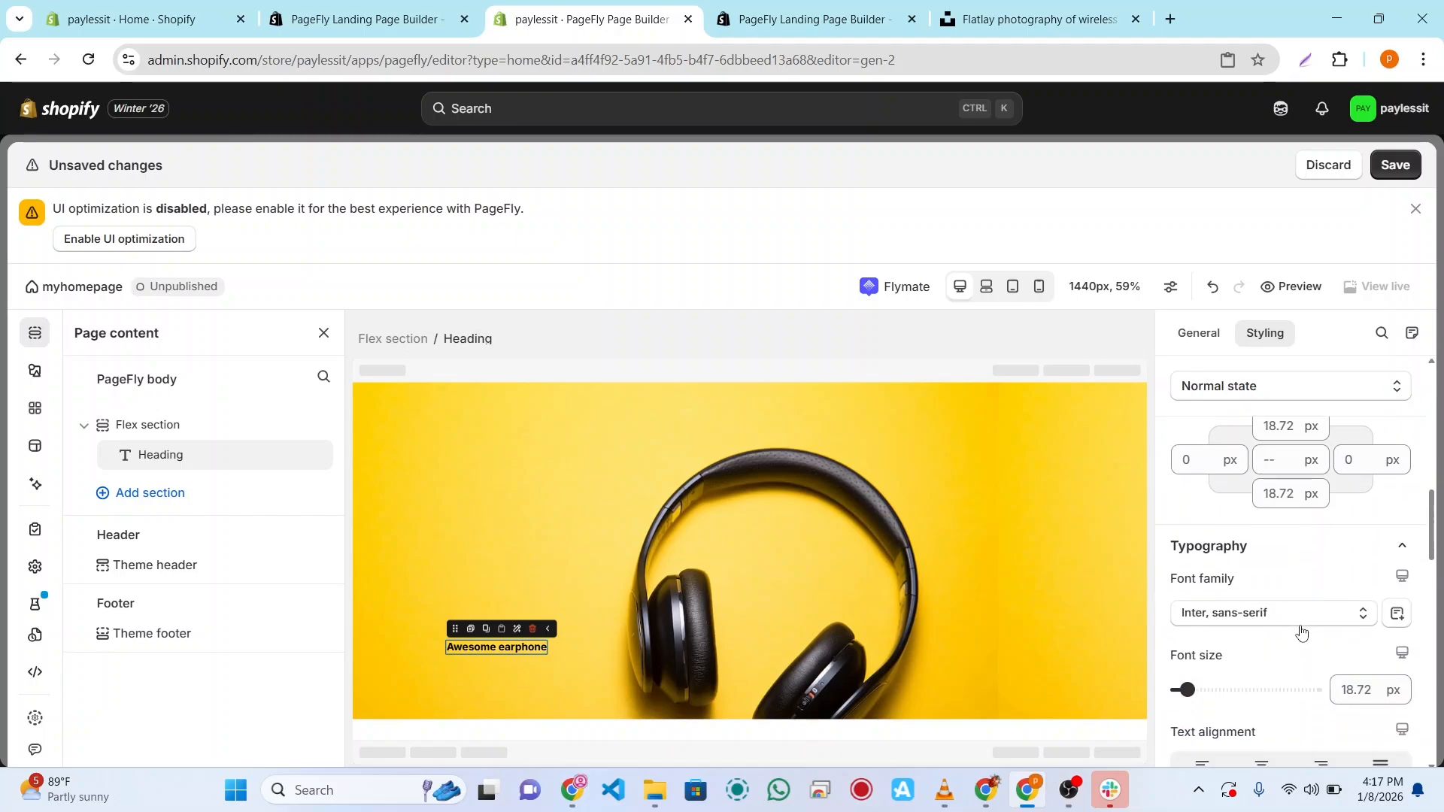
pyautogui.scroll(4, 1302, 633)
pyautogui.scroll(-4, 1301, 633)
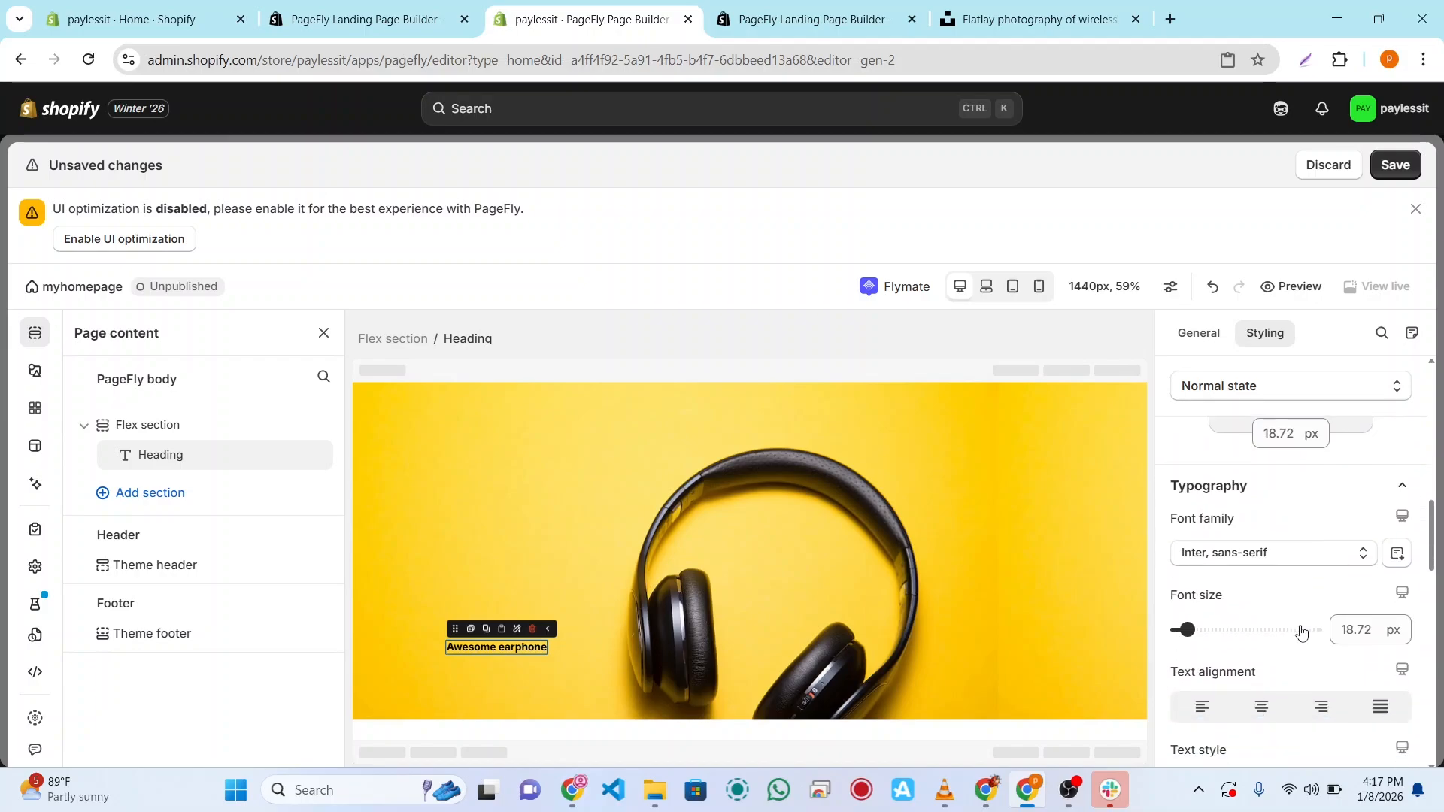
pyautogui.click(1322, 553)
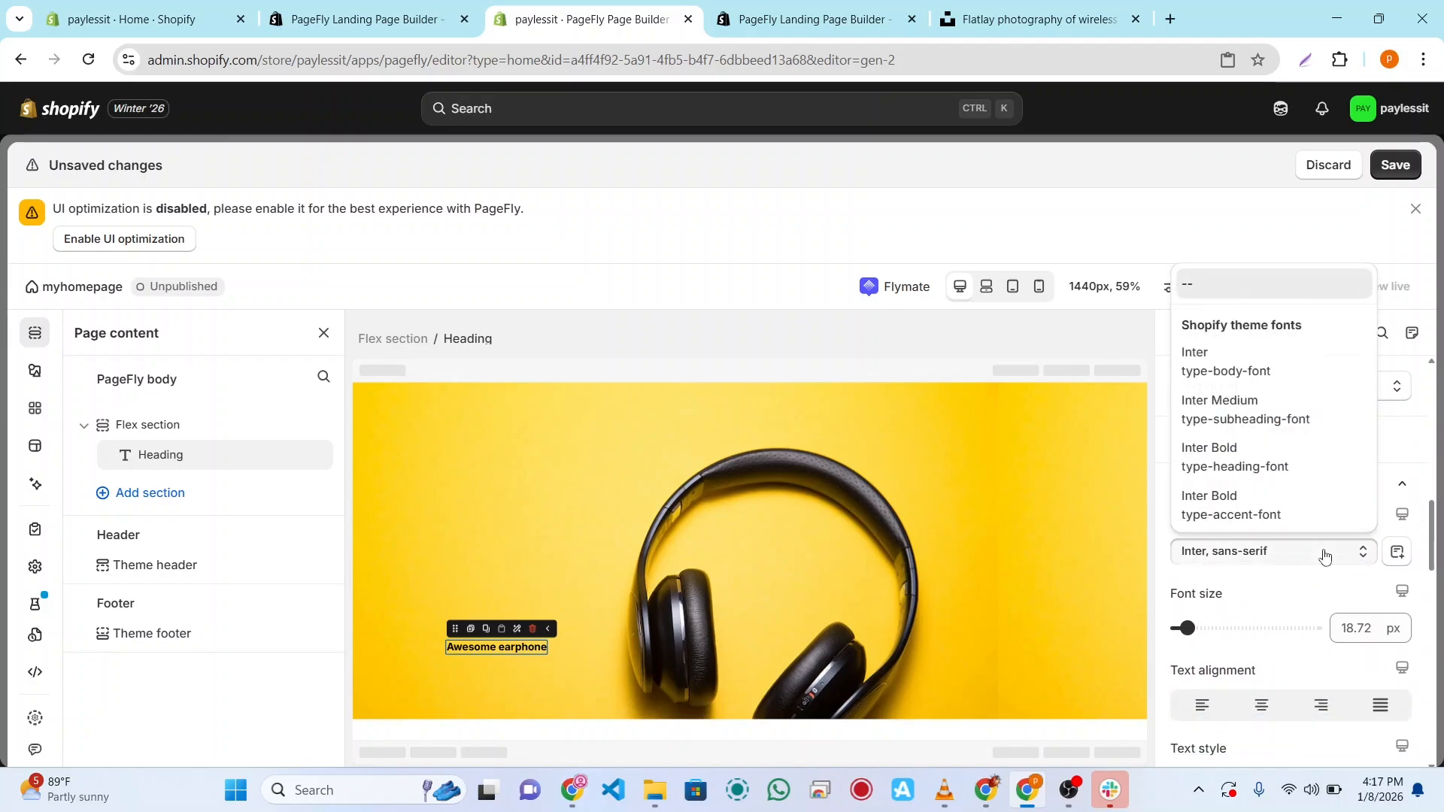
pyautogui.click(1212, 454)
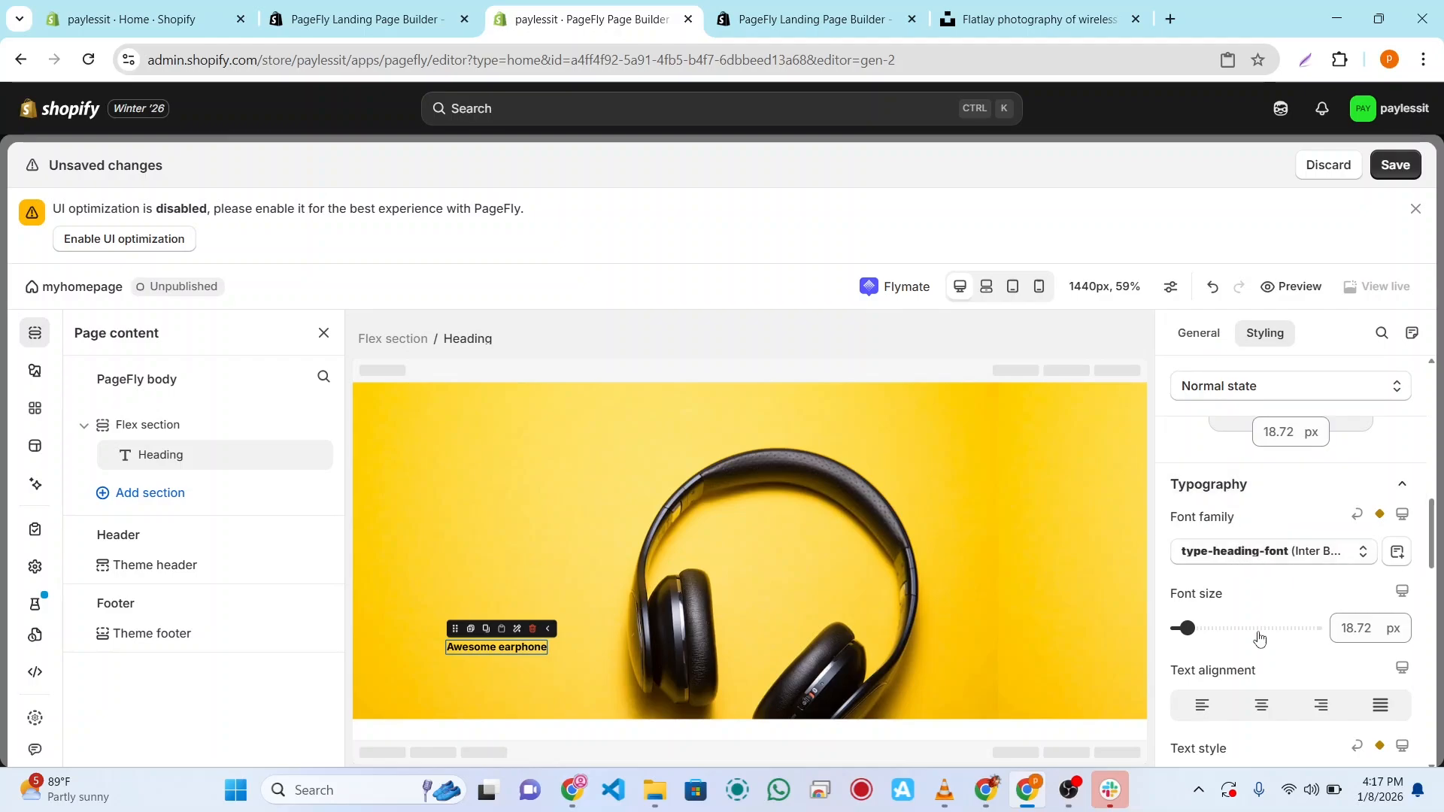
pyautogui.scroll(-1, 1256, 635)
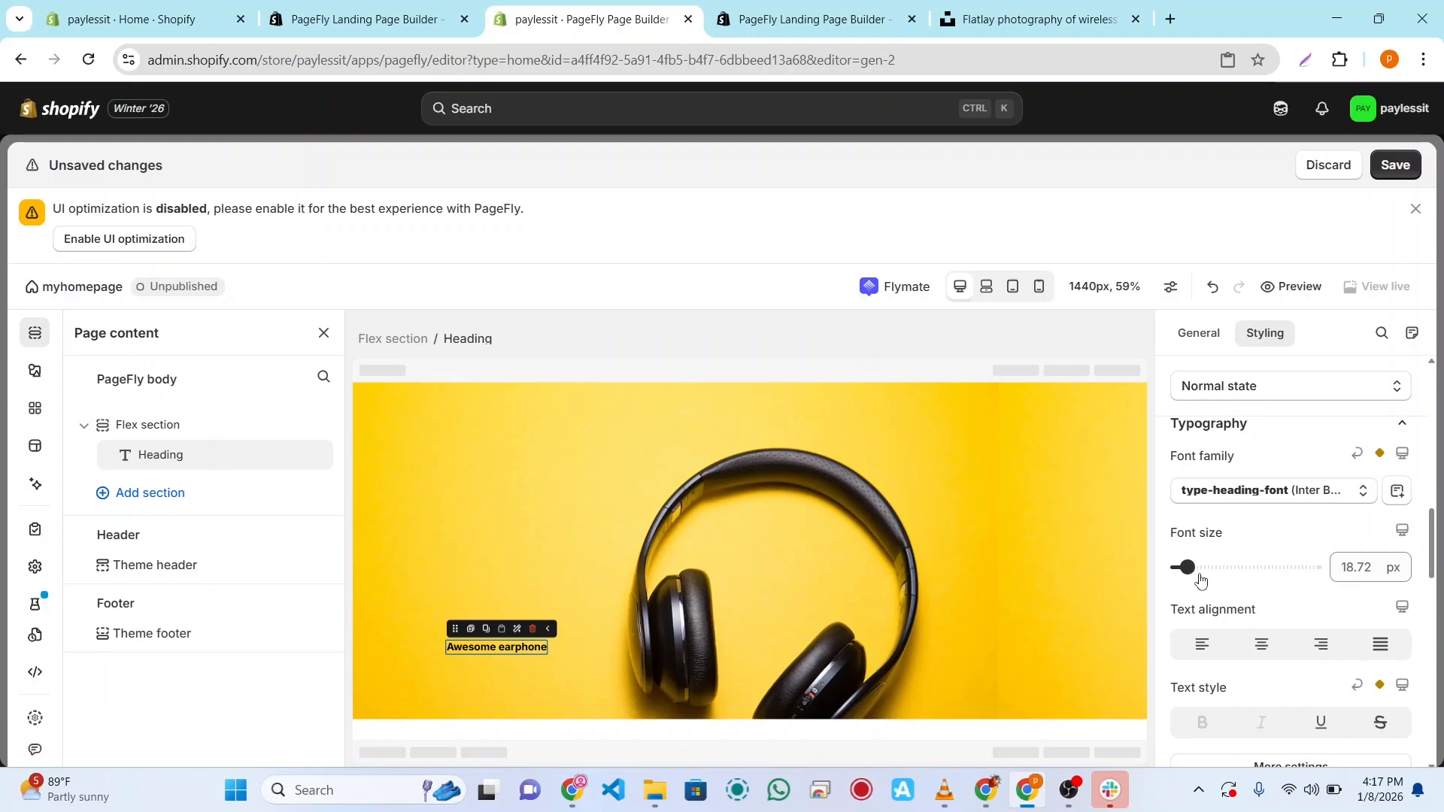
pyautogui.moveTo(1189, 567); pyautogui.dragTo(1188, 569)
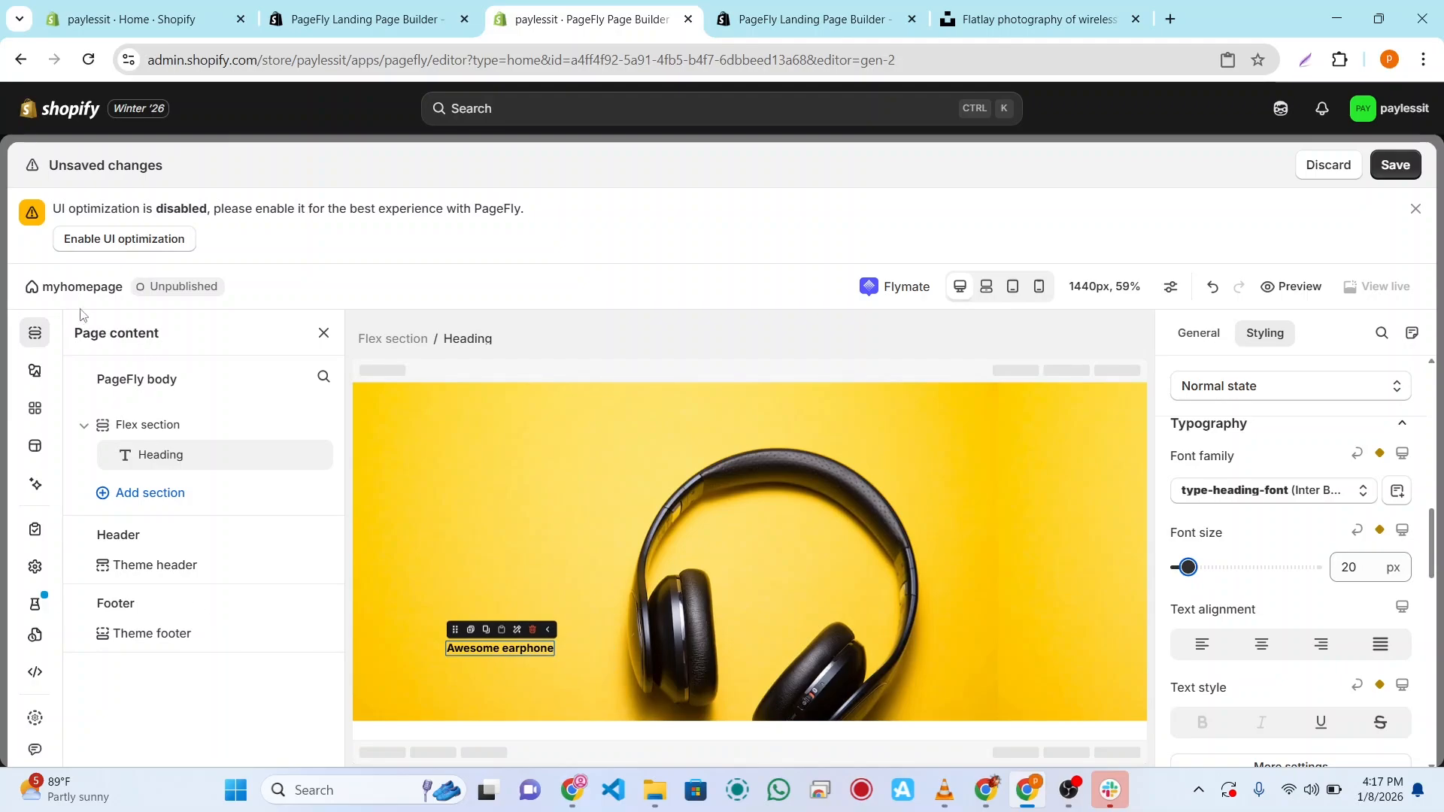
# Step: Add a plain text button without an icon below the heading in the flex section
pyautogui.click(28, 379)
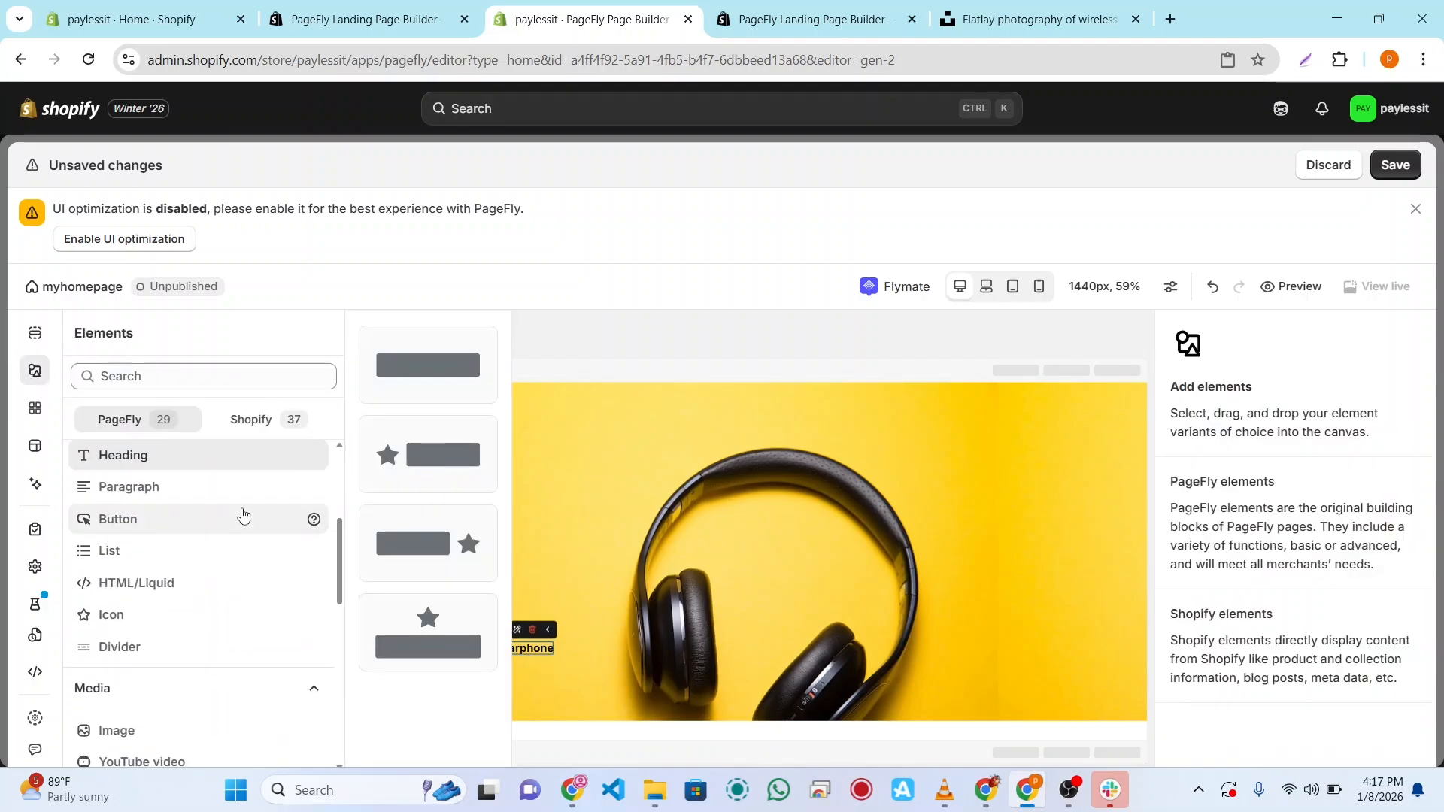
pyautogui.scroll(-1, 194, 524)
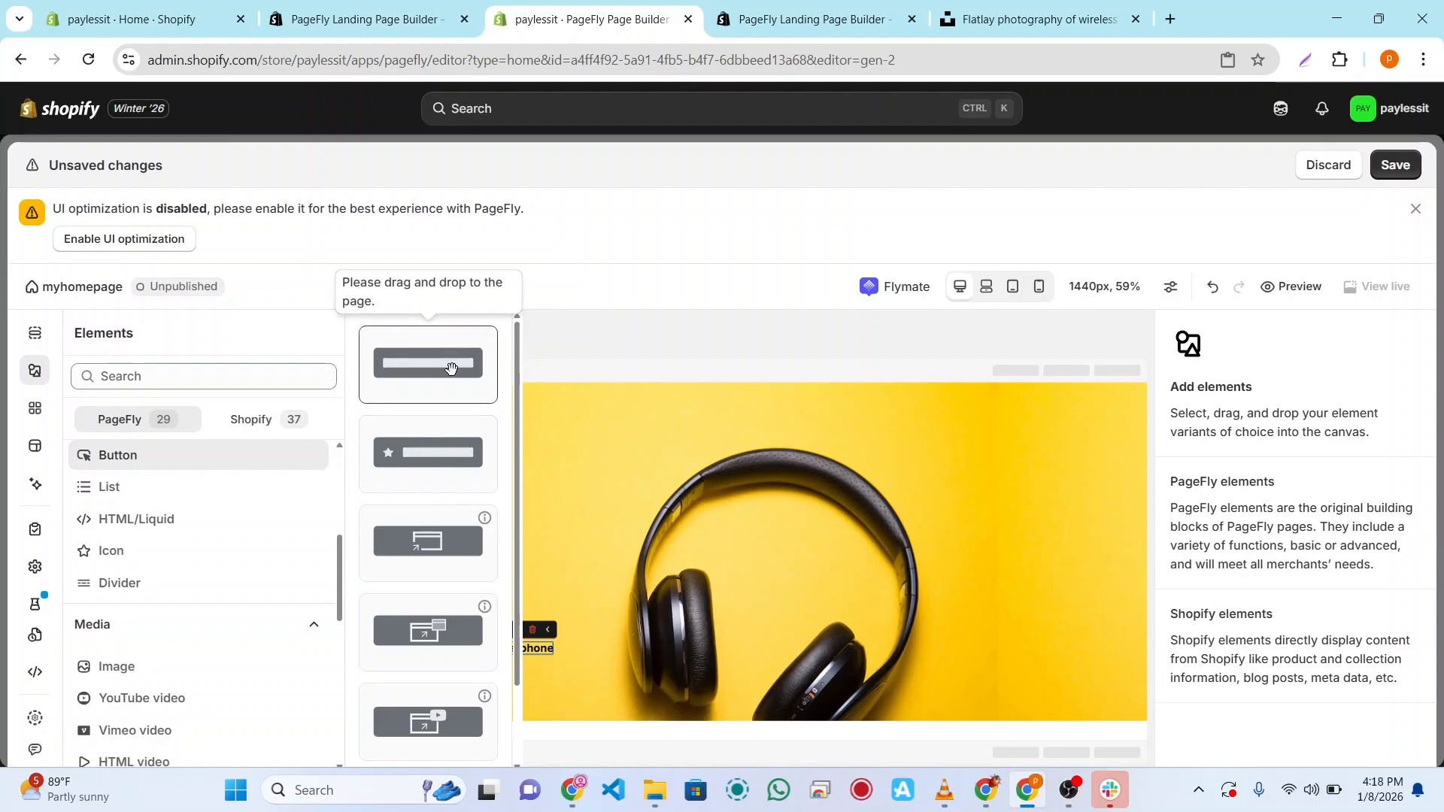
pyautogui.moveTo(452, 367); pyautogui.dragTo(540, 688)
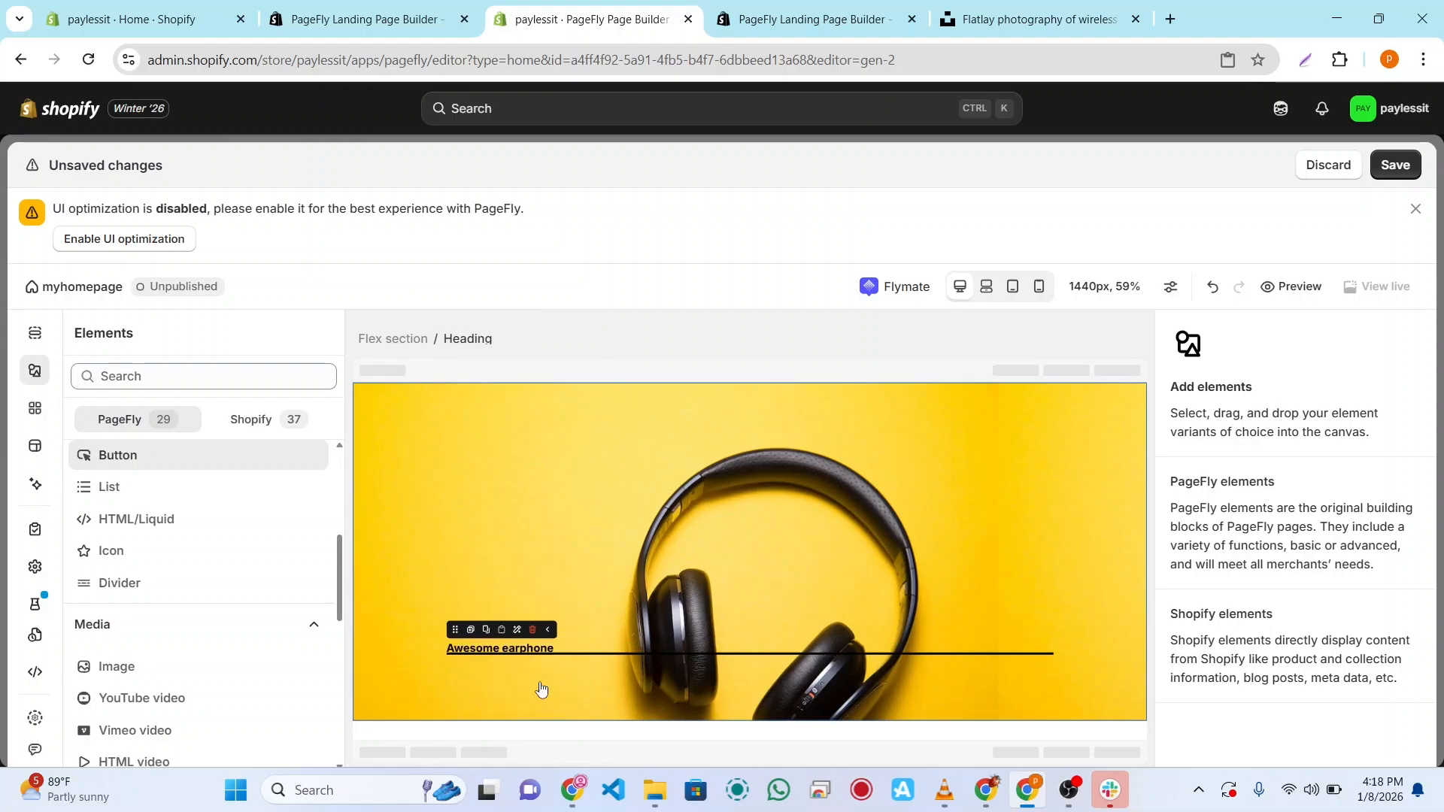
# Step: Replace the placeholder text of the button below the heading with "Buy Now"
pyautogui.click(481, 679)
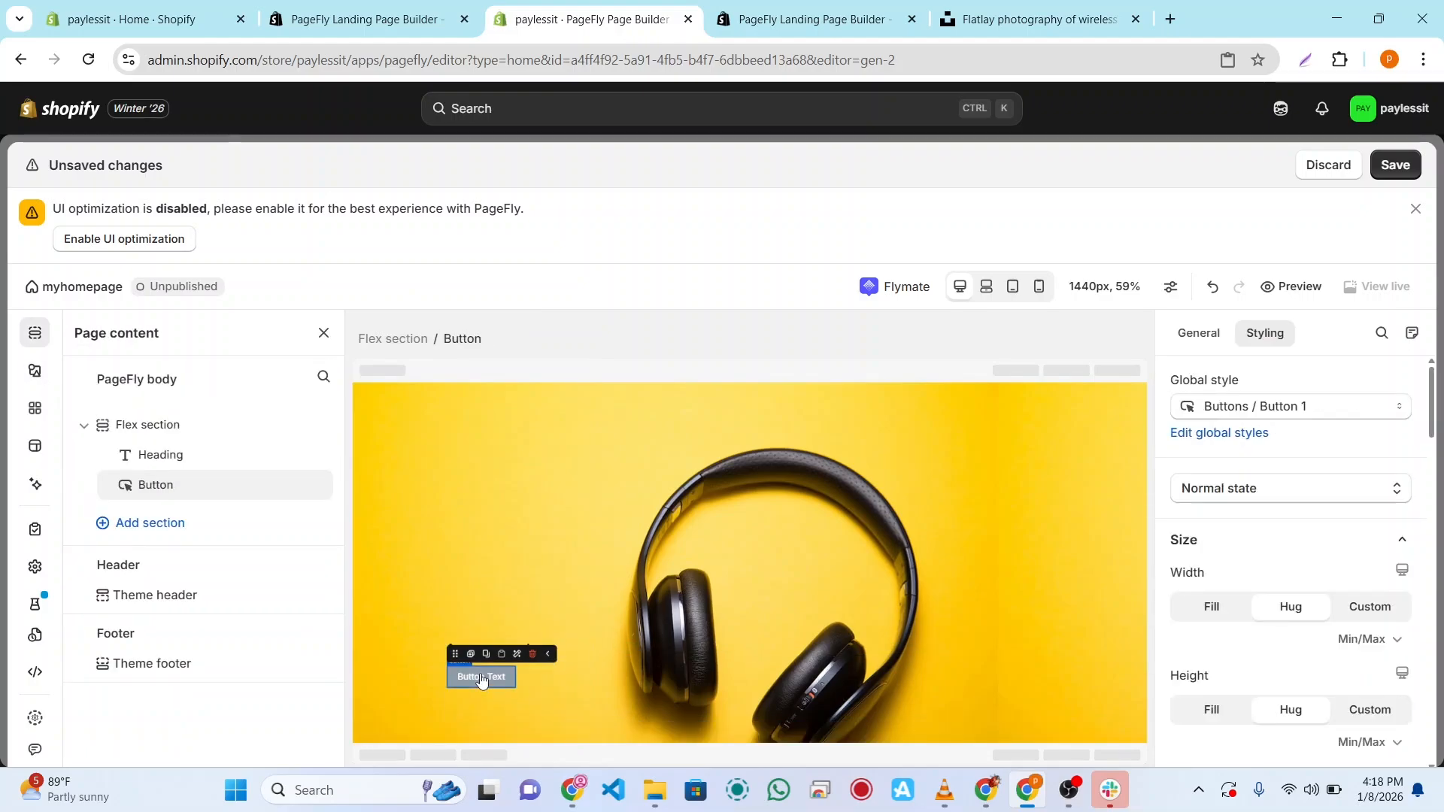
pyautogui.tripleClick(481, 676)
pyautogui.write('Buy')
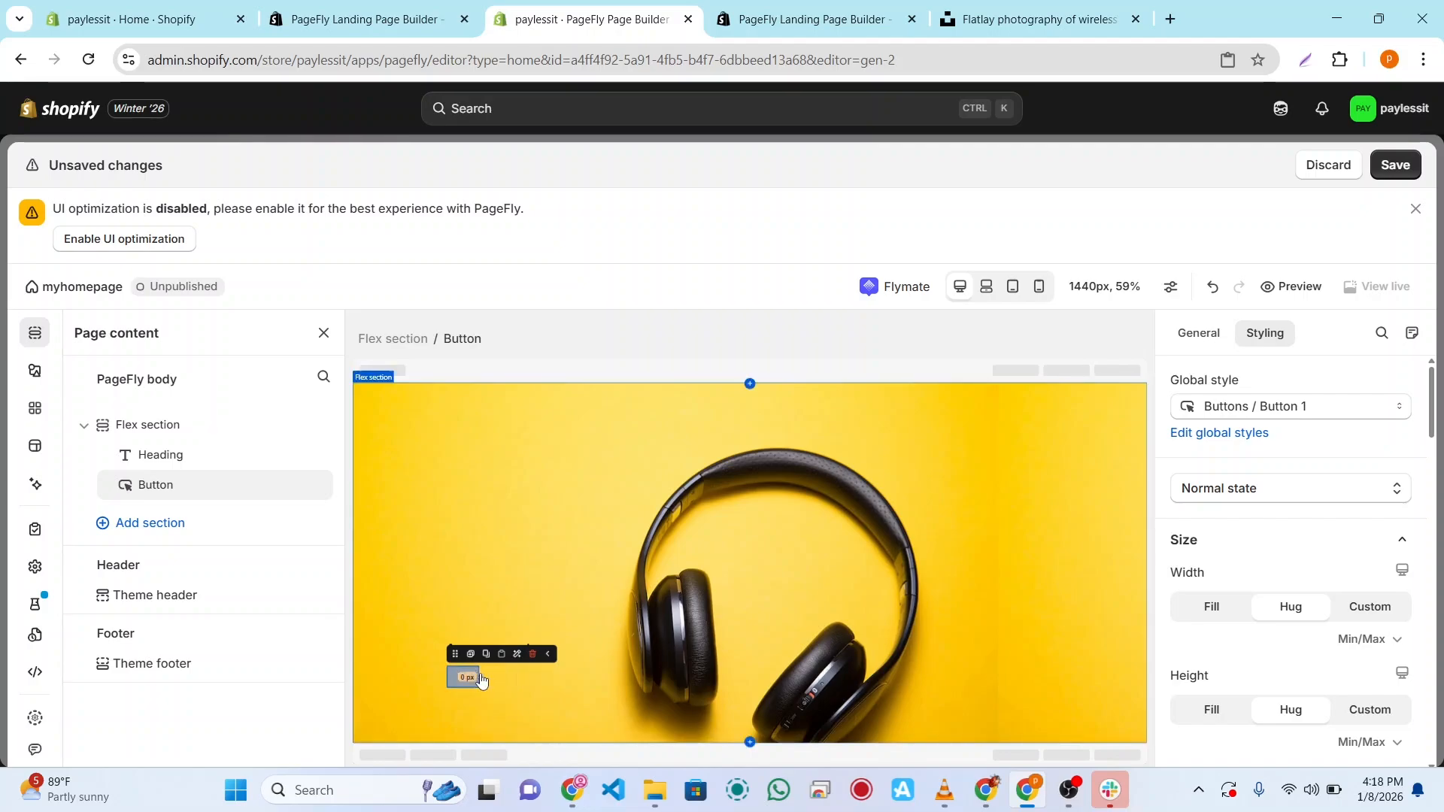
pyautogui.write(' N')
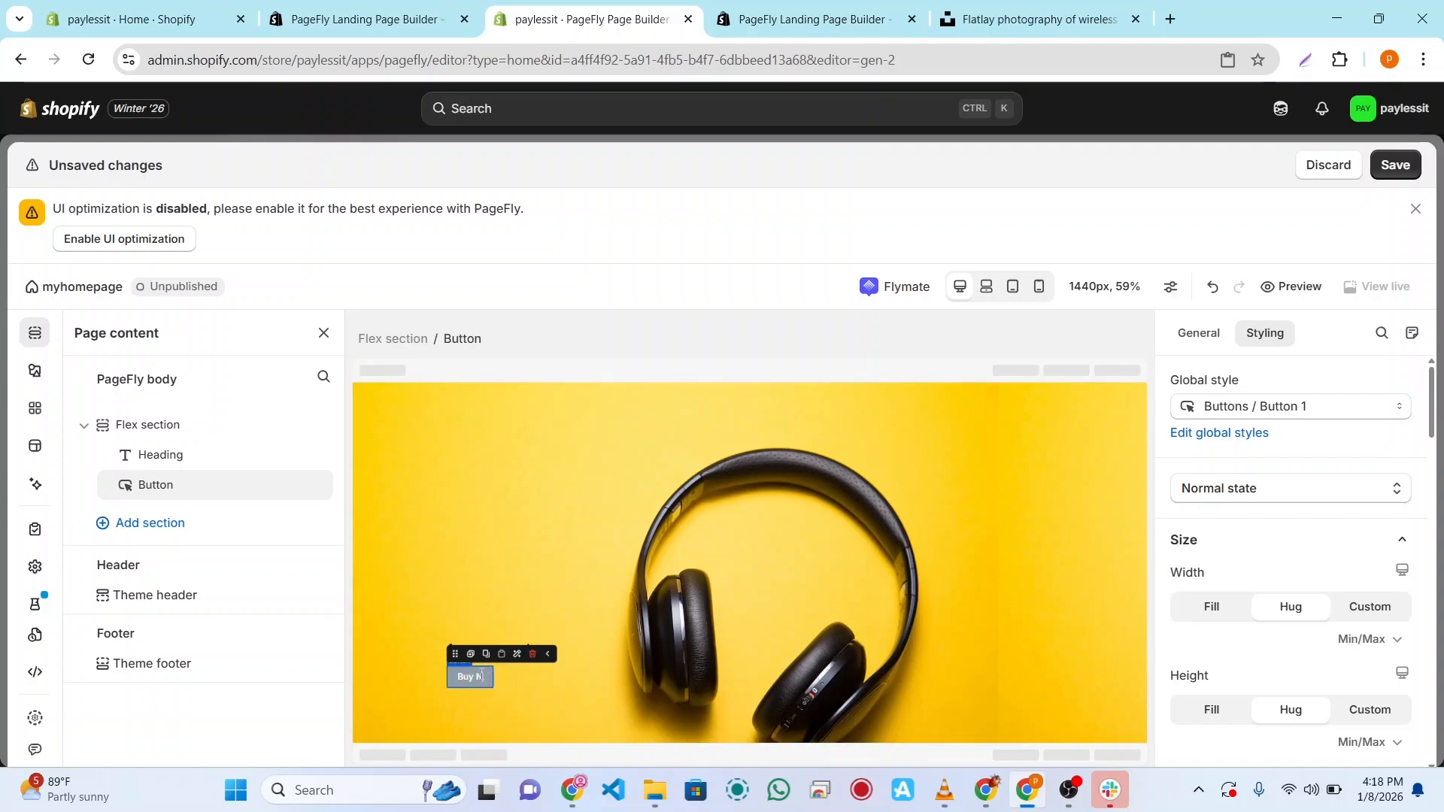
pyautogui.write('o')
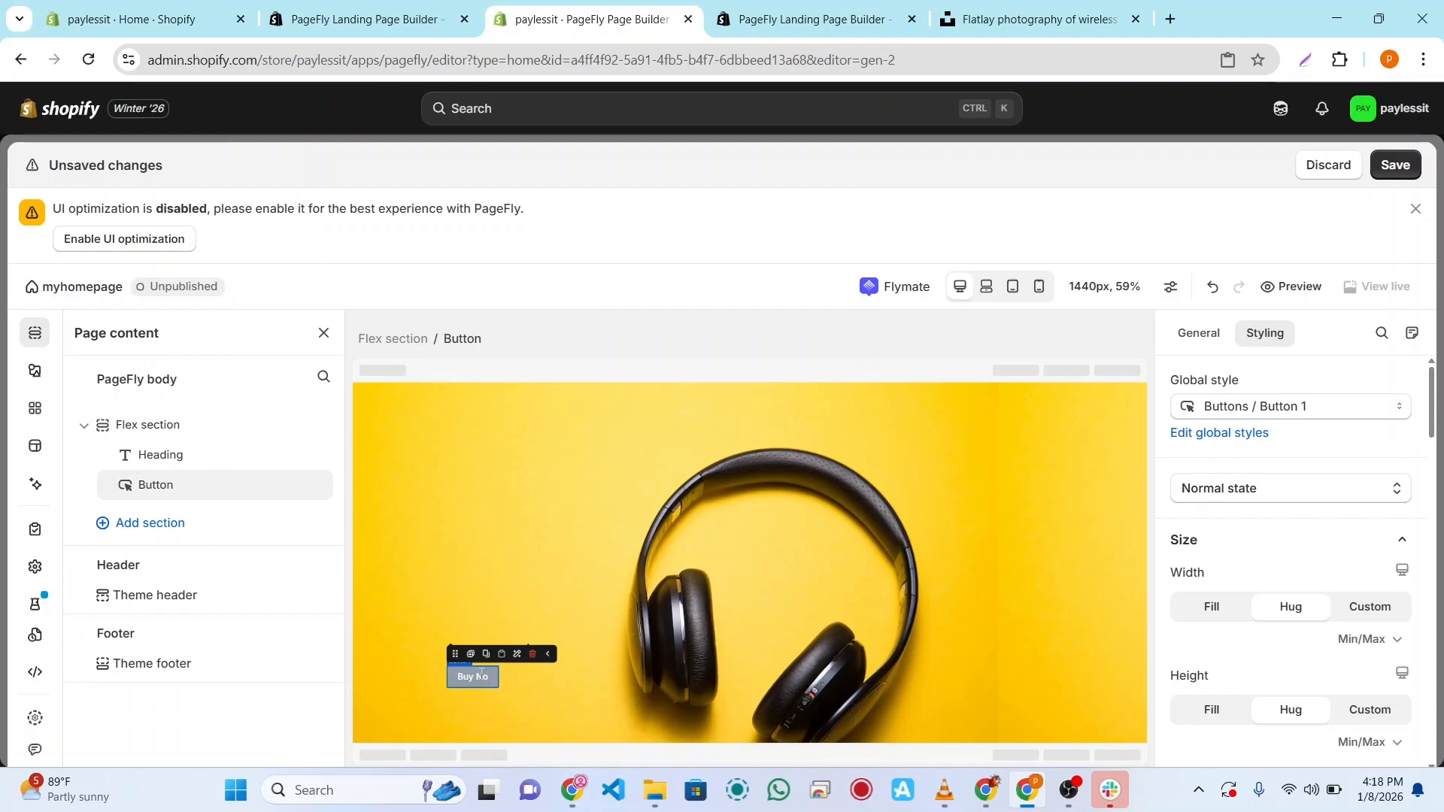
pyautogui.write('w')
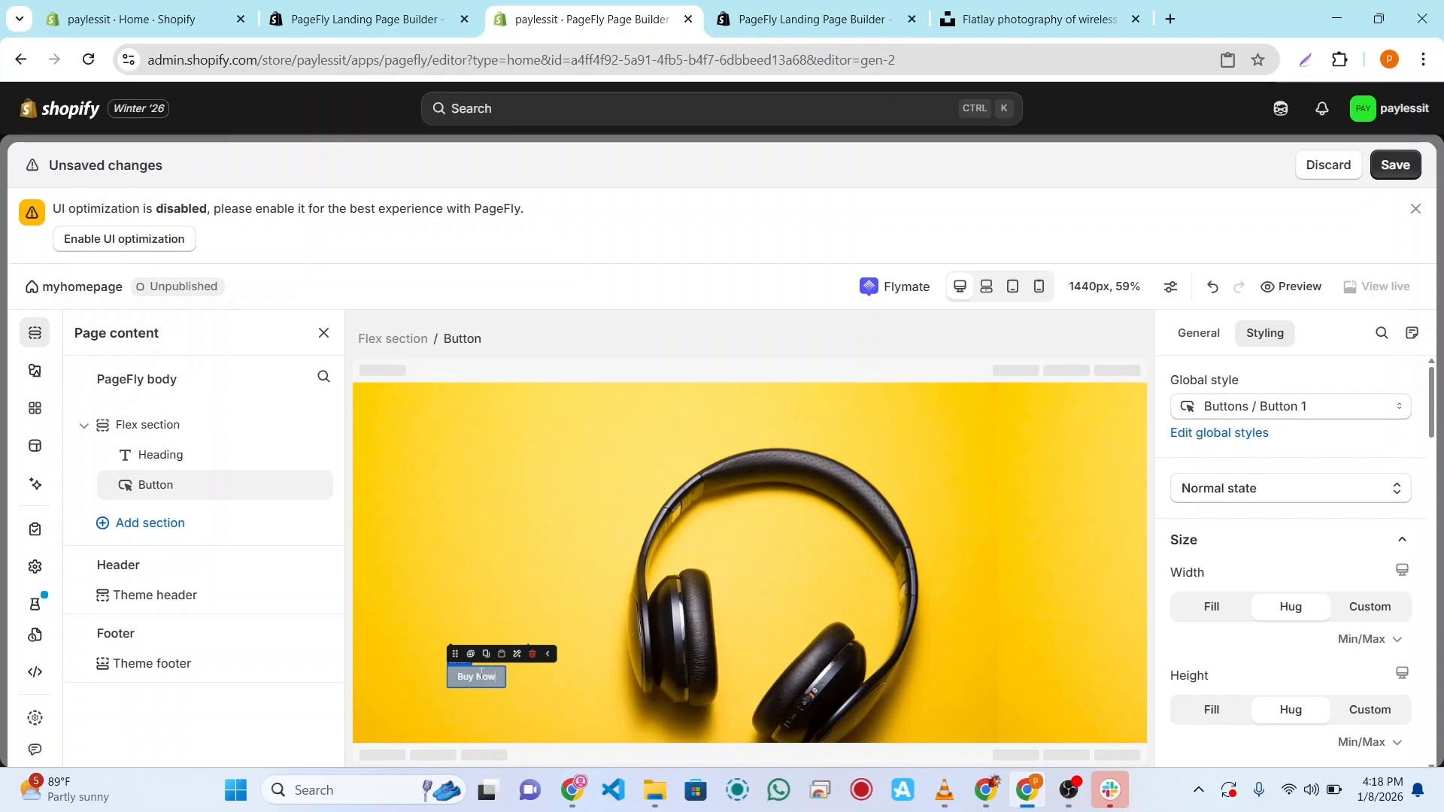
pyautogui.click(558, 609)
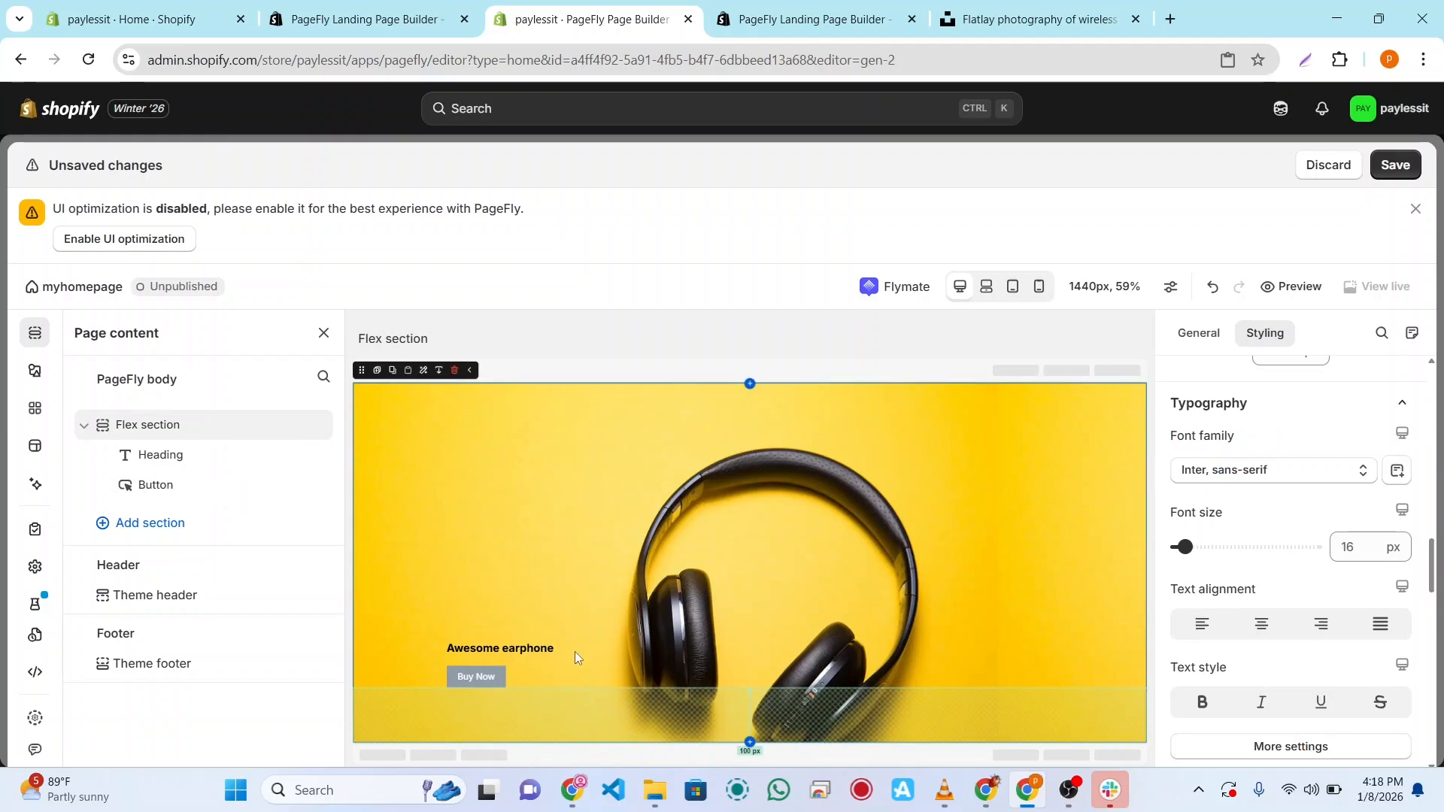
# Step: Set the Buy Now button's background color to black, rgb(0, 0, 0)
pyautogui.click(485, 676)
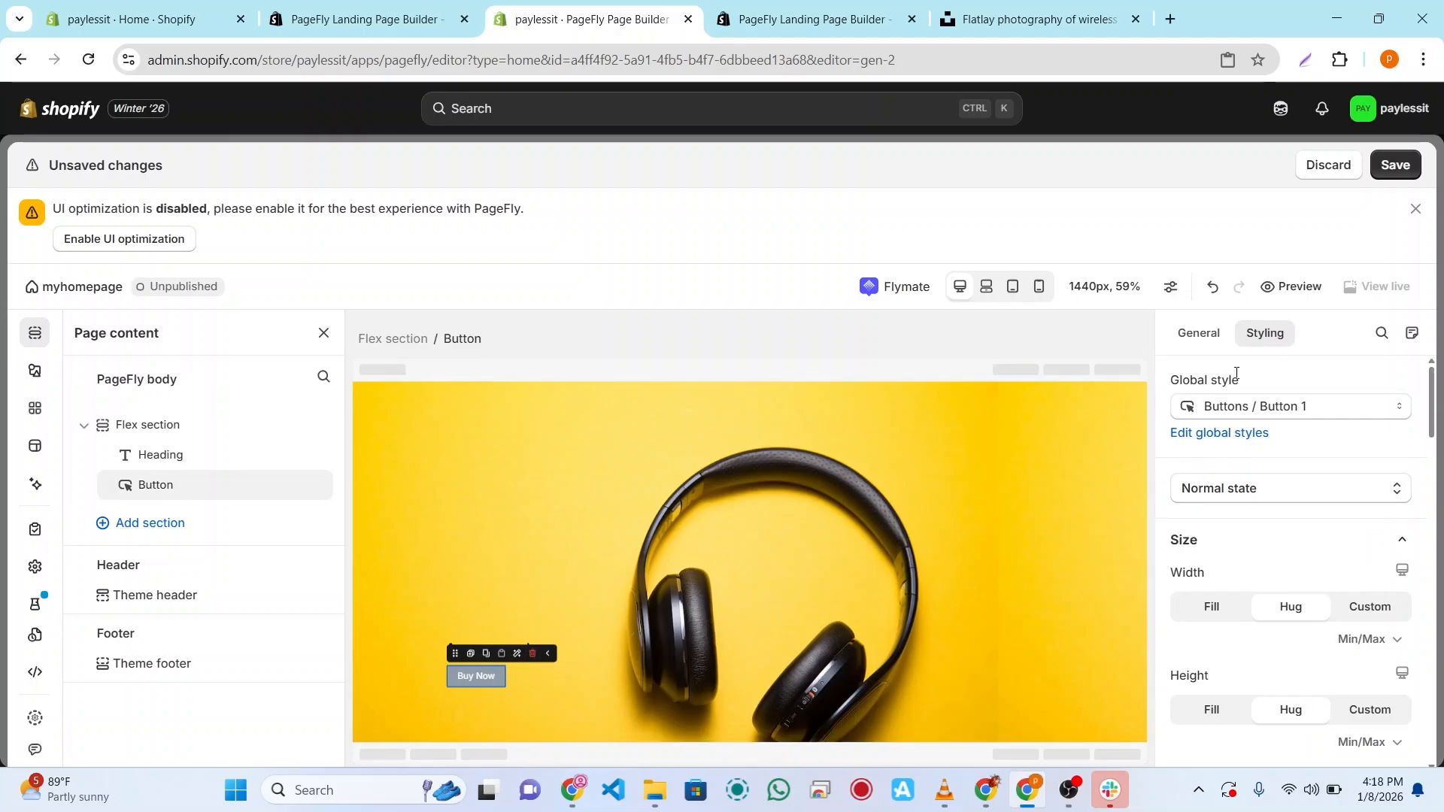
pyautogui.scroll(-5, 1268, 488)
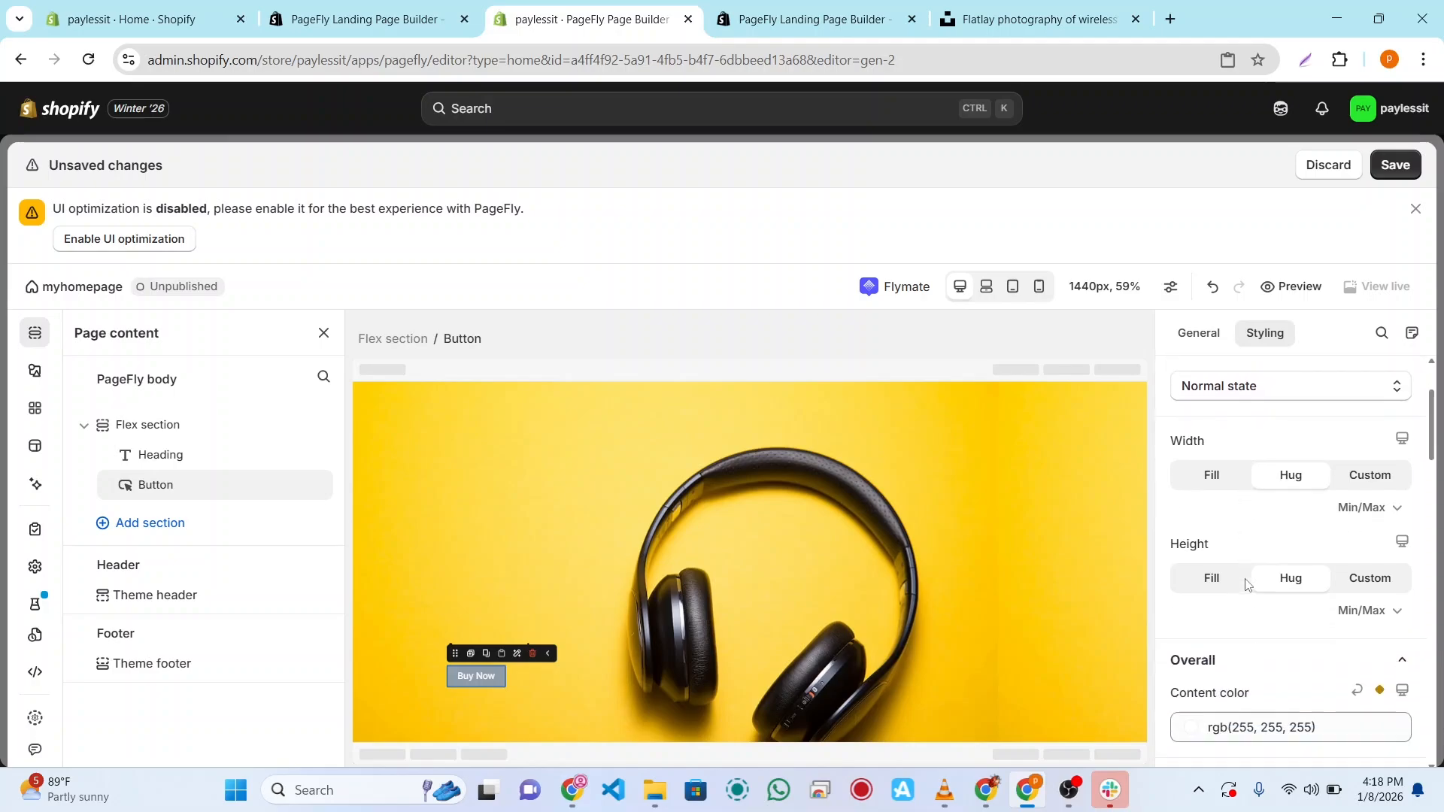
pyautogui.scroll(-5, 1245, 584)
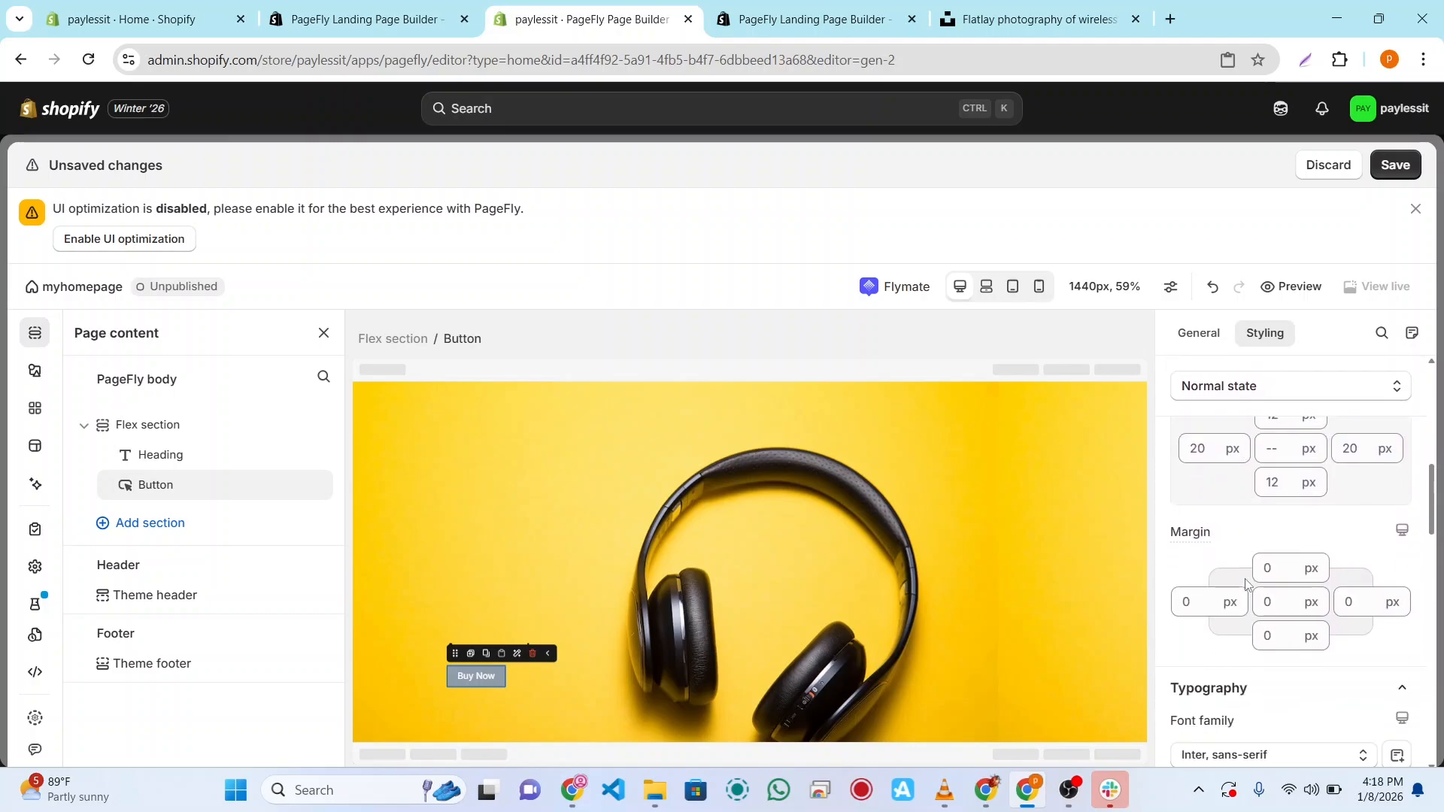
pyautogui.scroll(-3, 1246, 584)
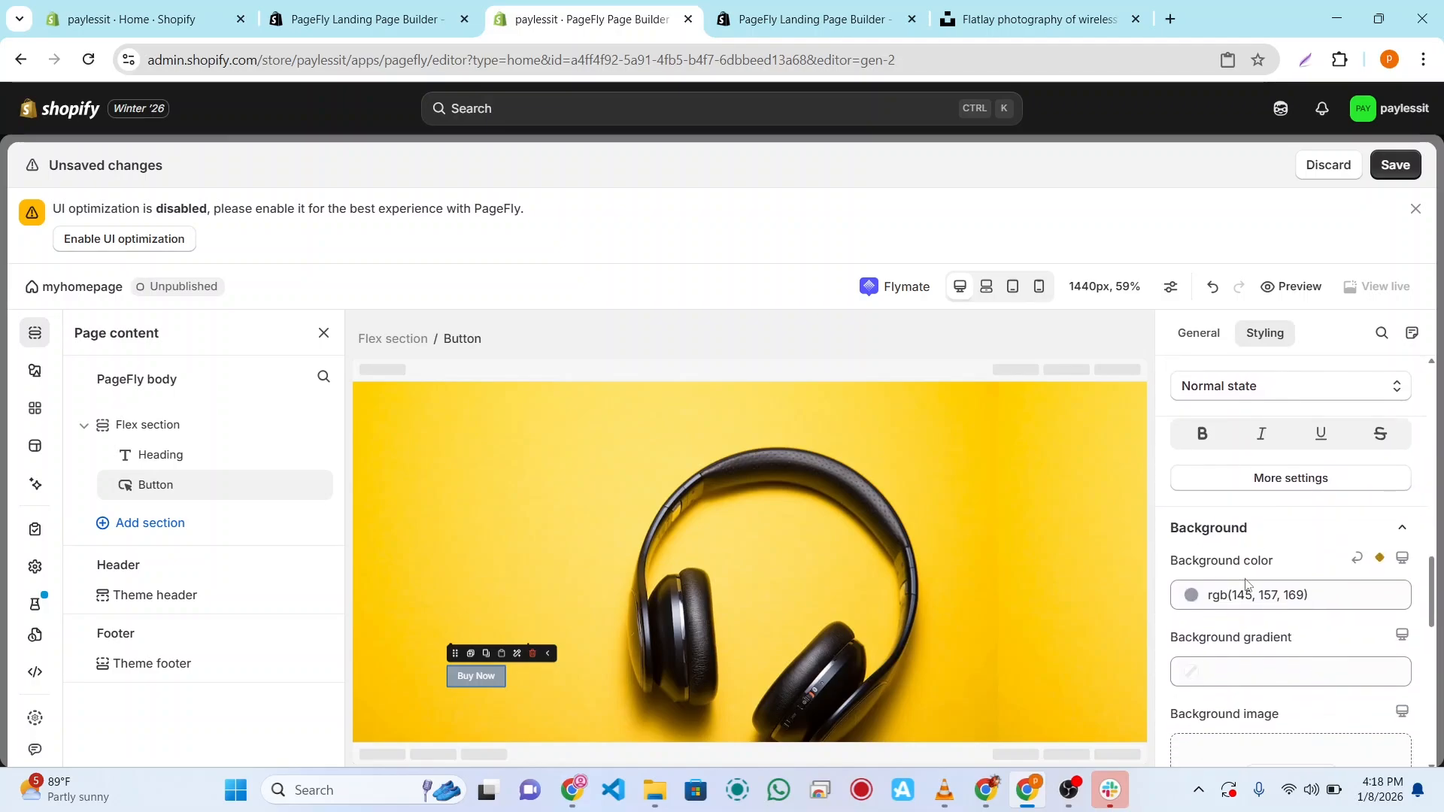
pyautogui.click(1195, 599)
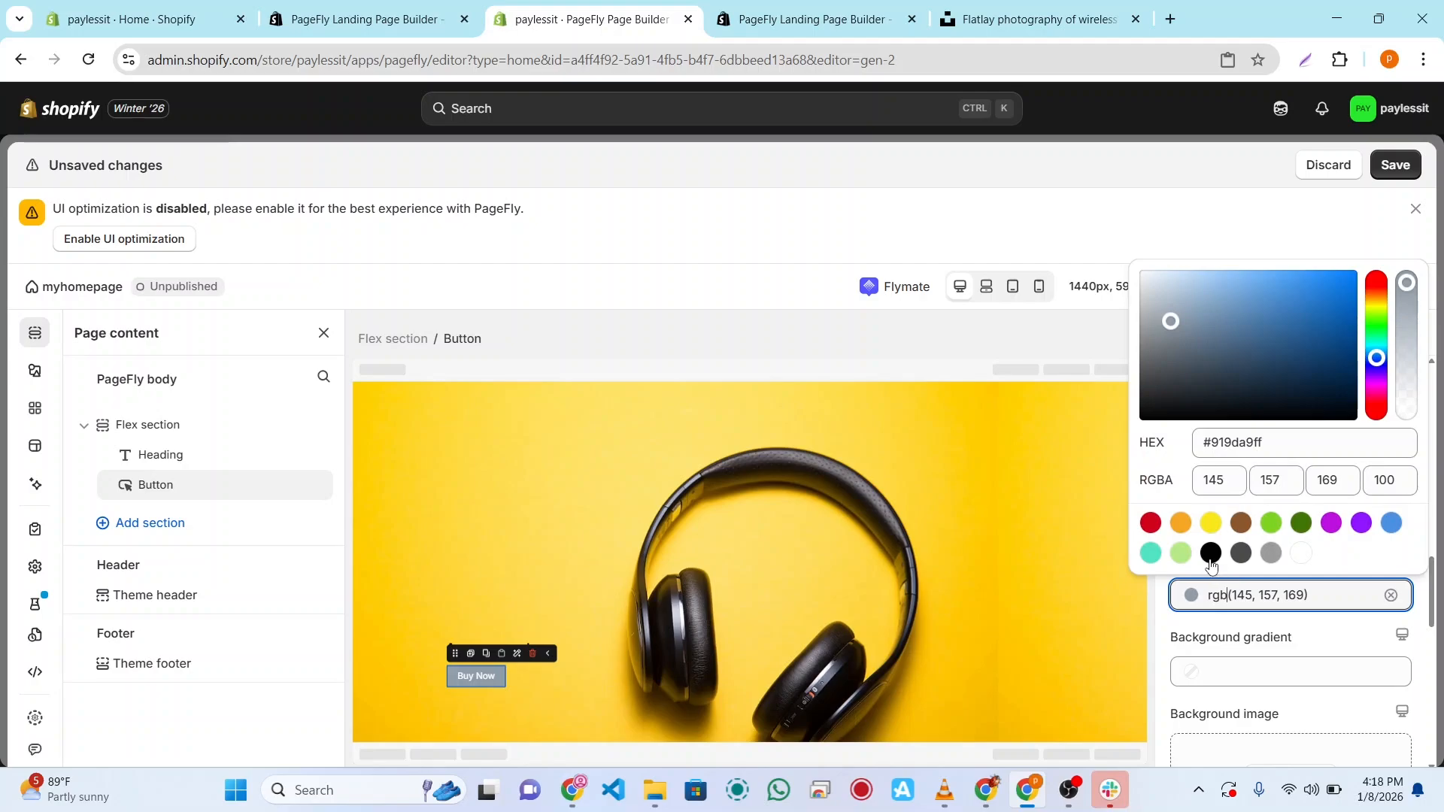
pyautogui.click(1211, 552)
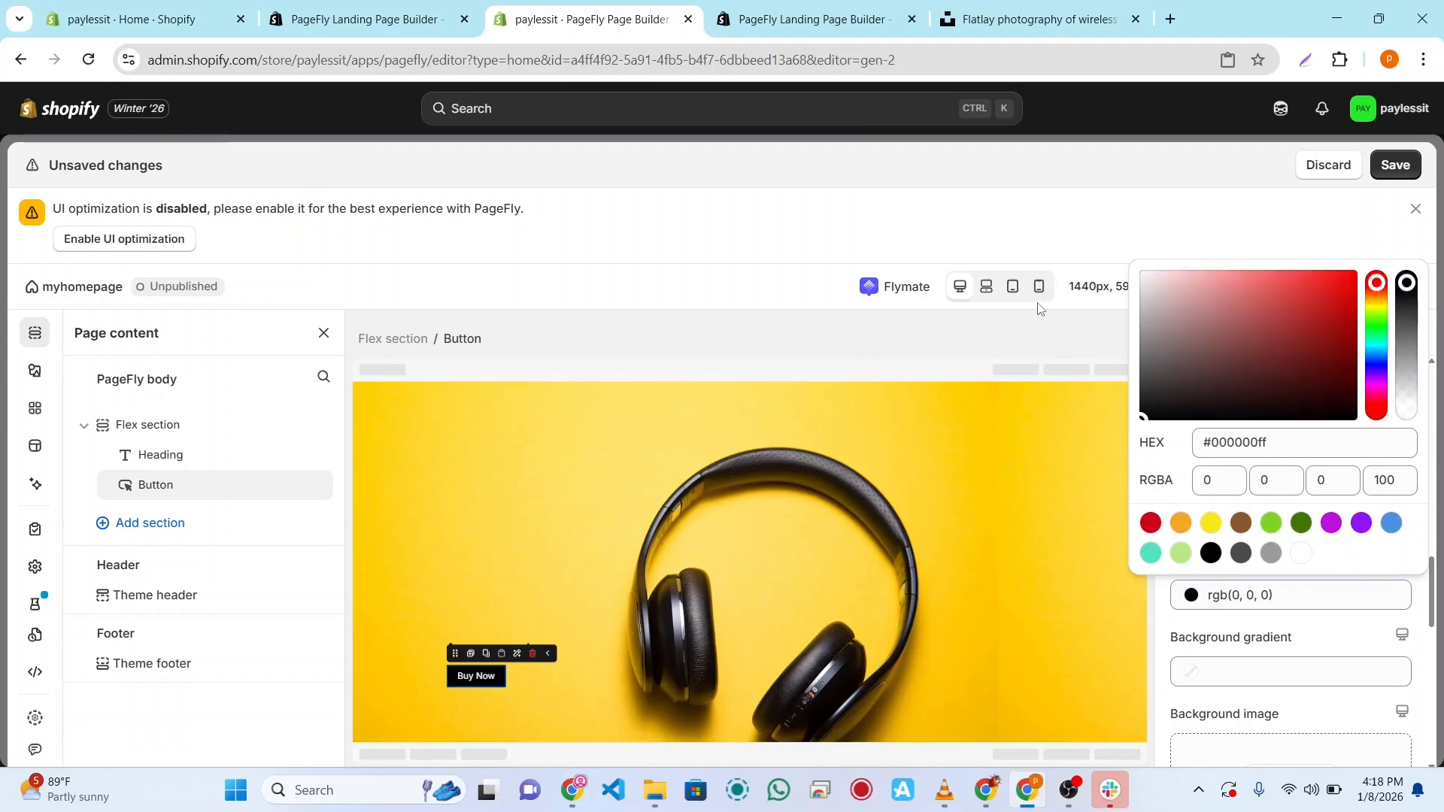
pyautogui.click(1052, 323)
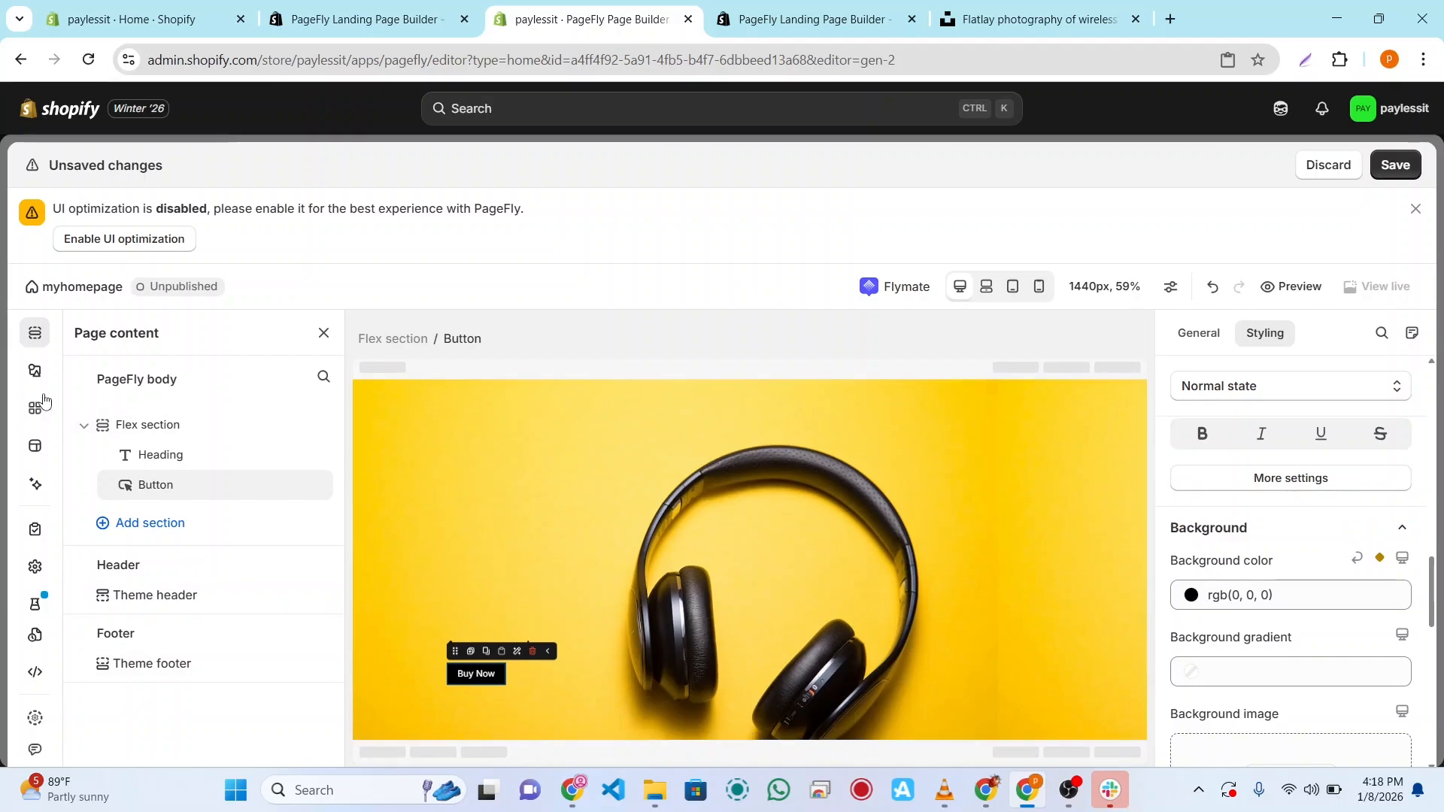
# Step: Add a two-column layout section with 1/2 and 1/2 blocks below the headphones hero section
pyautogui.click(35, 373)
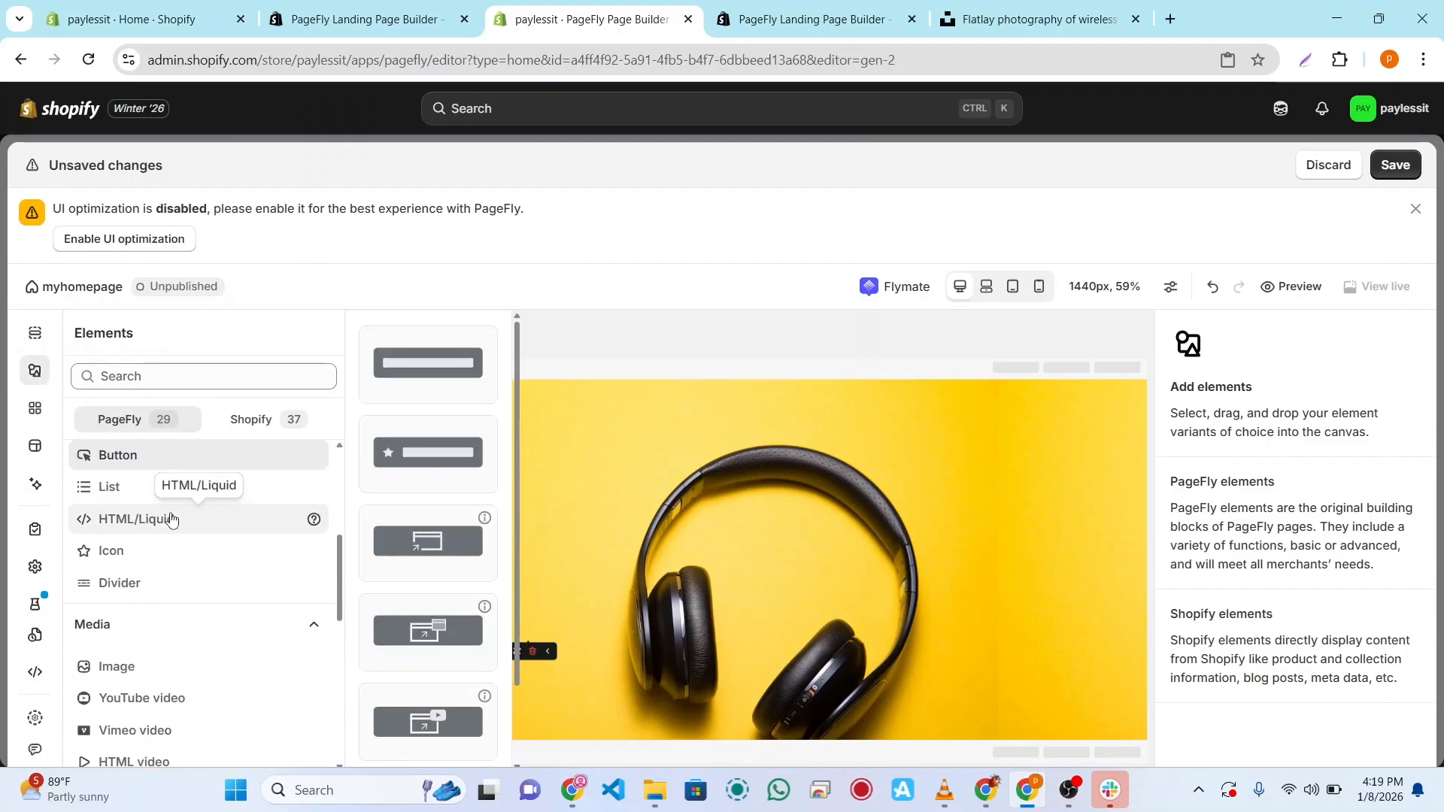
pyautogui.scroll(-2, 151, 584)
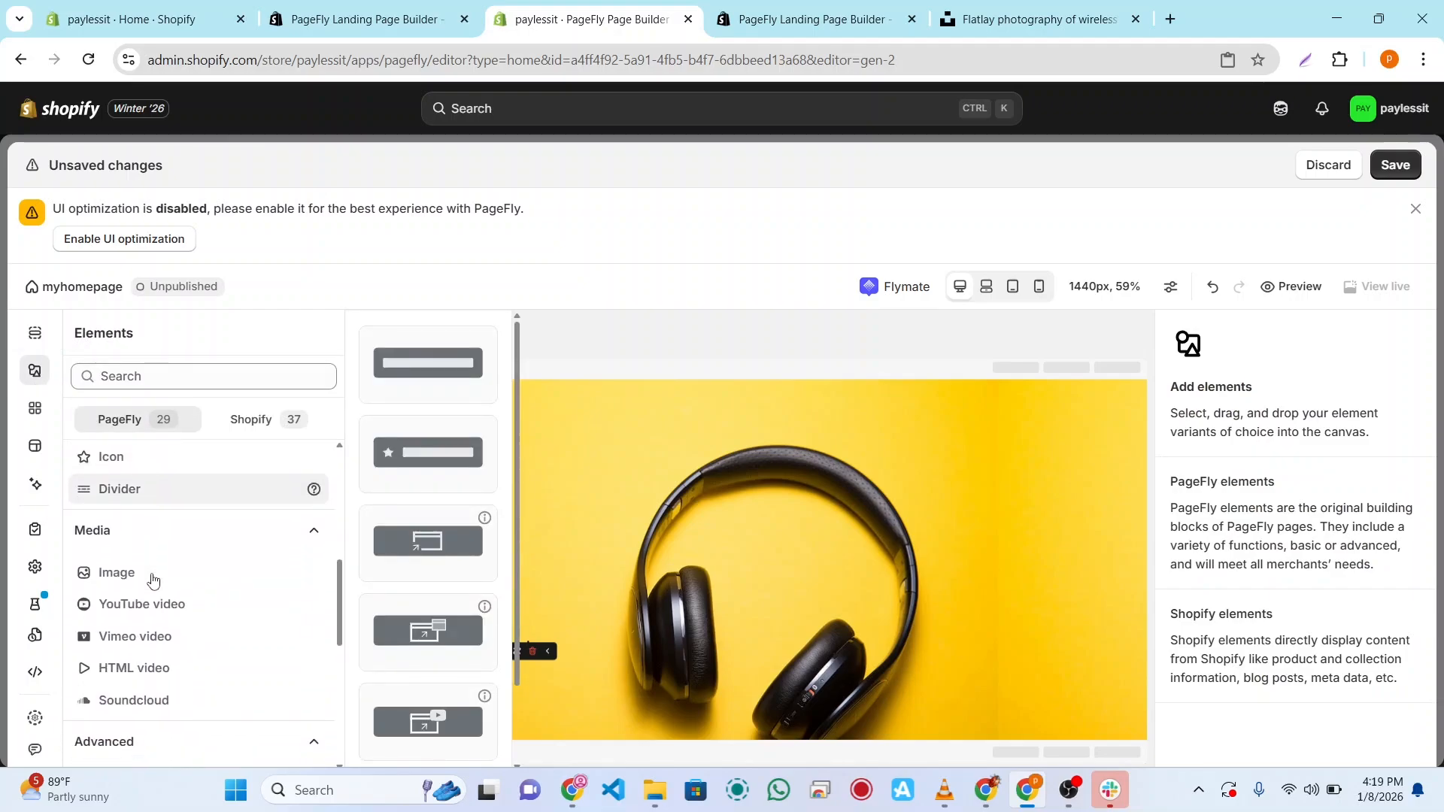
pyautogui.scroll(8, 152, 579)
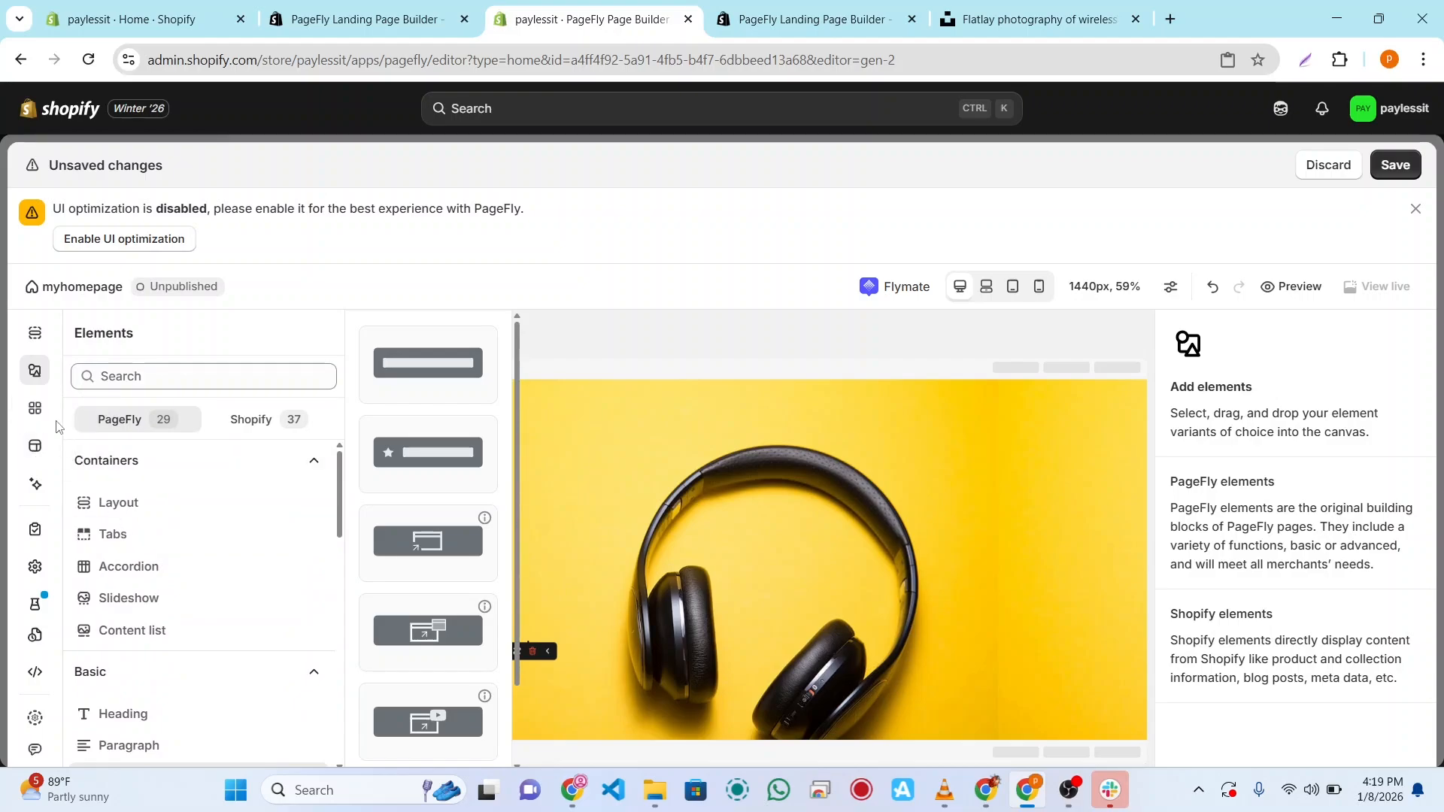
pyautogui.click(123, 502)
pyautogui.scroll(-1, 125, 513)
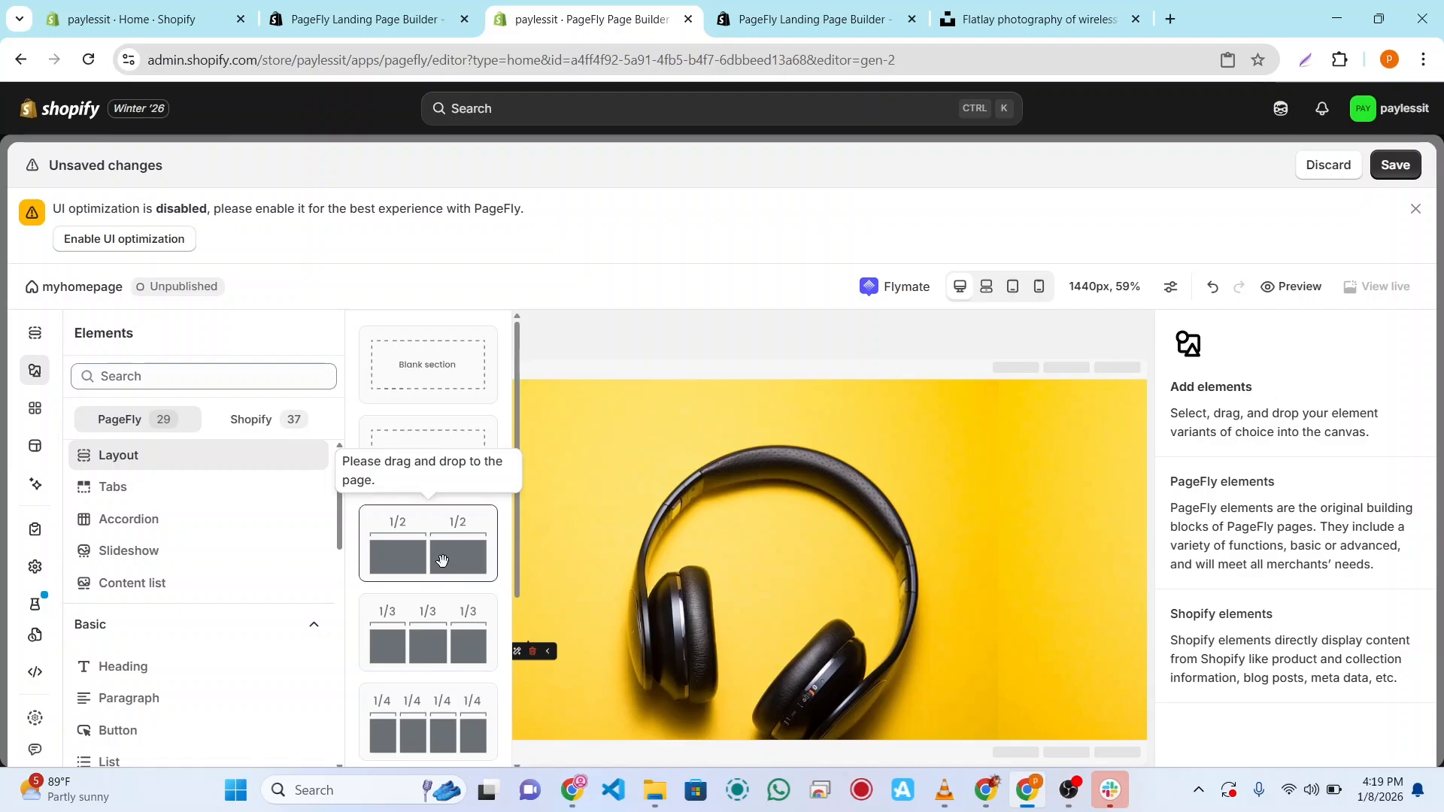
pyautogui.moveTo(441, 560); pyautogui.dragTo(679, 740)
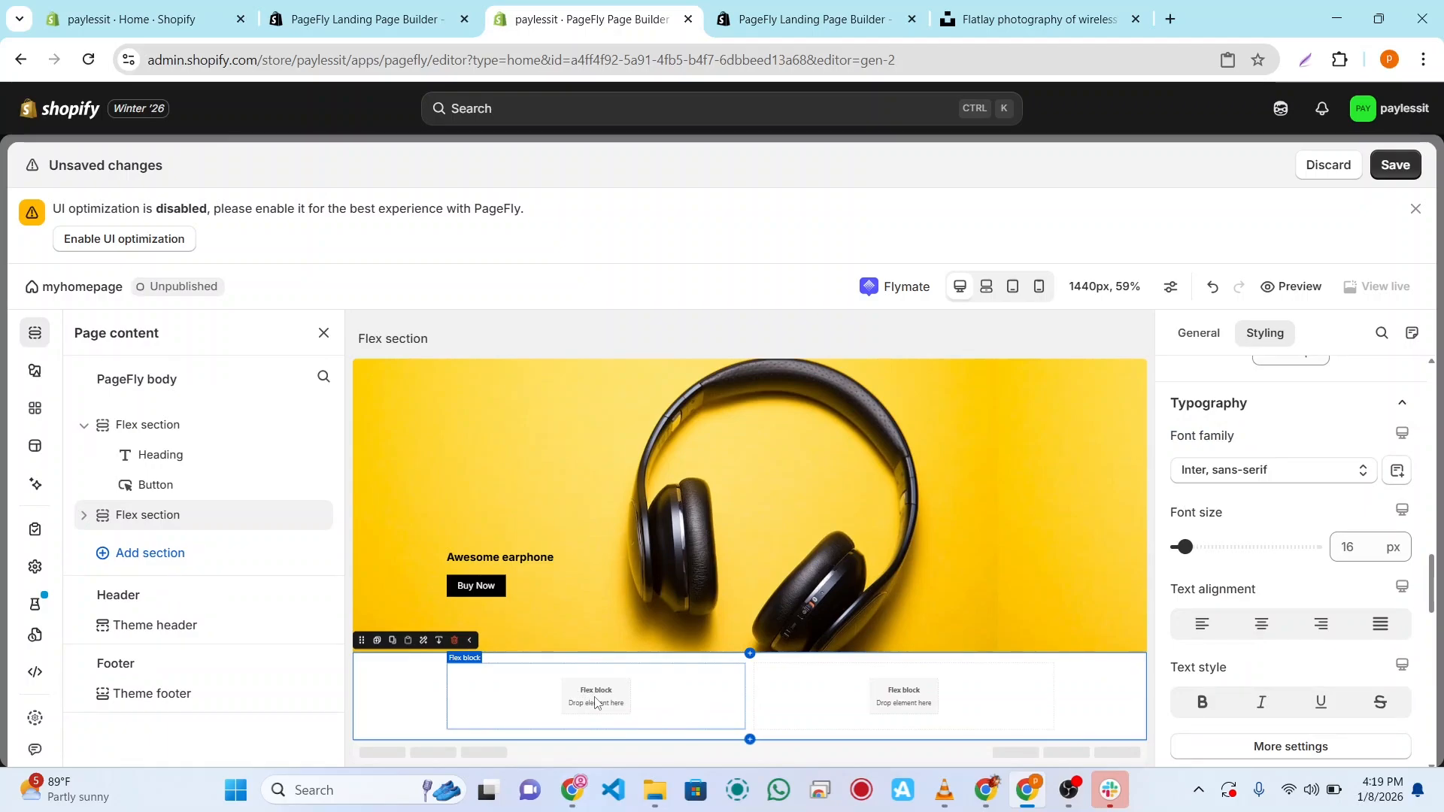
# Step: Place a square image element in the first flex block of the new two-column section
pyautogui.click(595, 702)
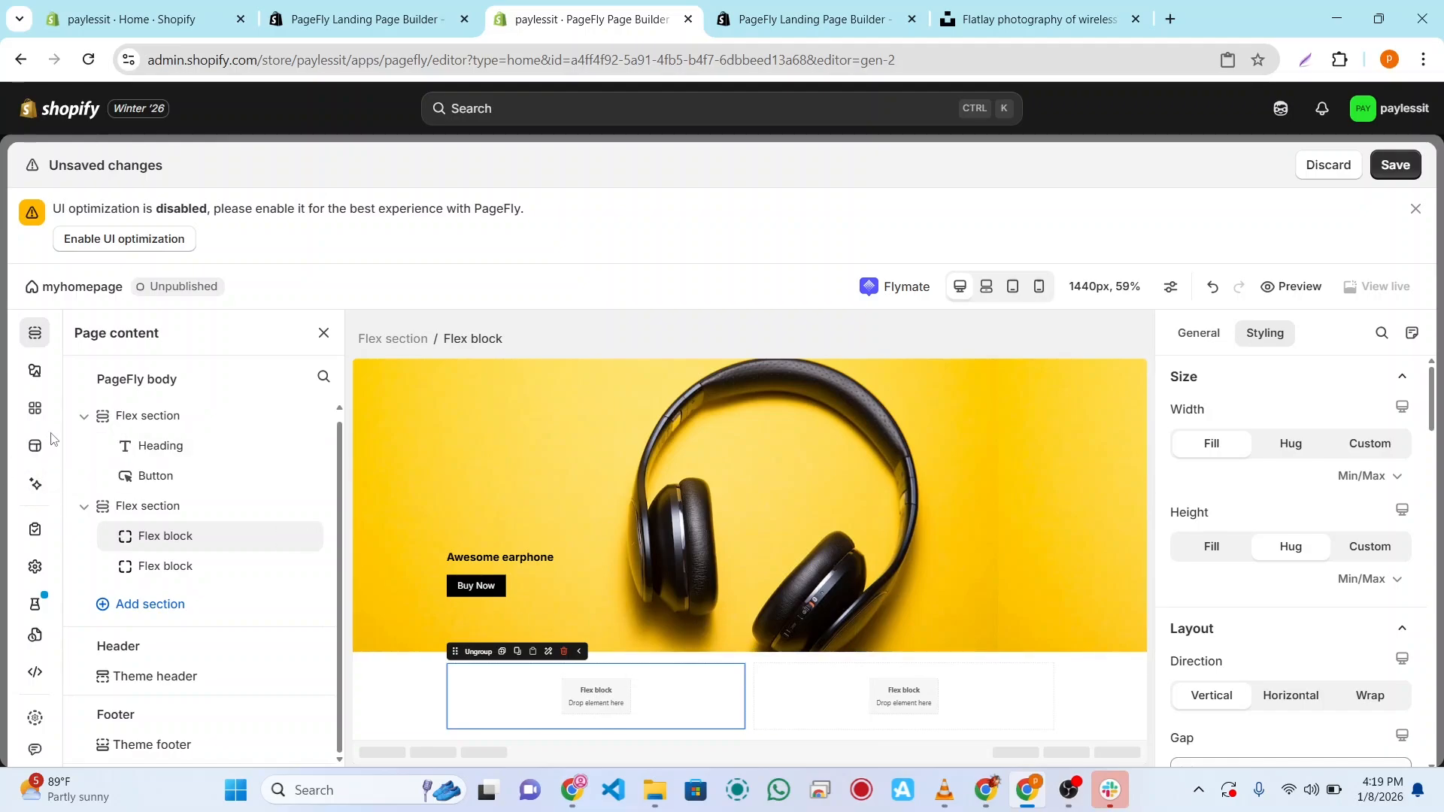
pyautogui.click(35, 372)
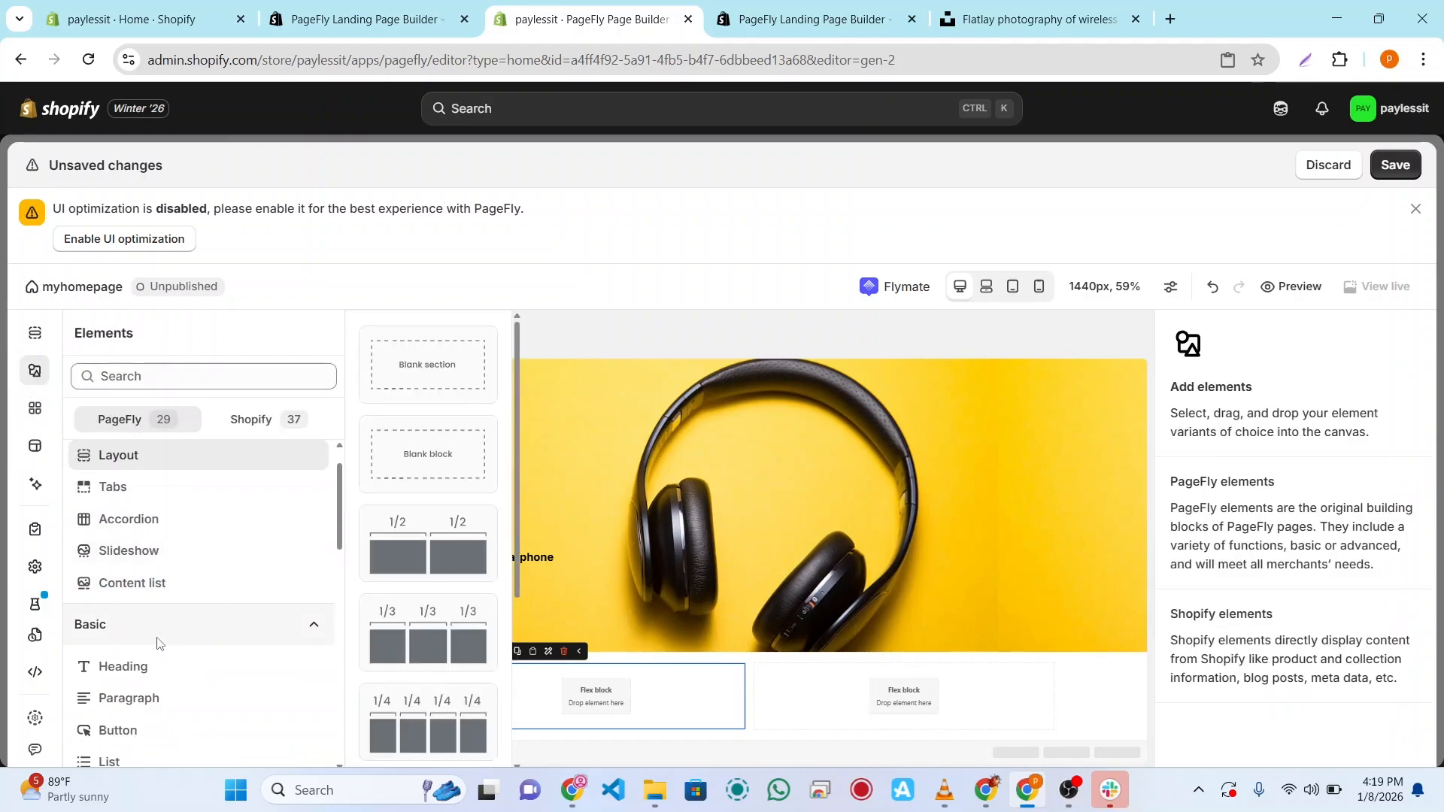
pyautogui.scroll(-3, 138, 676)
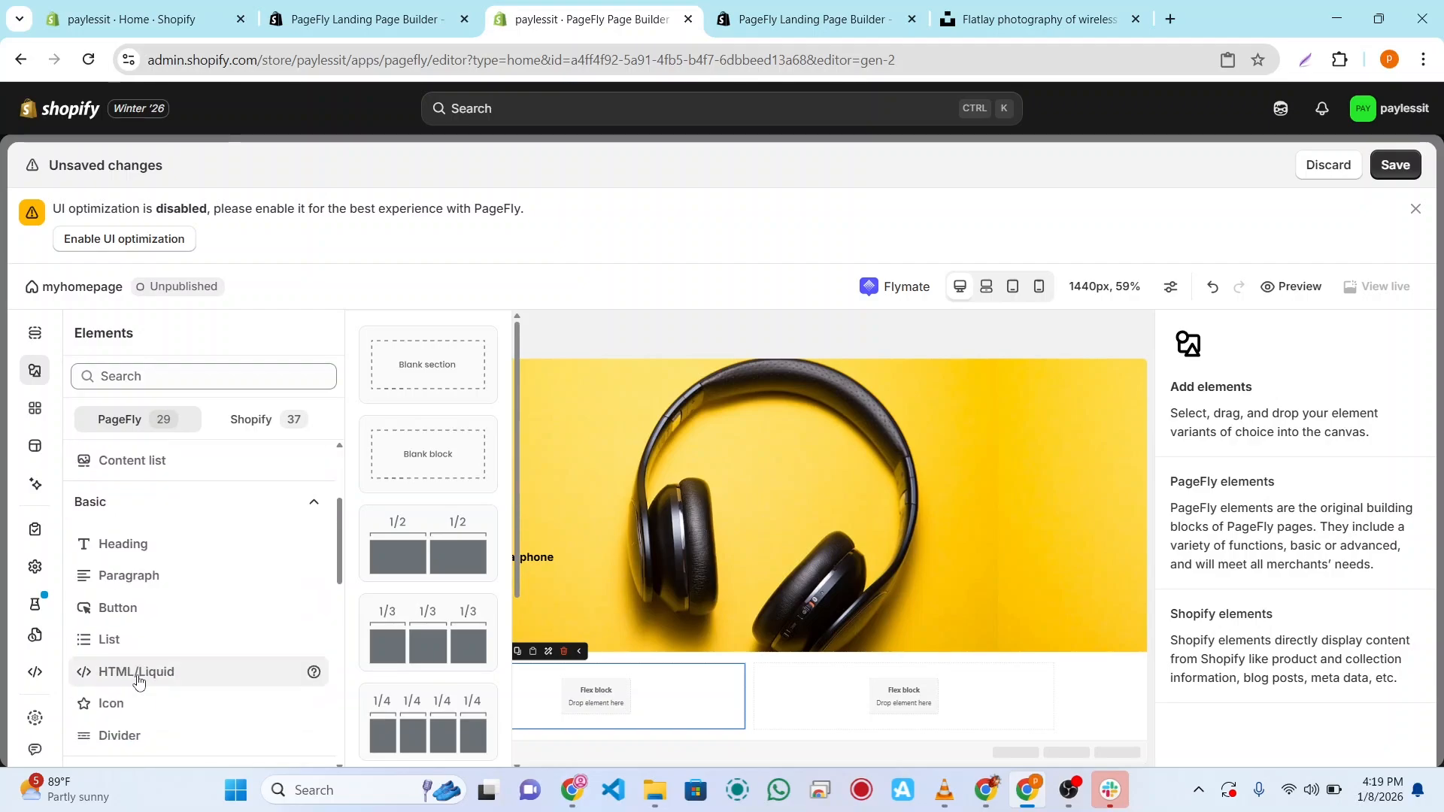
pyautogui.scroll(-2, 139, 681)
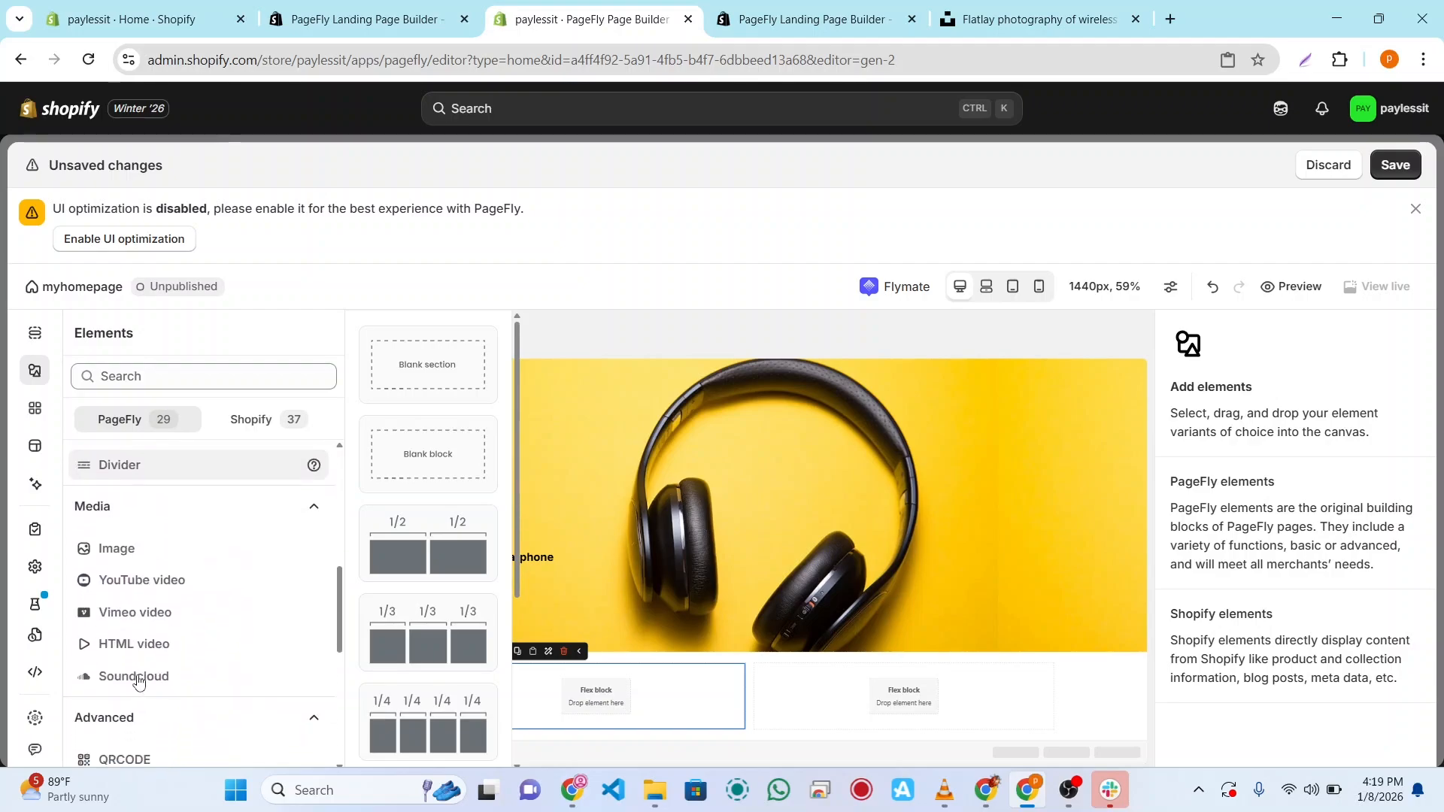
pyautogui.click(104, 555)
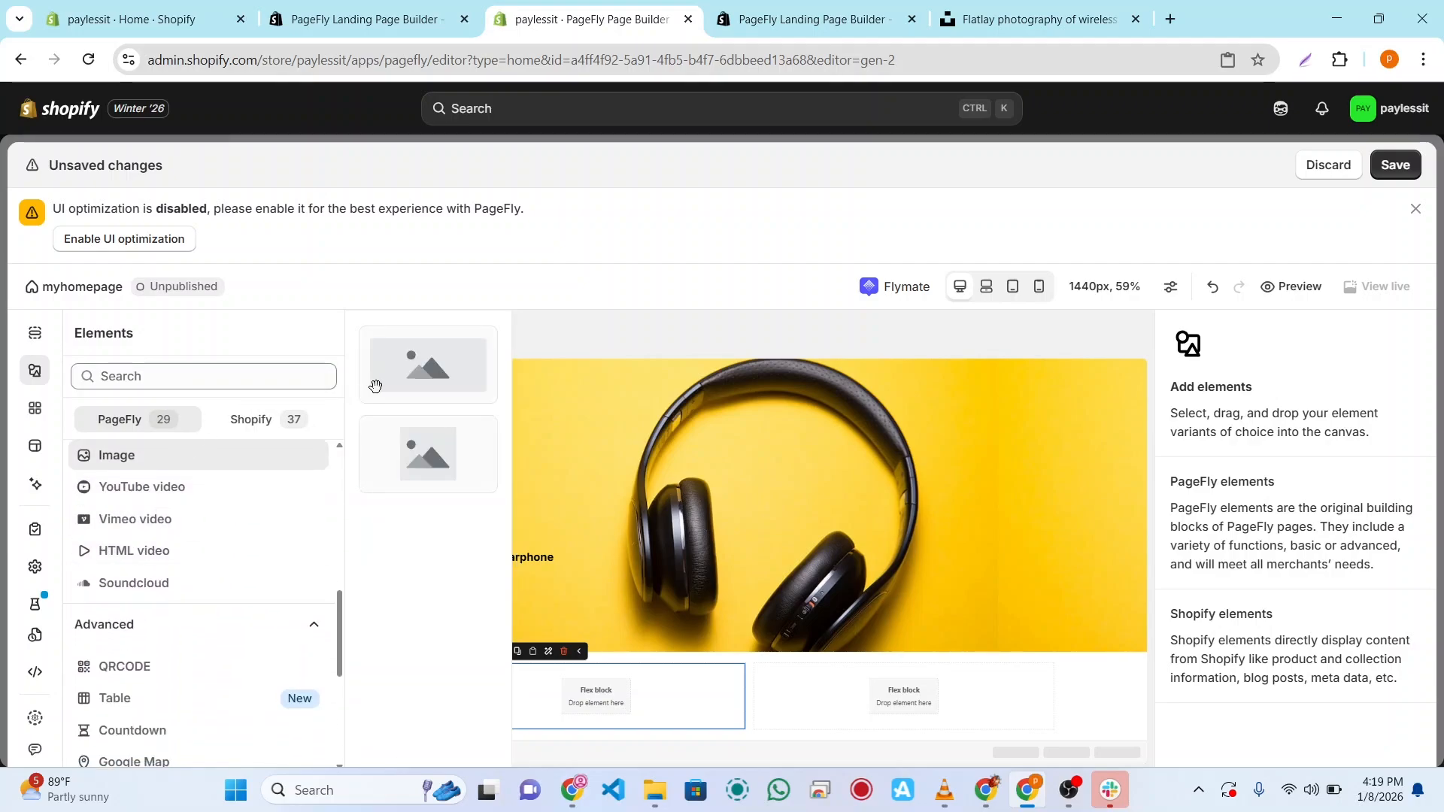
pyautogui.click(440, 472)
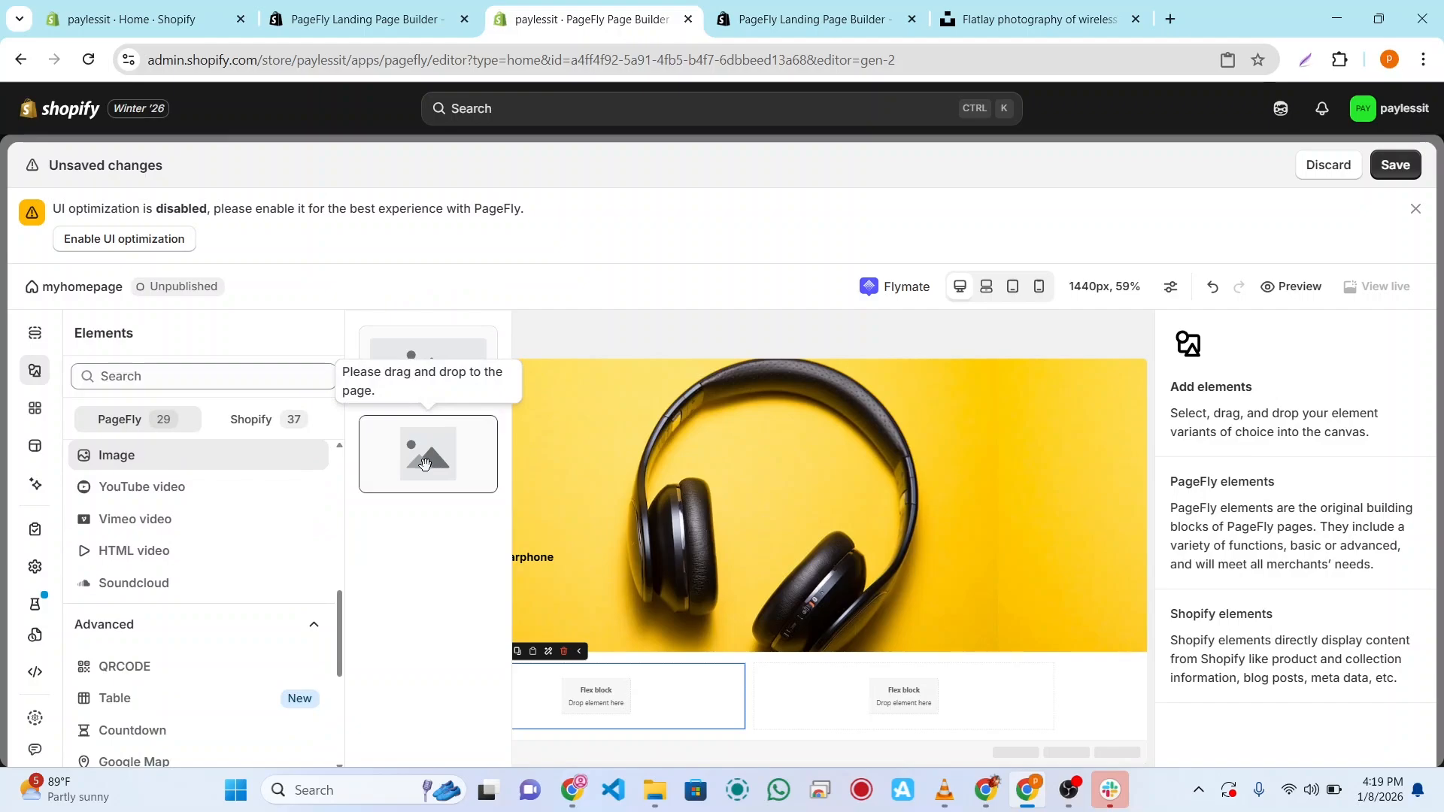
pyautogui.moveTo(451, 470); pyautogui.dragTo(613, 706)
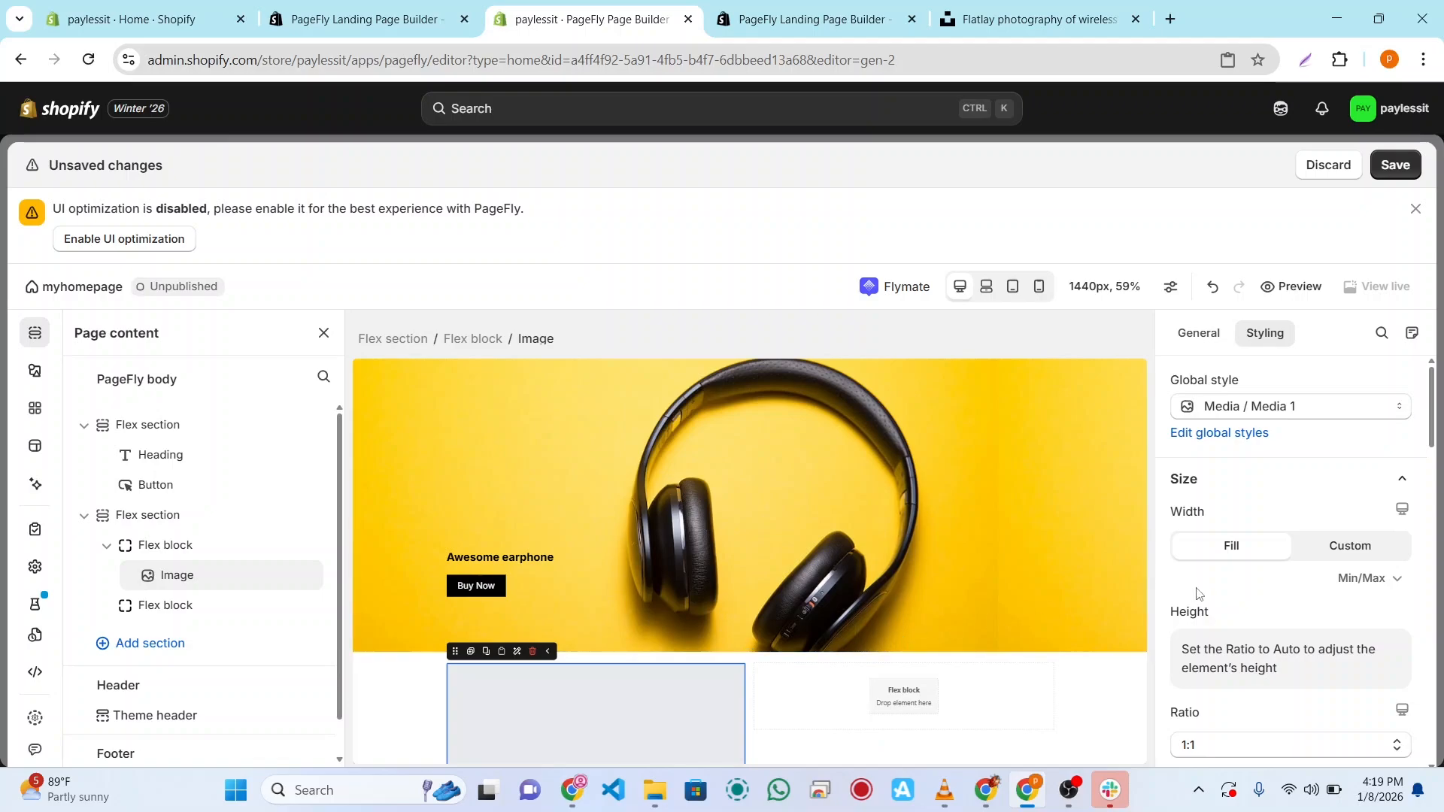
# Step: Upload the sport-shoes-running picture from the Downloads folder for the image element's background image
pyautogui.scroll(-9, 1193, 595)
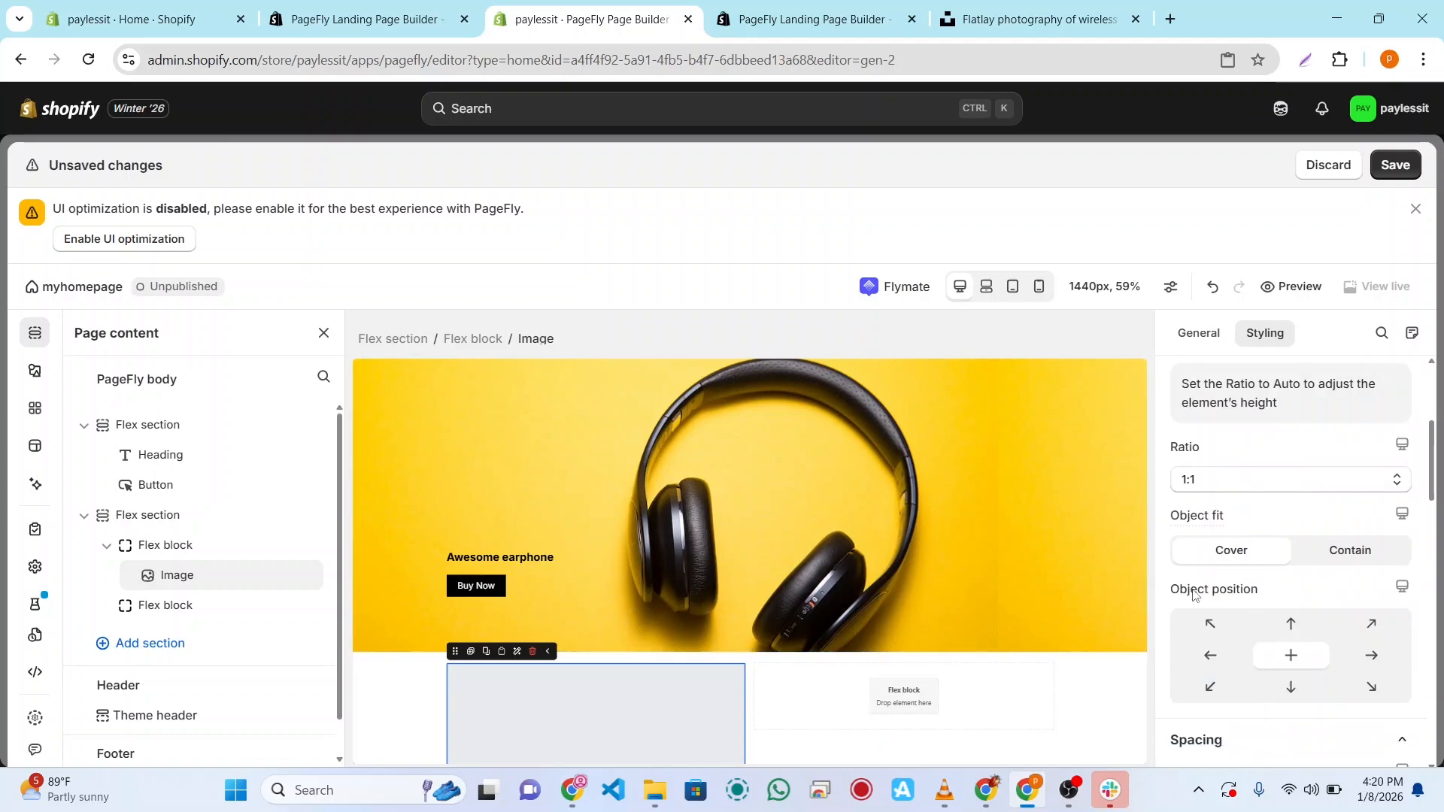
pyautogui.scroll(-5, 1193, 595)
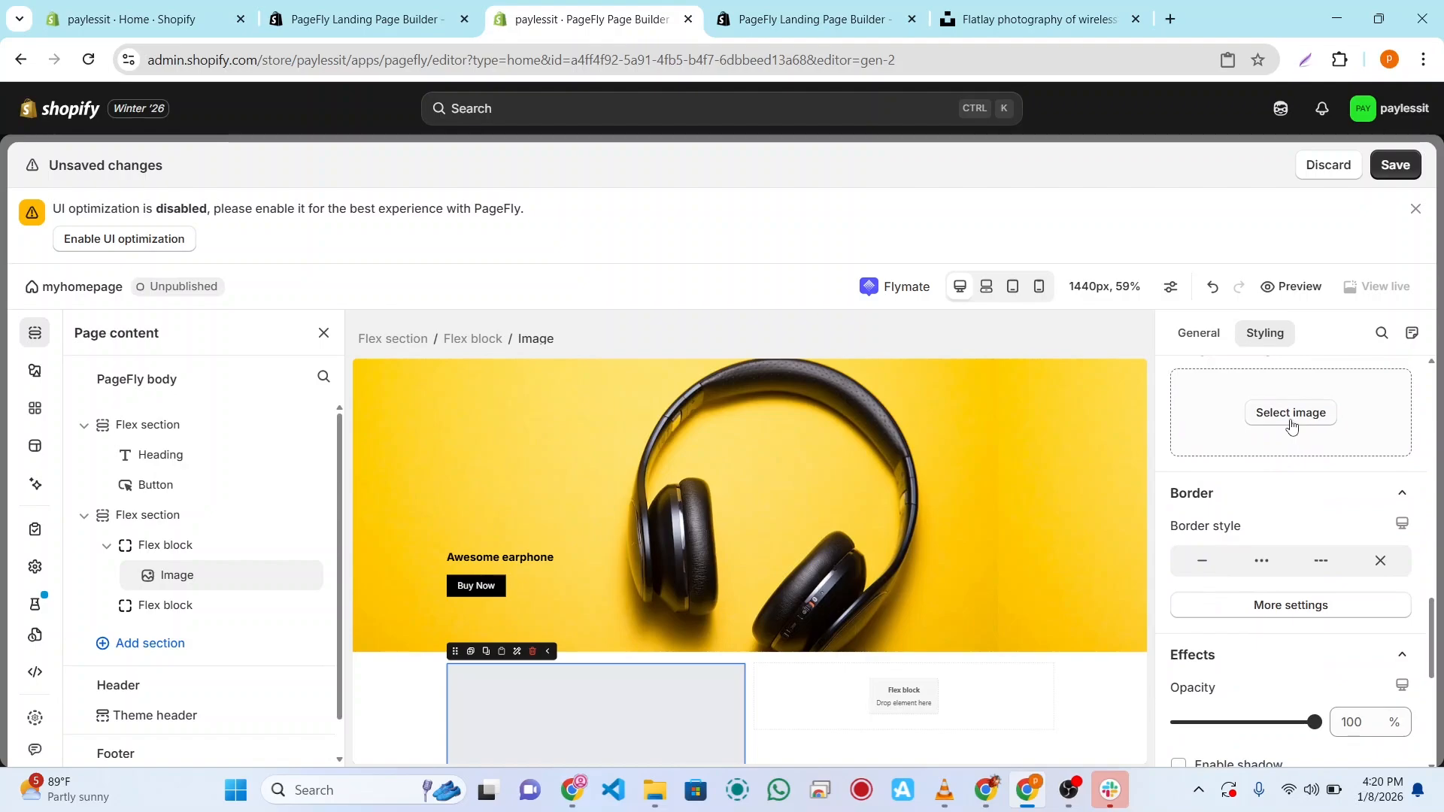
pyautogui.click(1291, 415)
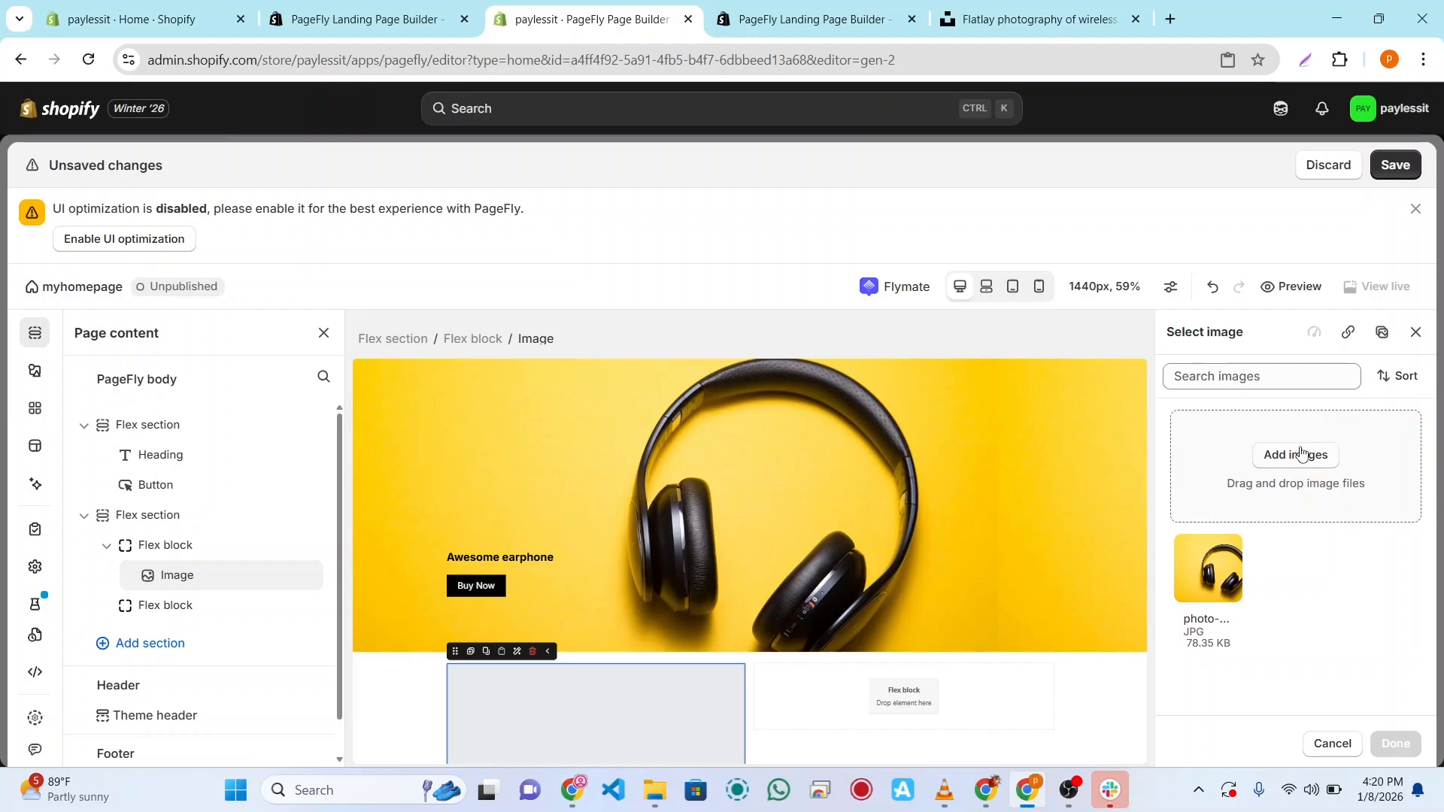
pyautogui.click(1299, 456)
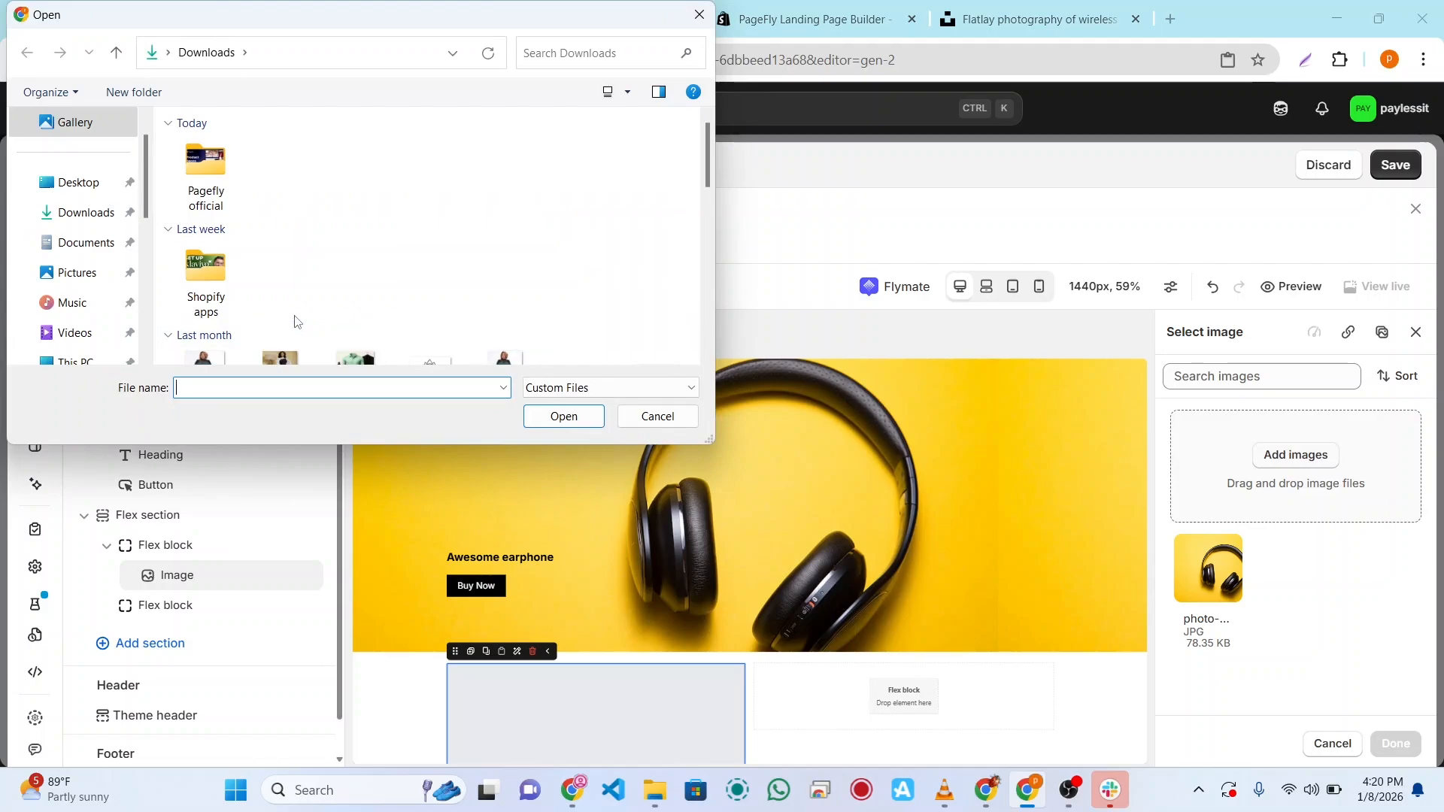
pyautogui.scroll(-5, 295, 322)
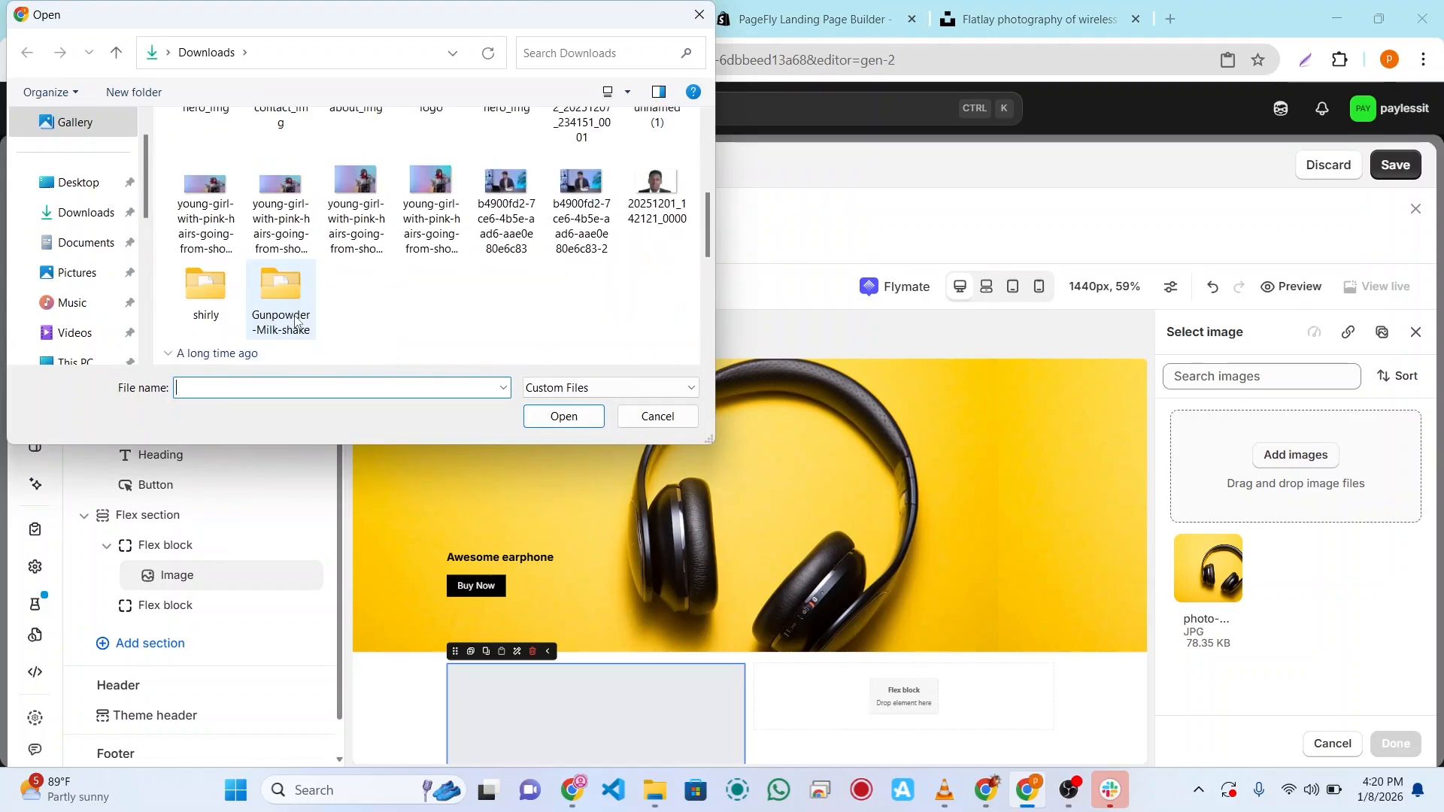
pyautogui.scroll(-3, 358, 271)
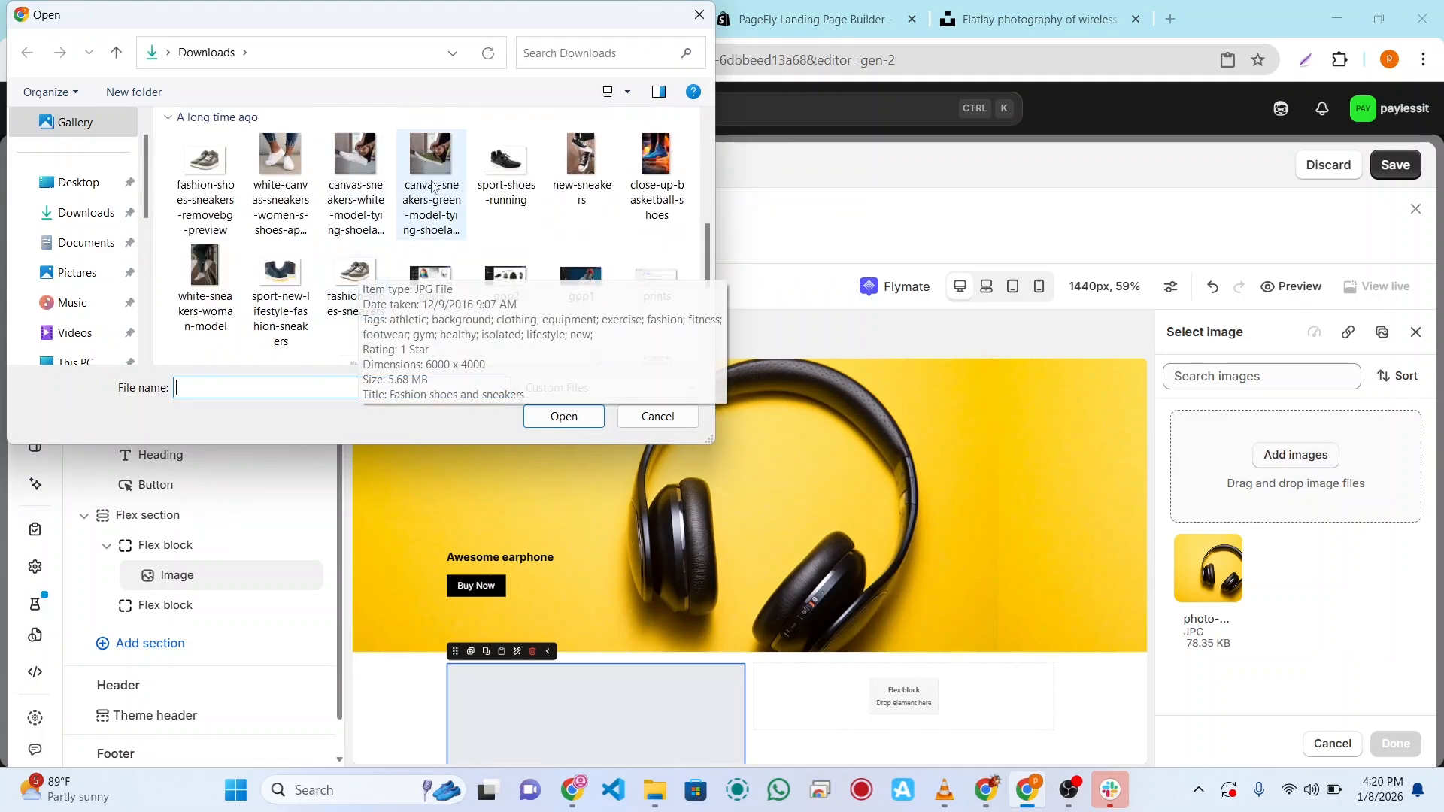
pyautogui.click(501, 169)
pyautogui.doubleClick(501, 169)
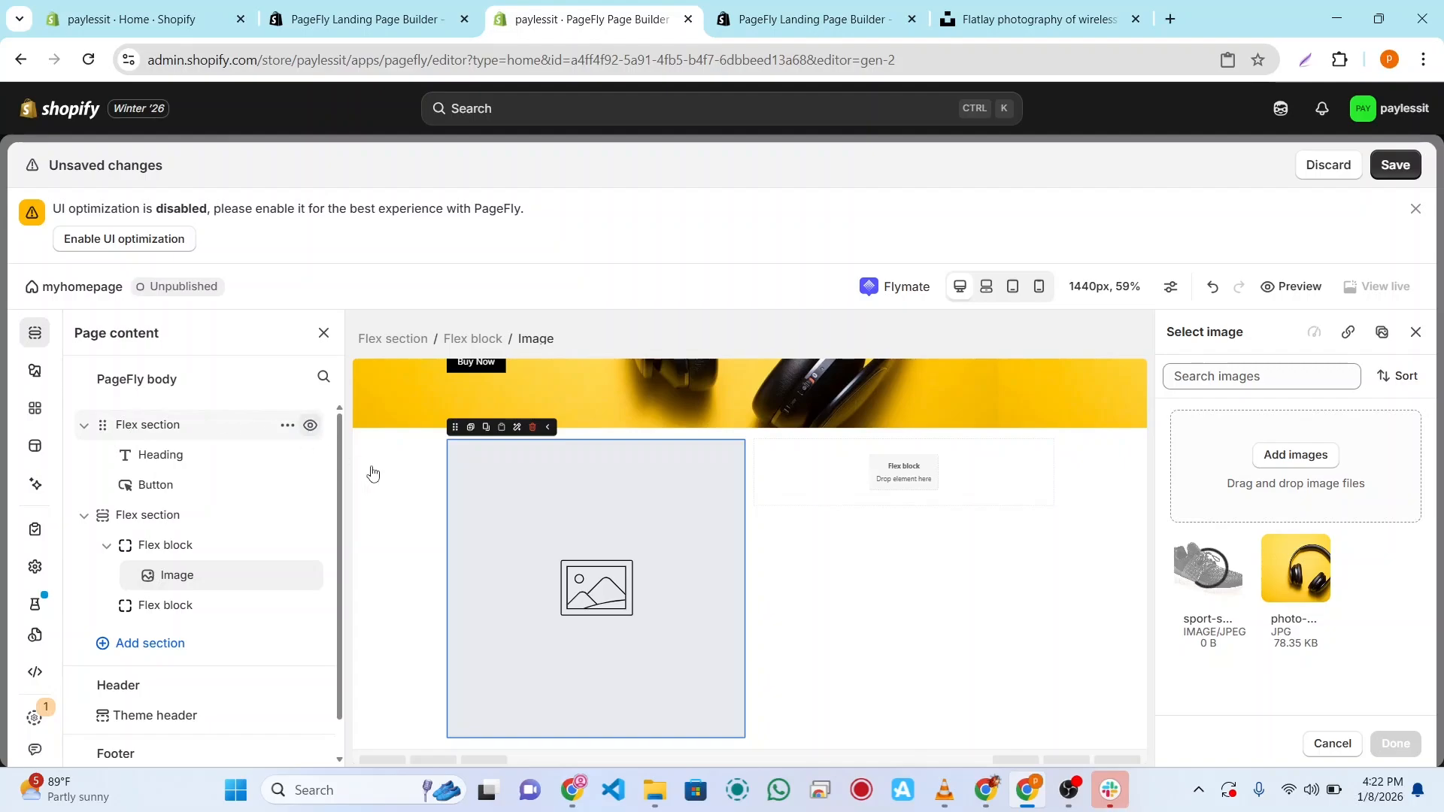
# Step: Add a plain heading element to the empty second flex block beside the image
pyautogui.click(37, 377)
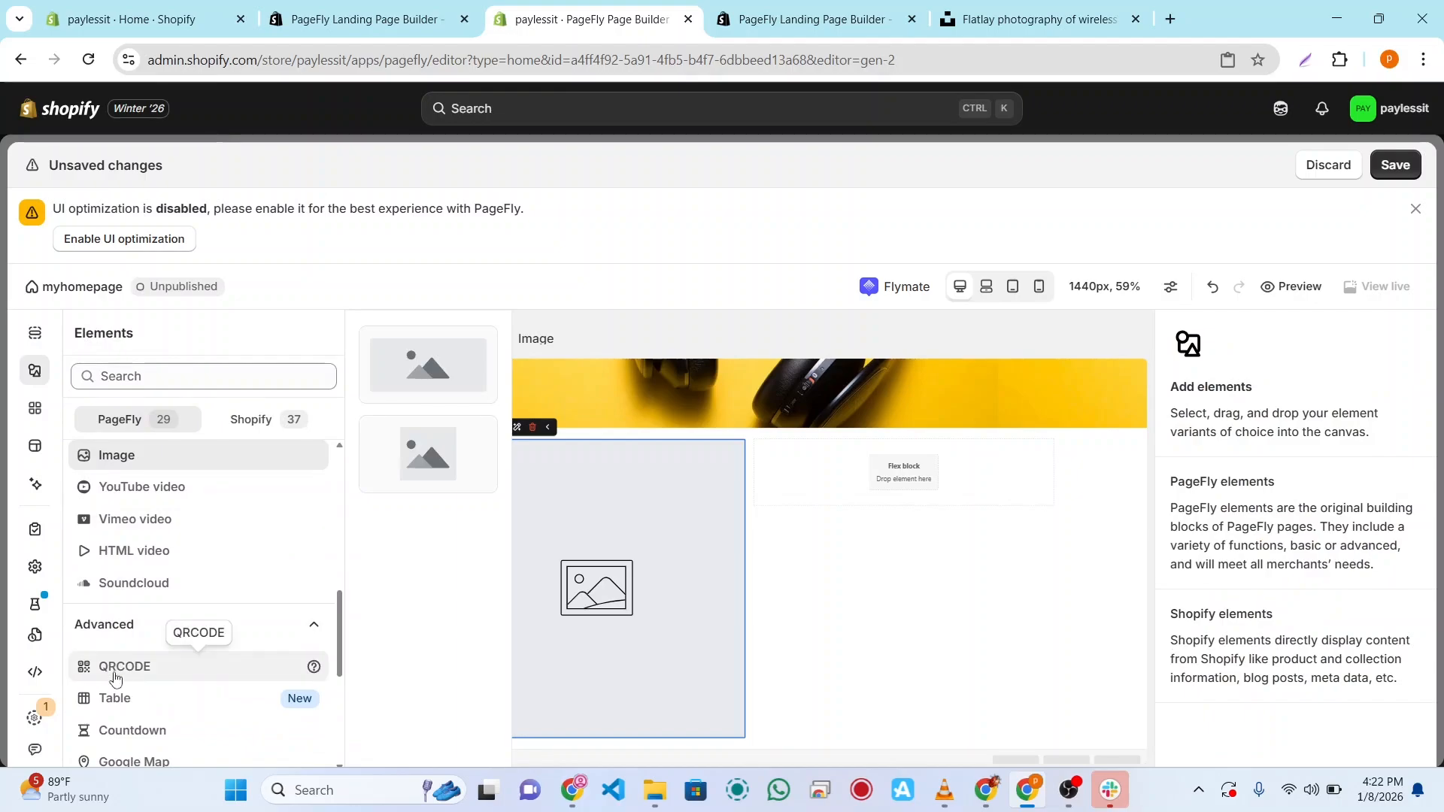
pyautogui.scroll(-2, 112, 673)
pyautogui.scroll(10, 115, 679)
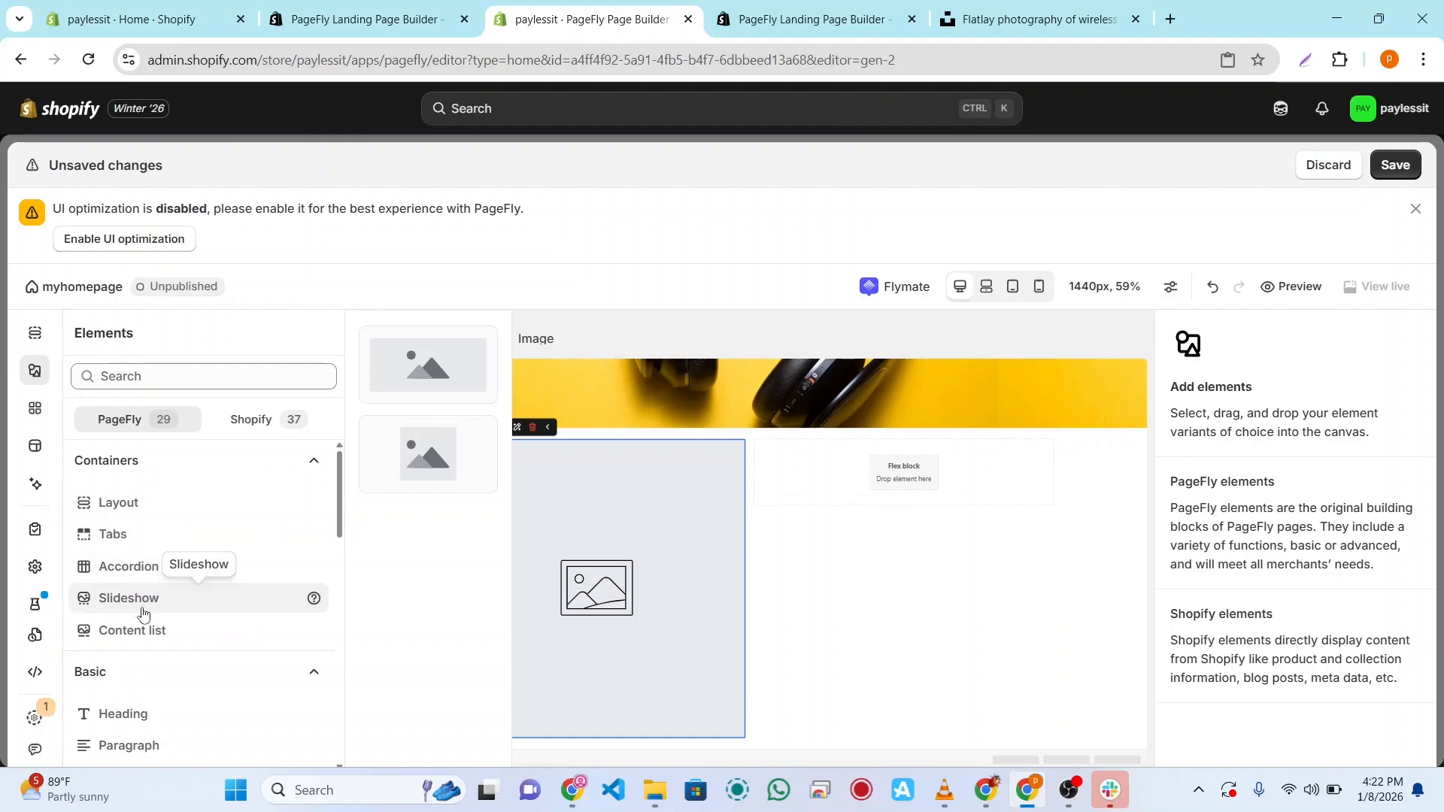
pyautogui.scroll(-2, 143, 605)
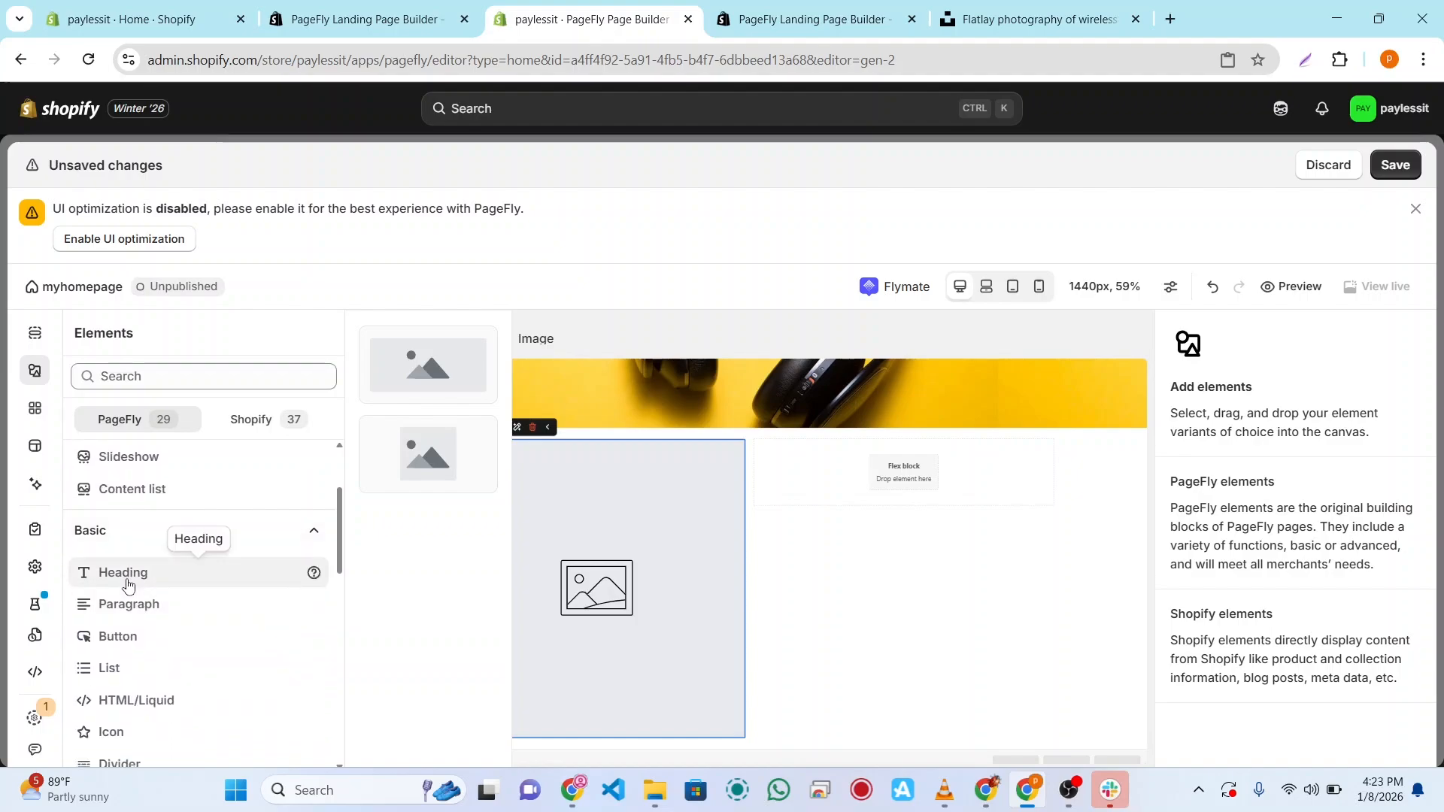
pyautogui.click(127, 579)
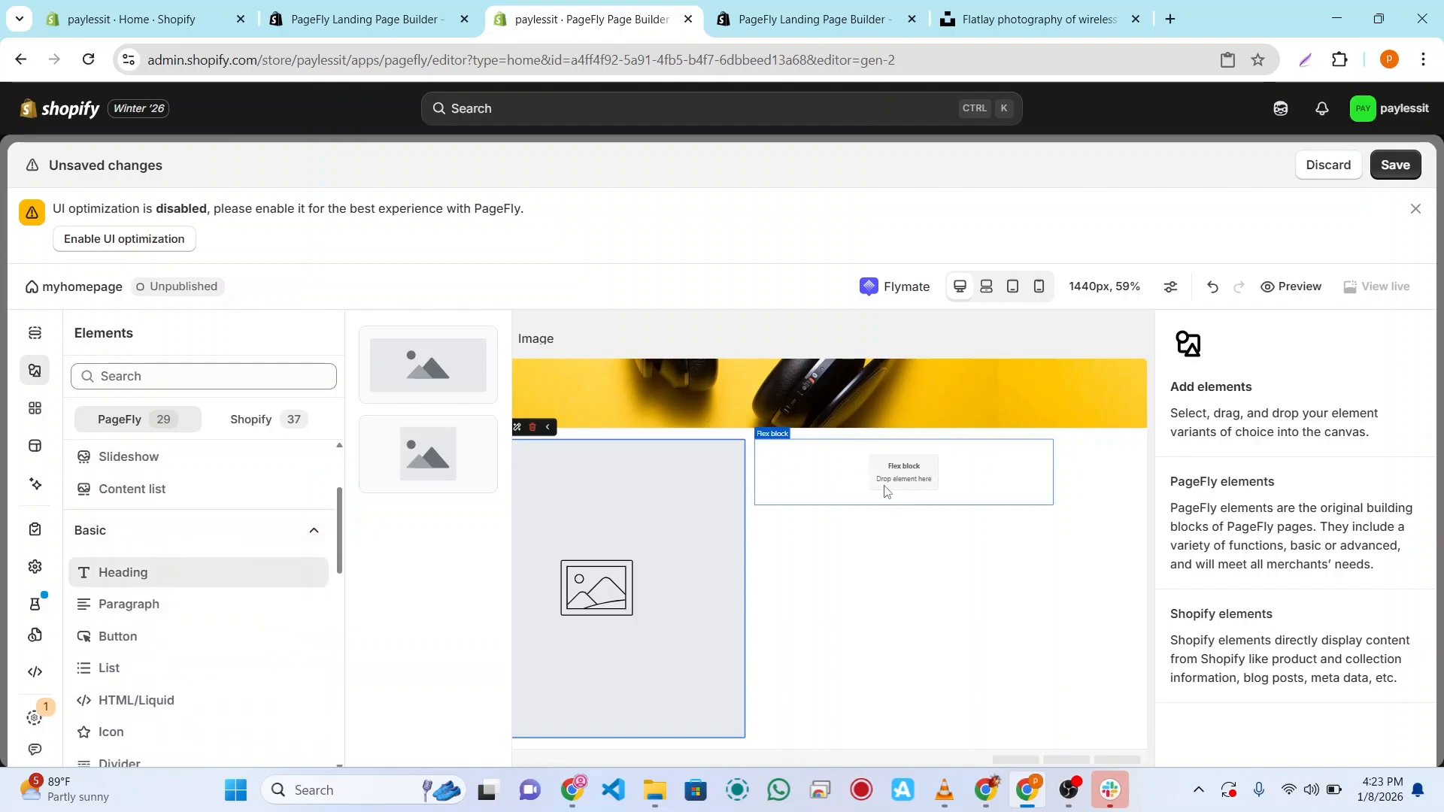
pyautogui.click(154, 576)
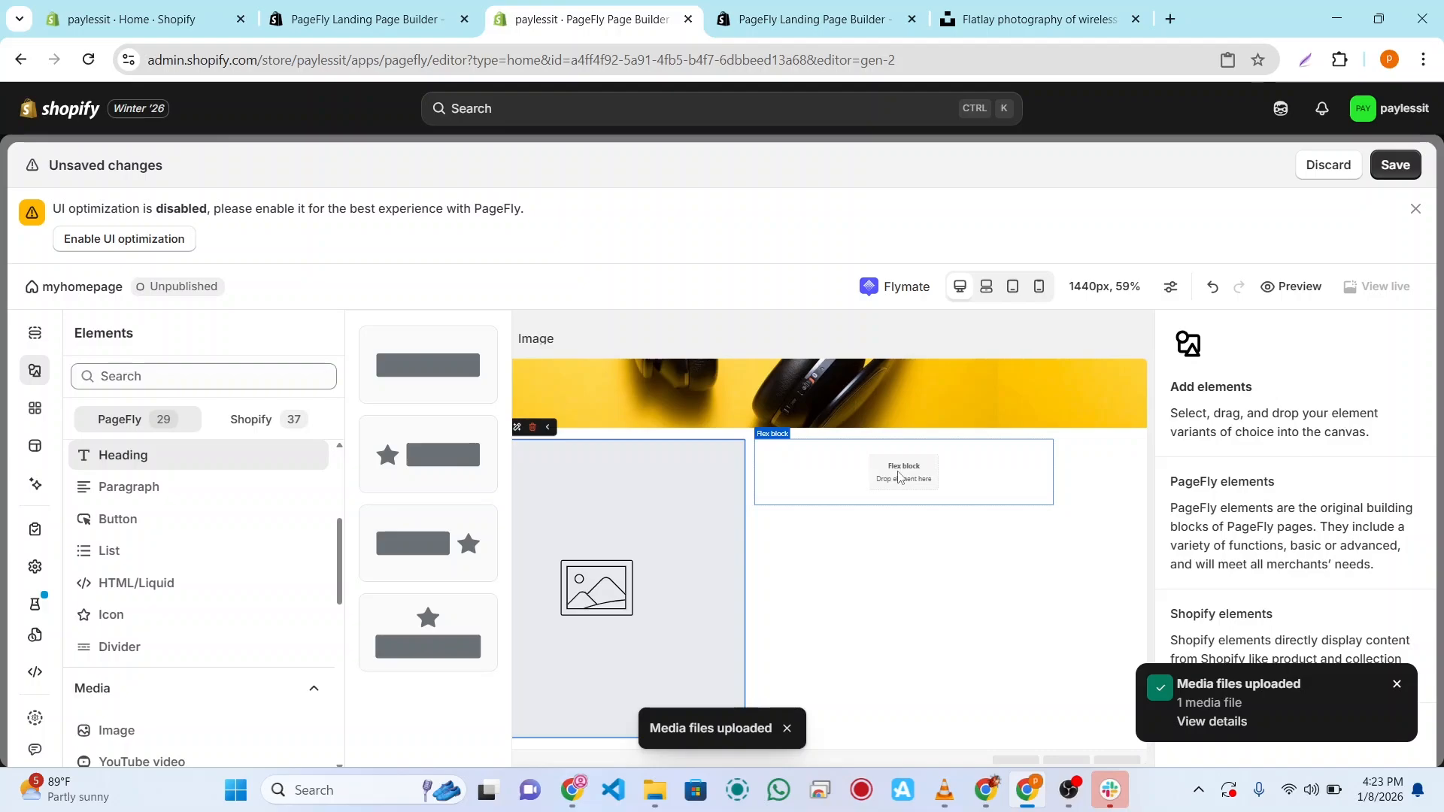
pyautogui.moveTo(428, 365); pyautogui.dragTo(871, 475)
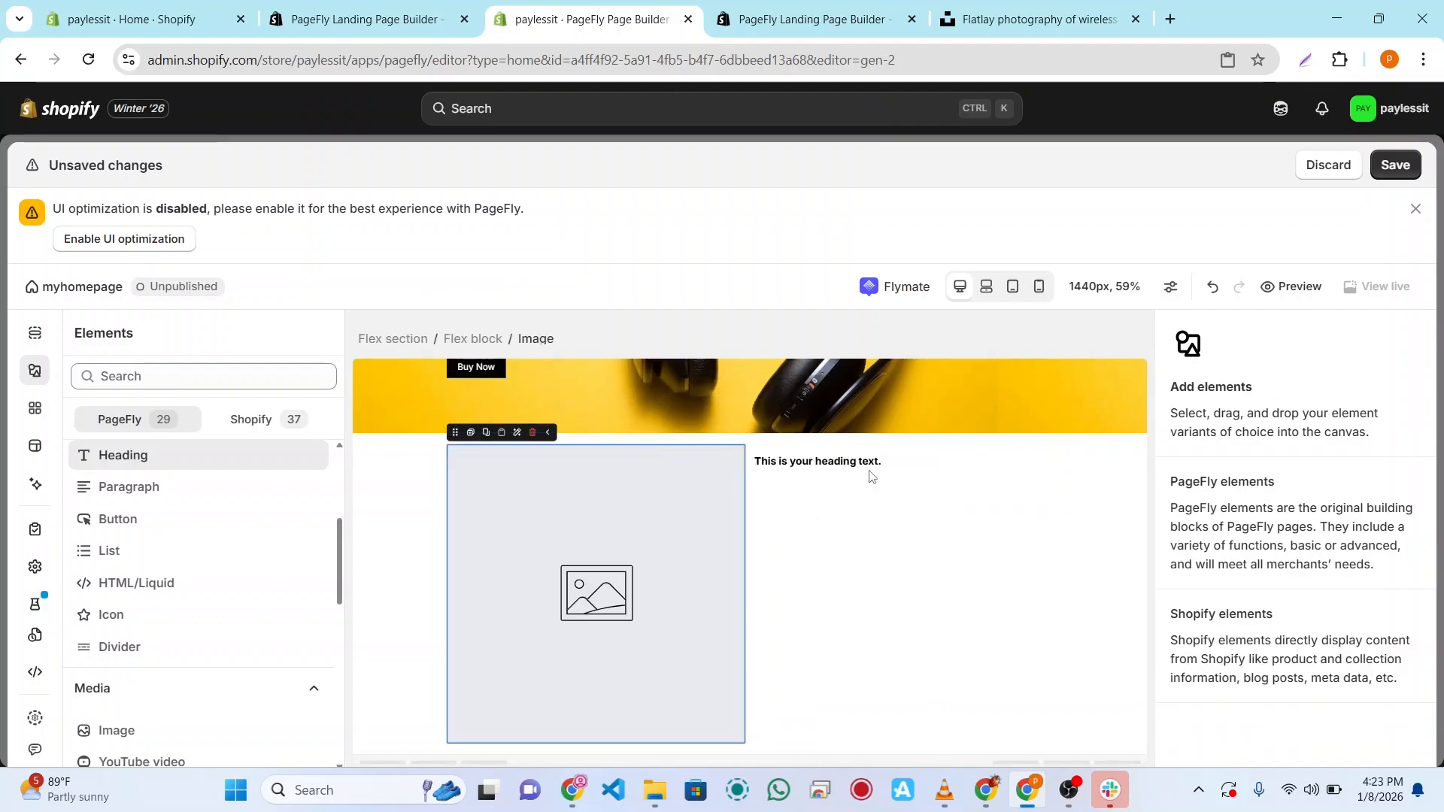
pyautogui.click(813, 463)
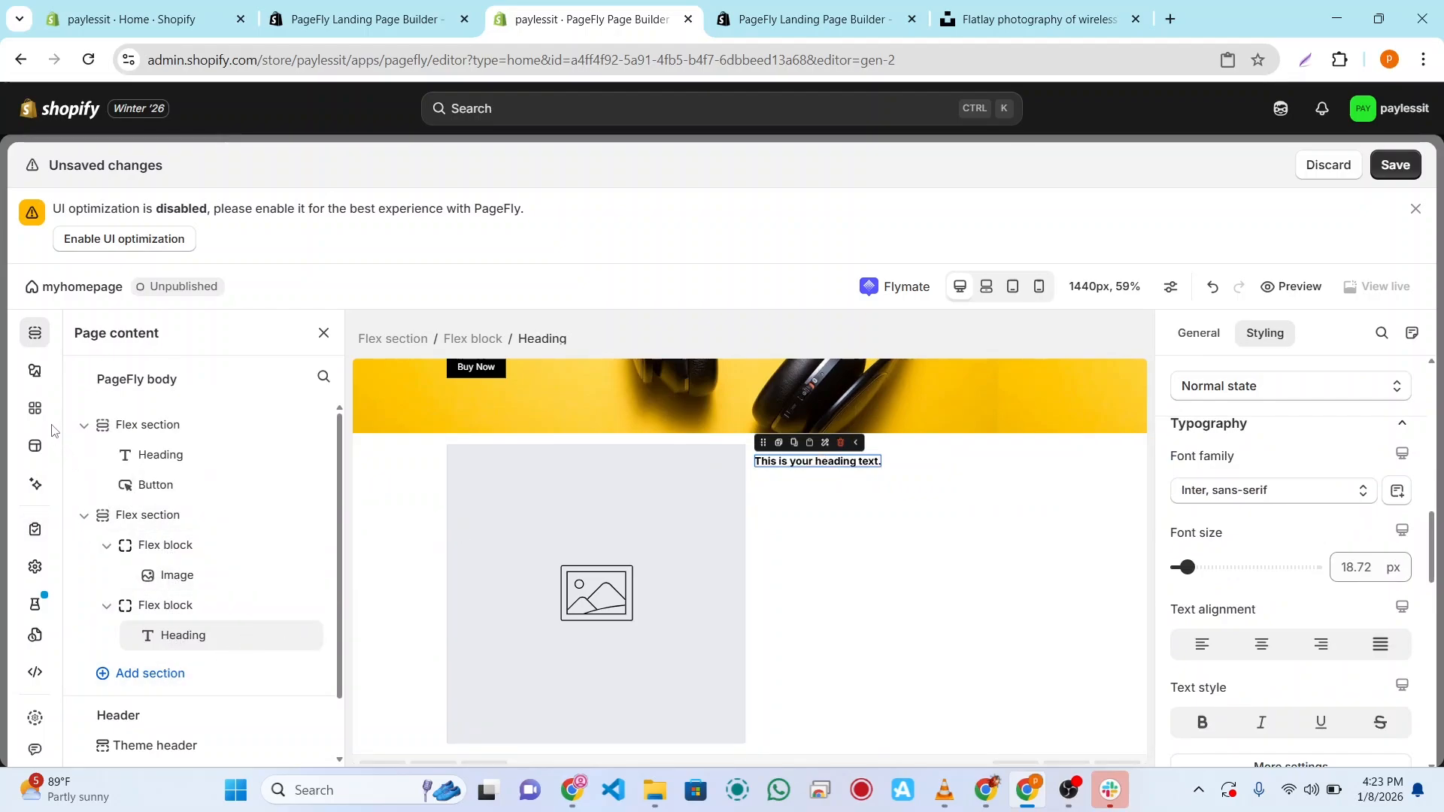
# Step: Add a plain paragraph element directly below the new heading in the second flex block
pyautogui.click(35, 371)
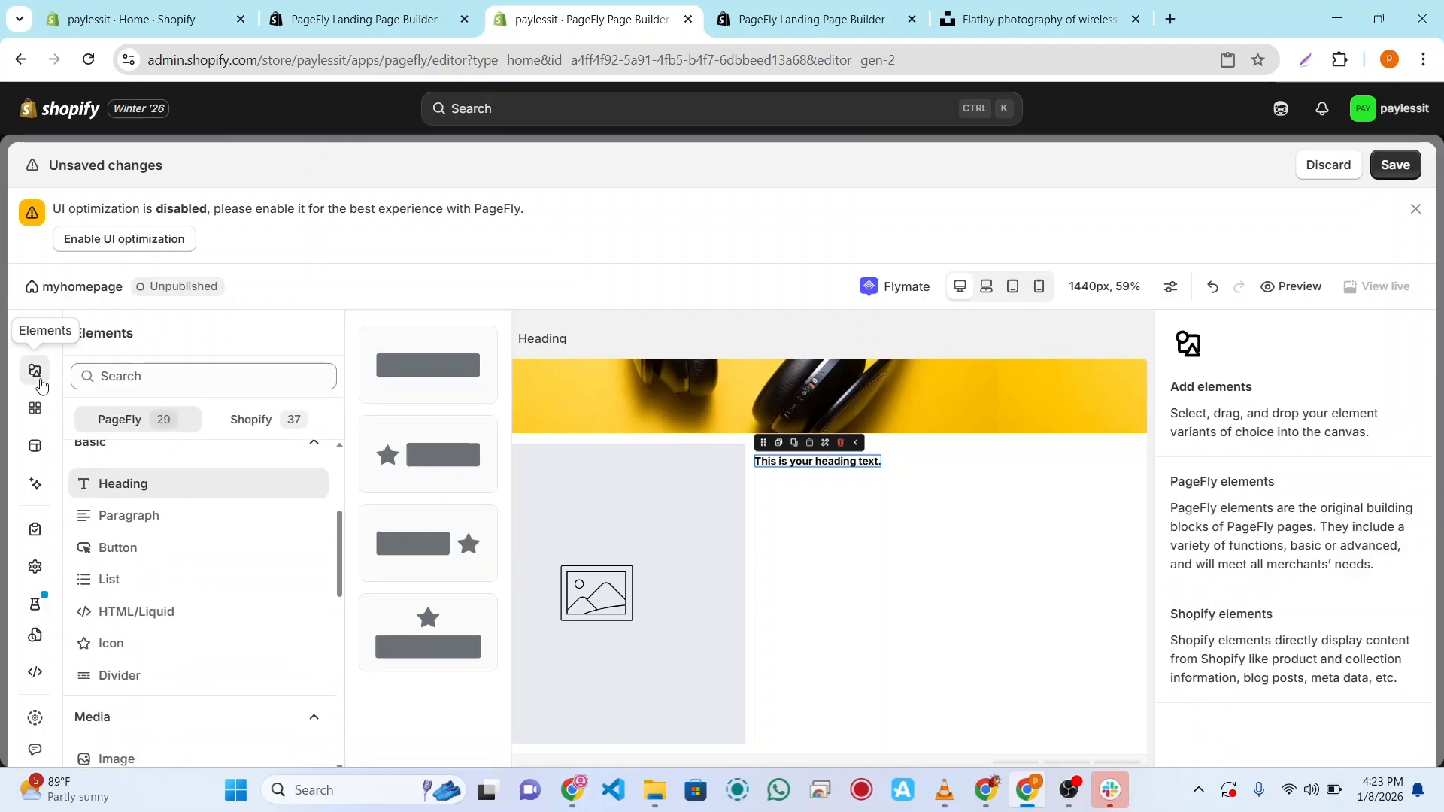
pyautogui.scroll(-1, 196, 518)
pyautogui.click(152, 488)
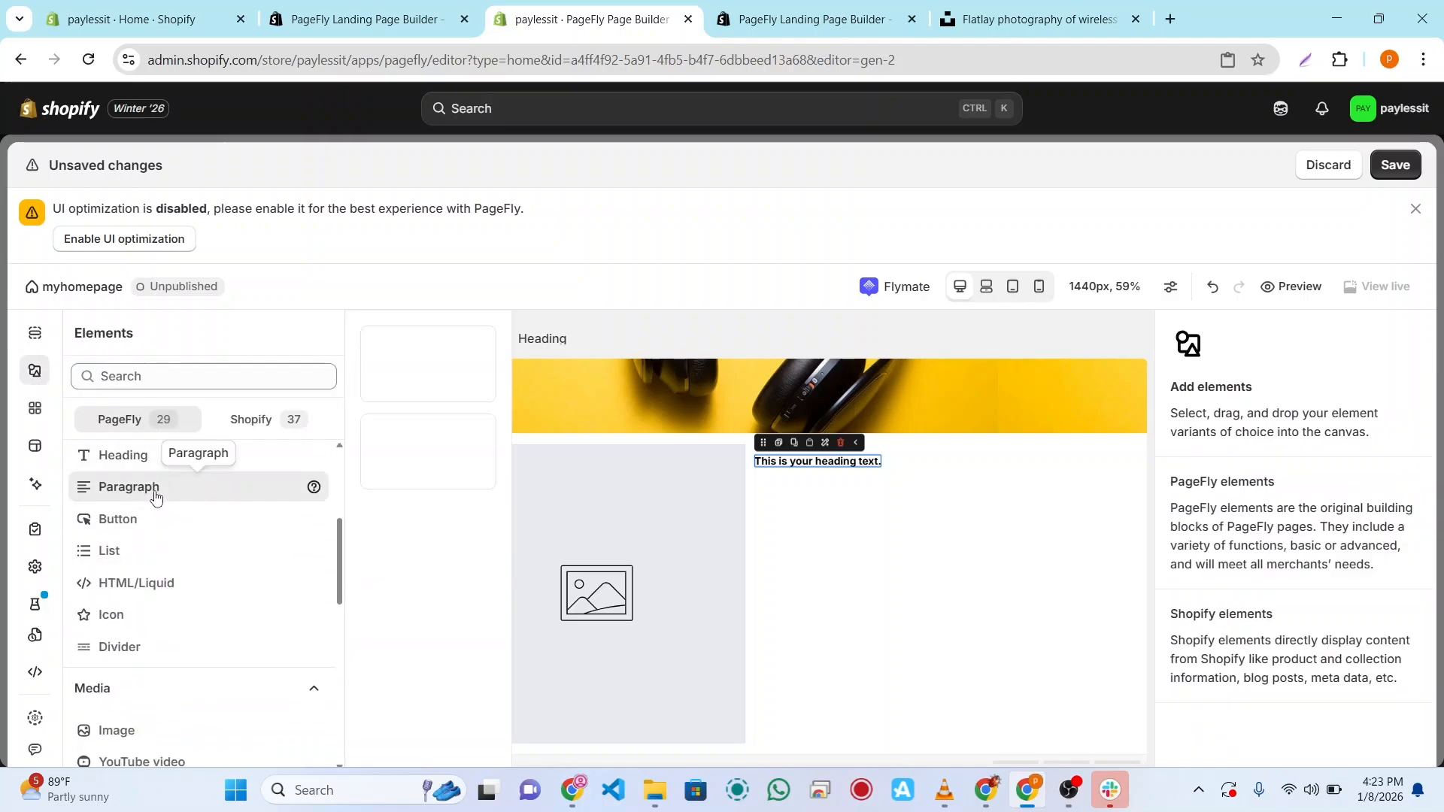
pyautogui.scroll(-1, 154, 492)
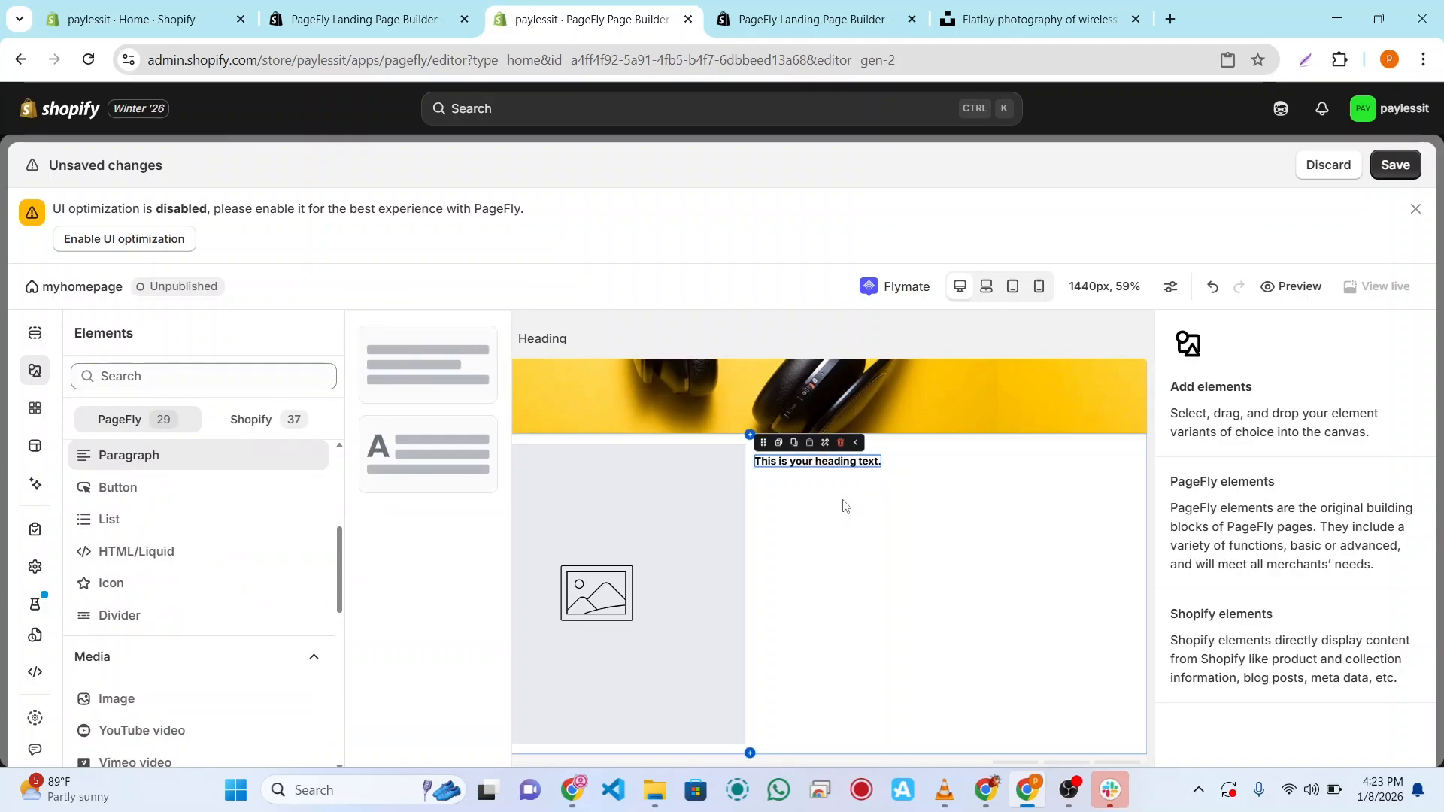
pyautogui.moveTo(413, 368); pyautogui.dragTo(856, 488)
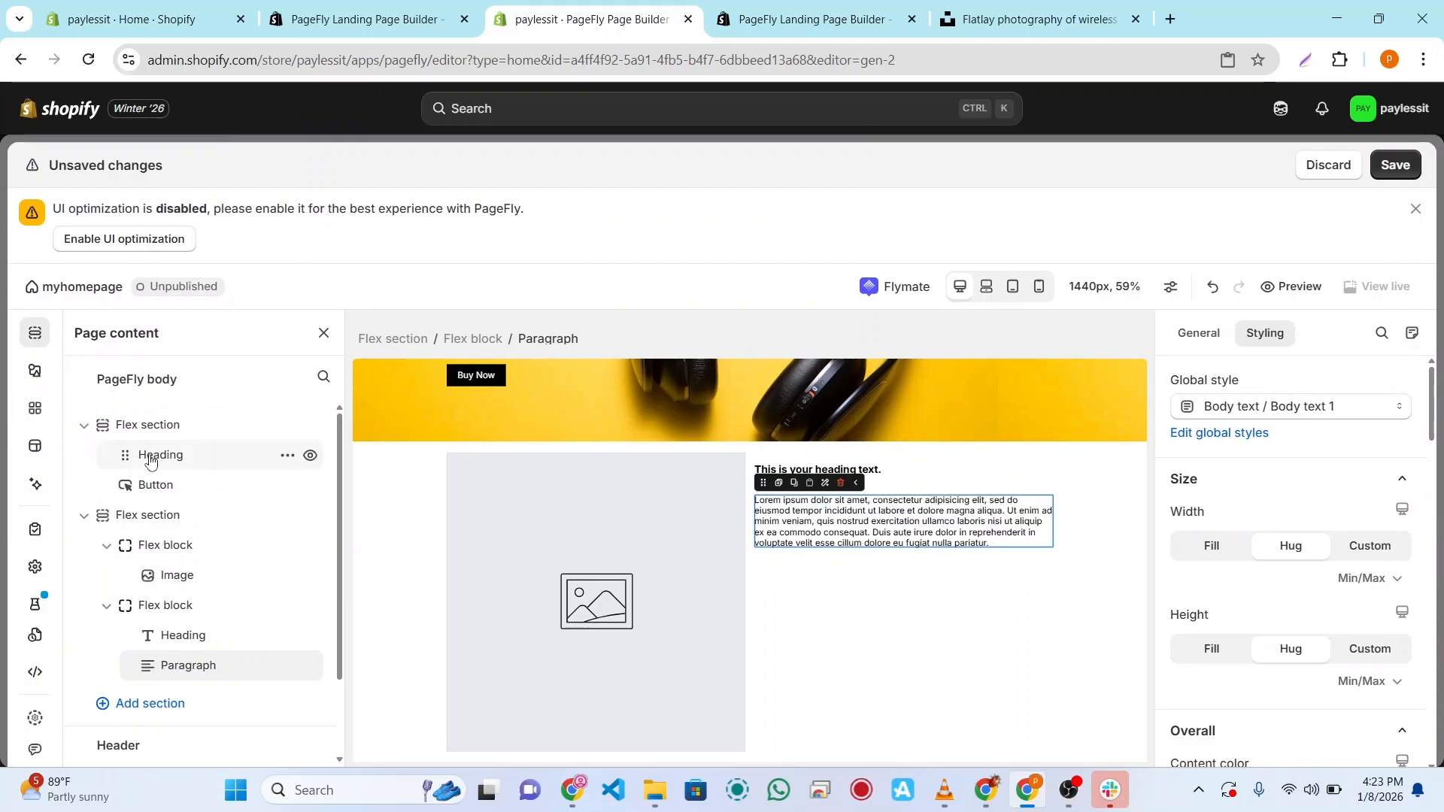
# Step: Add a button element with a star icon below the paragraph in the second flex block
pyautogui.click(157, 485)
pyautogui.scroll(-1, 169, 492)
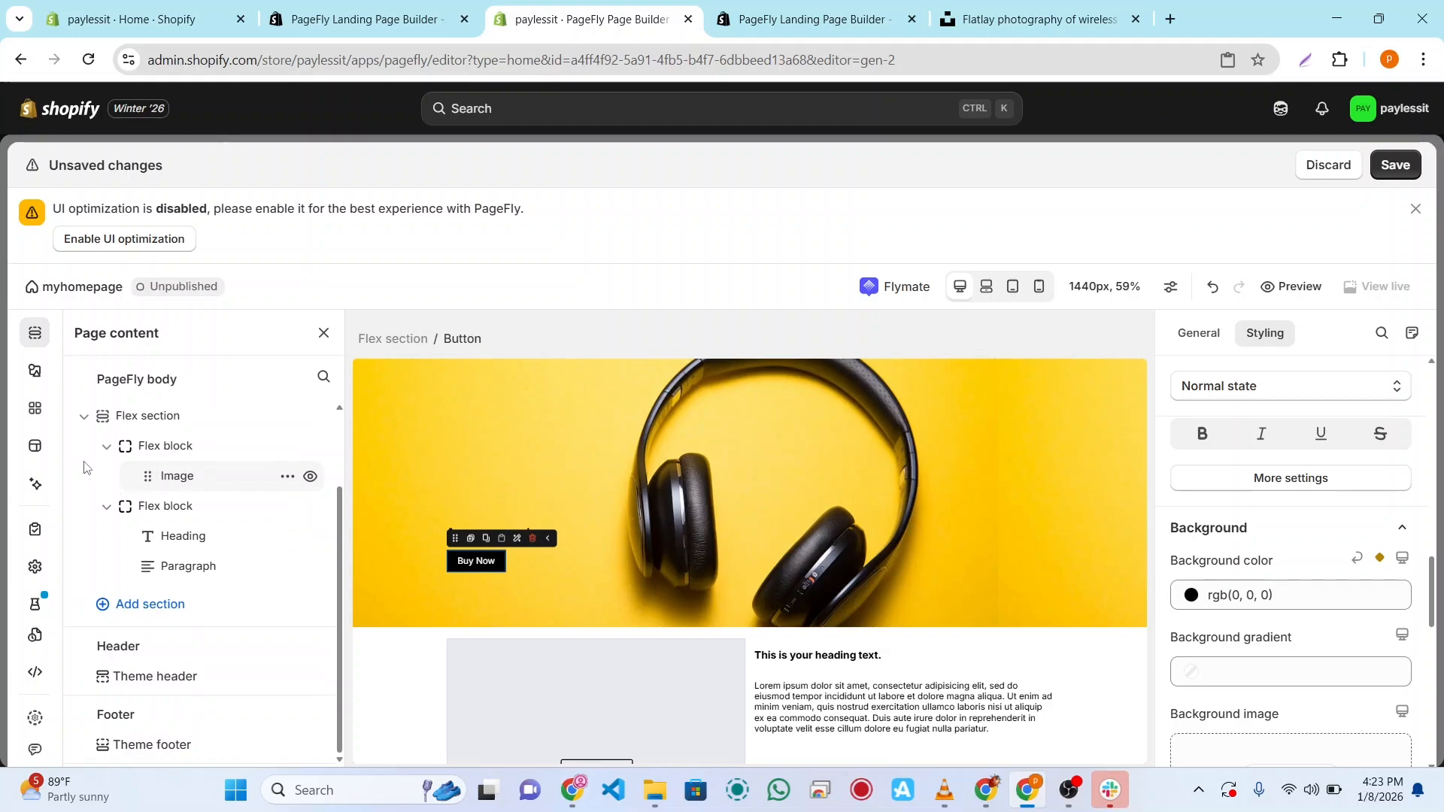
pyautogui.click(34, 371)
pyautogui.scroll(-2, 151, 488)
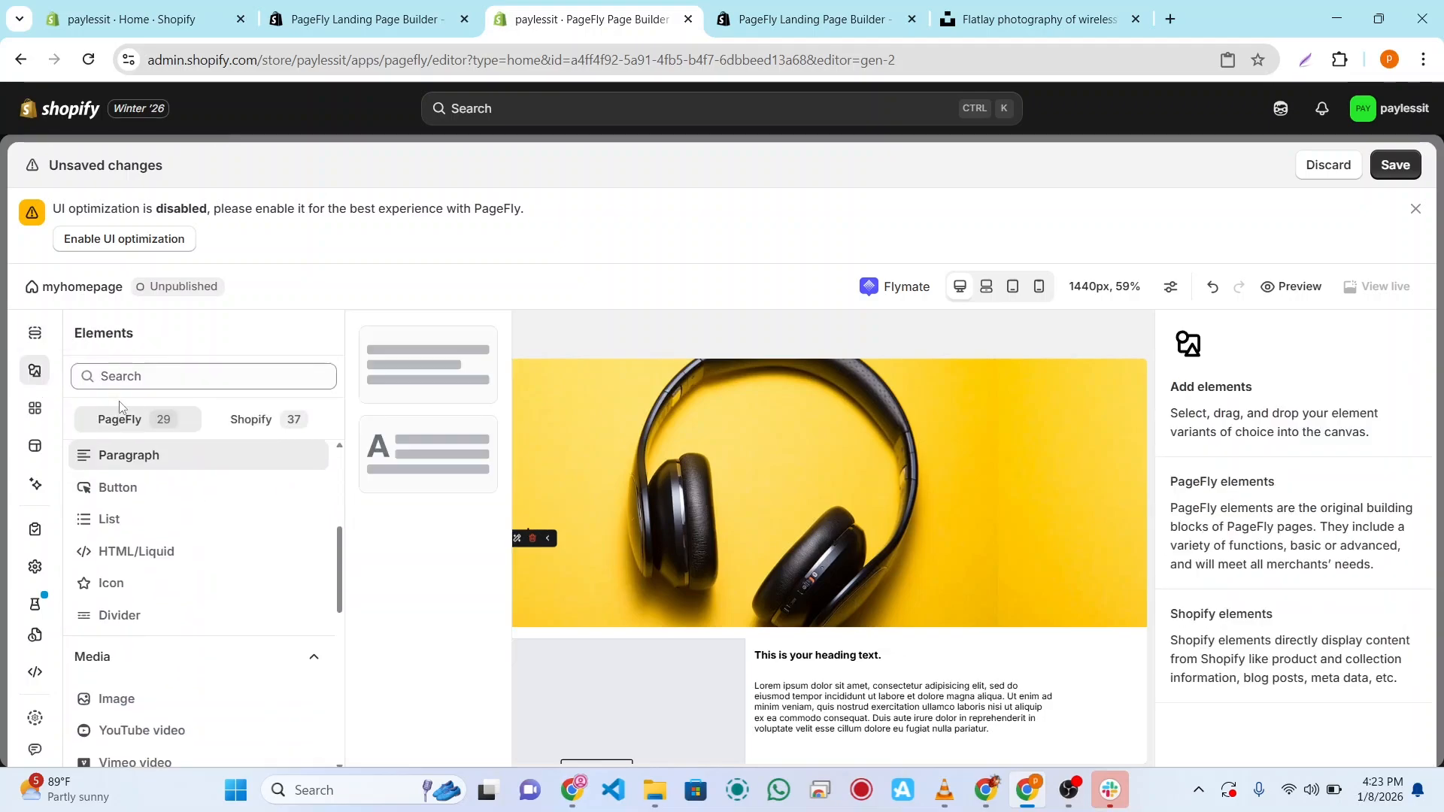
pyautogui.click(142, 489)
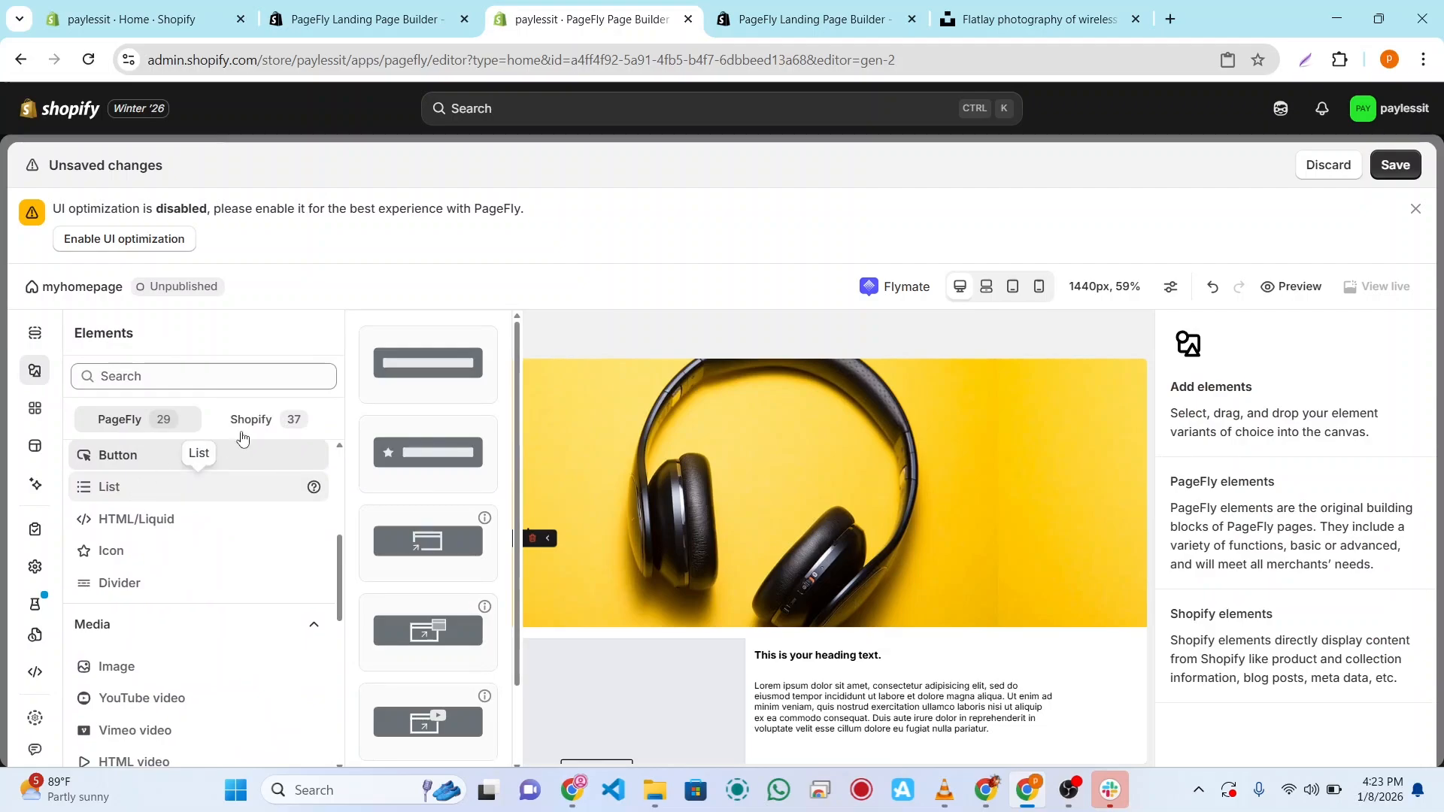
pyautogui.moveTo(427, 457); pyautogui.dragTo(848, 526)
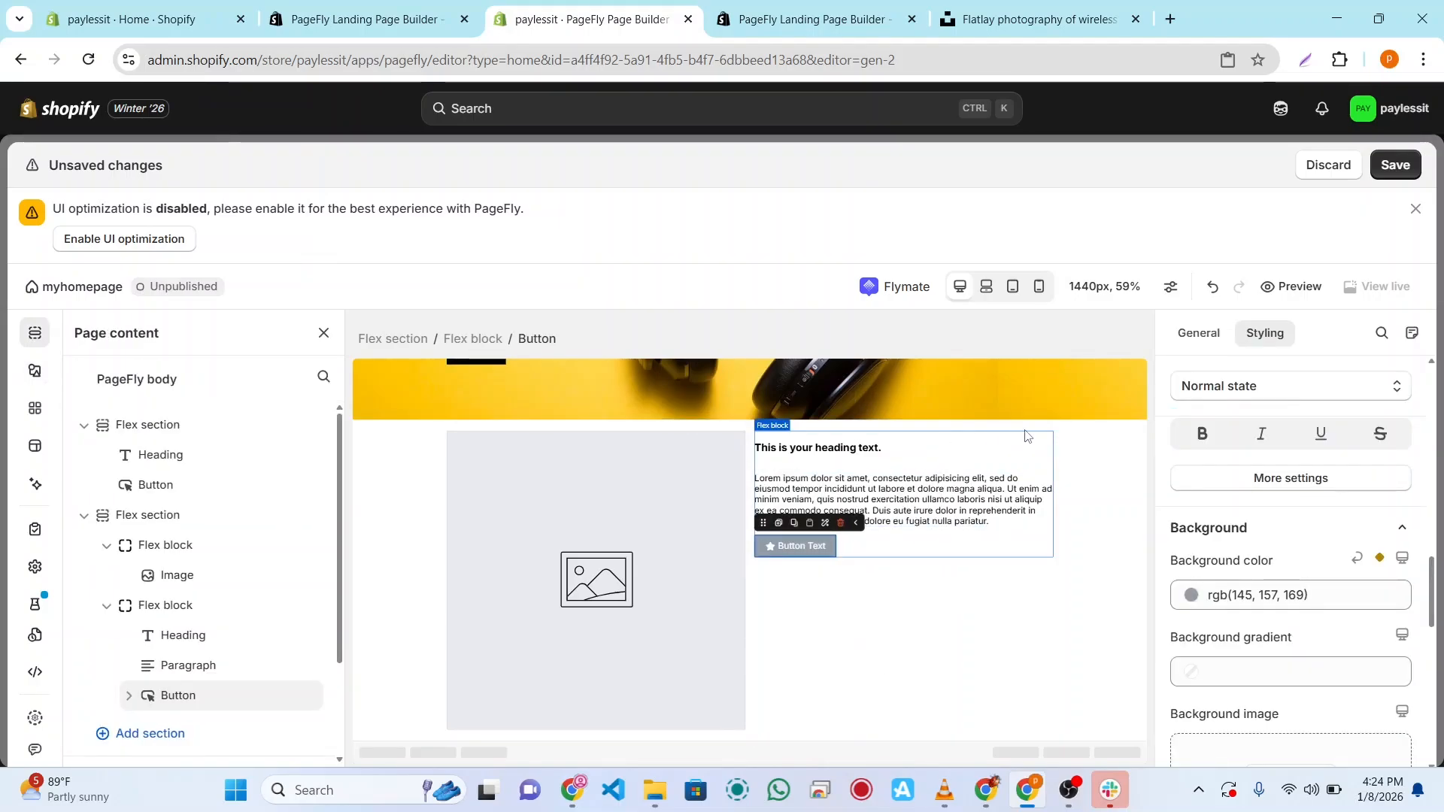
# Step: Increase the second flex block's top padding so its heading, paragraph and button sit lower beside the image
pyautogui.click(1066, 468)
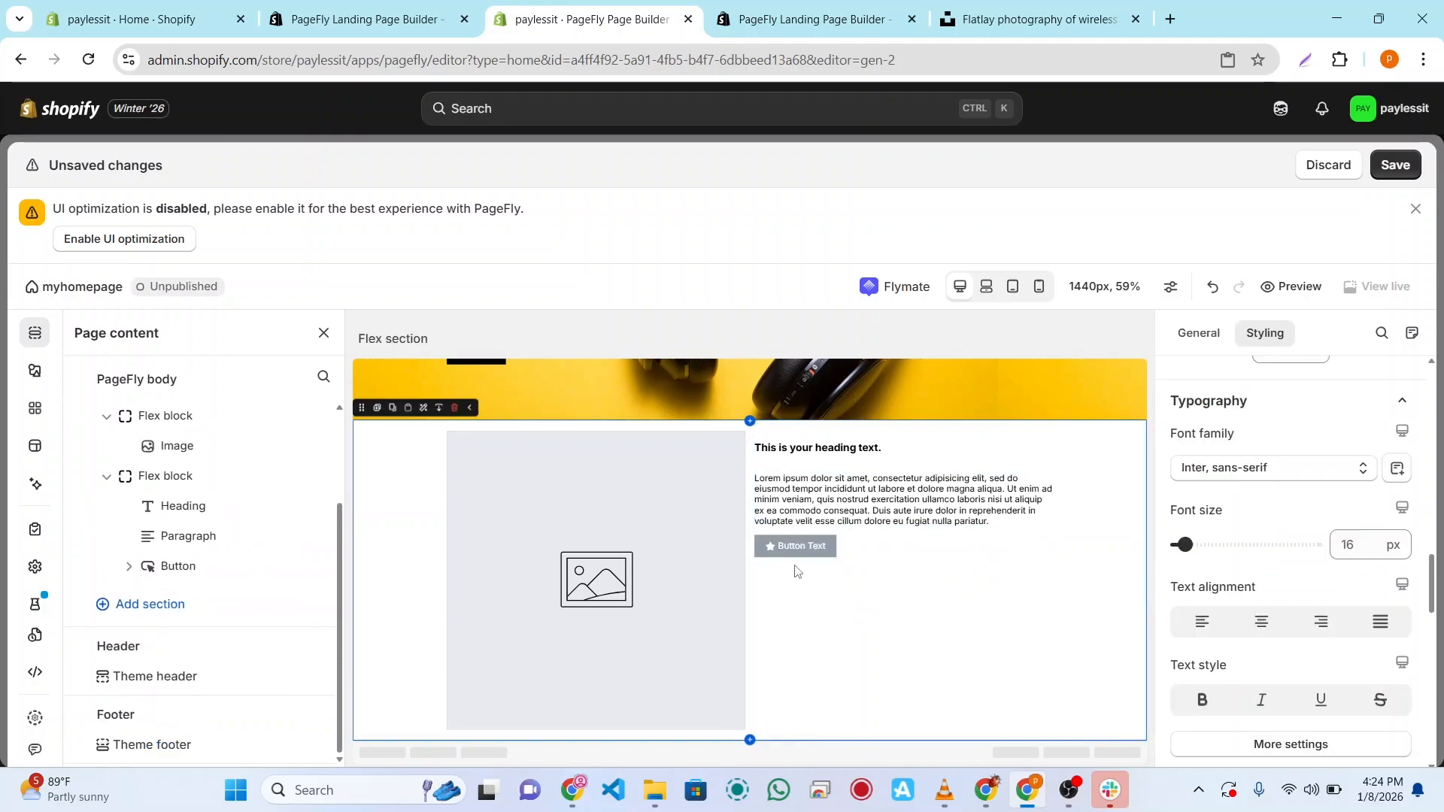
pyautogui.click(905, 552)
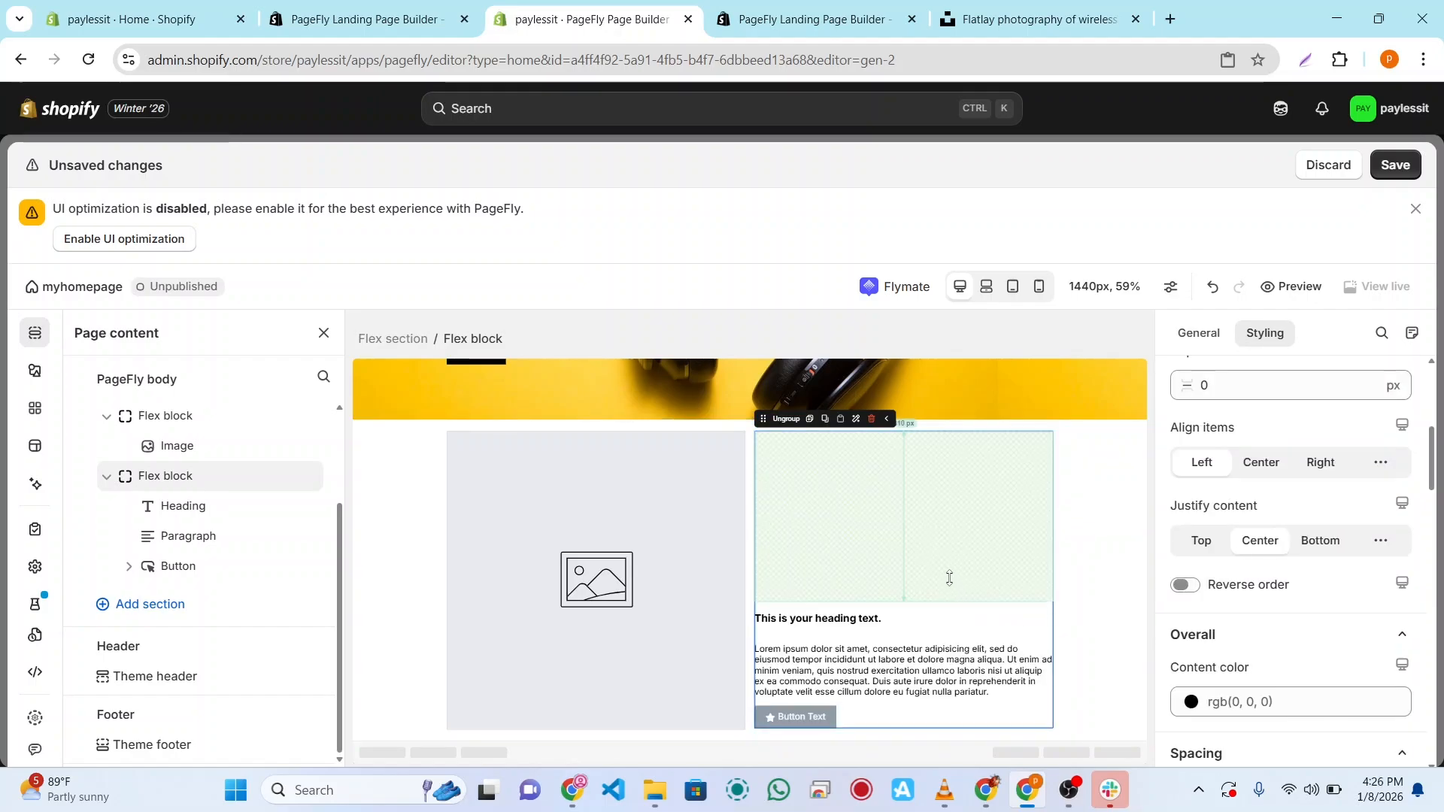
pyautogui.moveTo(897, 595); pyautogui.dragTo(901, 386)
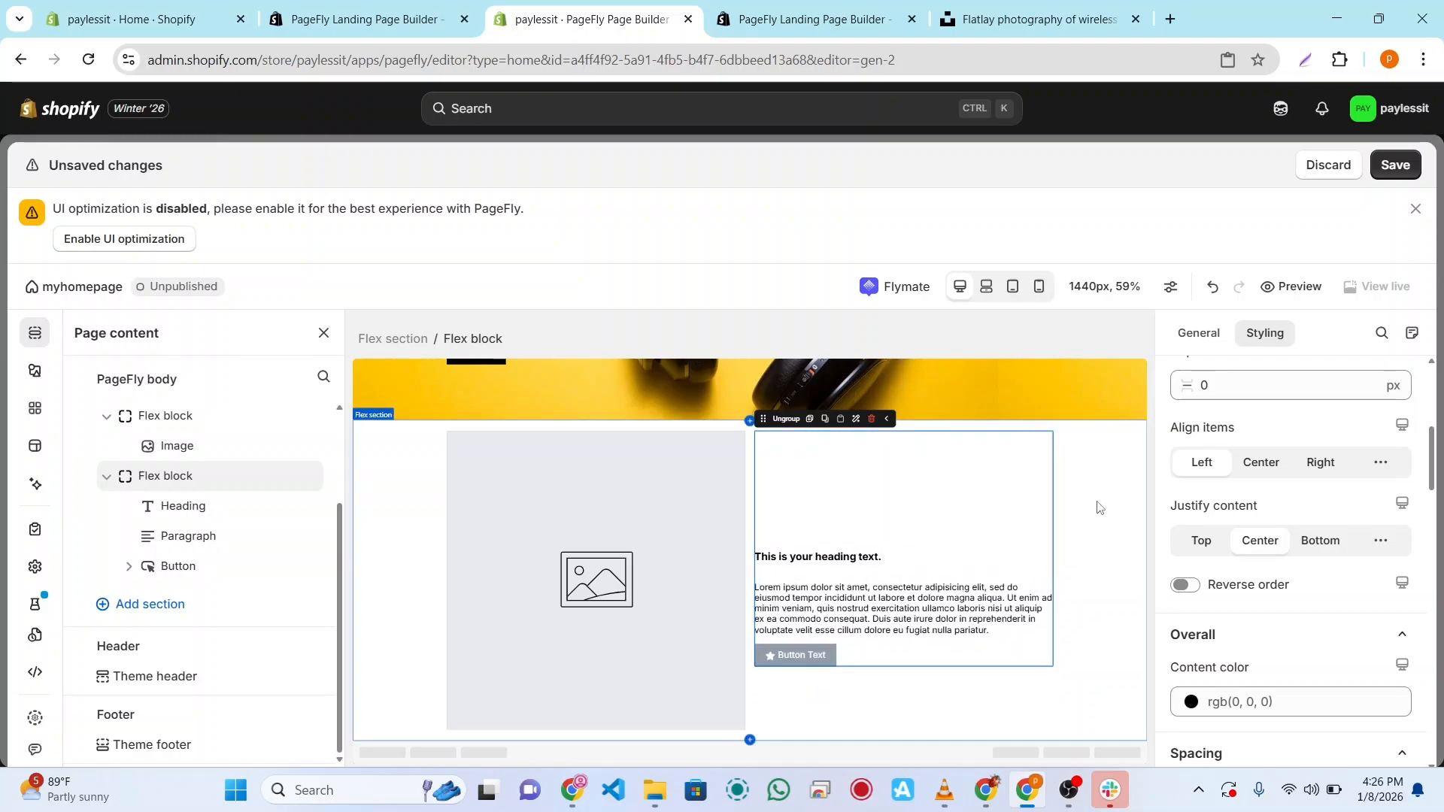
pyautogui.click(1097, 507)
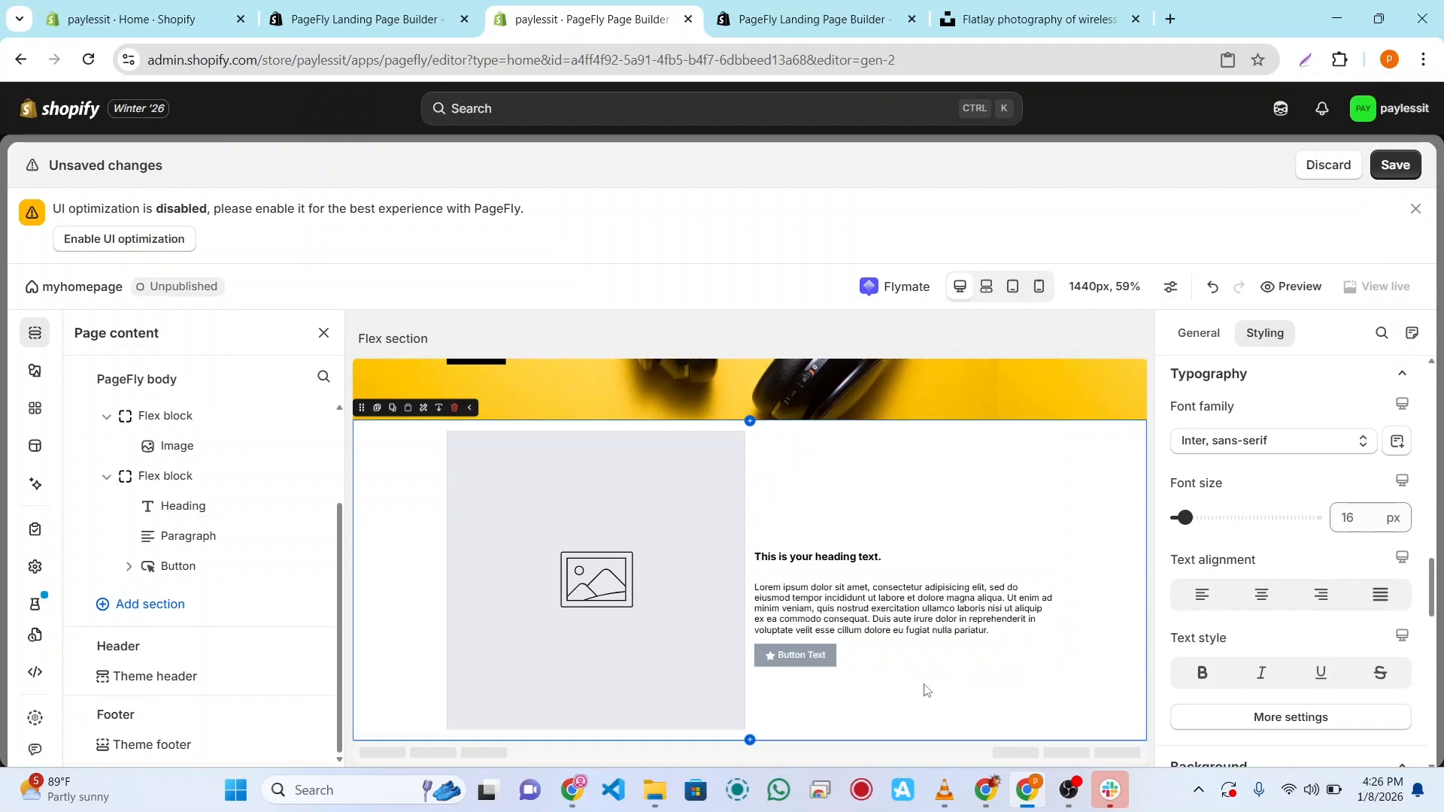
# Step: Assign the uploaded sport-shoes-running picture to the image element in the first flex block
pyautogui.click(609, 610)
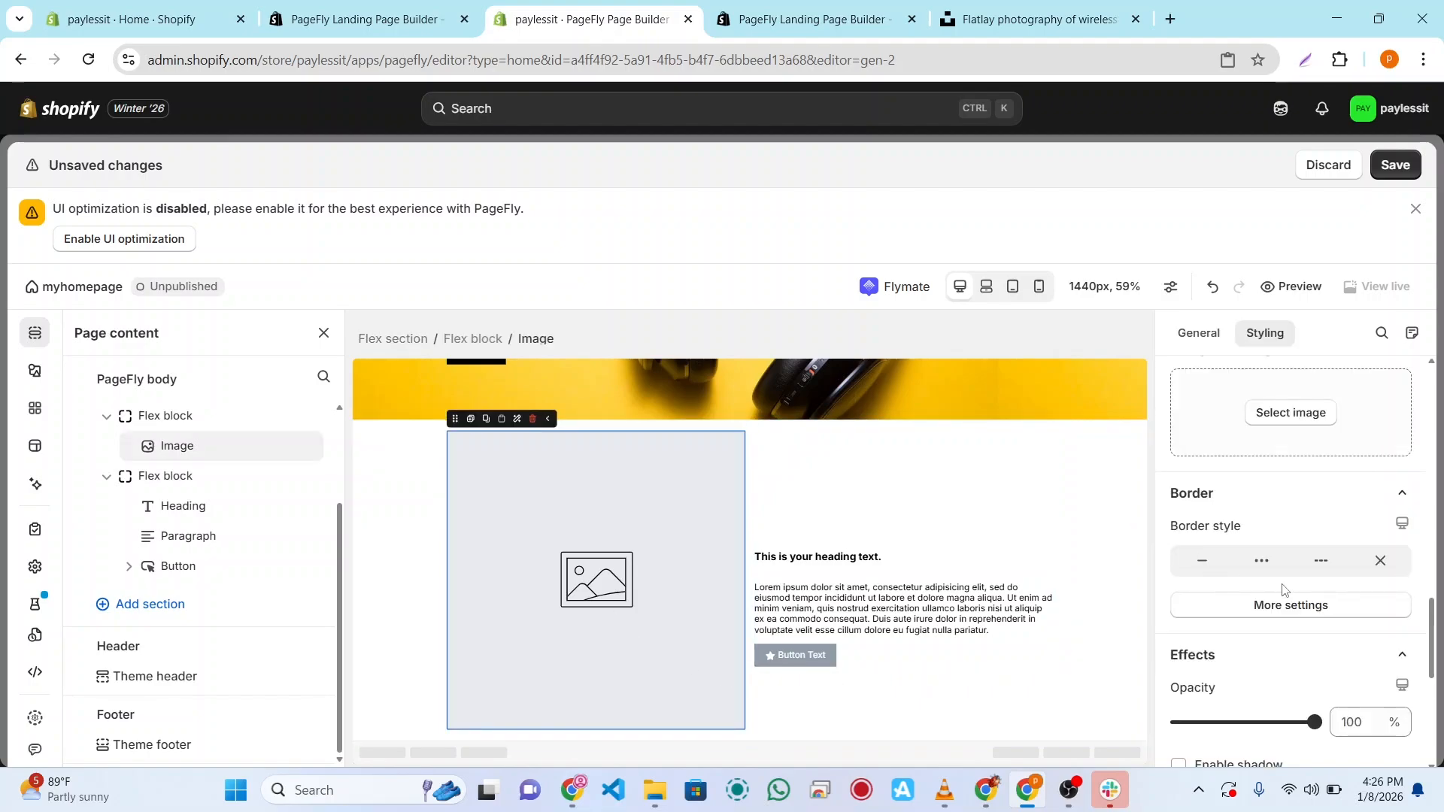
pyautogui.click(1290, 413)
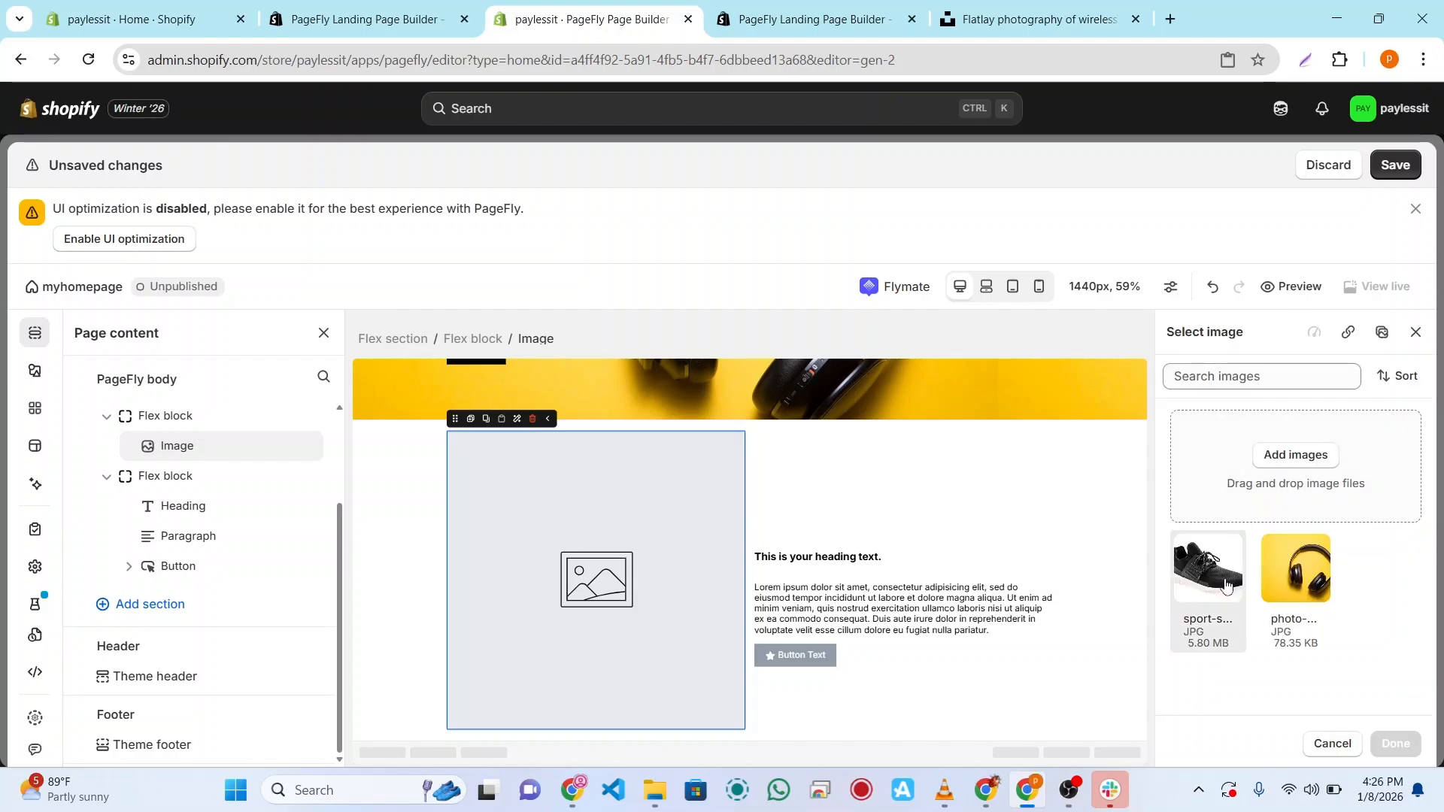
pyautogui.click(1227, 586)
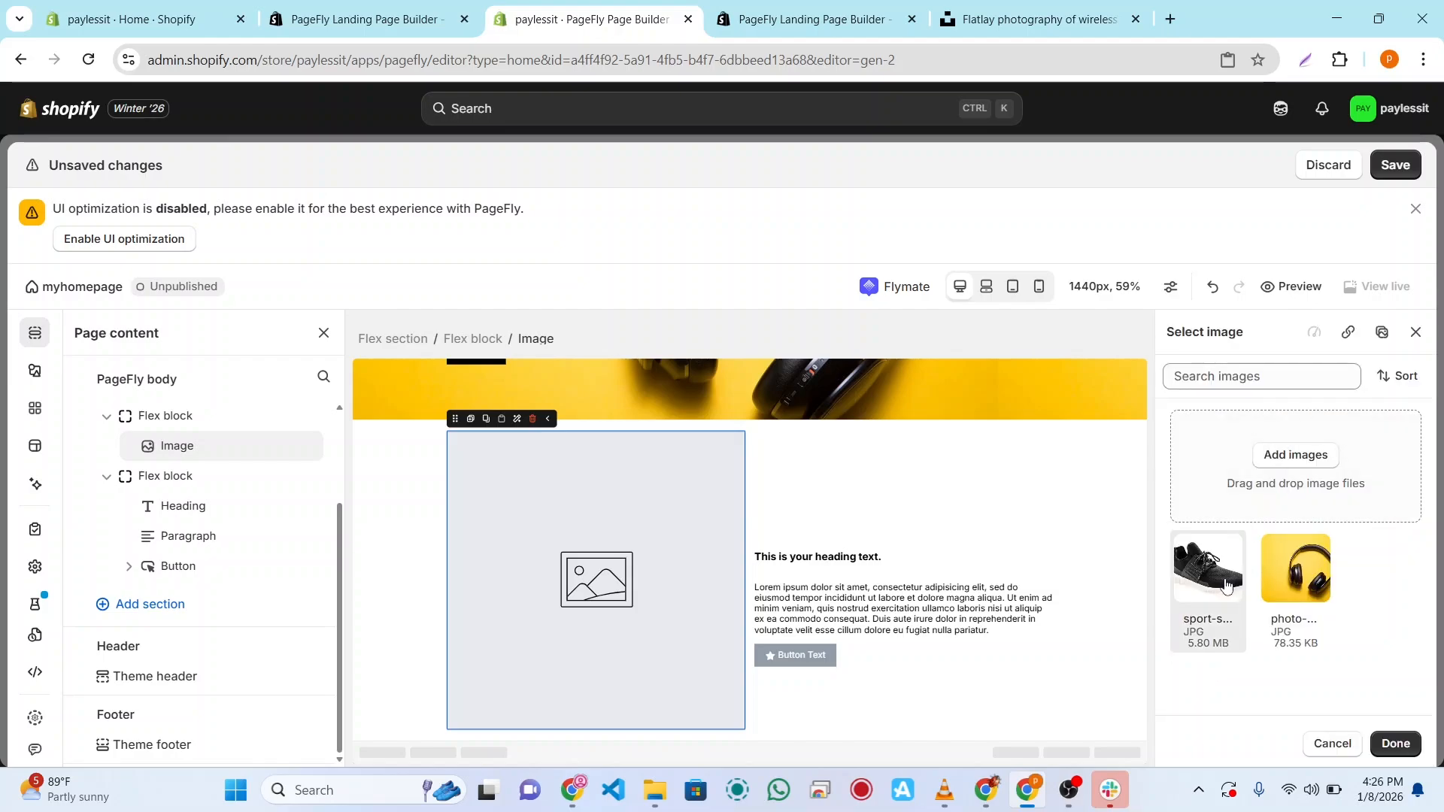
pyautogui.click(1400, 742)
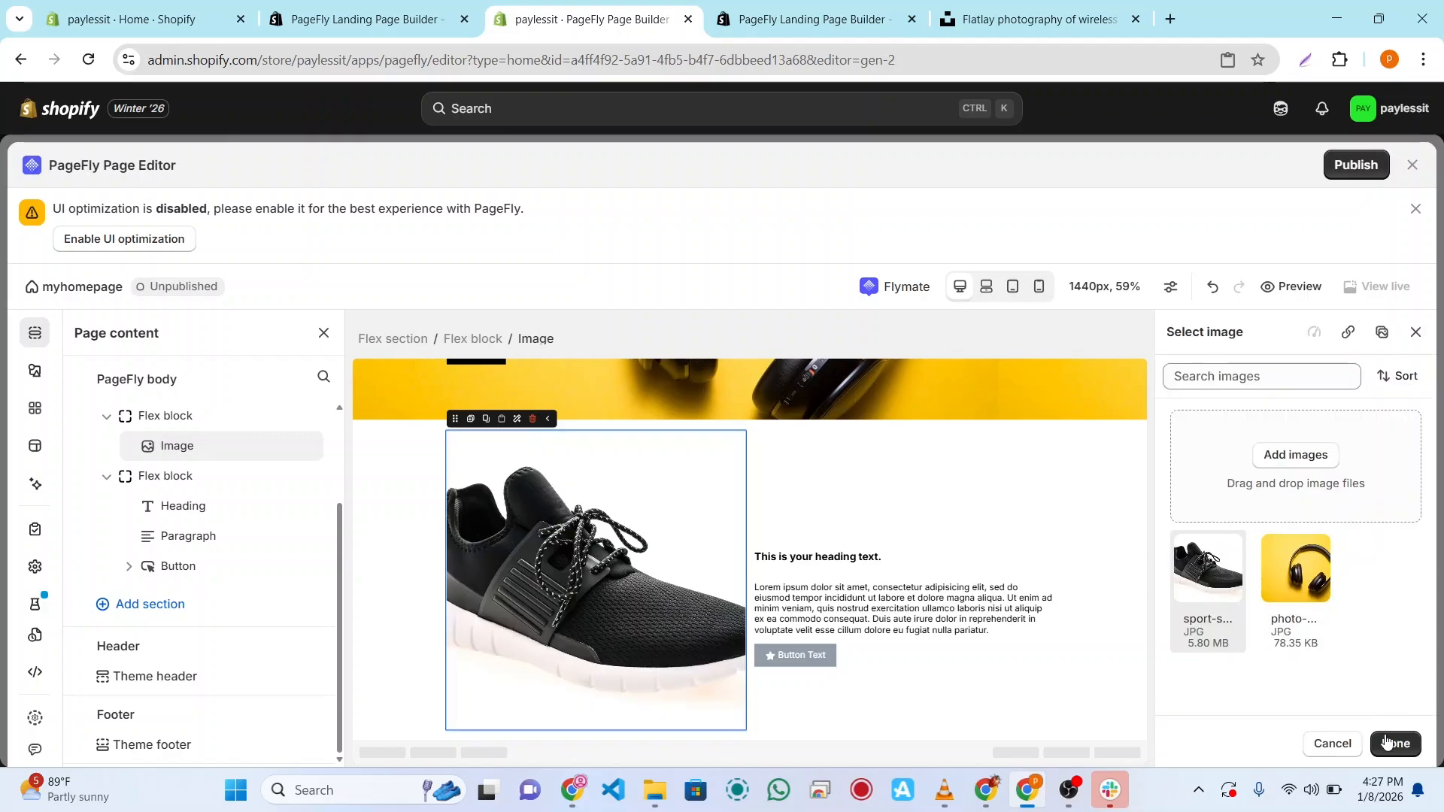
pyautogui.click(1395, 744)
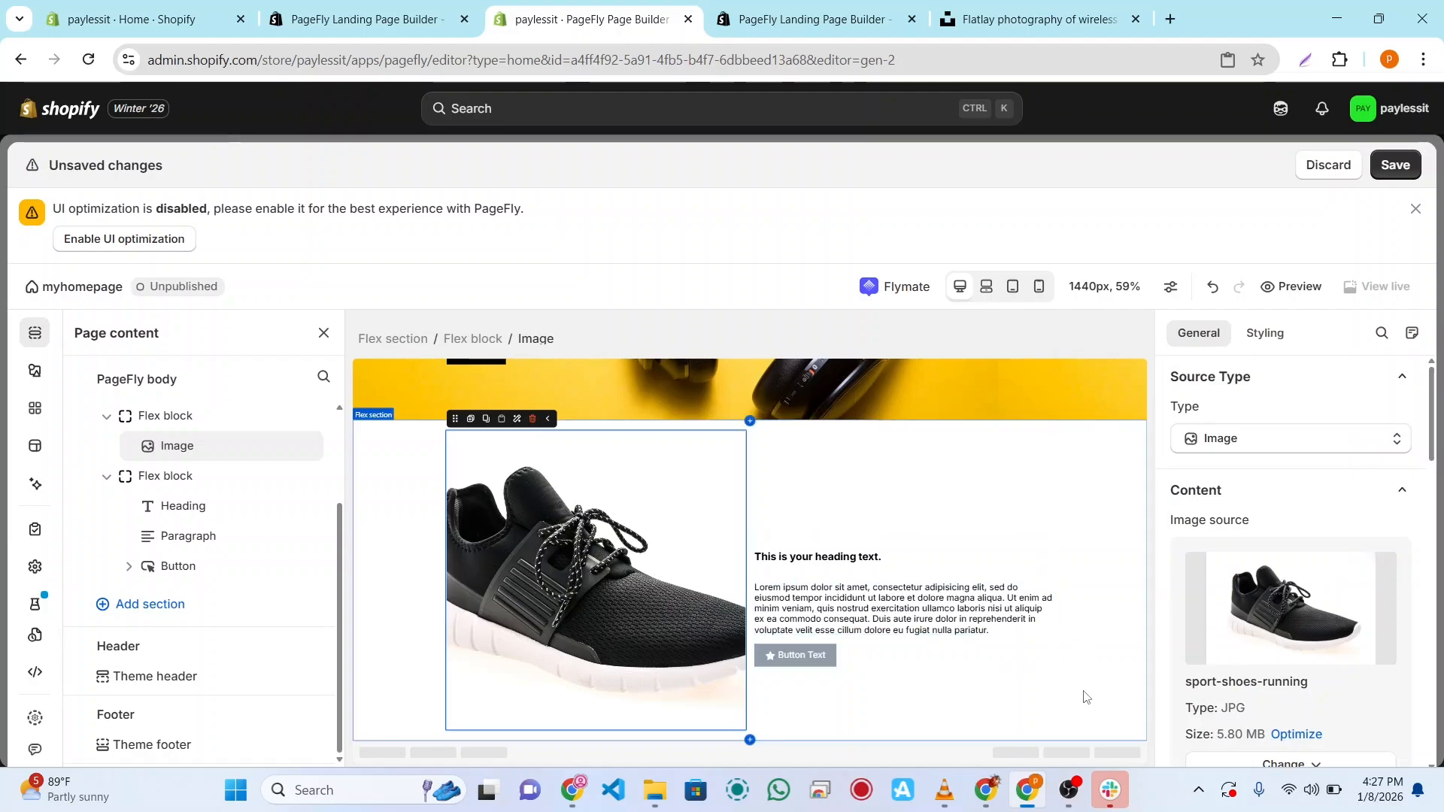
# Step: Set the background color of the star-icon button below the paragraph to black, rgb(0, 0, 0)
pyautogui.click(775, 667)
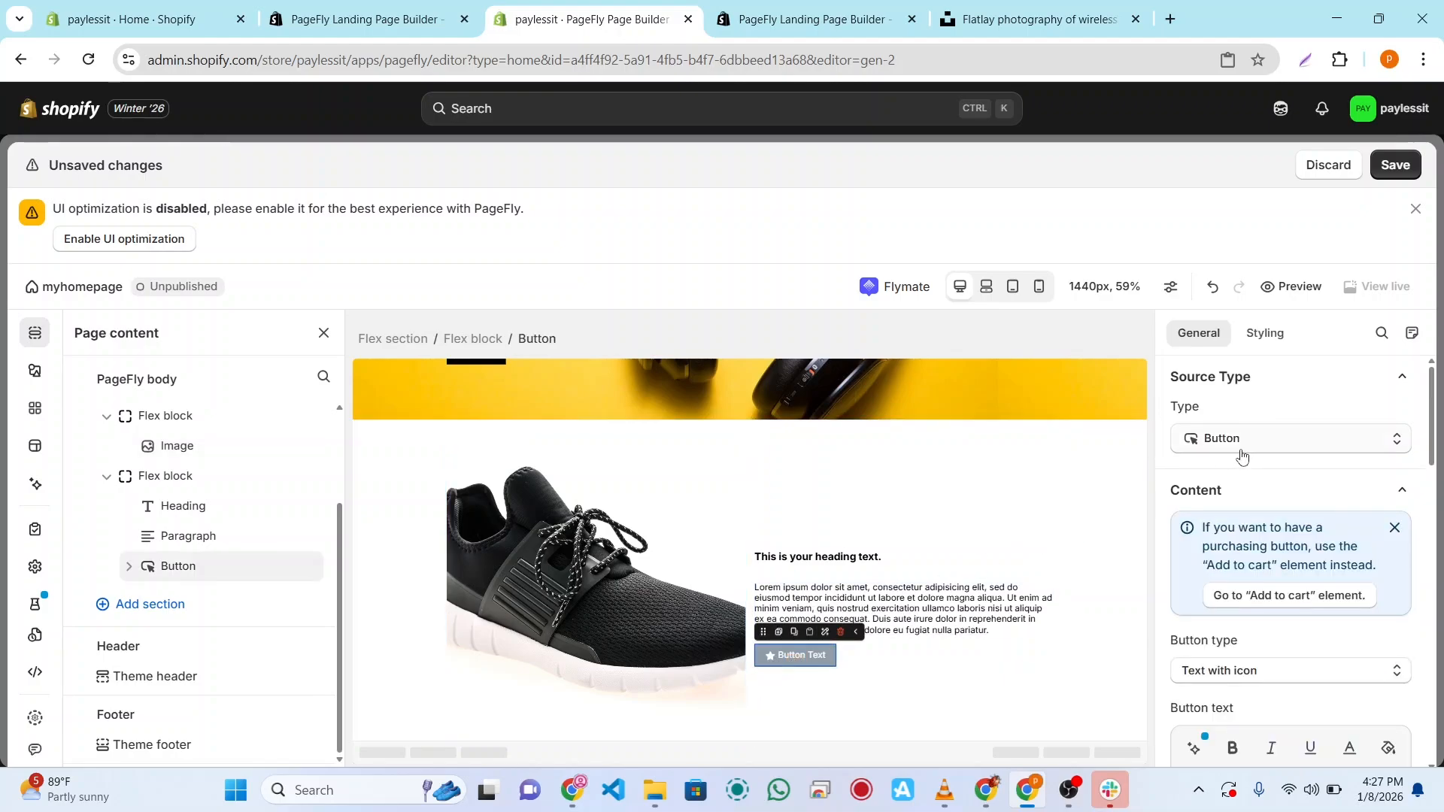
pyautogui.click(1309, 444)
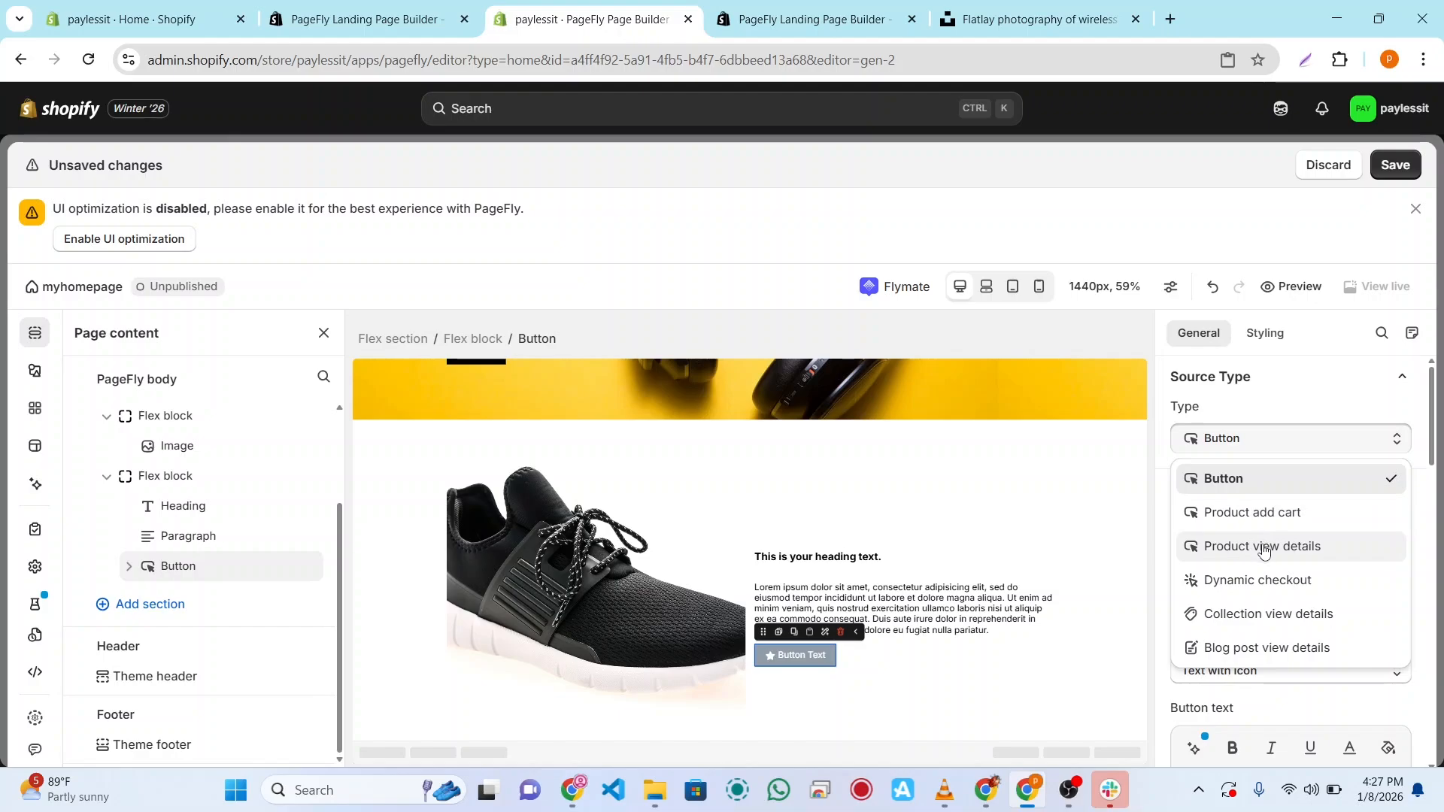
pyautogui.click(1390, 443)
pyautogui.scroll(-5, 1269, 600)
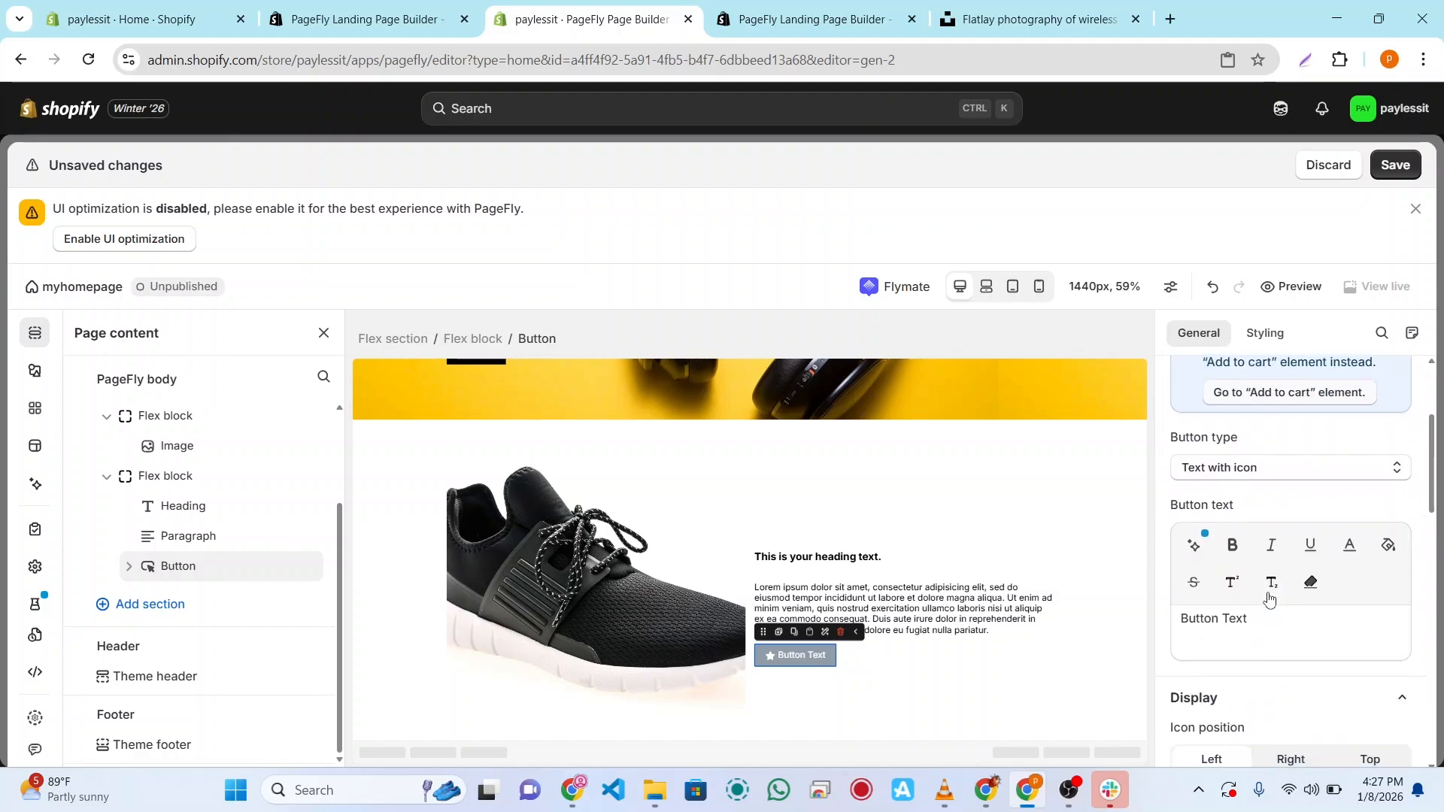
pyautogui.scroll(-1, 1268, 600)
pyautogui.scroll(6, 1267, 598)
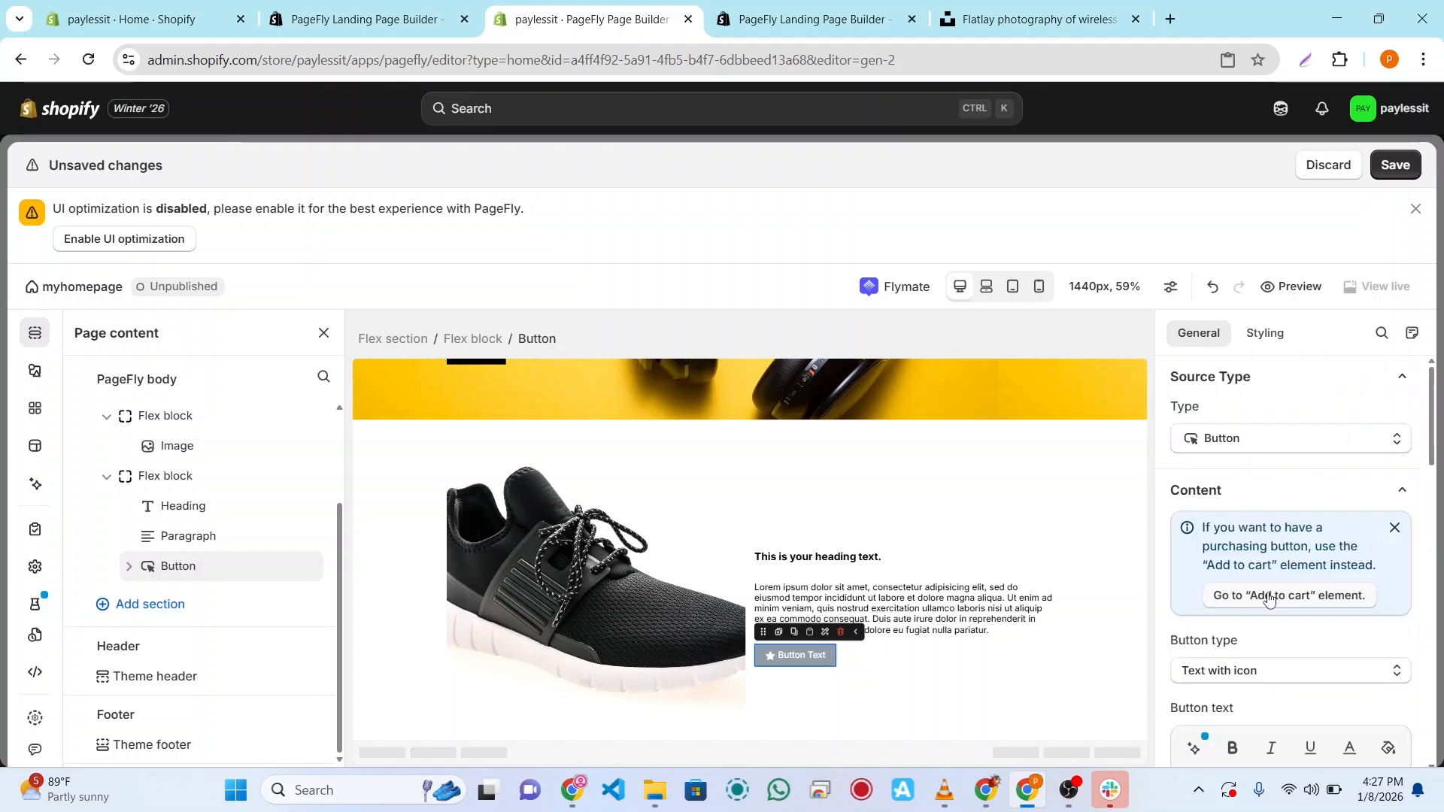
pyautogui.click(1272, 342)
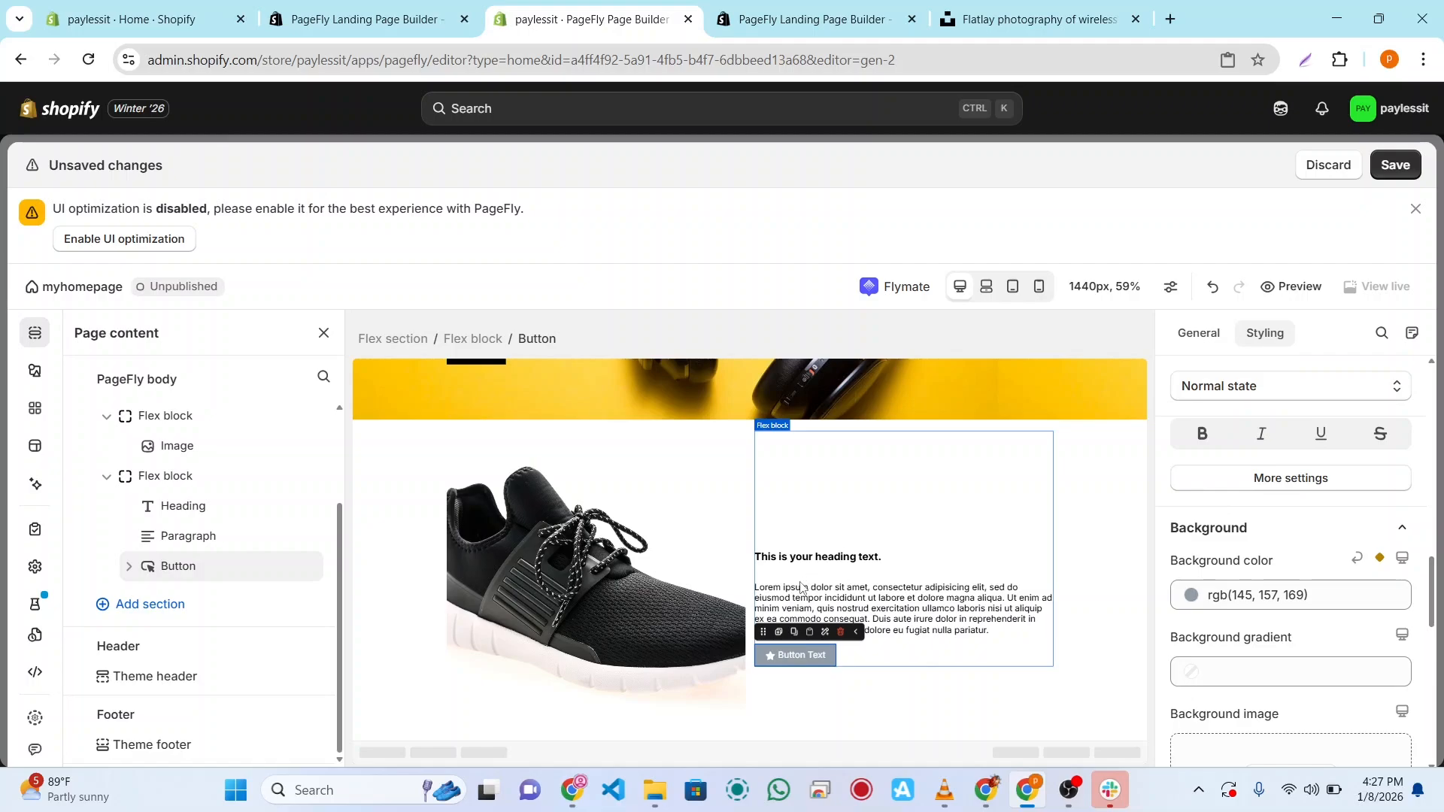
pyautogui.scroll(-3, 1293, 541)
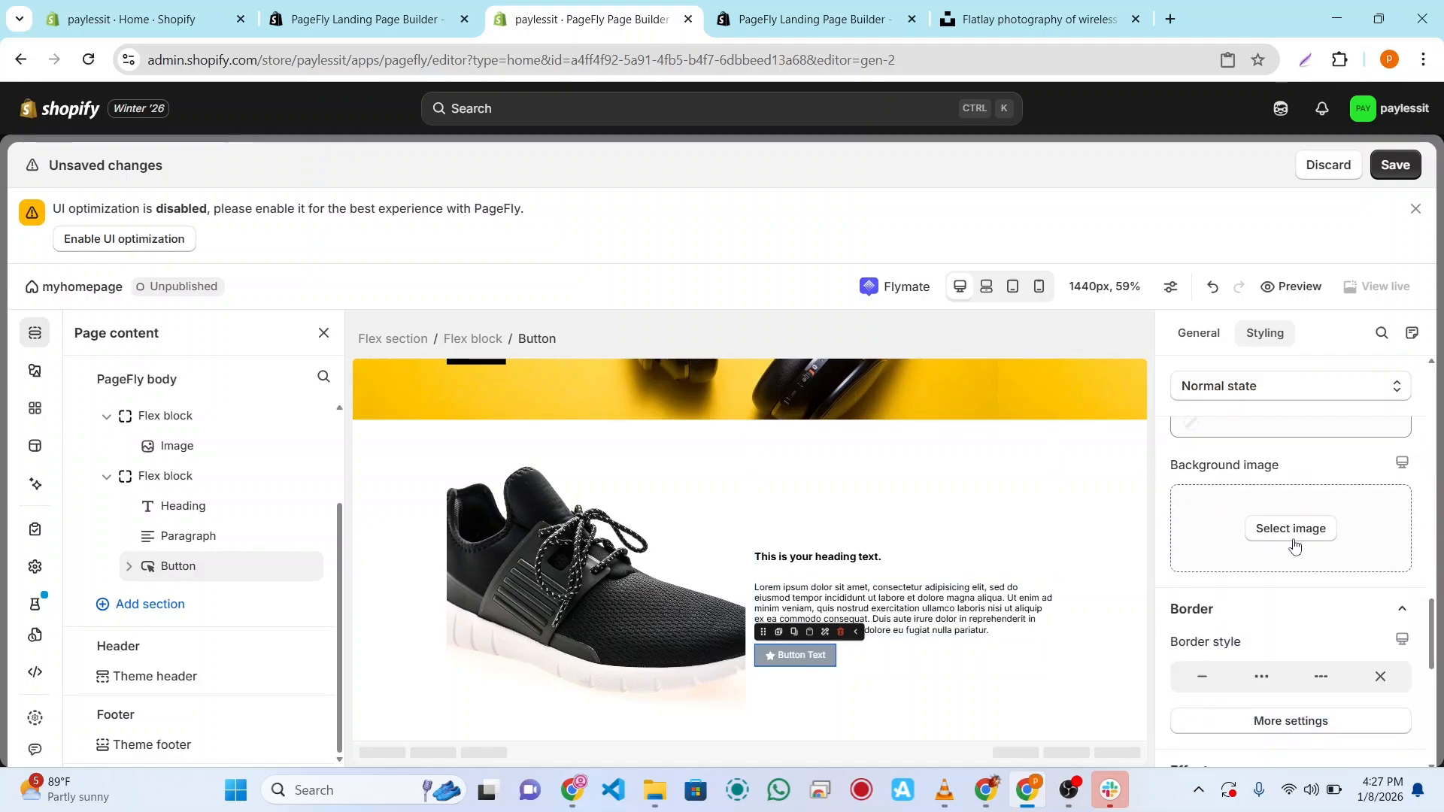
pyautogui.scroll(3, 1293, 546)
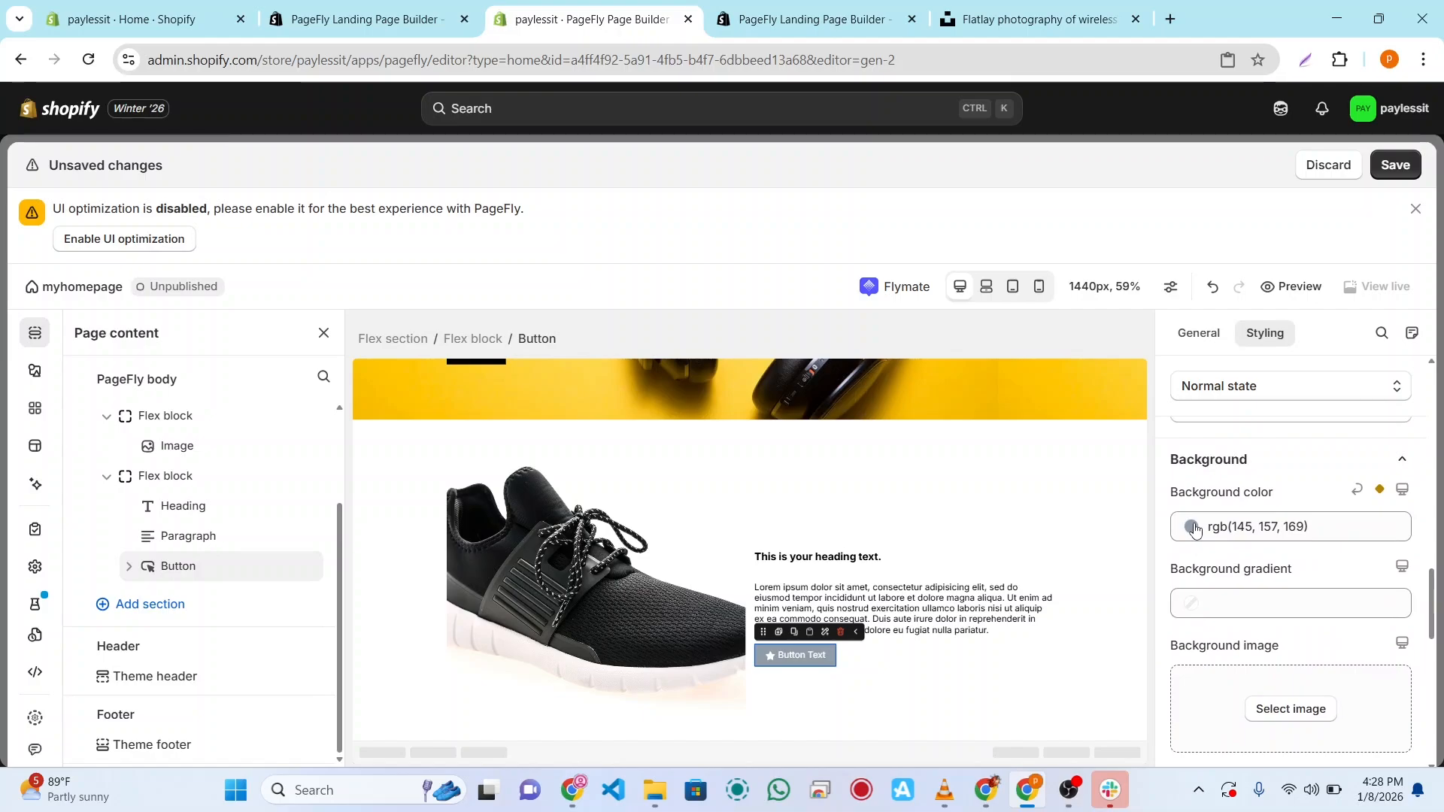
pyautogui.click(1240, 532)
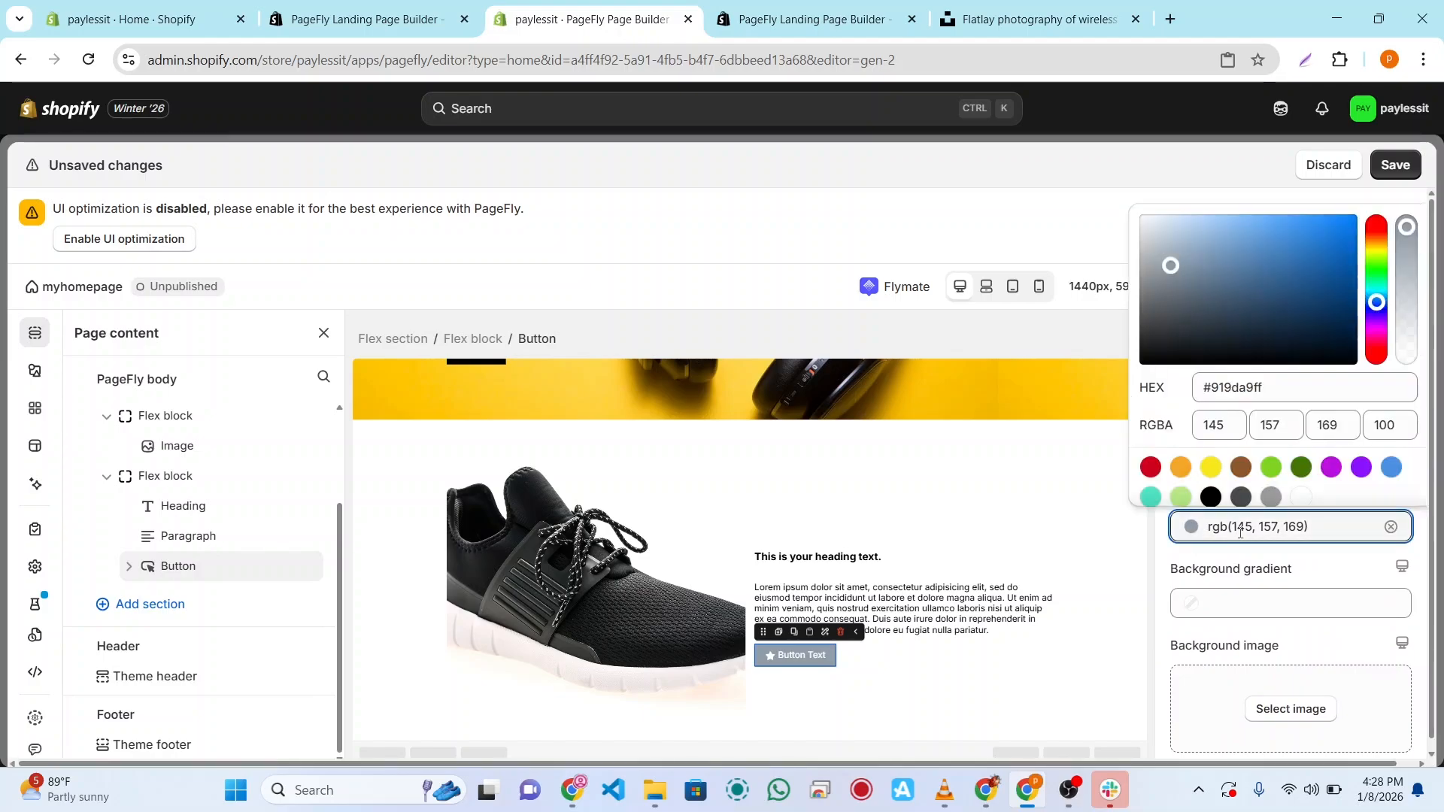
pyautogui.click(1211, 497)
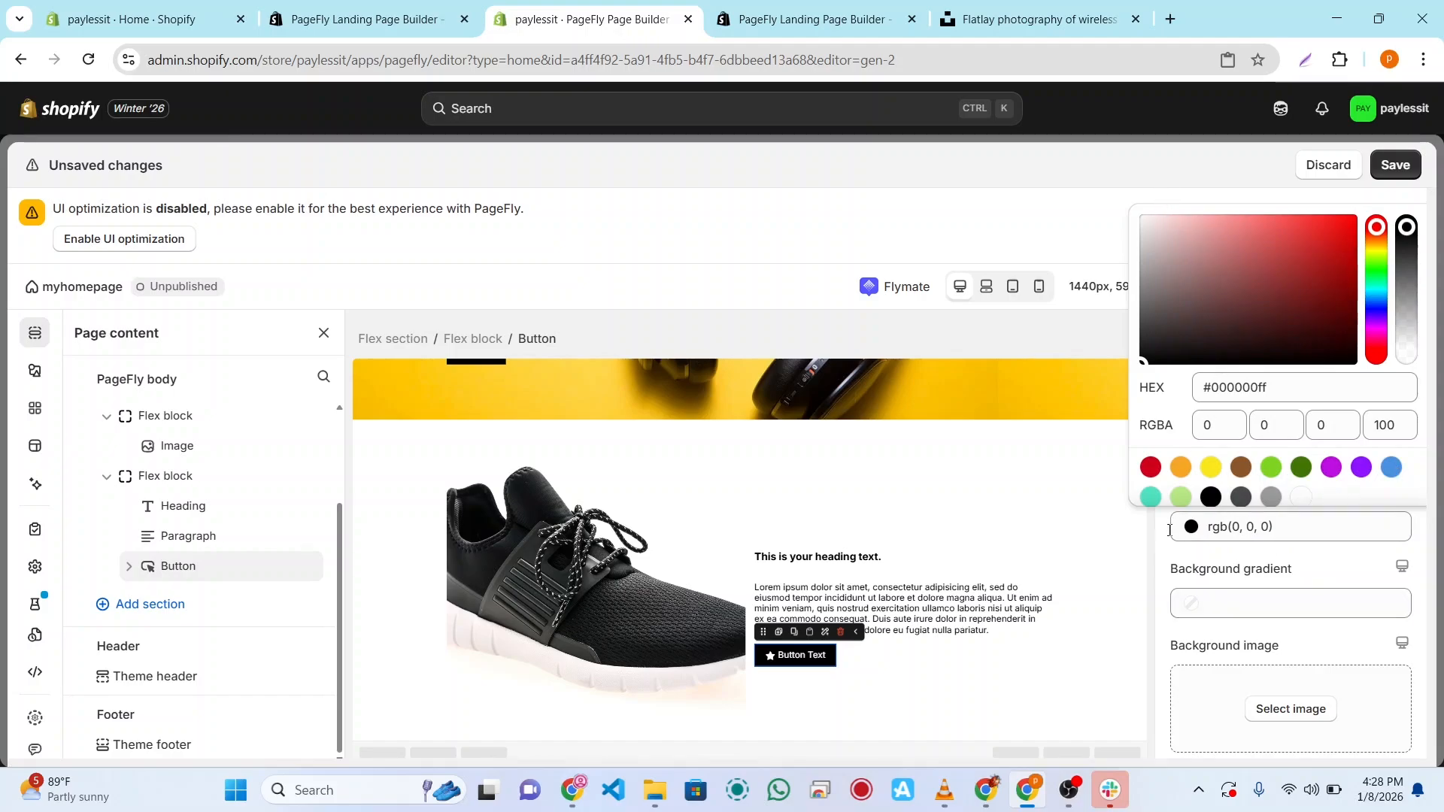
pyautogui.click(1162, 564)
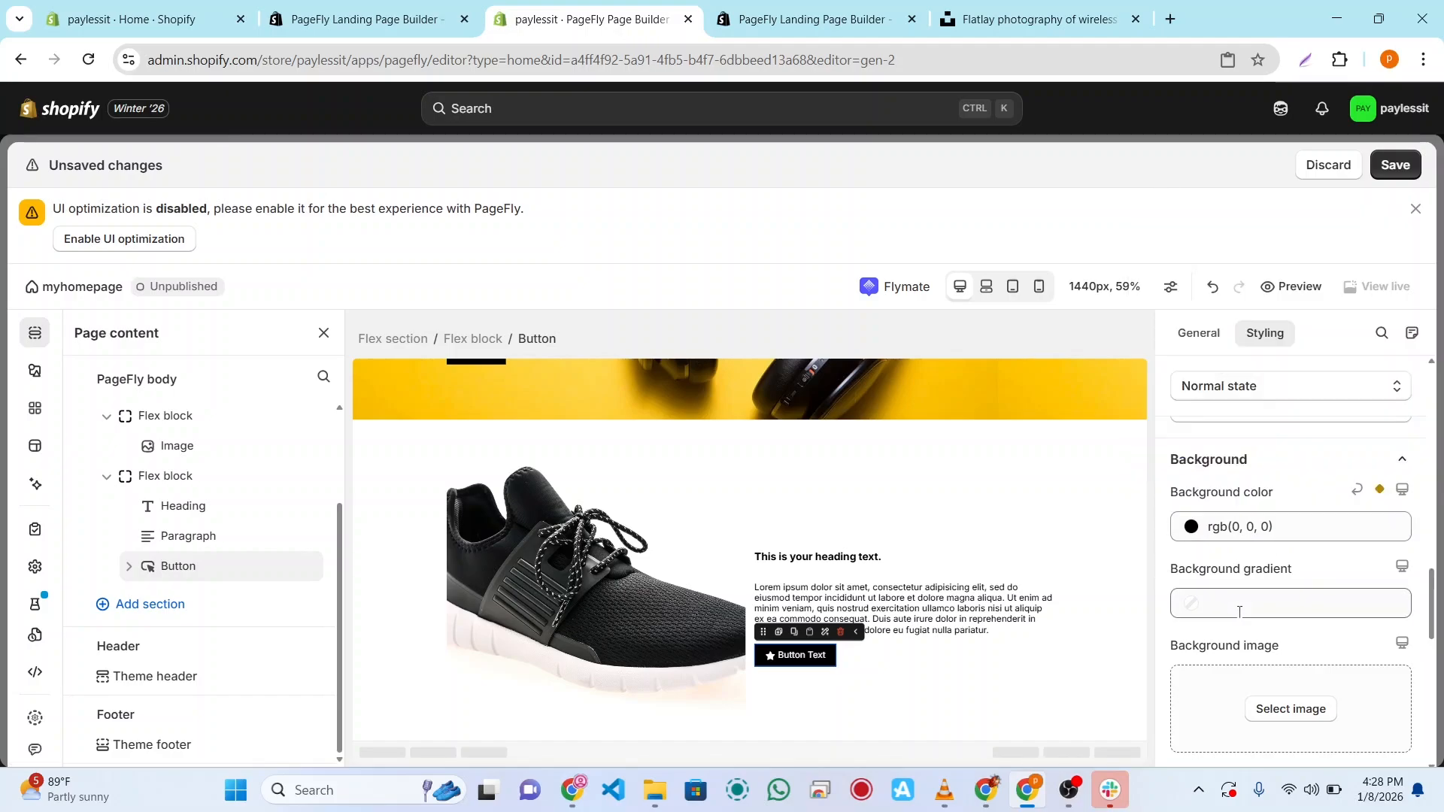
# Step: Set the icon position of the black button below the paragraph to Right
pyautogui.scroll(-3, 1239, 611)
pyautogui.scroll(1, 1240, 612)
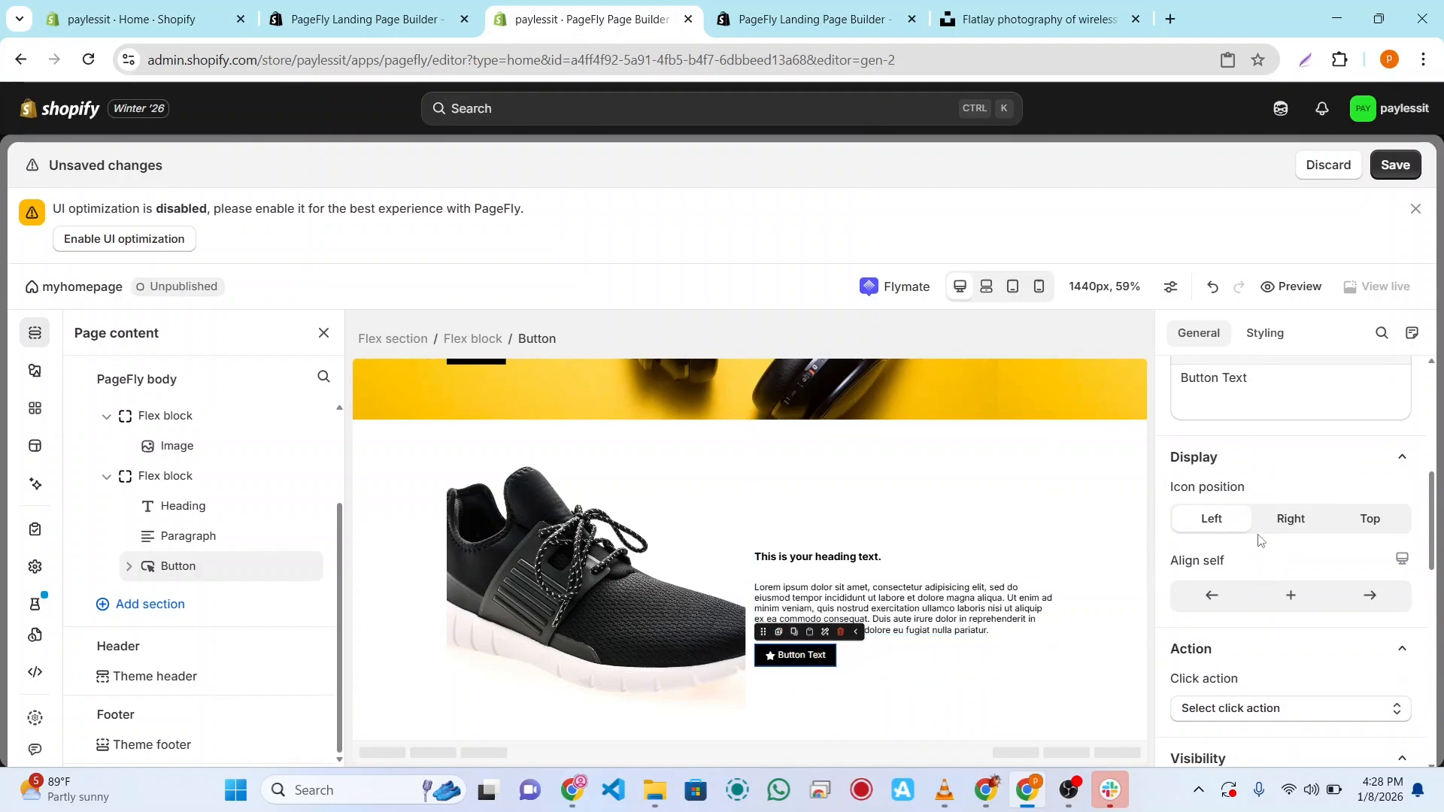
pyautogui.click(1297, 521)
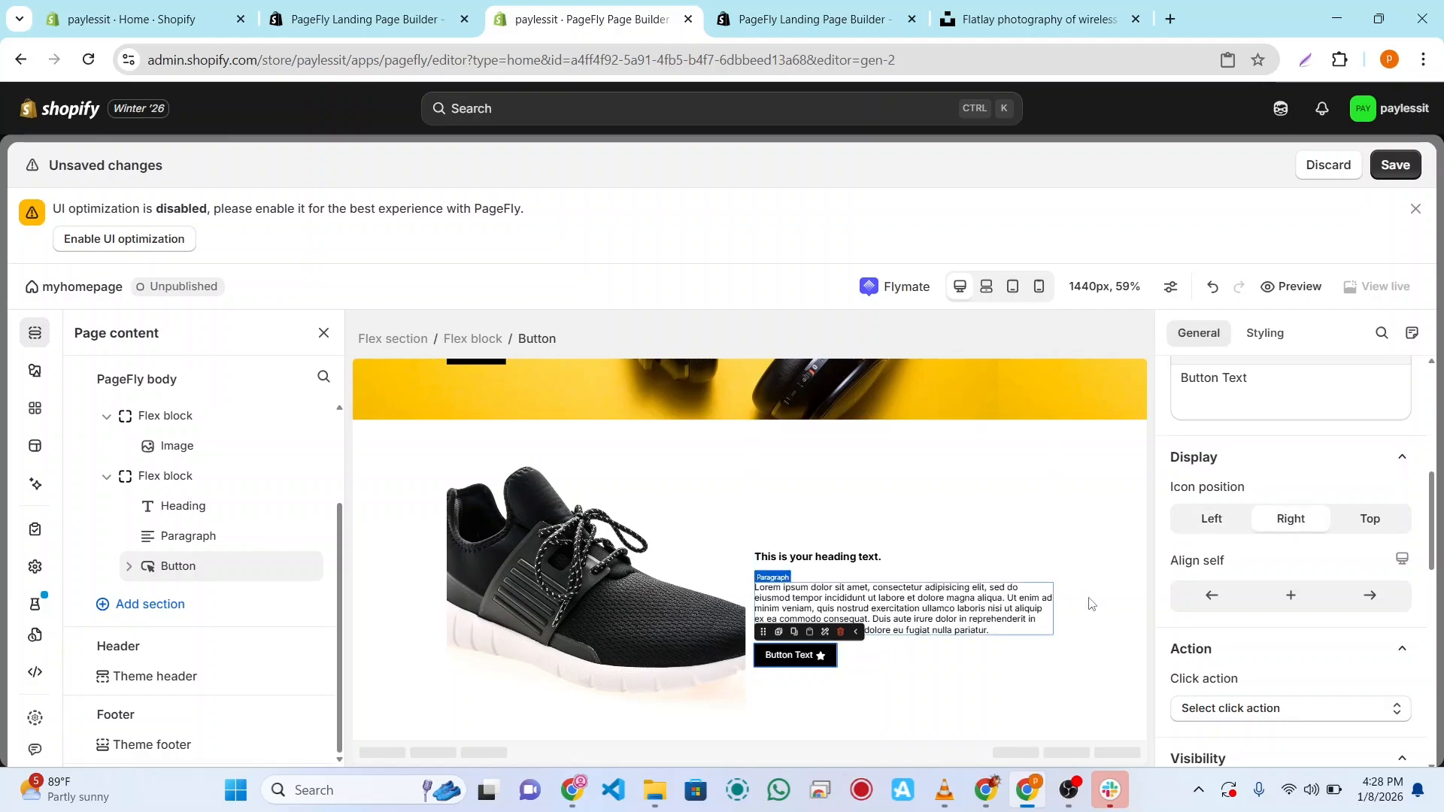
# Step: Set the button's click action to Go to URL, opening and closing the URL selection without choosing a link
pyautogui.scroll(-1, 1264, 629)
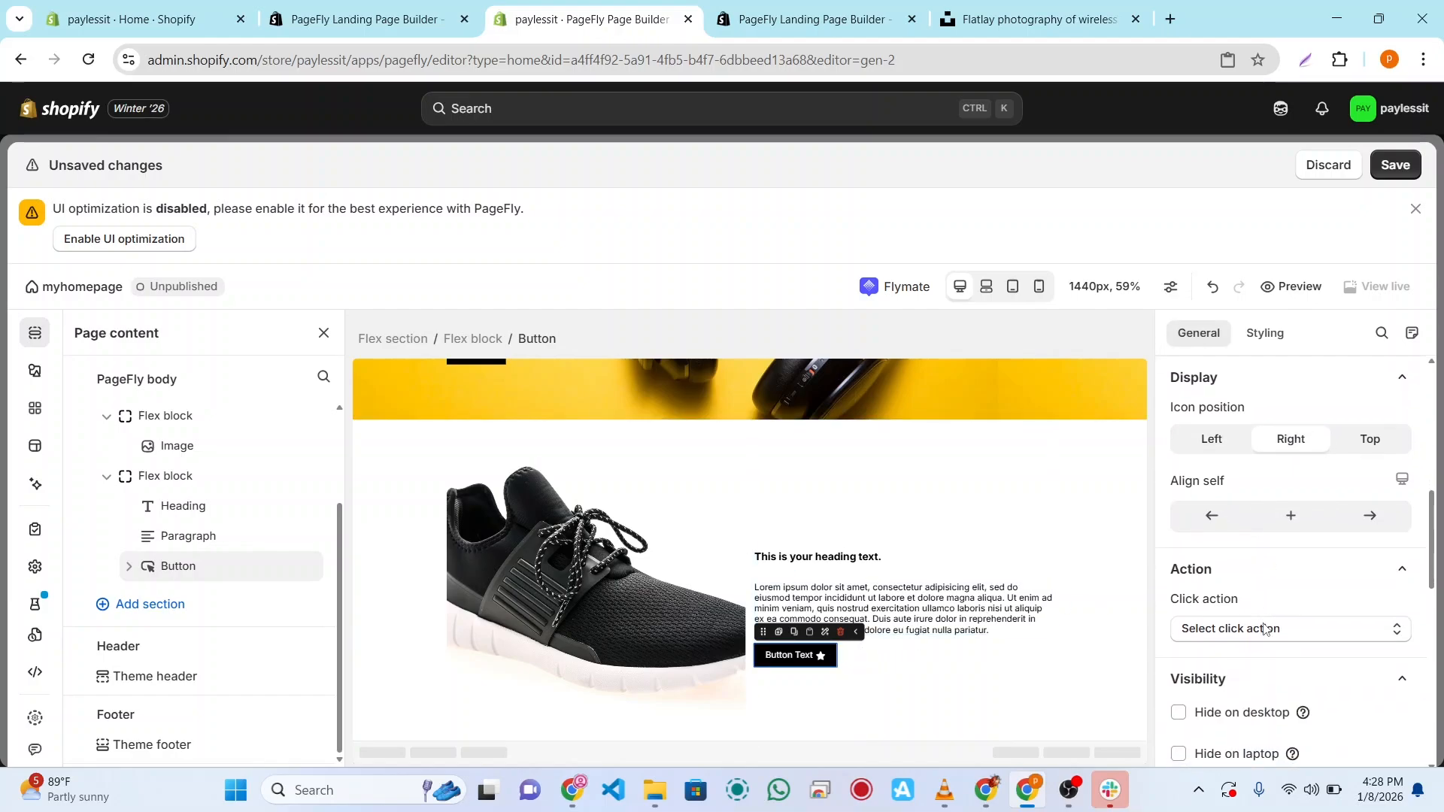
pyautogui.click(1336, 638)
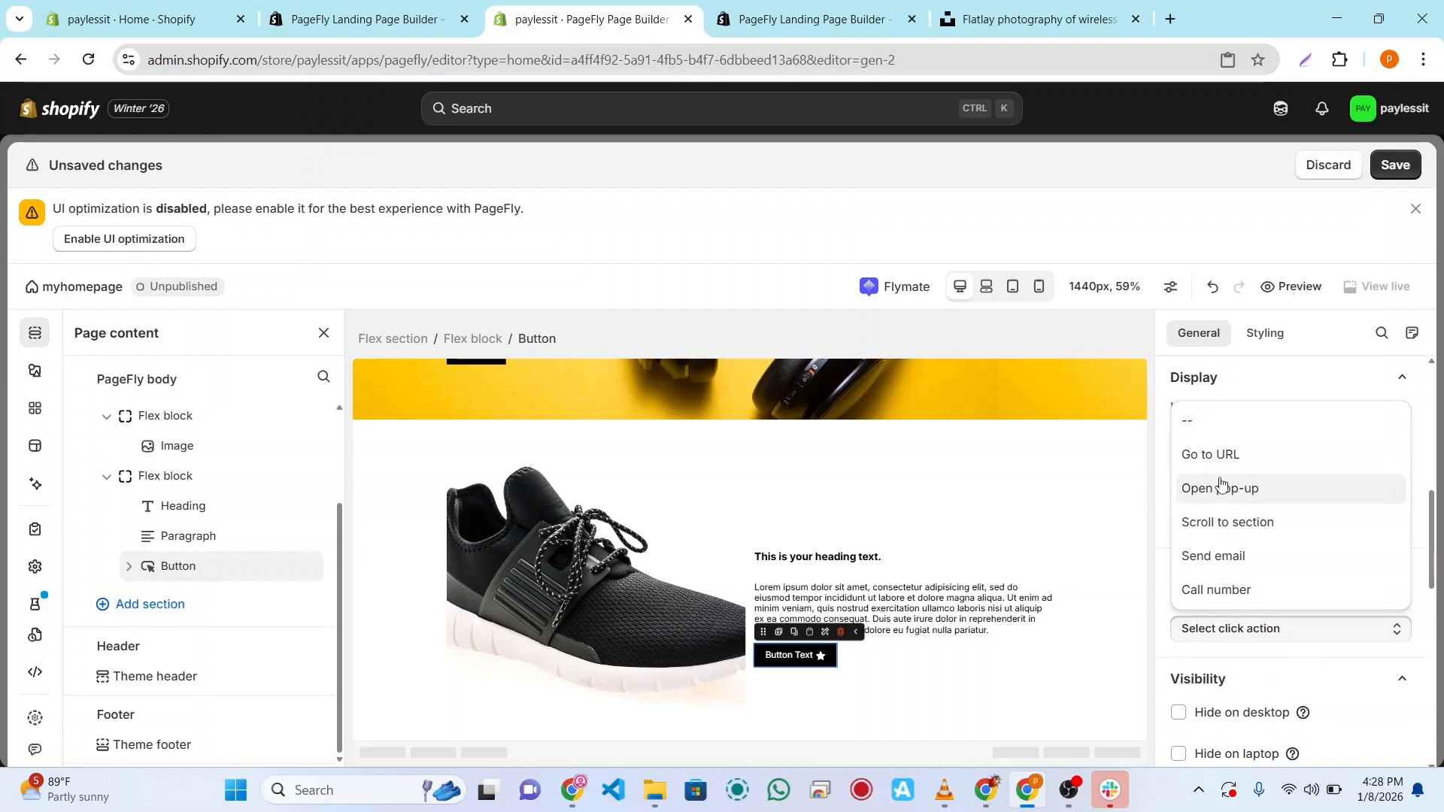
pyautogui.click(1257, 461)
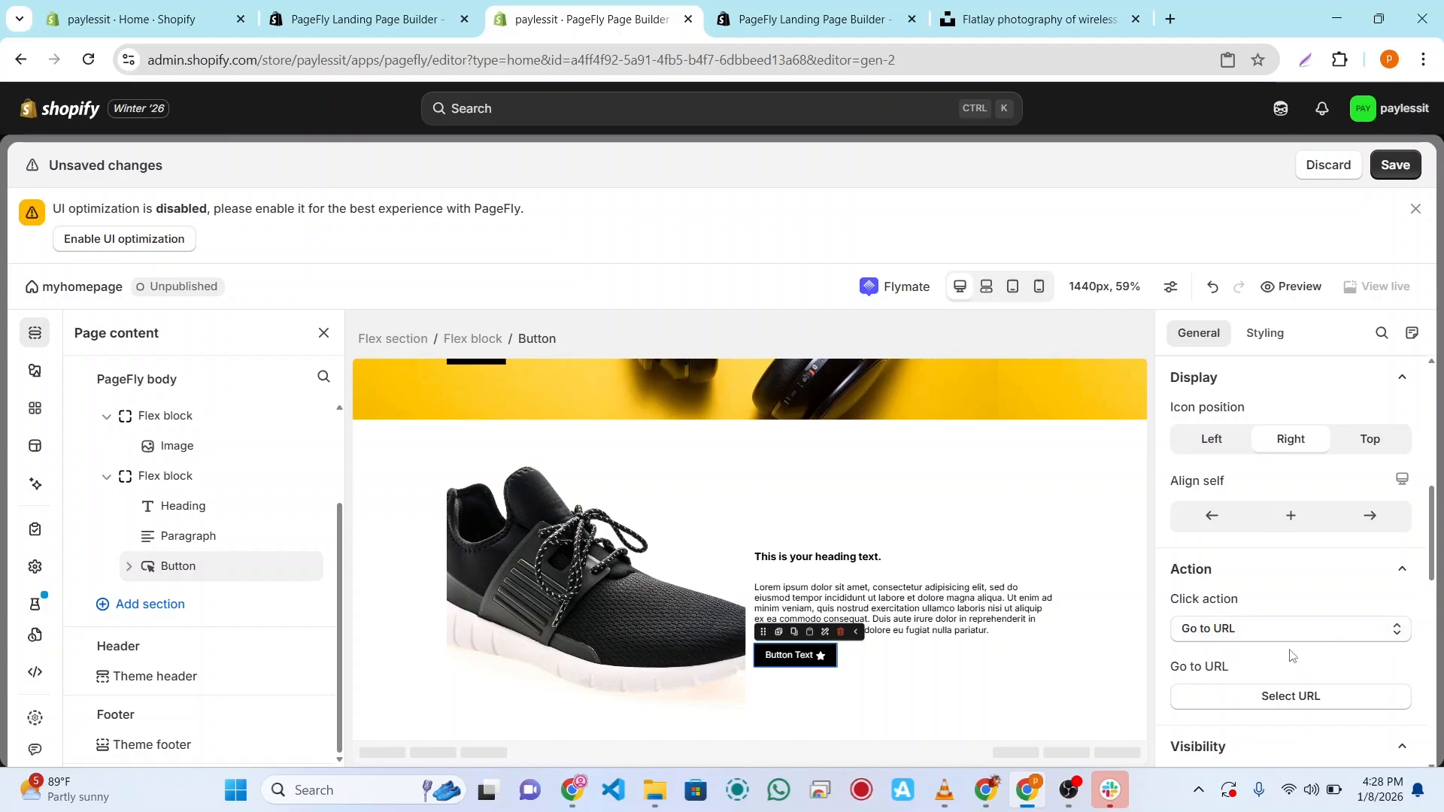
pyautogui.scroll(-2, 1305, 589)
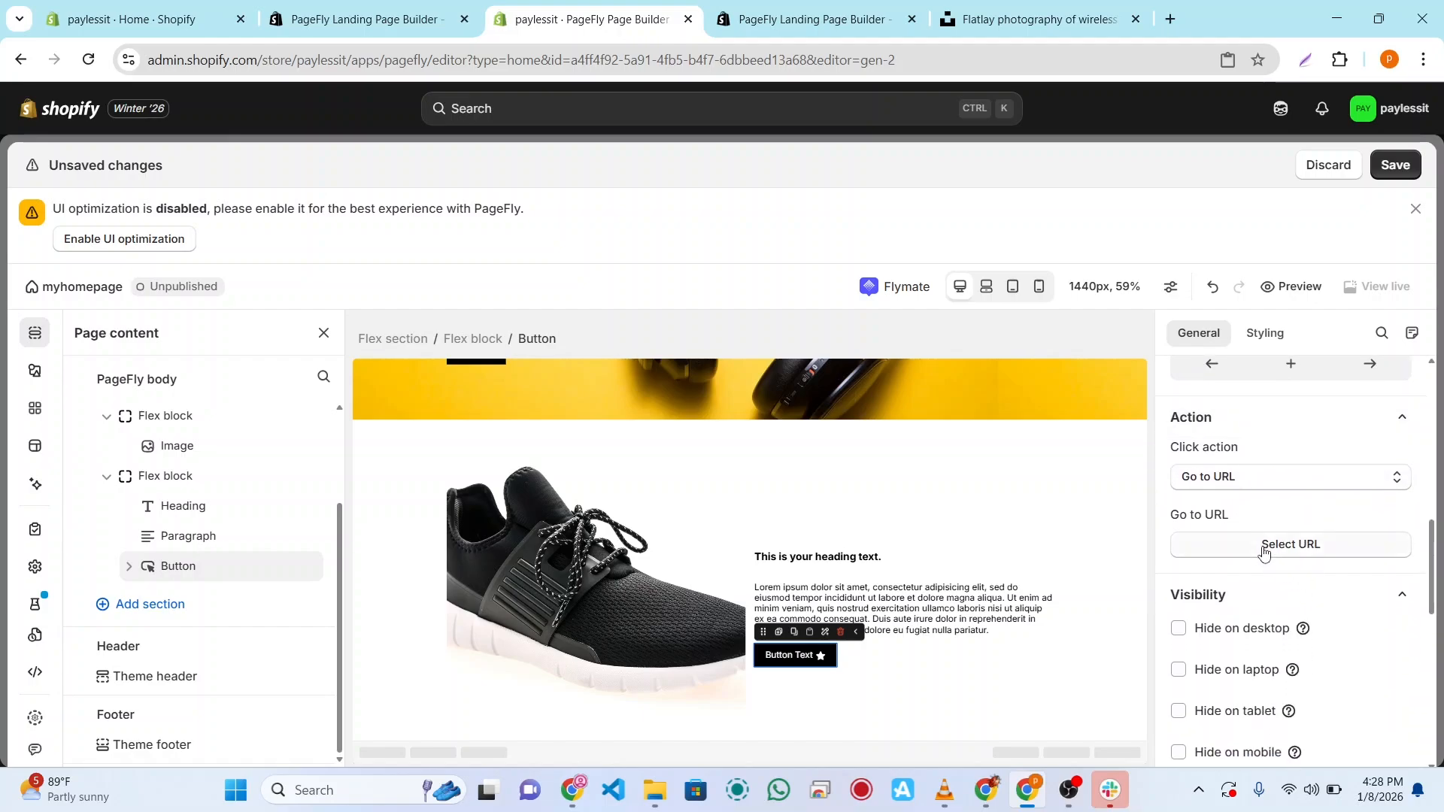
pyautogui.click(1258, 549)
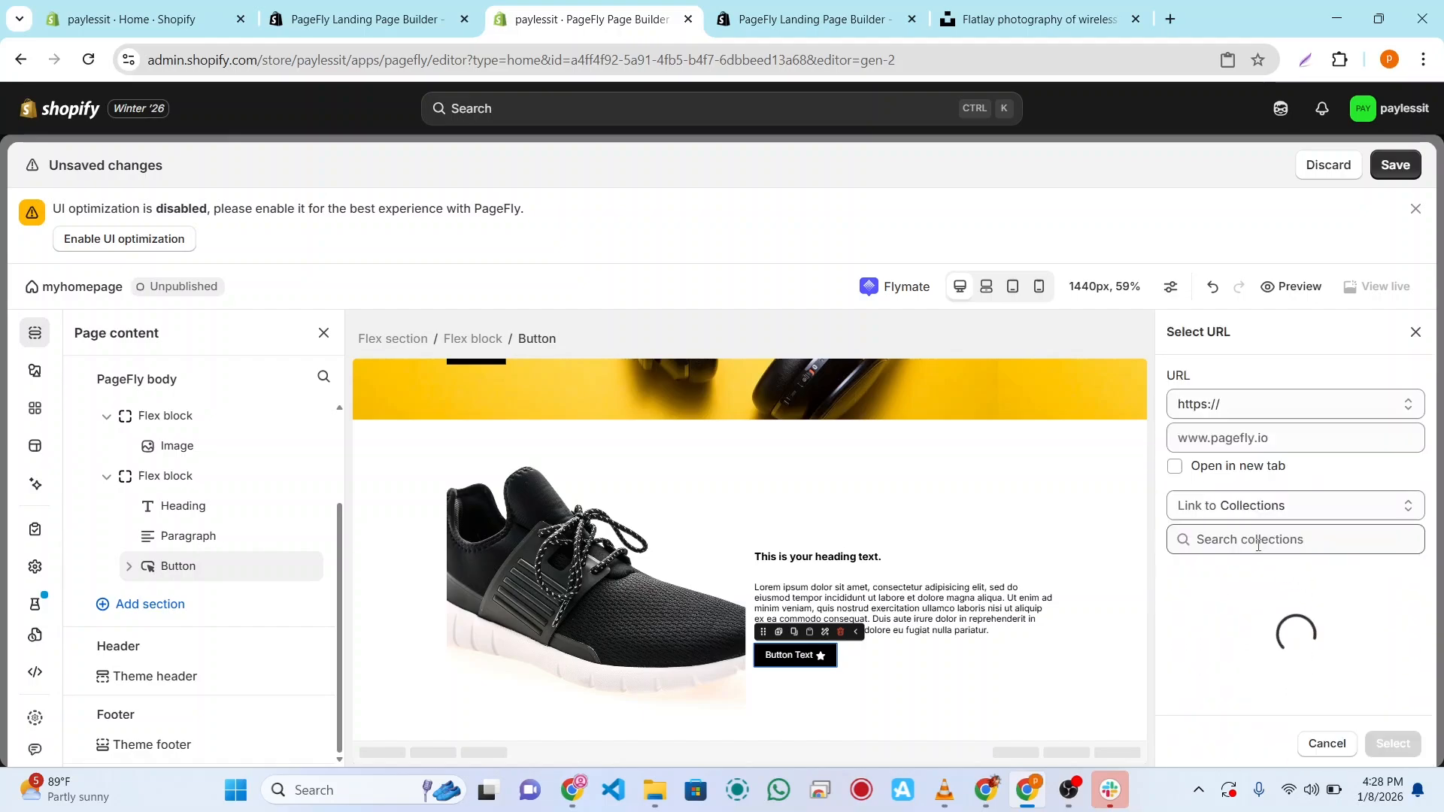
pyautogui.click(1414, 331)
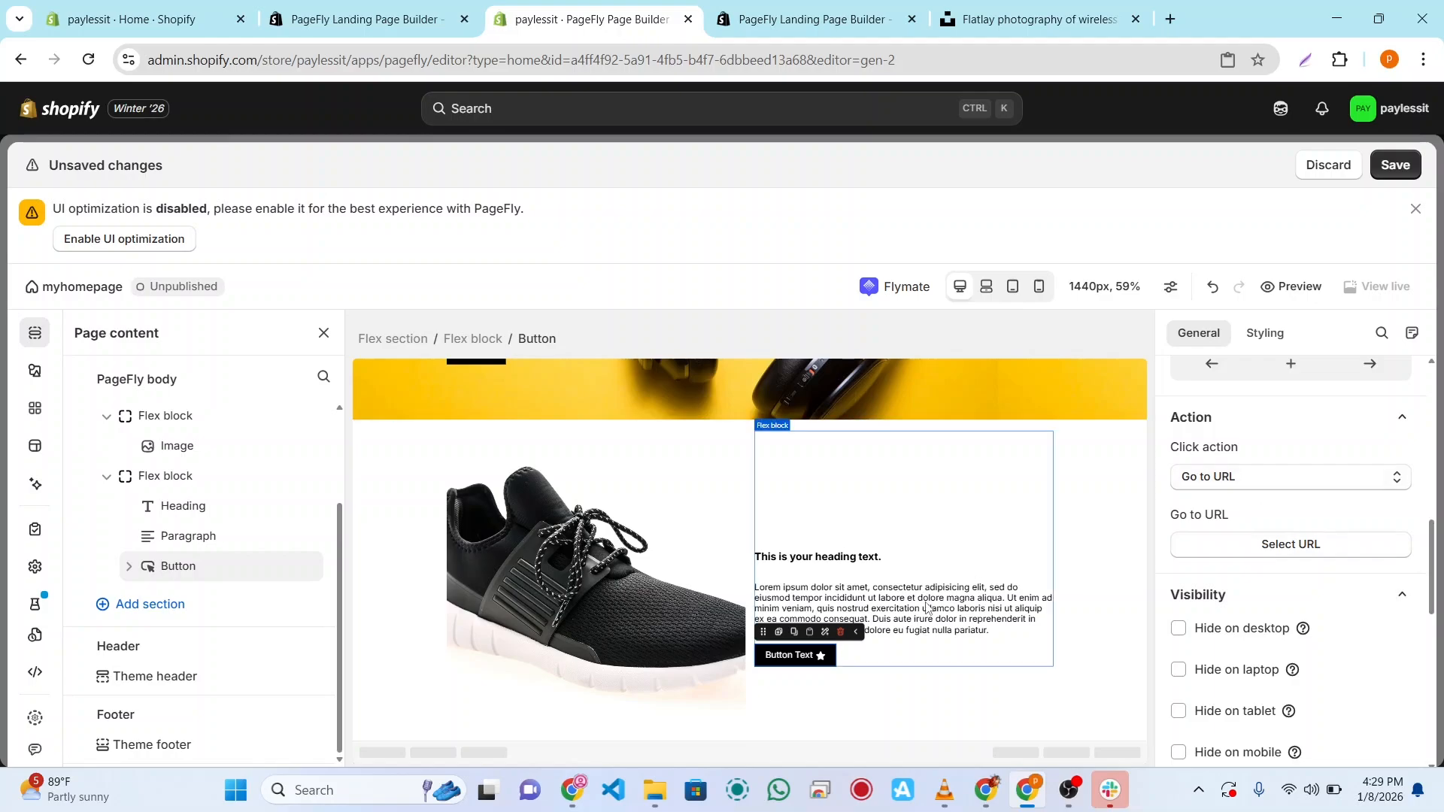
# Step: Replace the star icon inside the button with the Arrow-right-long icon found by searching for "arrow"
pyautogui.click(822, 657)
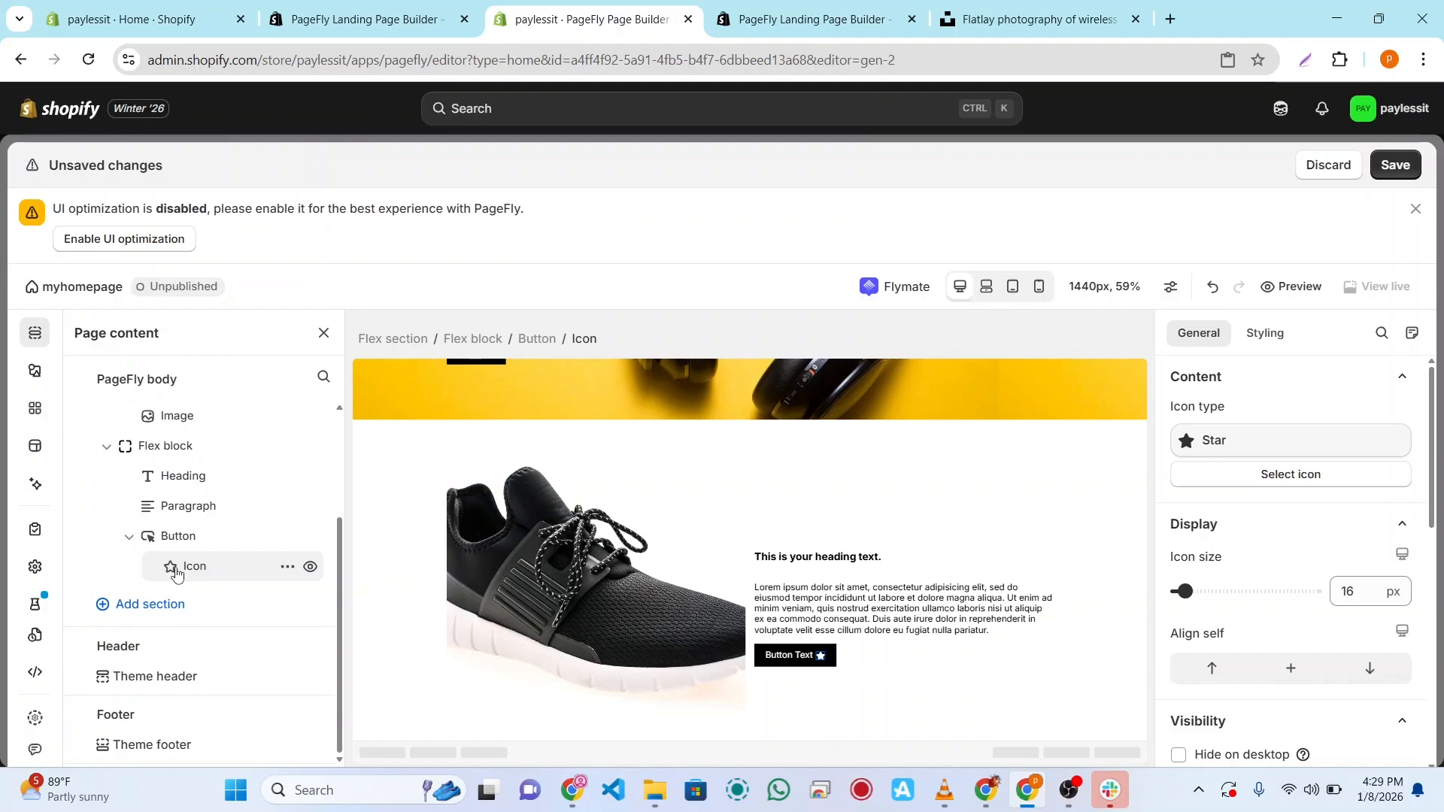
pyautogui.click(311, 568)
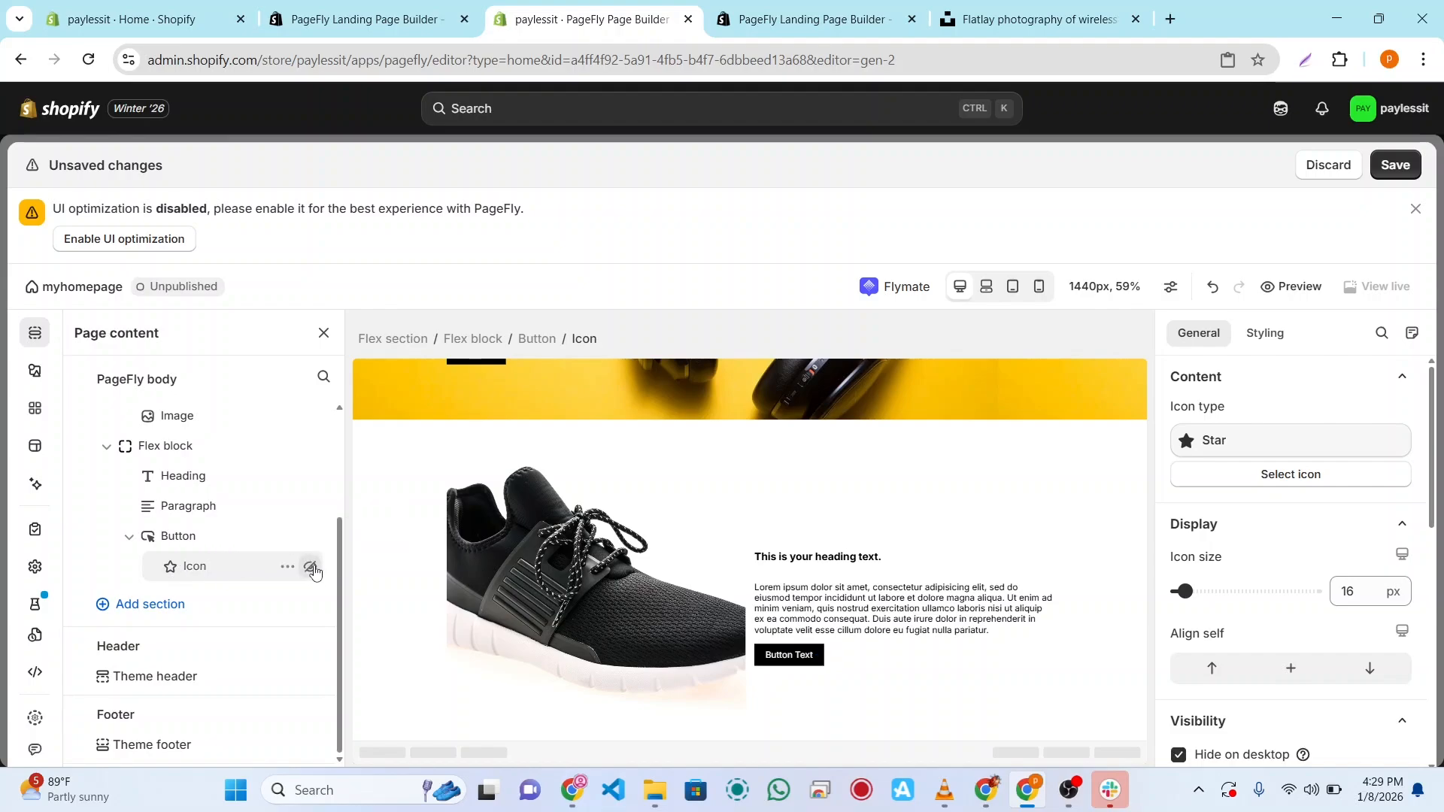
pyautogui.click(311, 568)
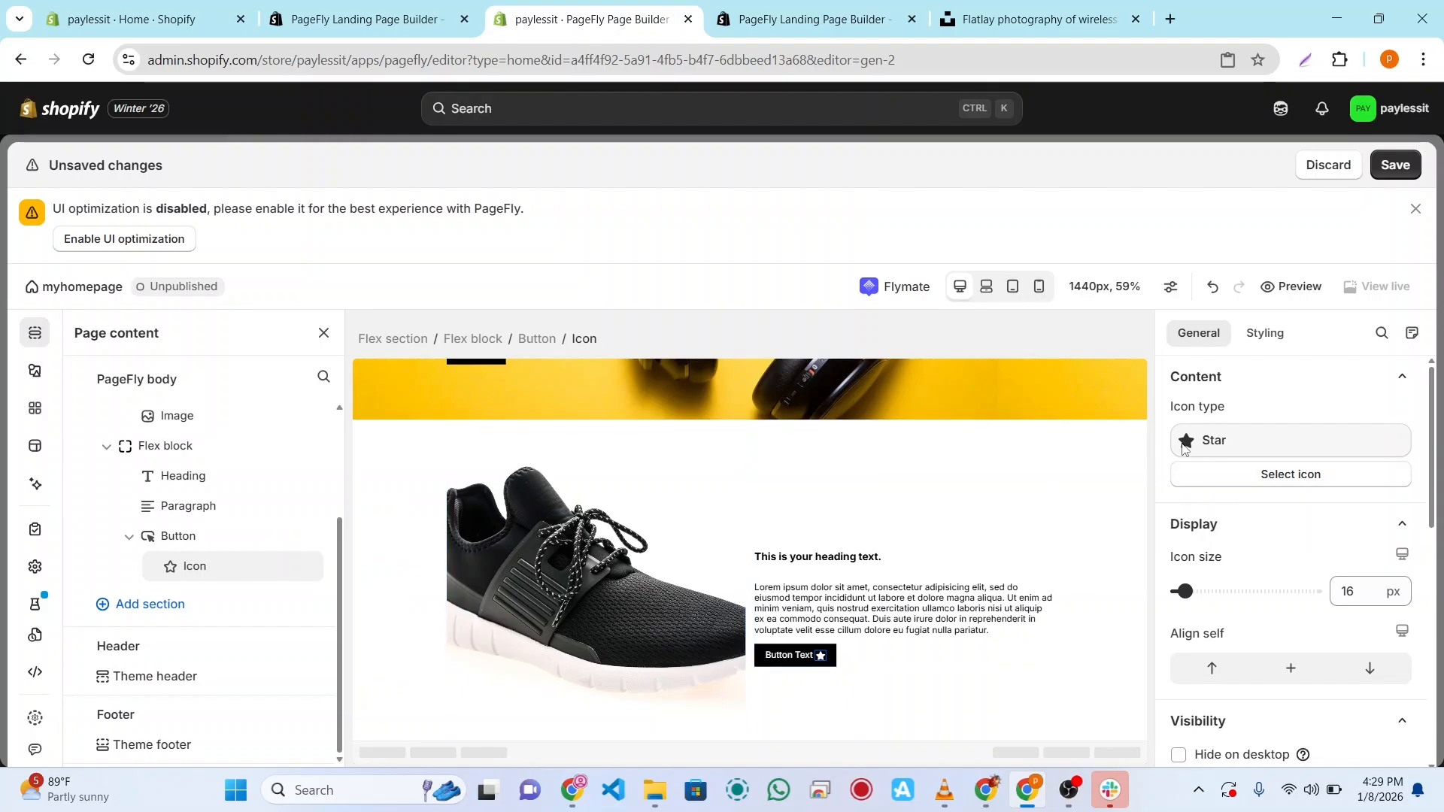
pyautogui.click(1265, 477)
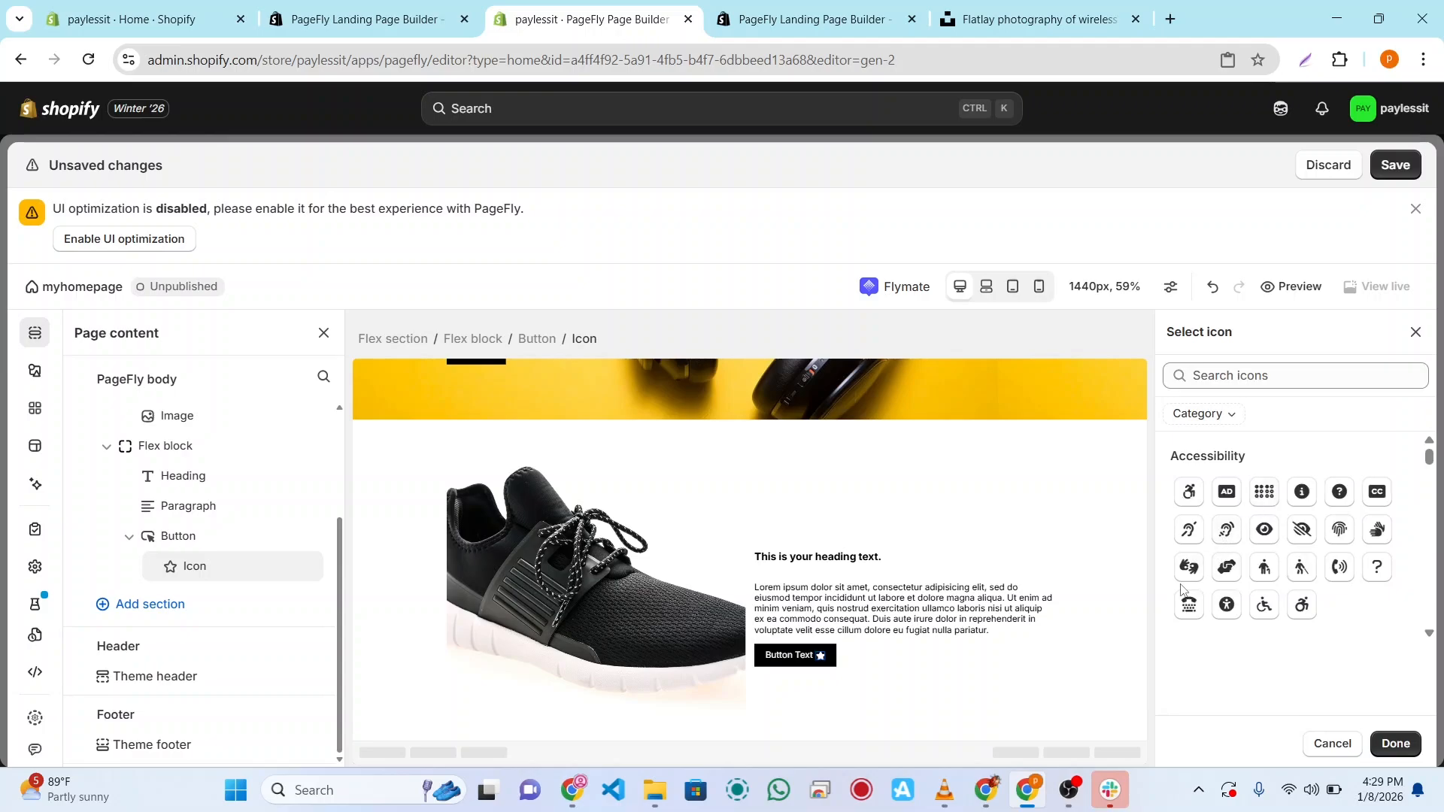
pyautogui.click(1250, 377)
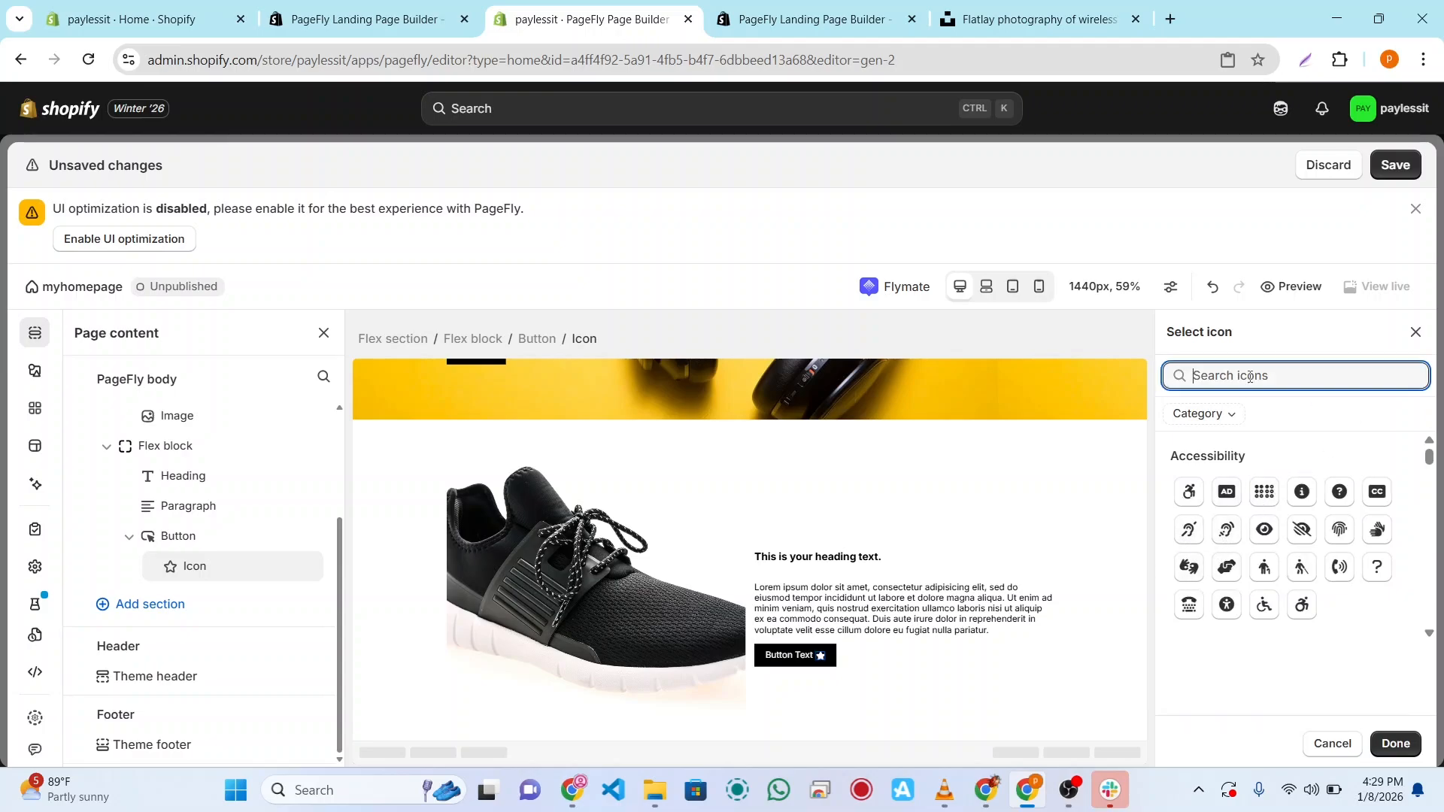
pyautogui.write('arr')
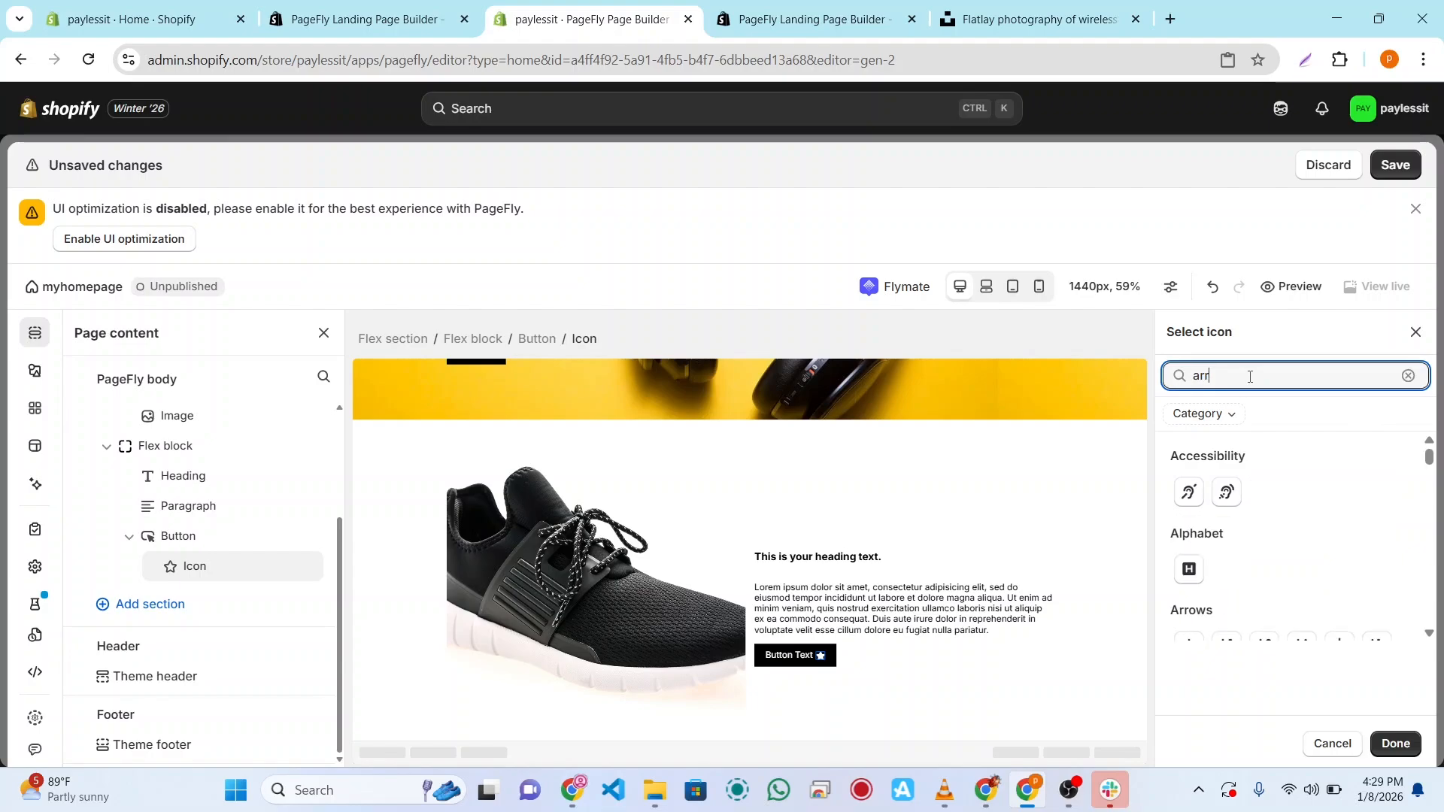
pyautogui.write('ow')
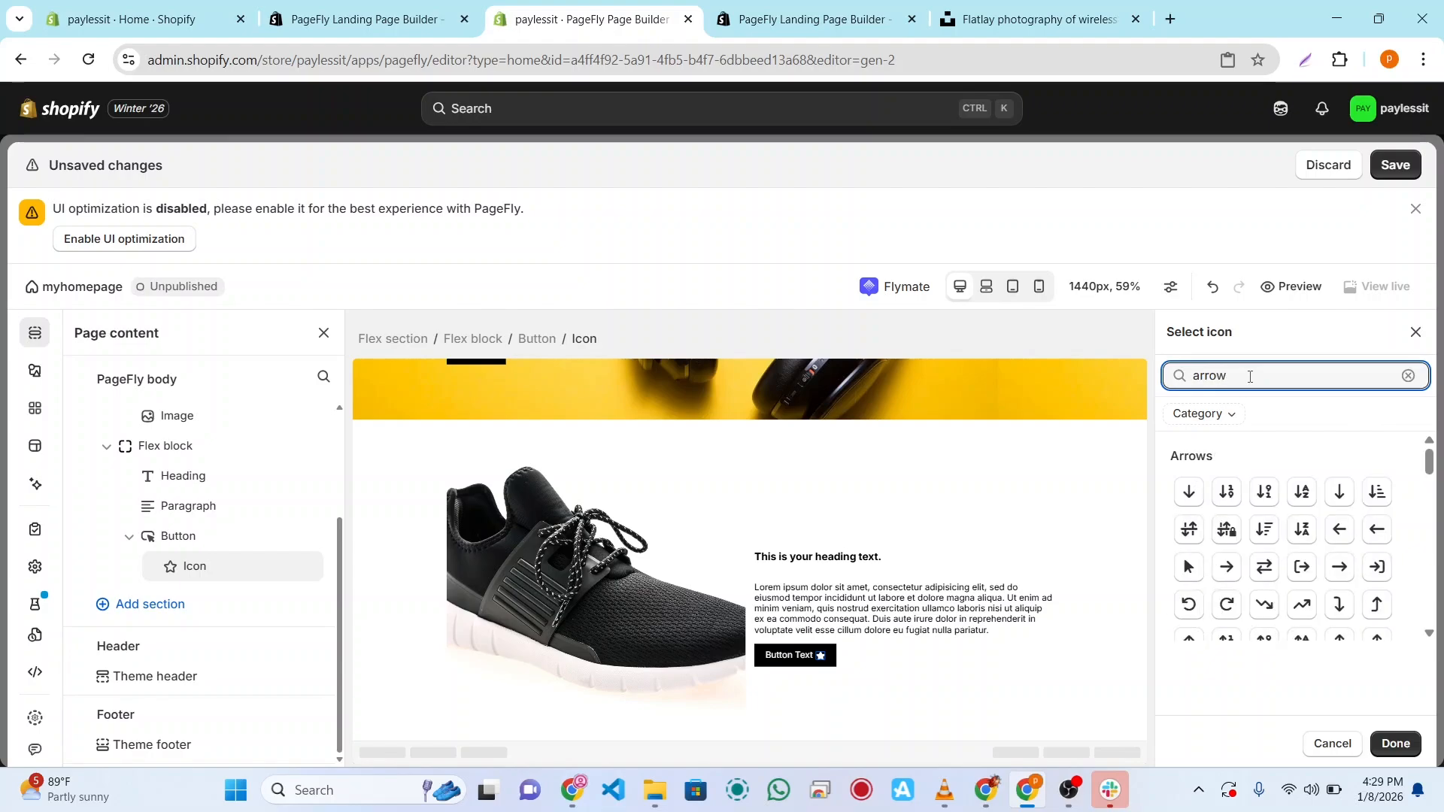
pyautogui.click(1340, 567)
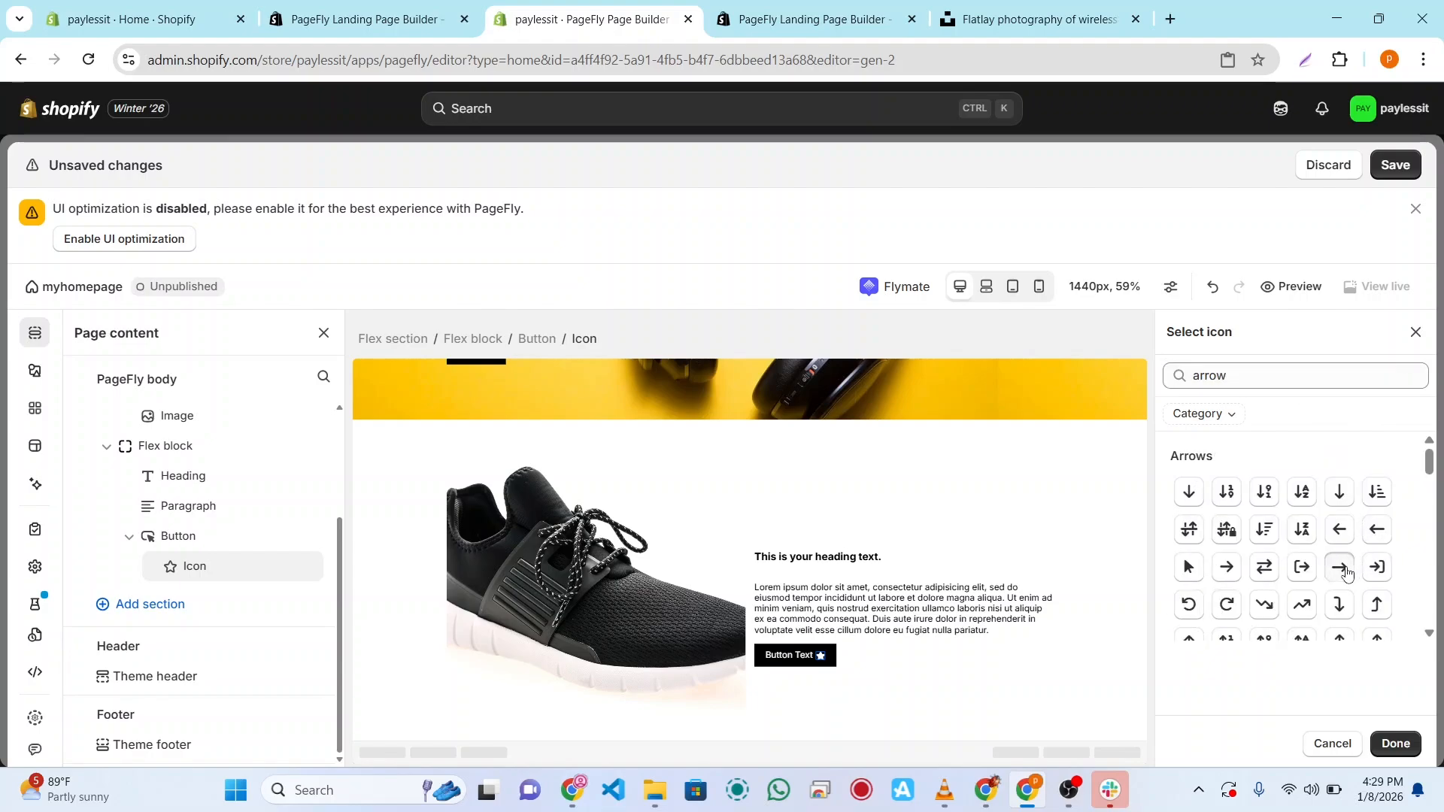
pyautogui.click(1397, 744)
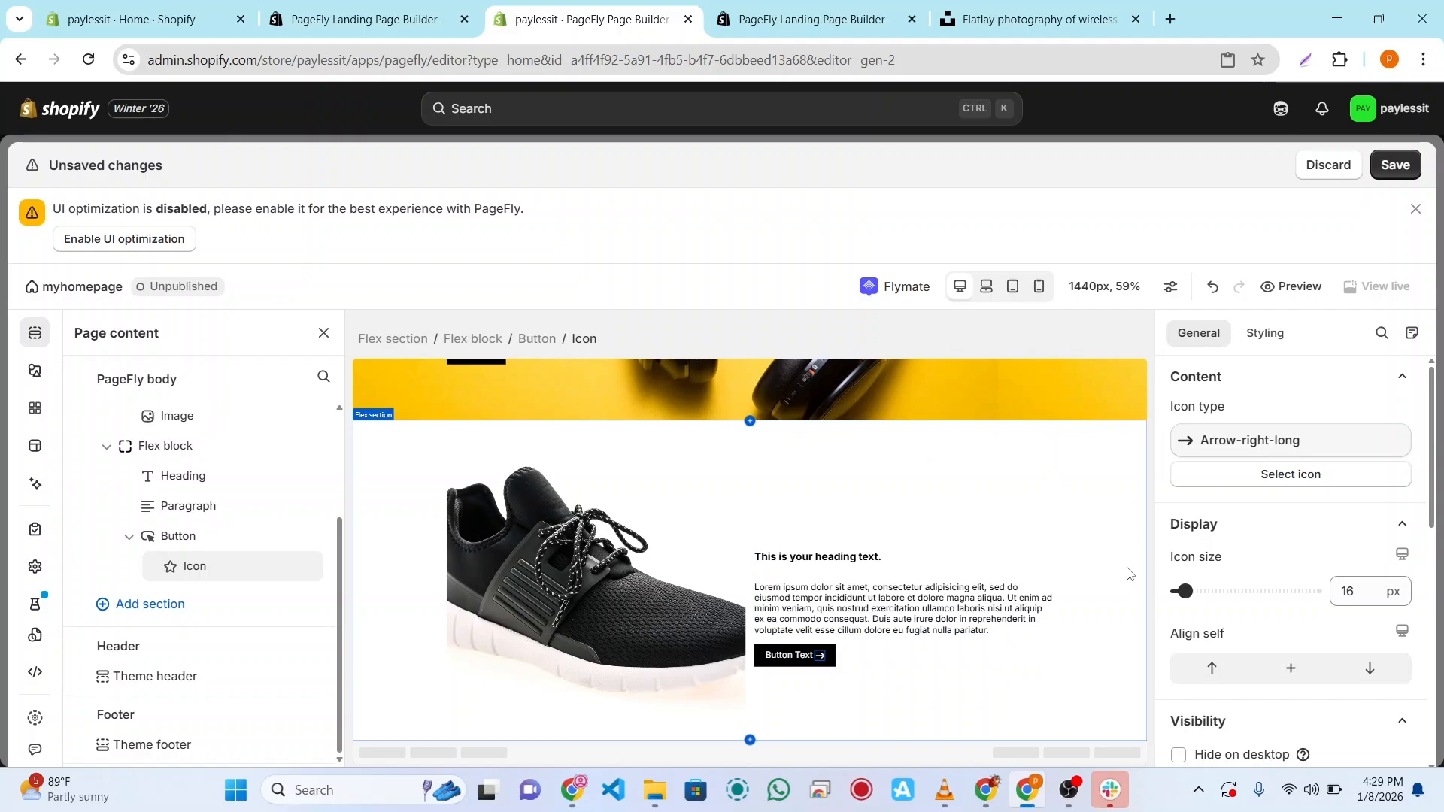
# Step: Set the shoe image's object fit to Contain and save the page
pyautogui.click(549, 643)
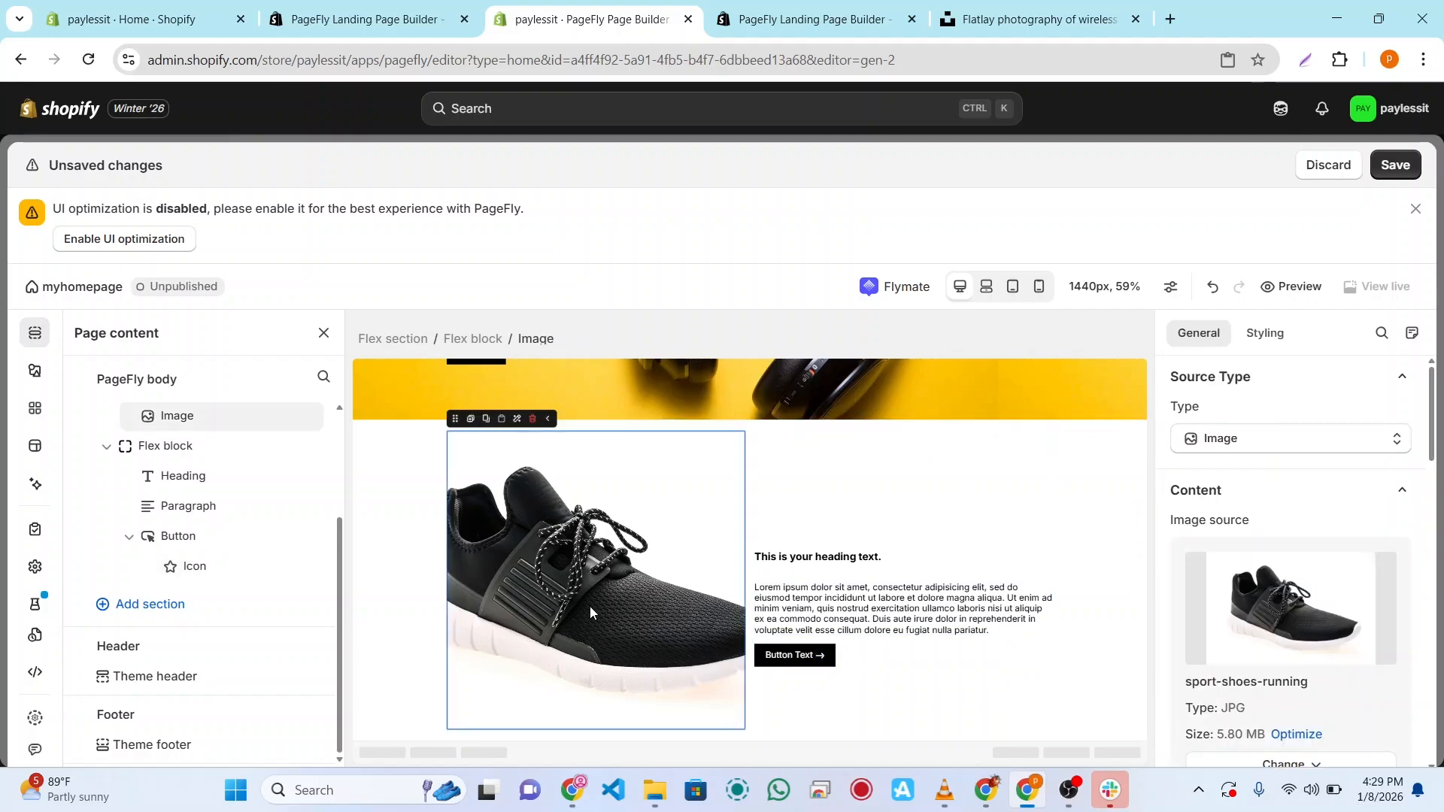
pyautogui.click(1265, 333)
pyautogui.scroll(-2, 1286, 673)
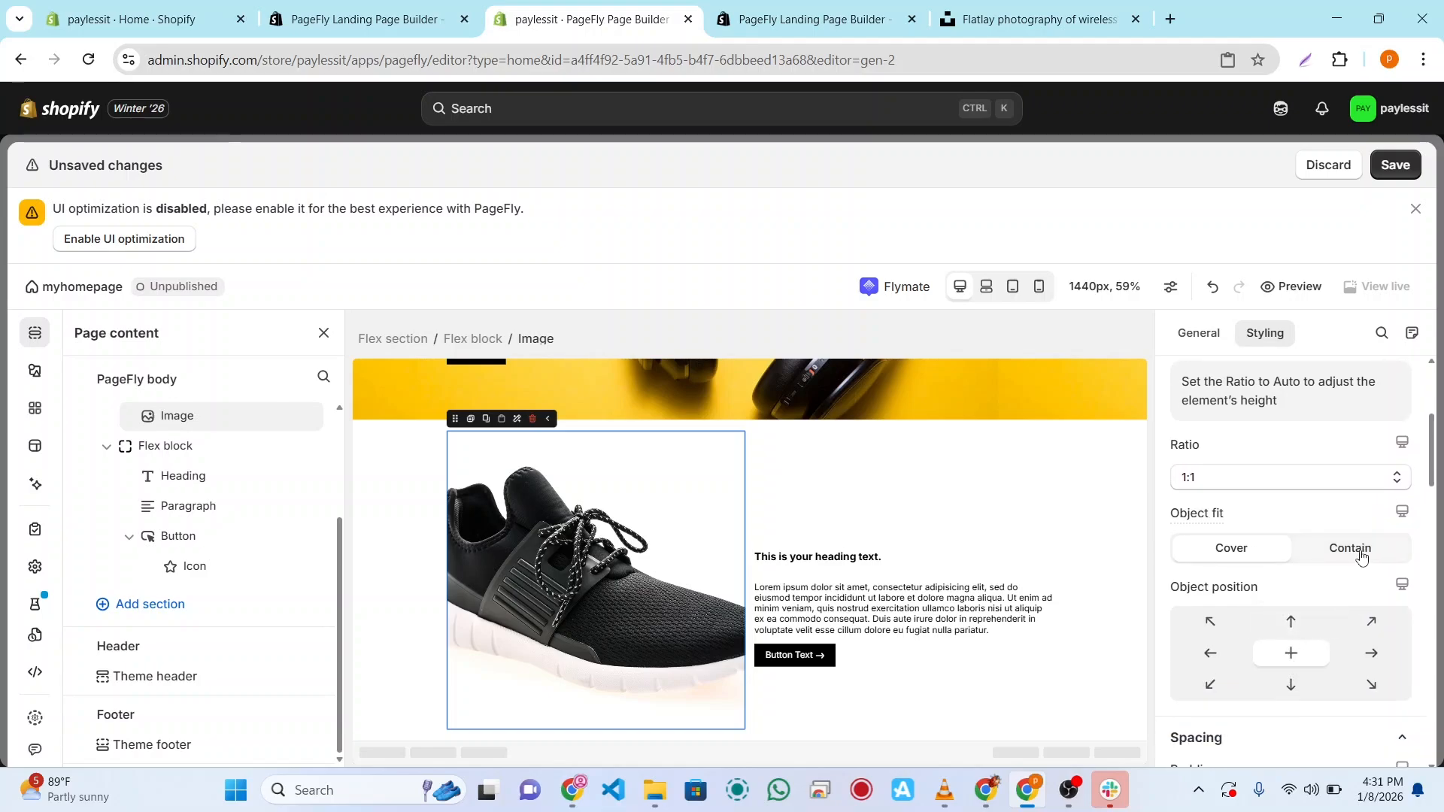
pyautogui.click(1351, 556)
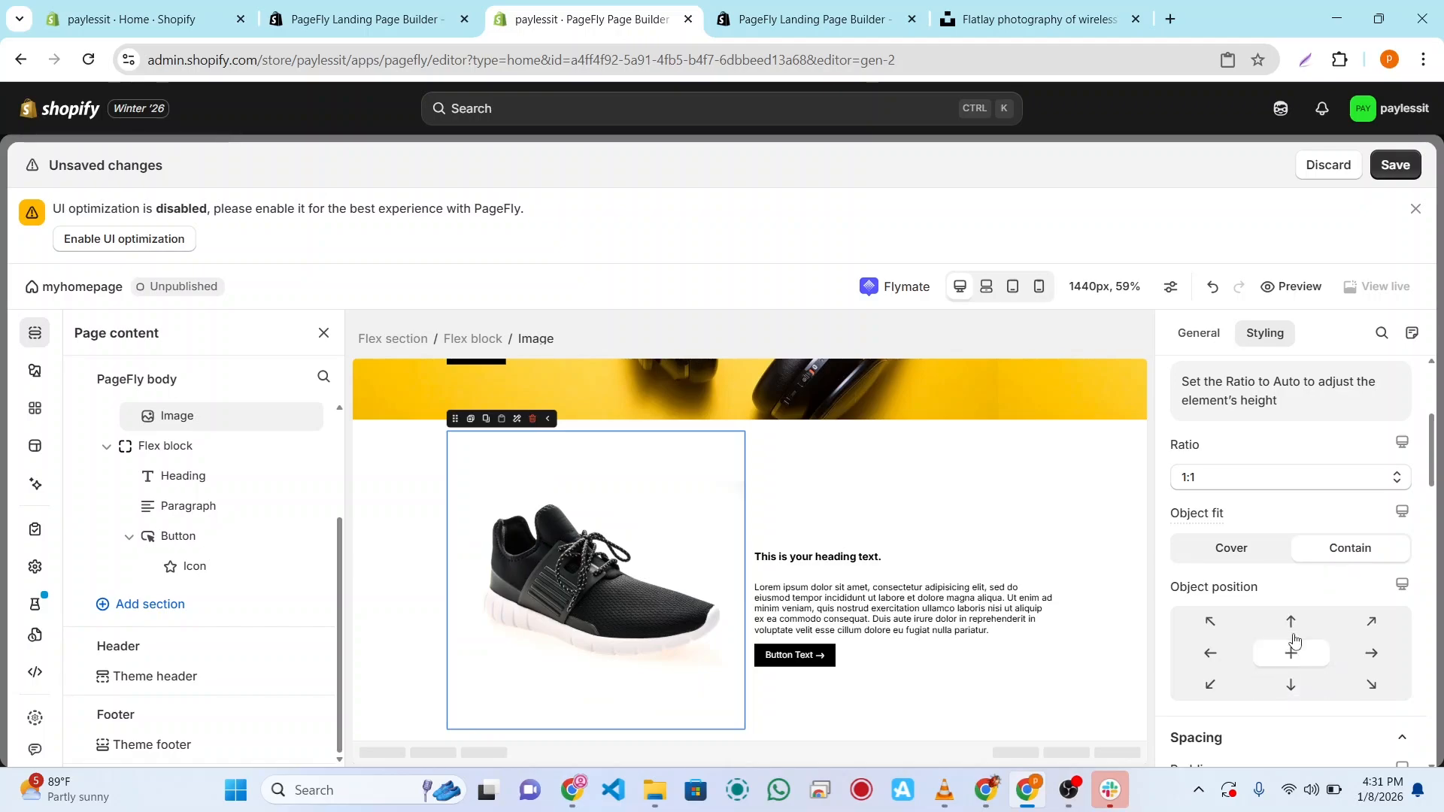
pyautogui.click(1400, 174)
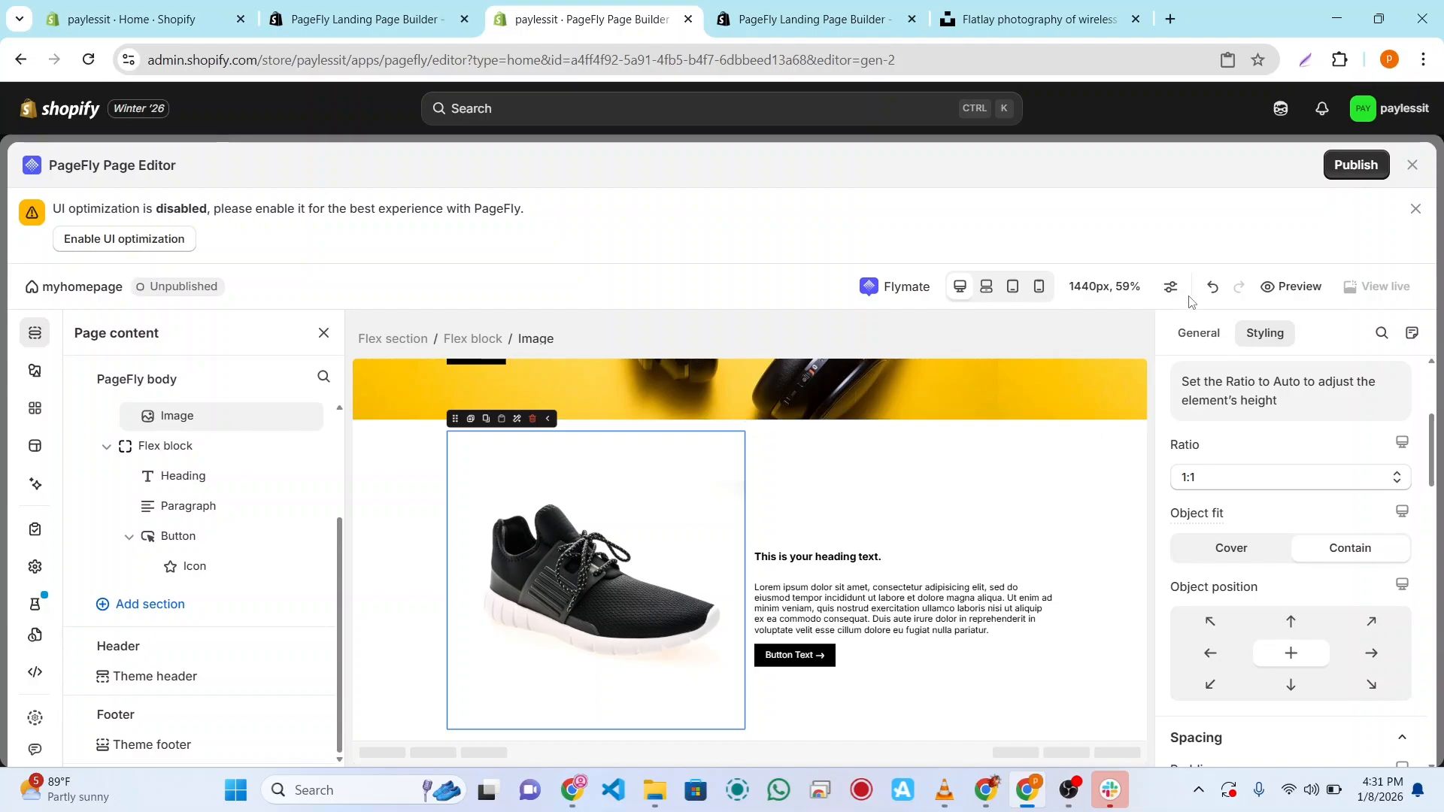
# Step: Open the page preview, and copy the store password from the Online Store preferences in the Shopify admin
pyautogui.click(1286, 290)
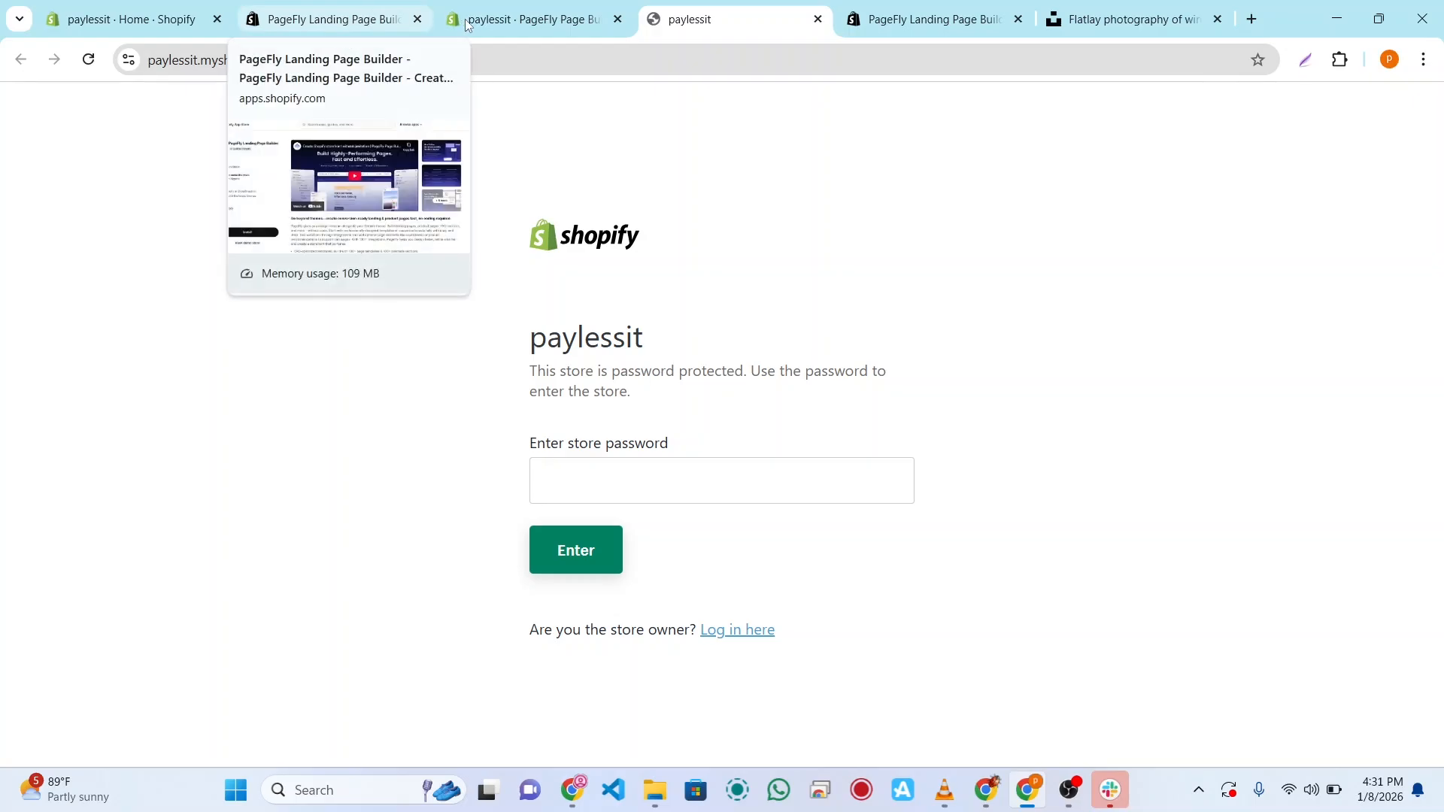
pyautogui.click(512, 23)
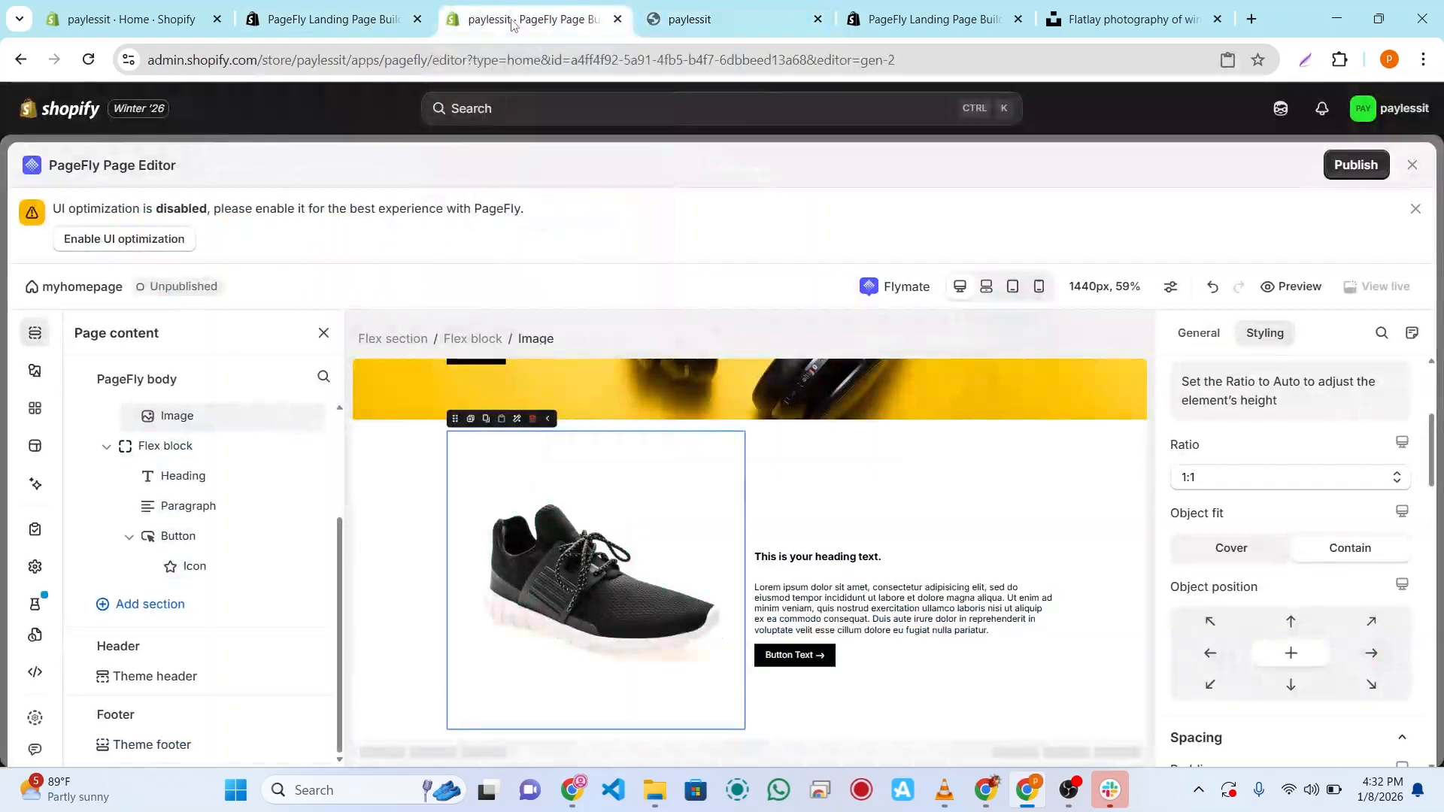
pyautogui.click(350, 22)
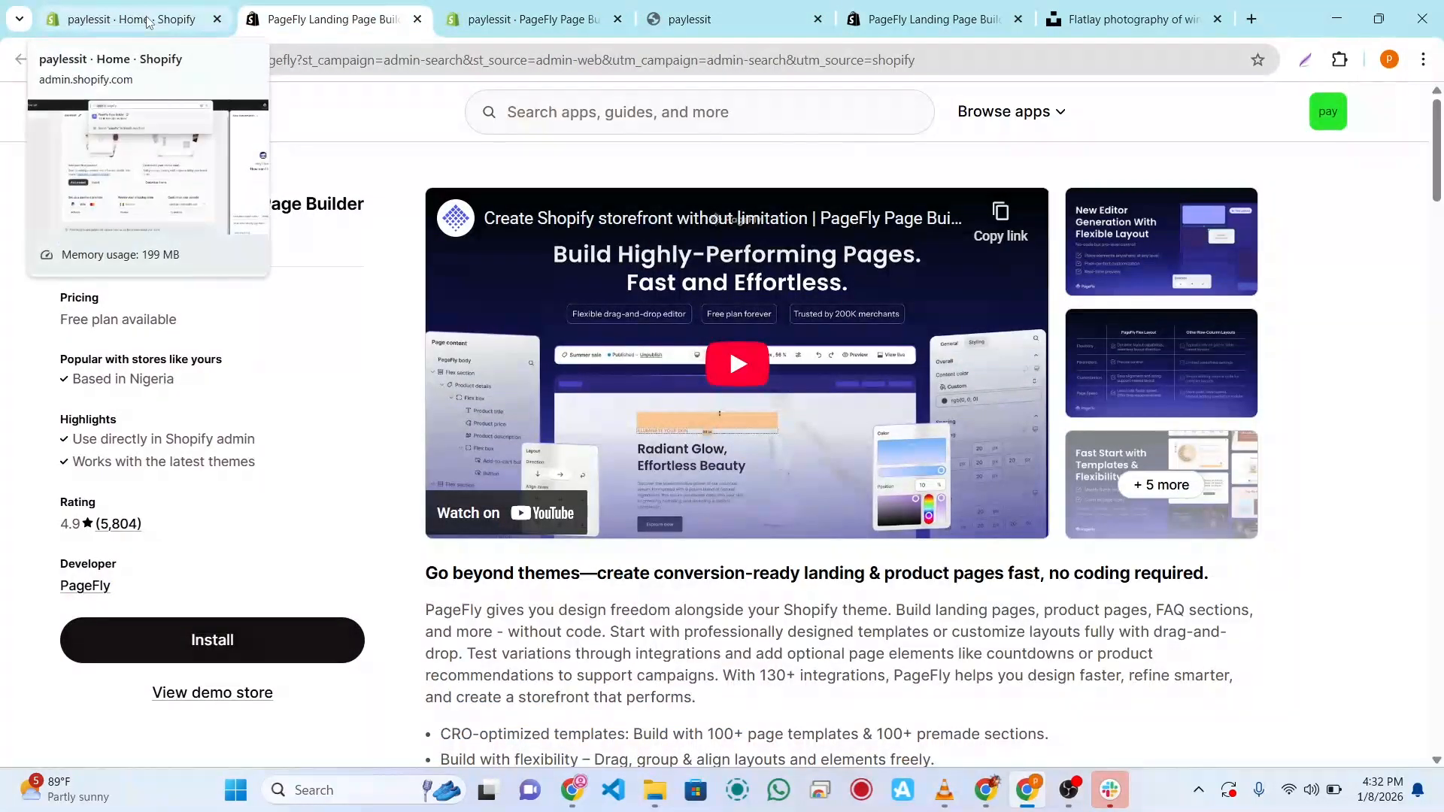
pyautogui.click(518, 24)
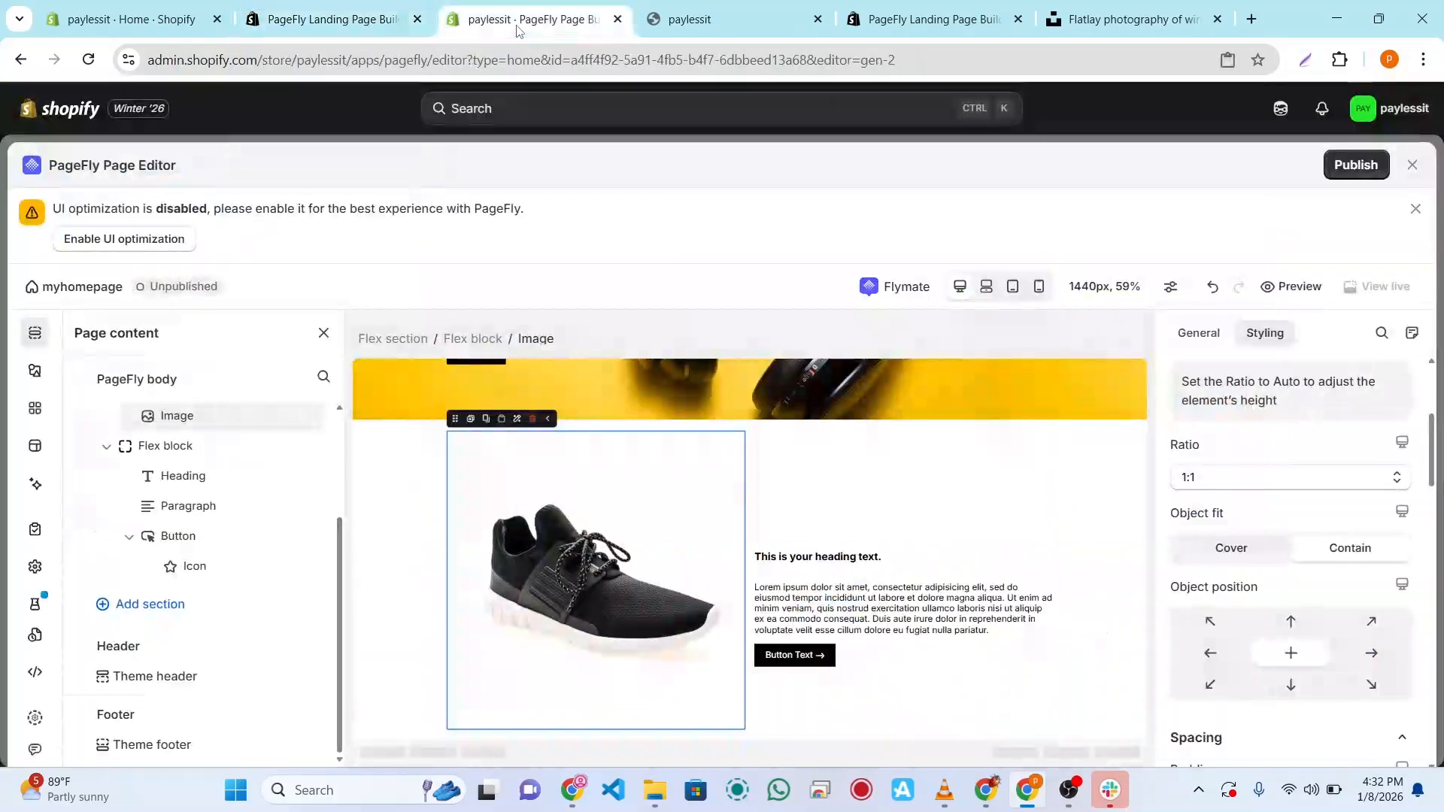
pyautogui.click(128, 21)
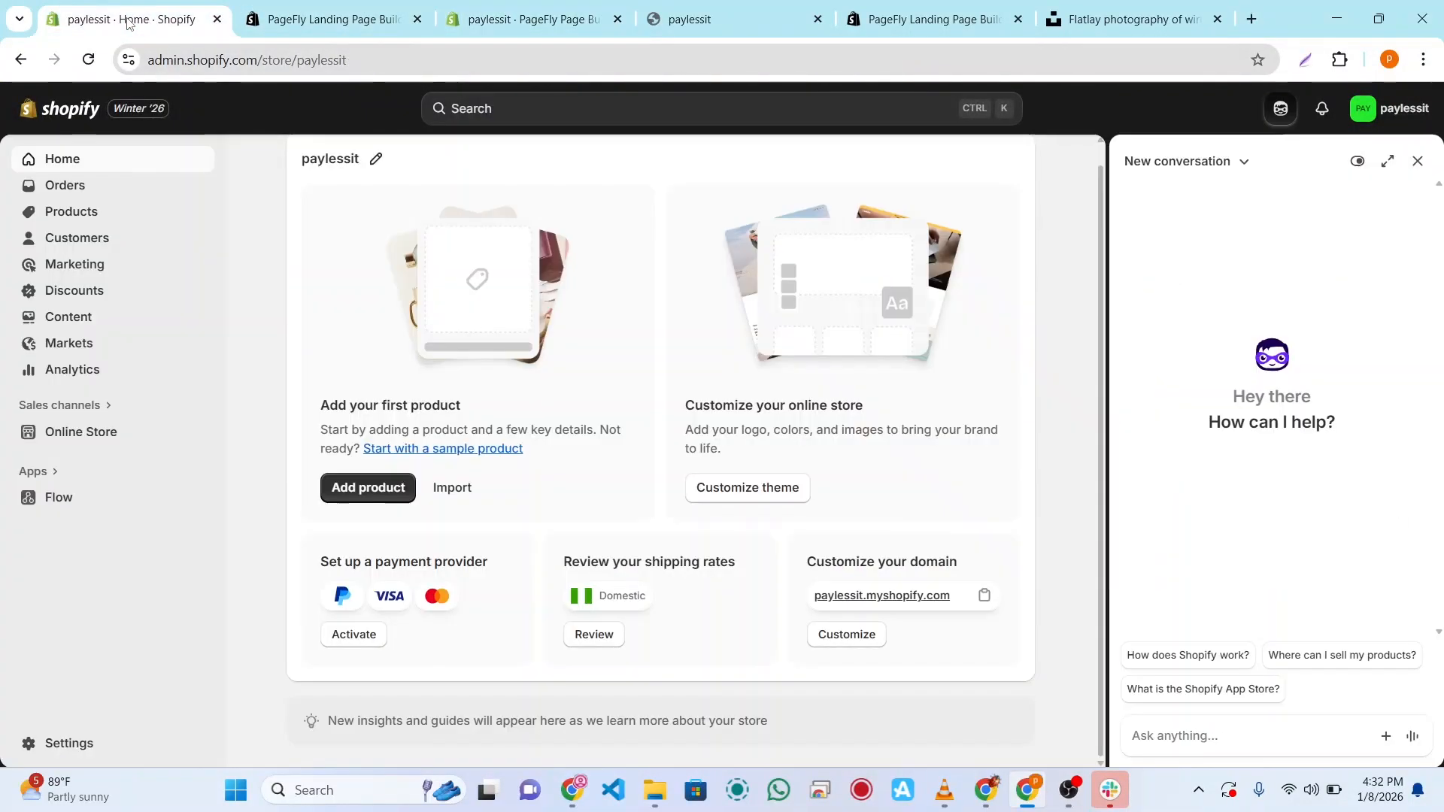
pyautogui.click(81, 432)
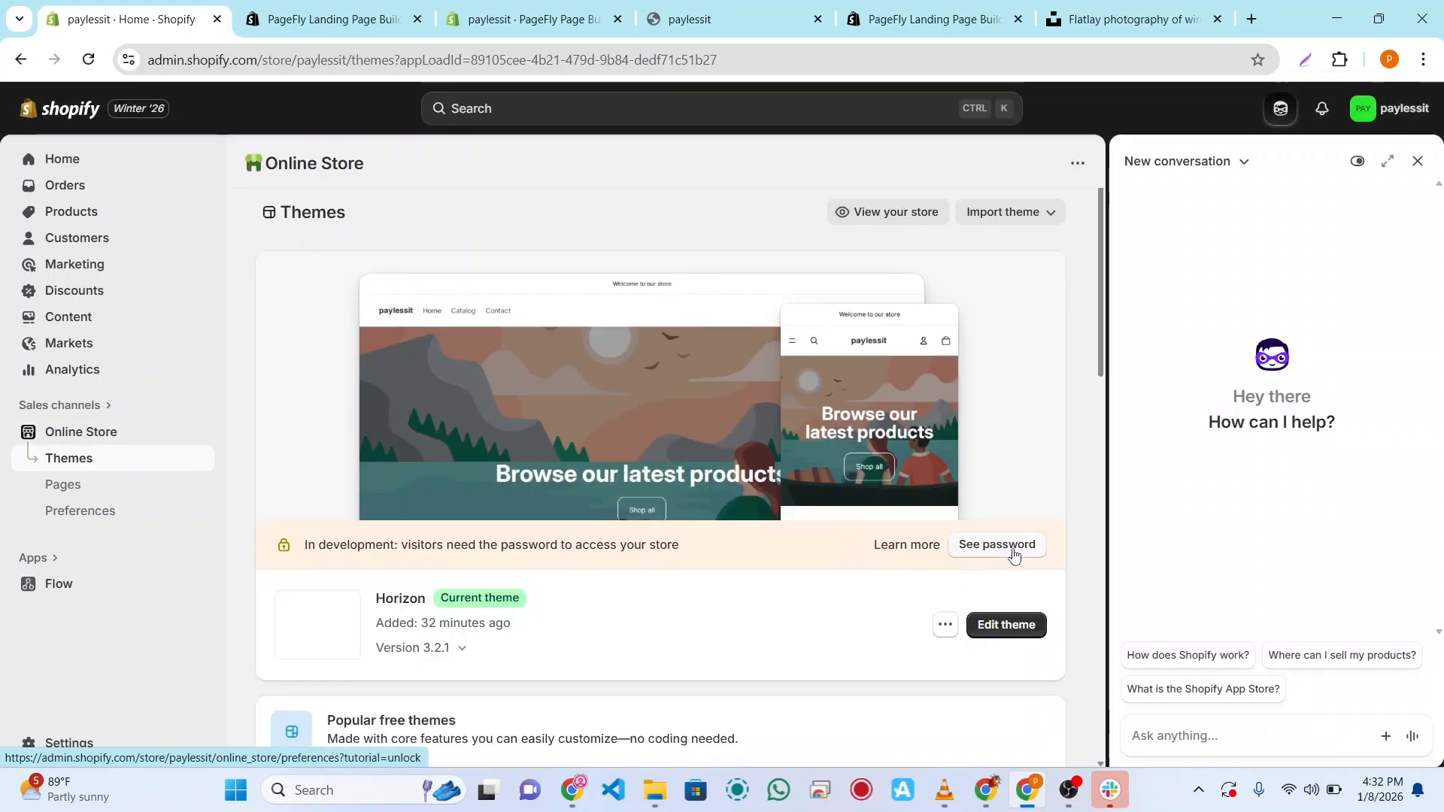
pyautogui.click(1012, 554)
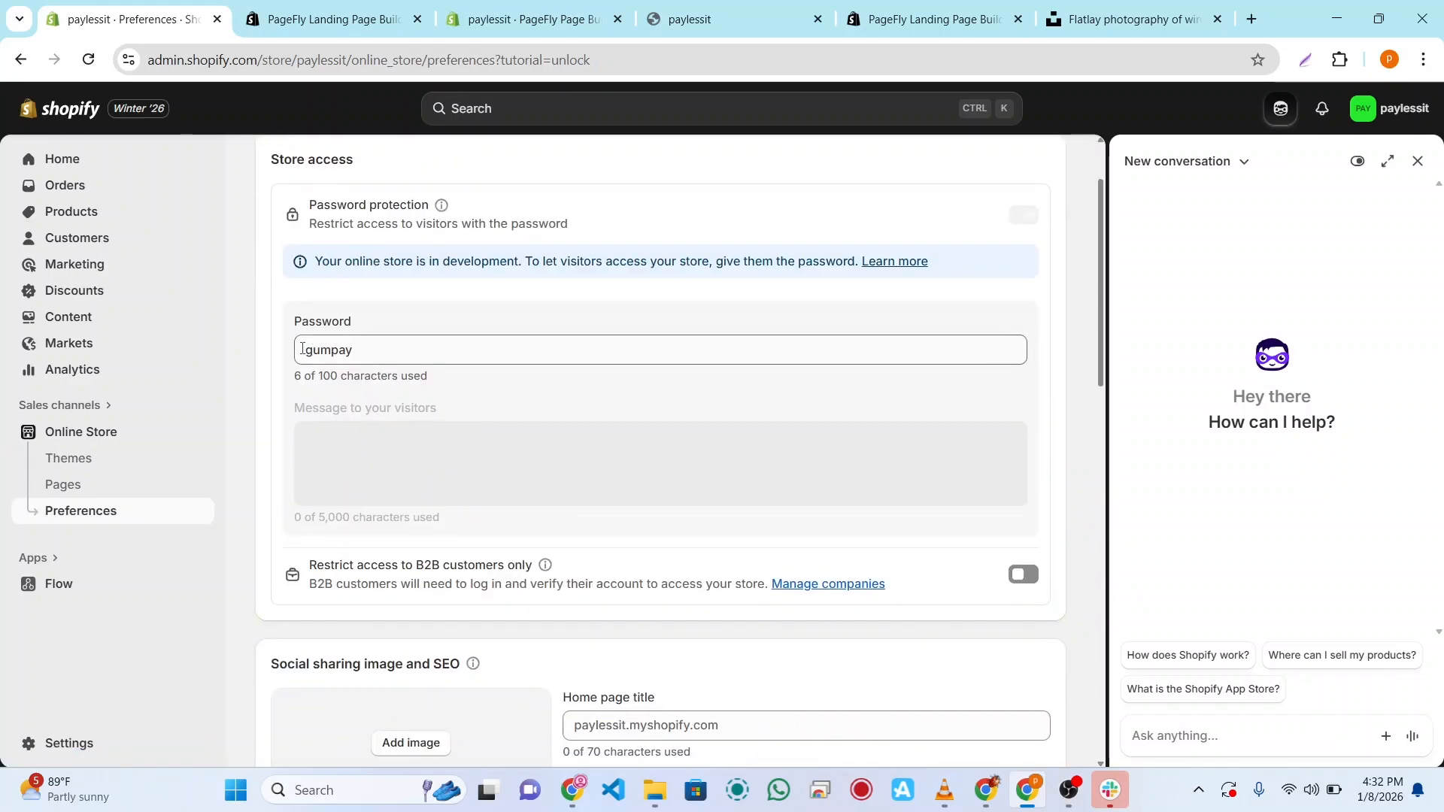
pyautogui.moveTo(302, 349); pyautogui.dragTo(387, 348)
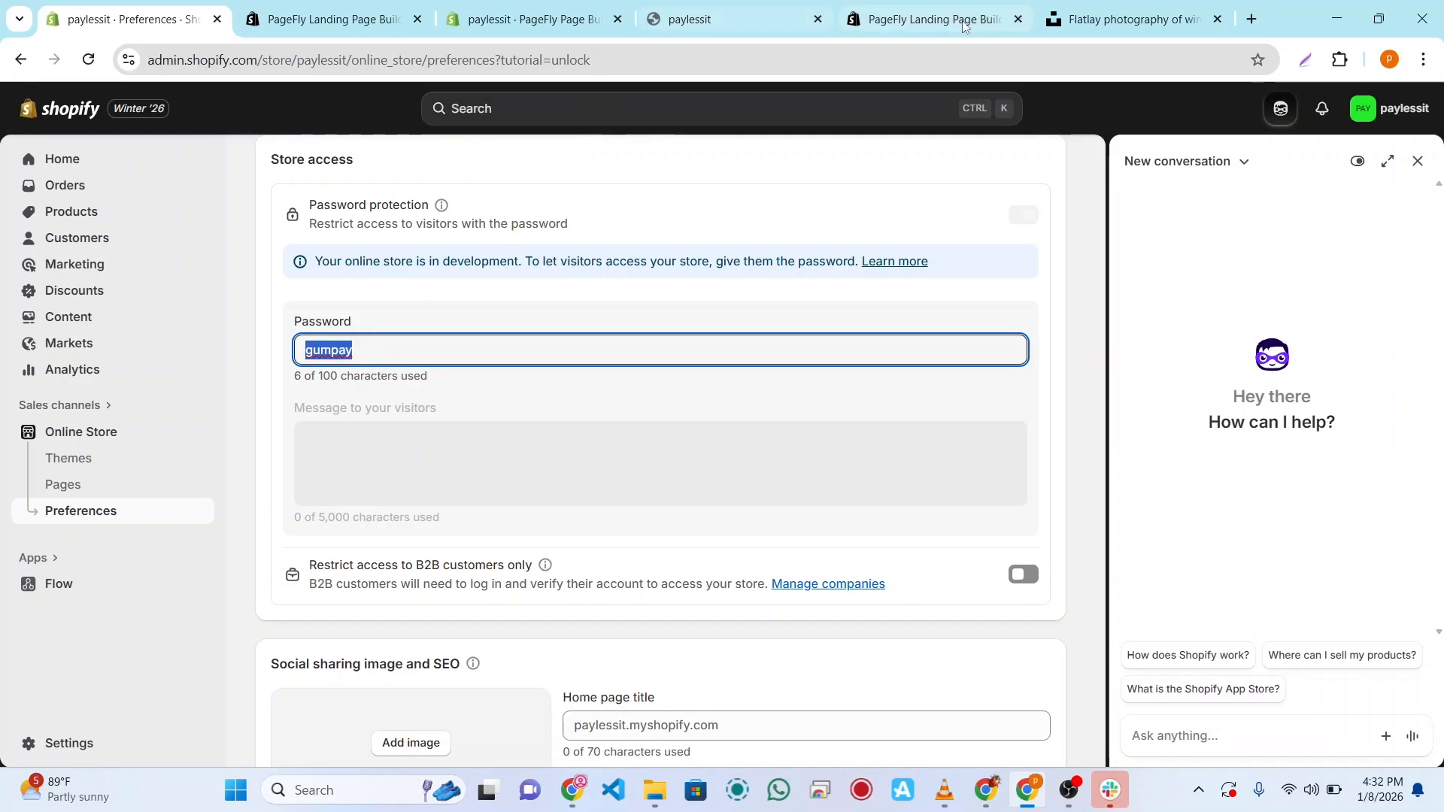
# Step: Enter the store password on the protected storefront page and submit it to access the store
pyautogui.click(1104, 18)
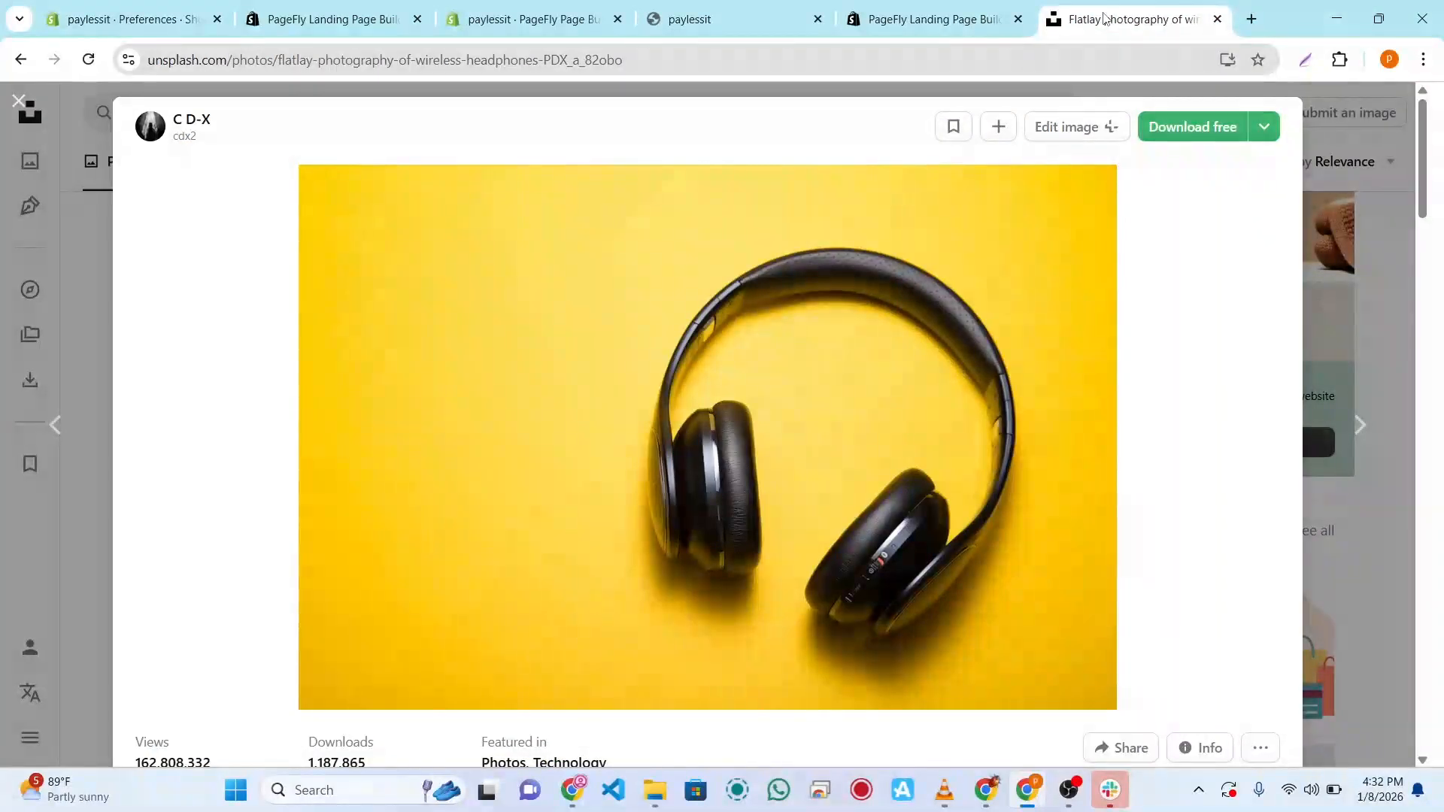
pyautogui.click(954, 17)
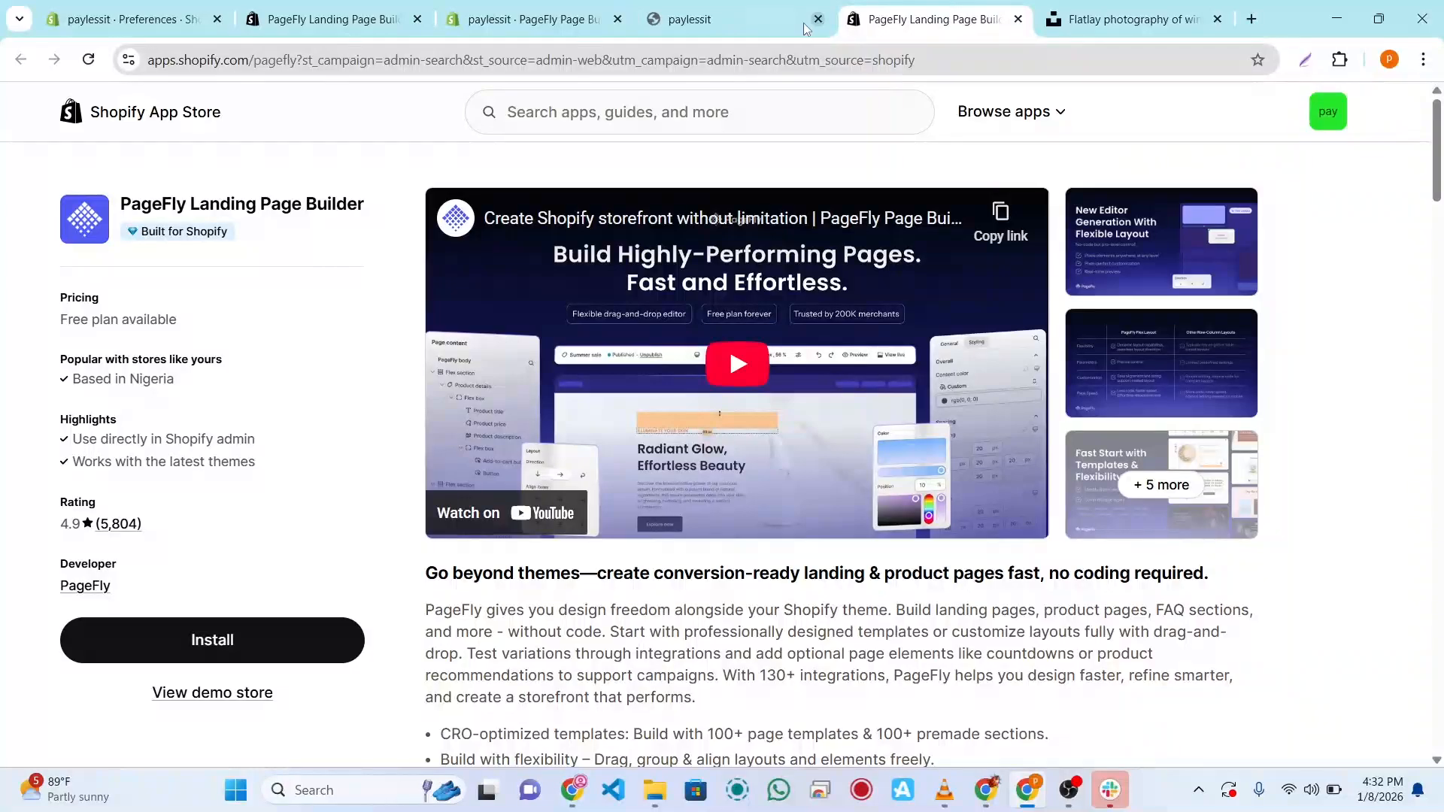
pyautogui.click(757, 27)
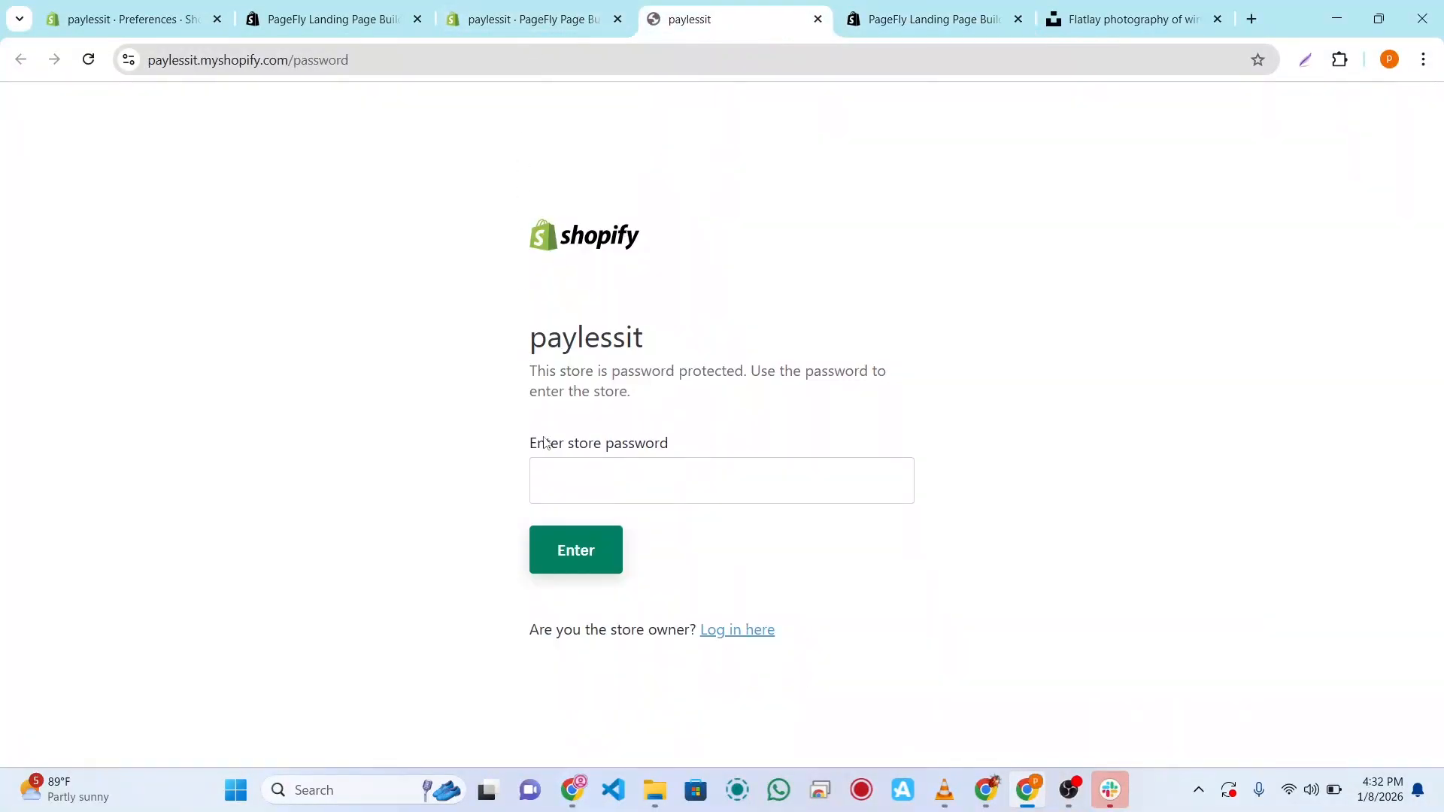
pyautogui.click(559, 466)
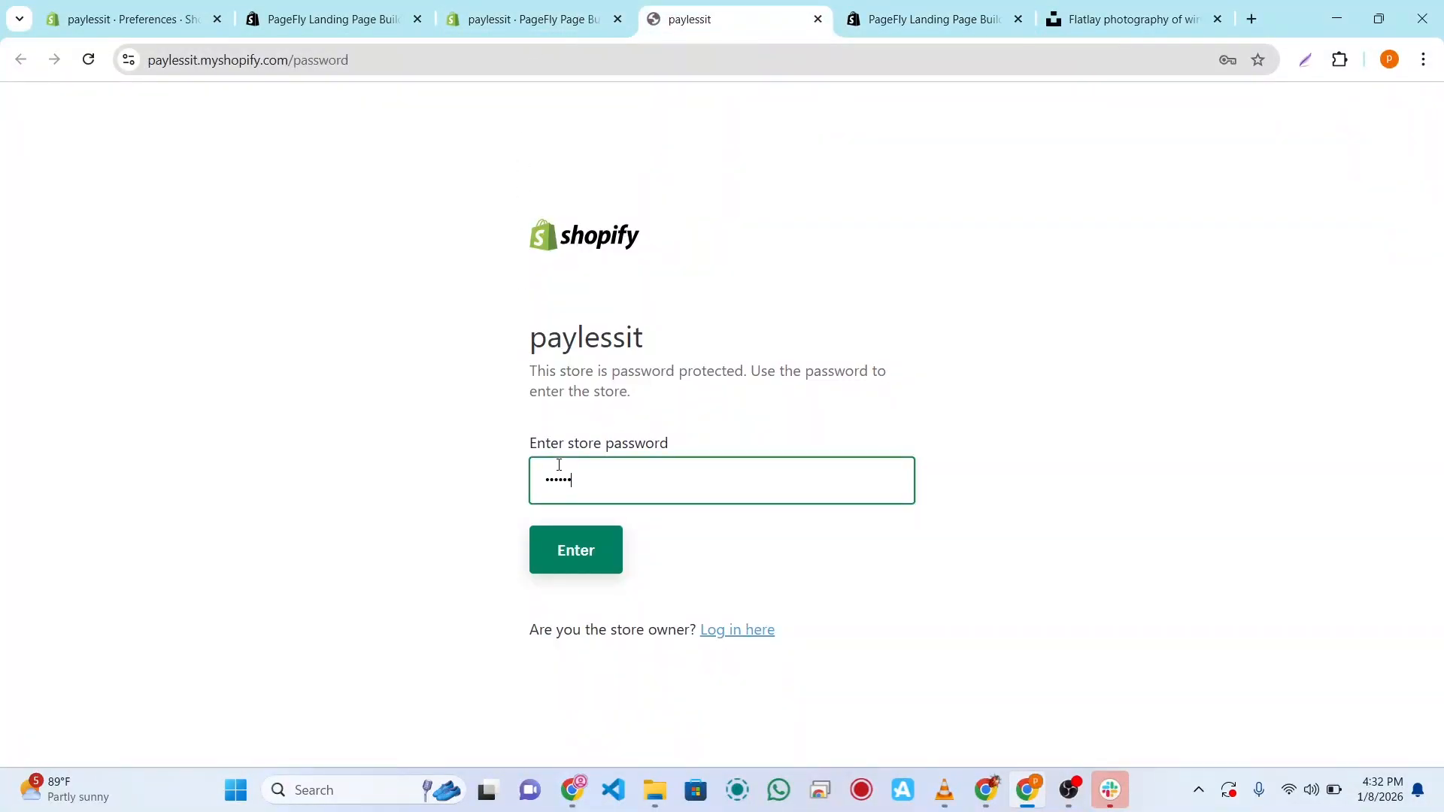
pyautogui.click(575, 557)
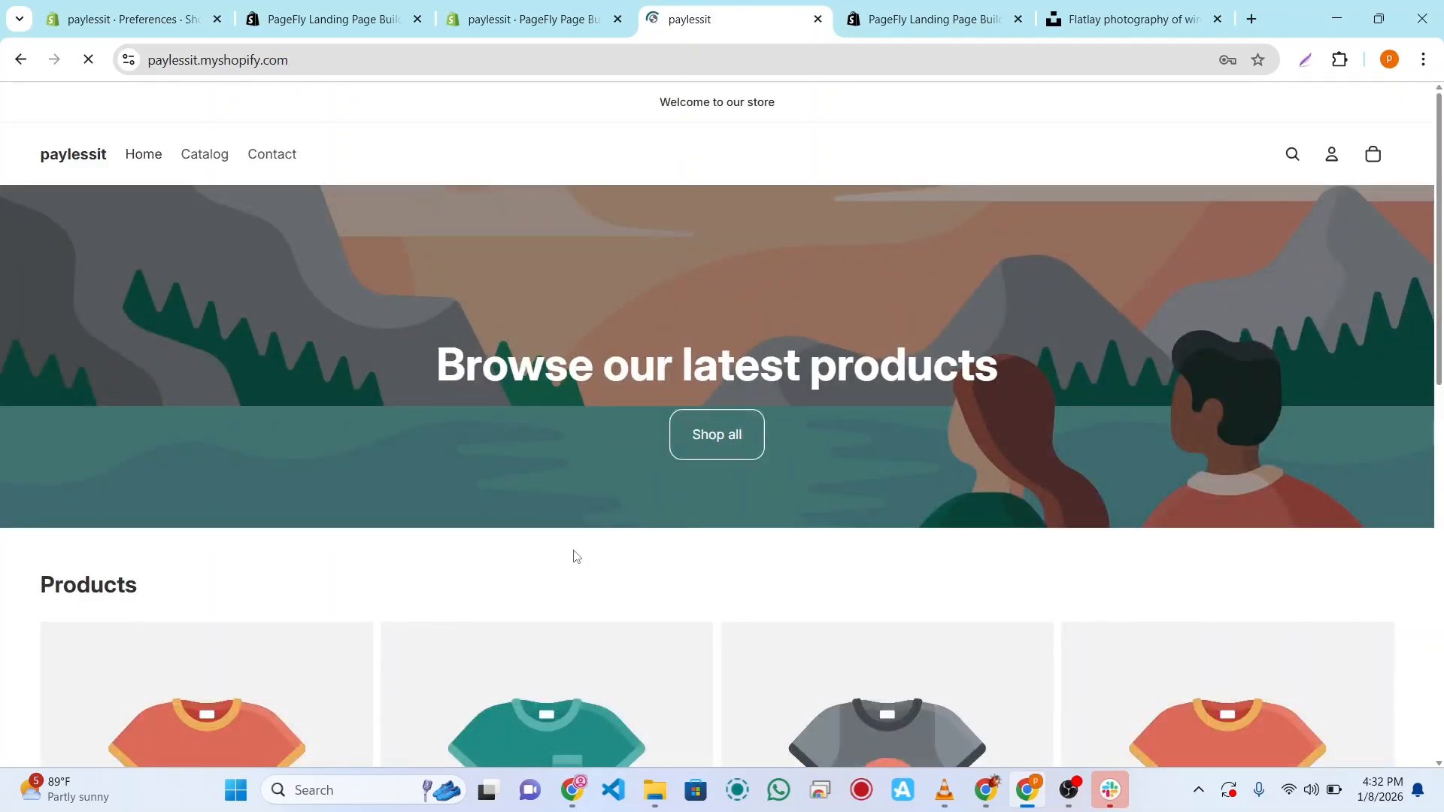
# Step: Publish myhomepage as the store's home page with the replacement reminder turned off, and open its preview
pyautogui.click(493, 21)
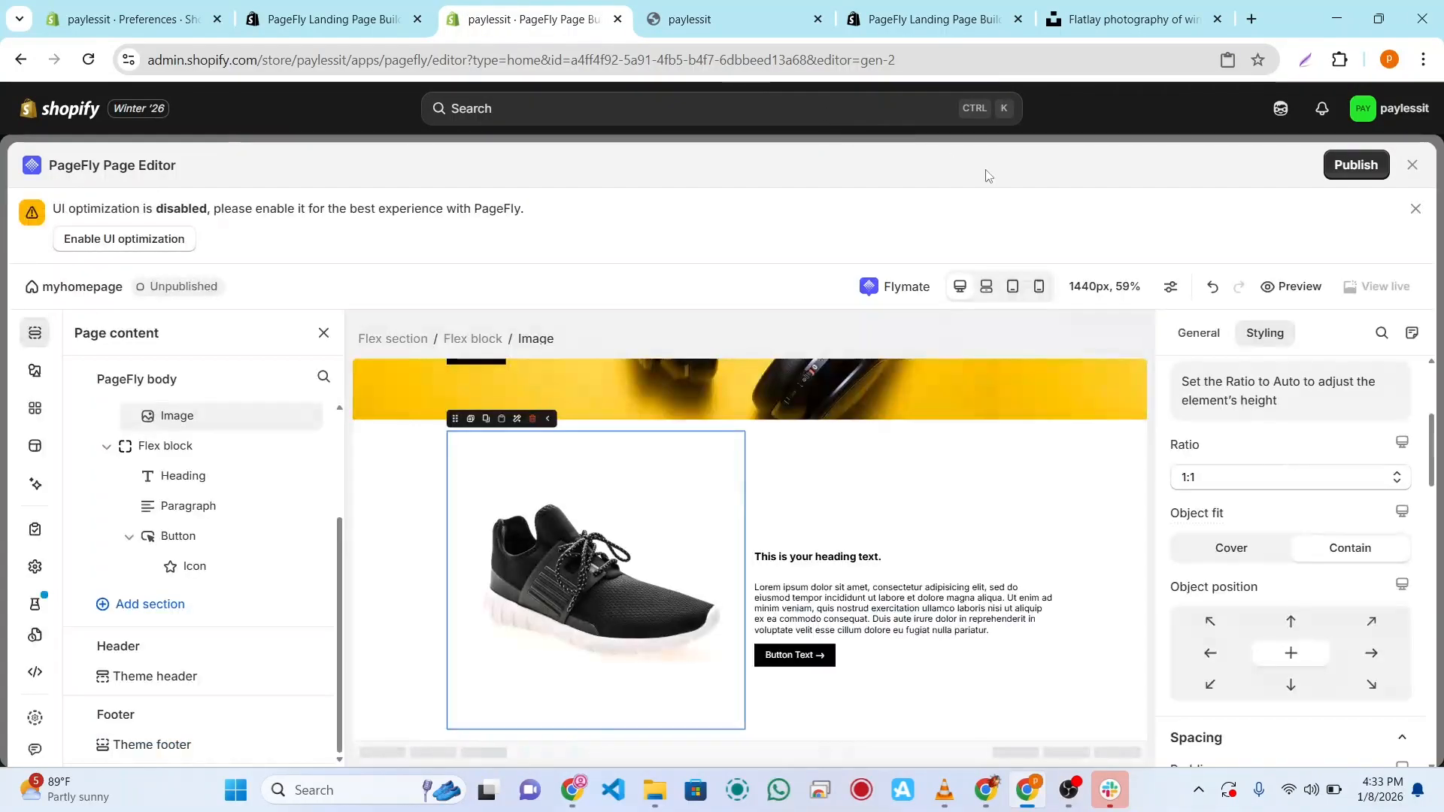
pyautogui.click(1356, 165)
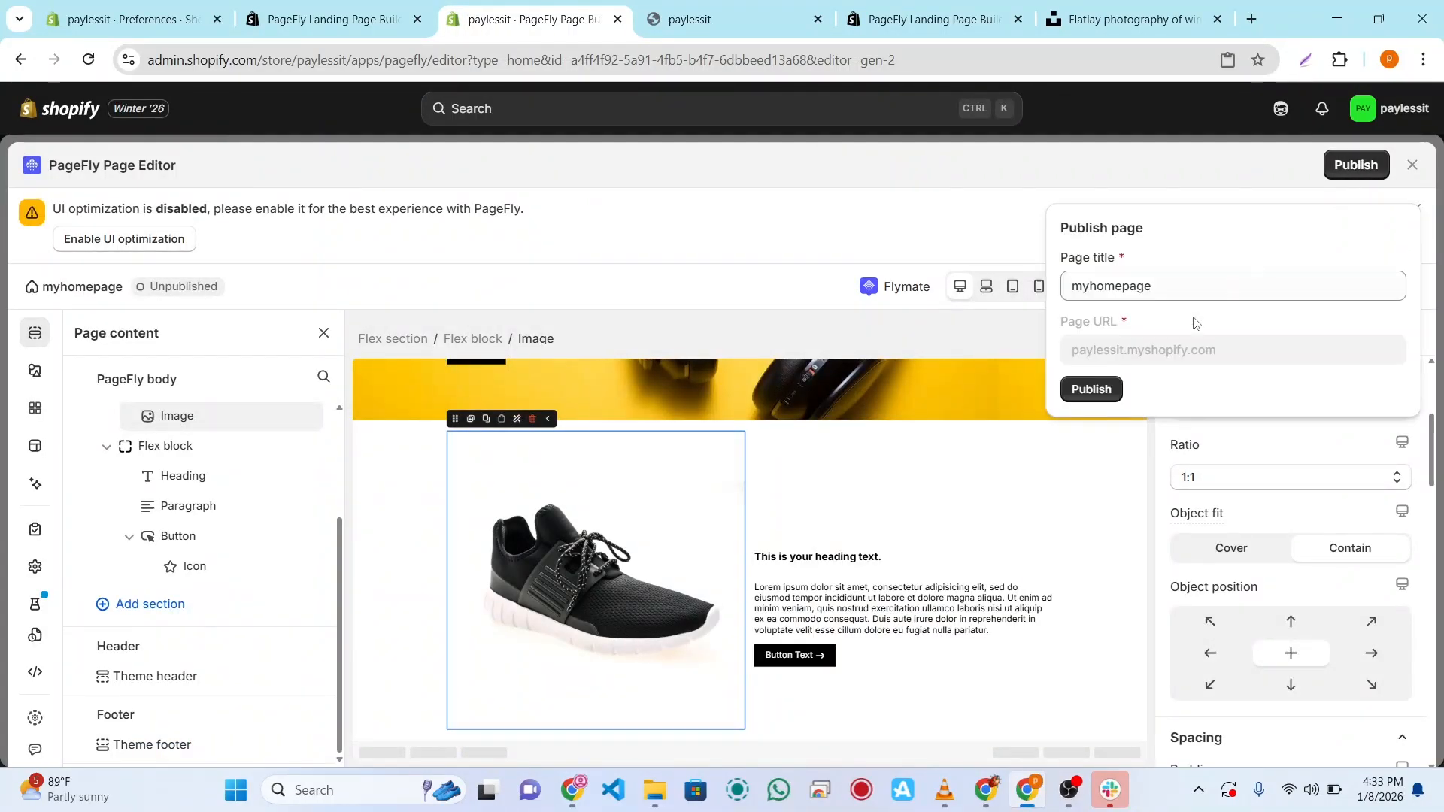
pyautogui.click(1091, 390)
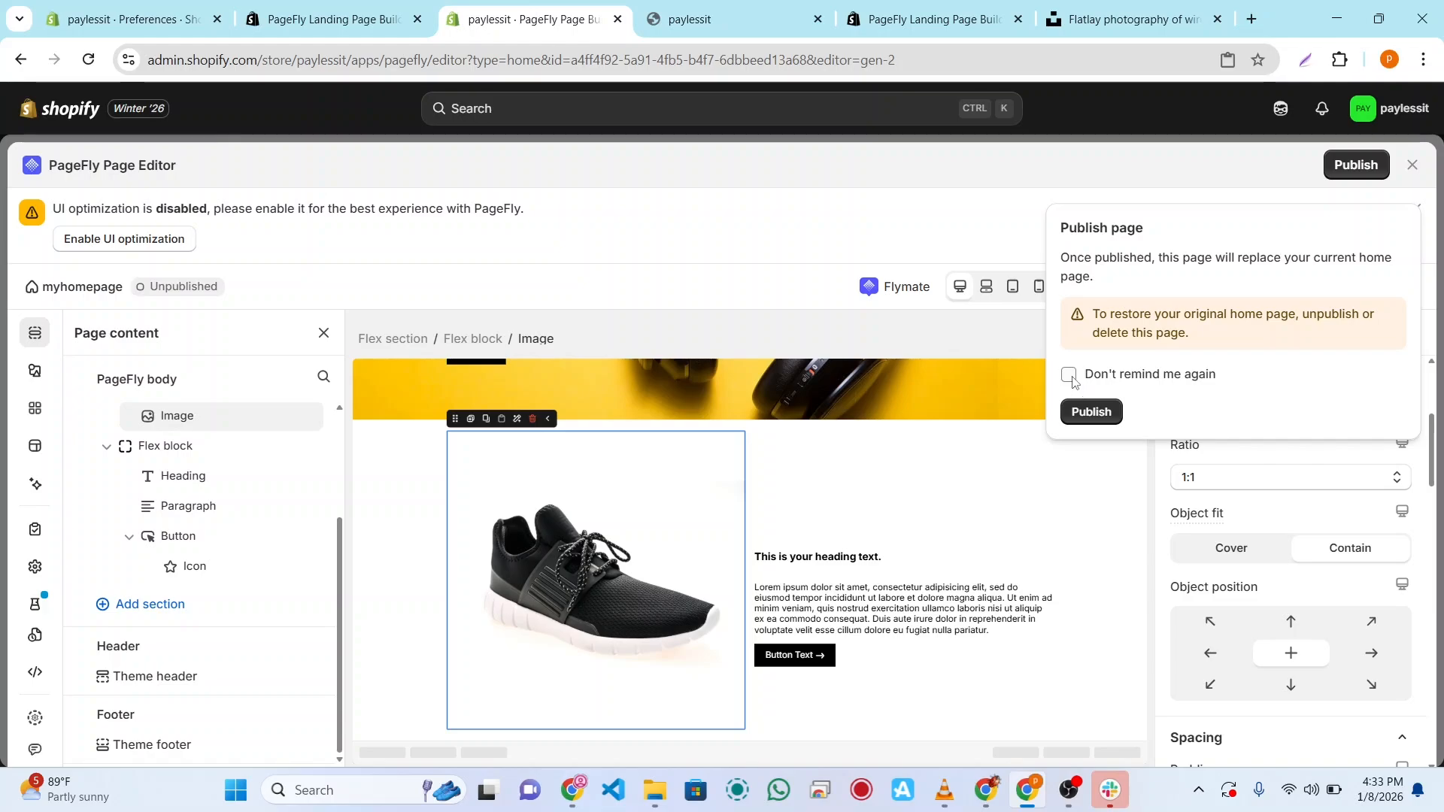
pyautogui.click(1069, 374)
pyautogui.click(1091, 412)
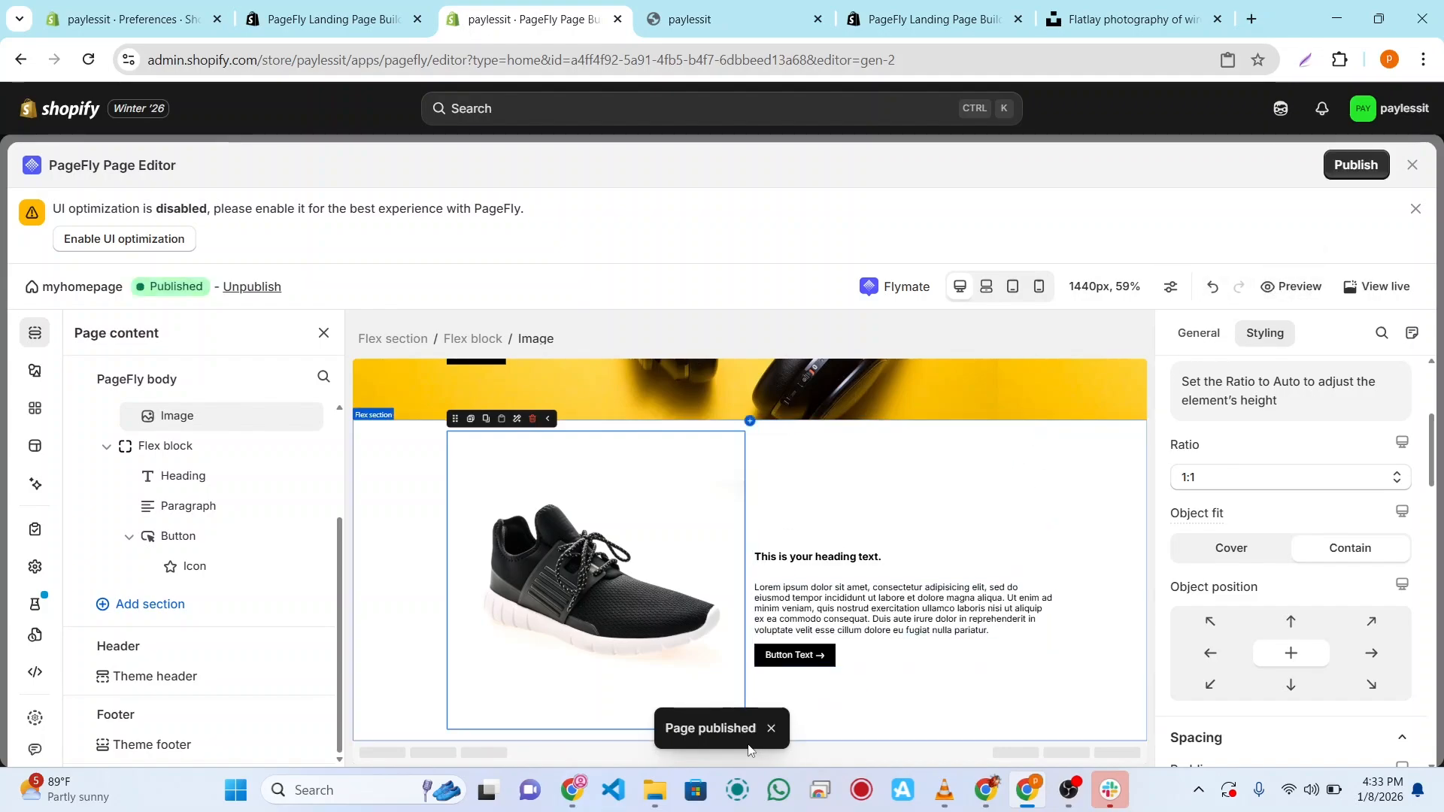
pyautogui.click(1301, 292)
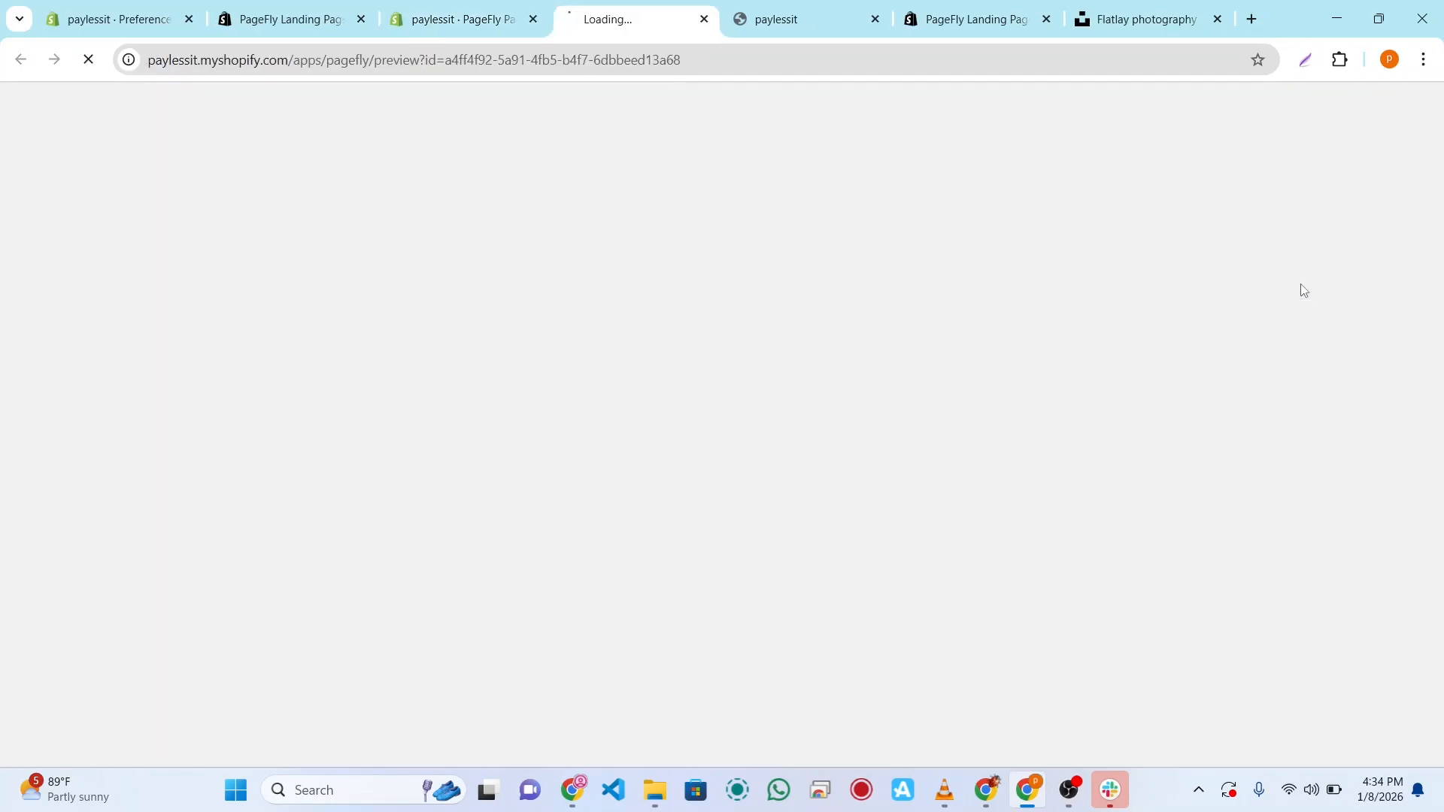